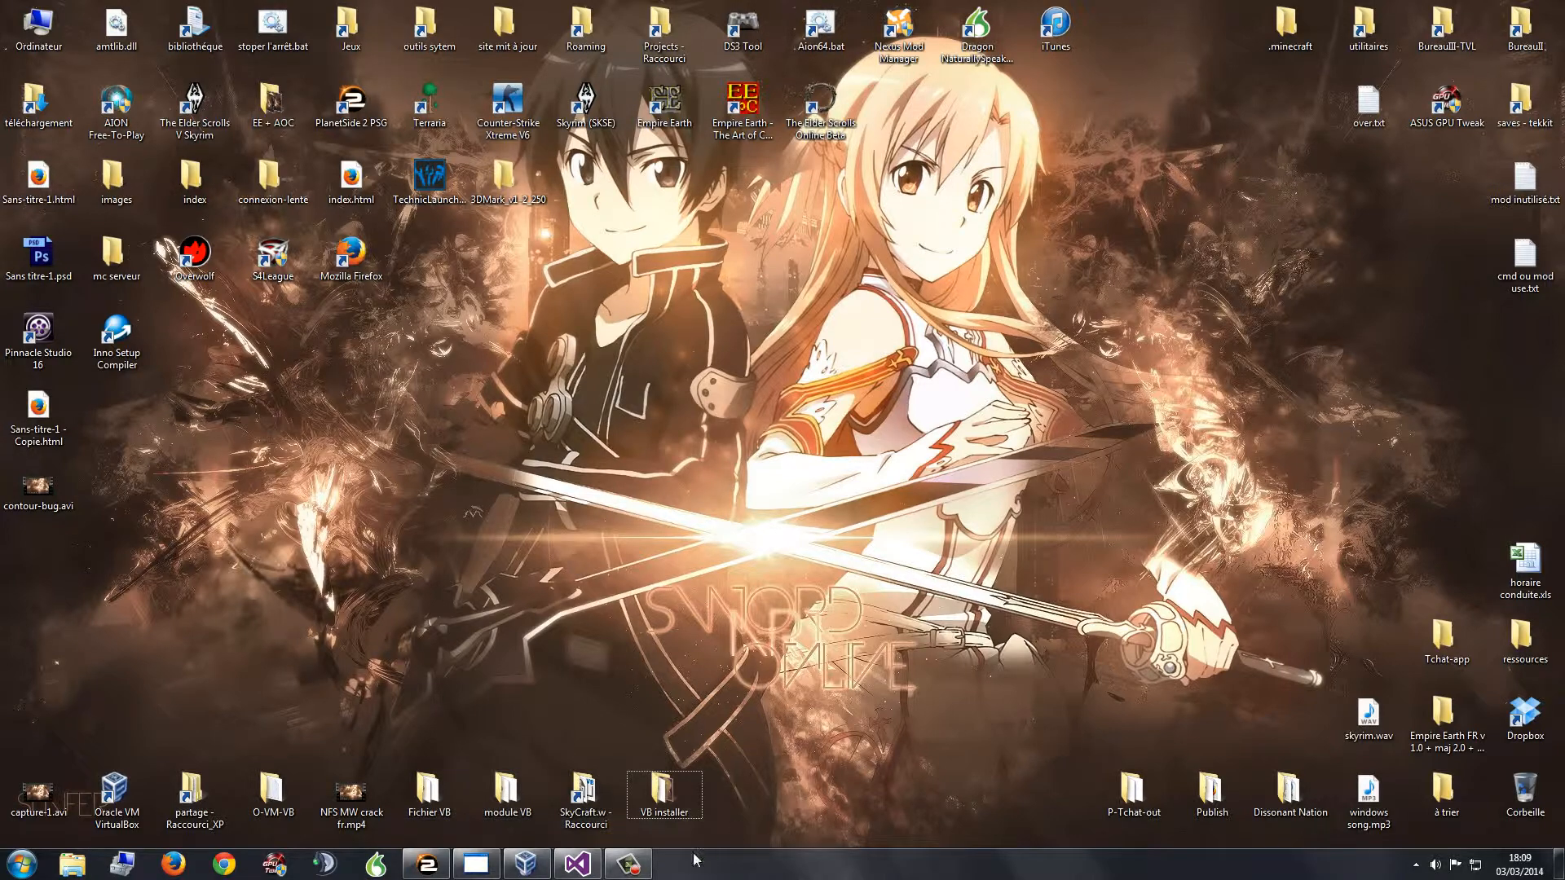
Step: Restore the test1 project in Visual Studio, with Form1 and its Quitter button in the designer
click(577, 864)
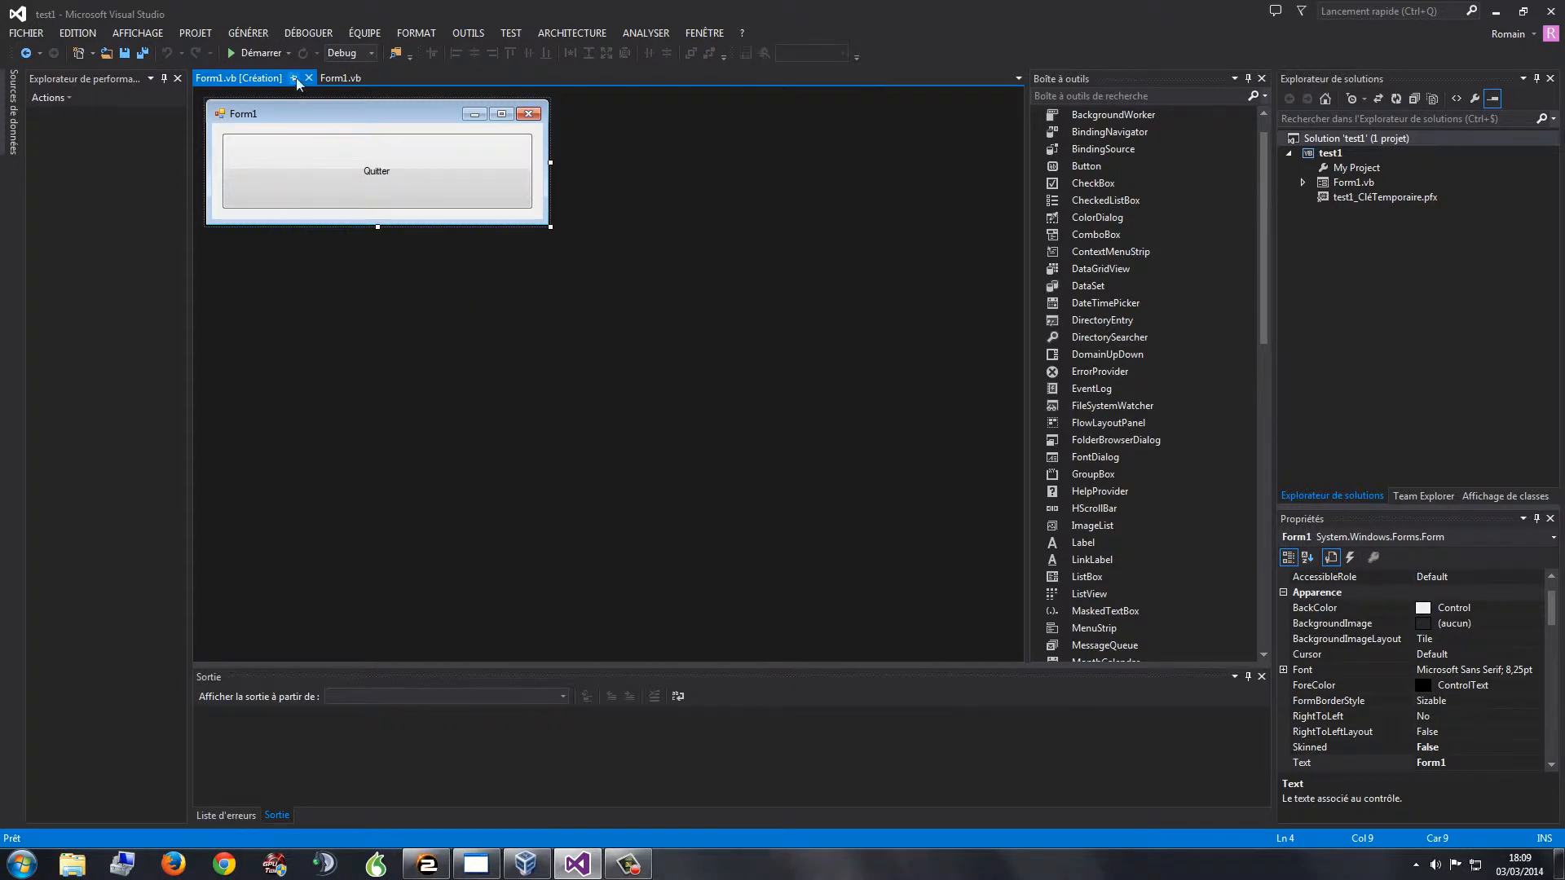
Step: Publish test1 to the publier folder with Publier maintenant in the project properties
click(334, 78)
click(261, 77)
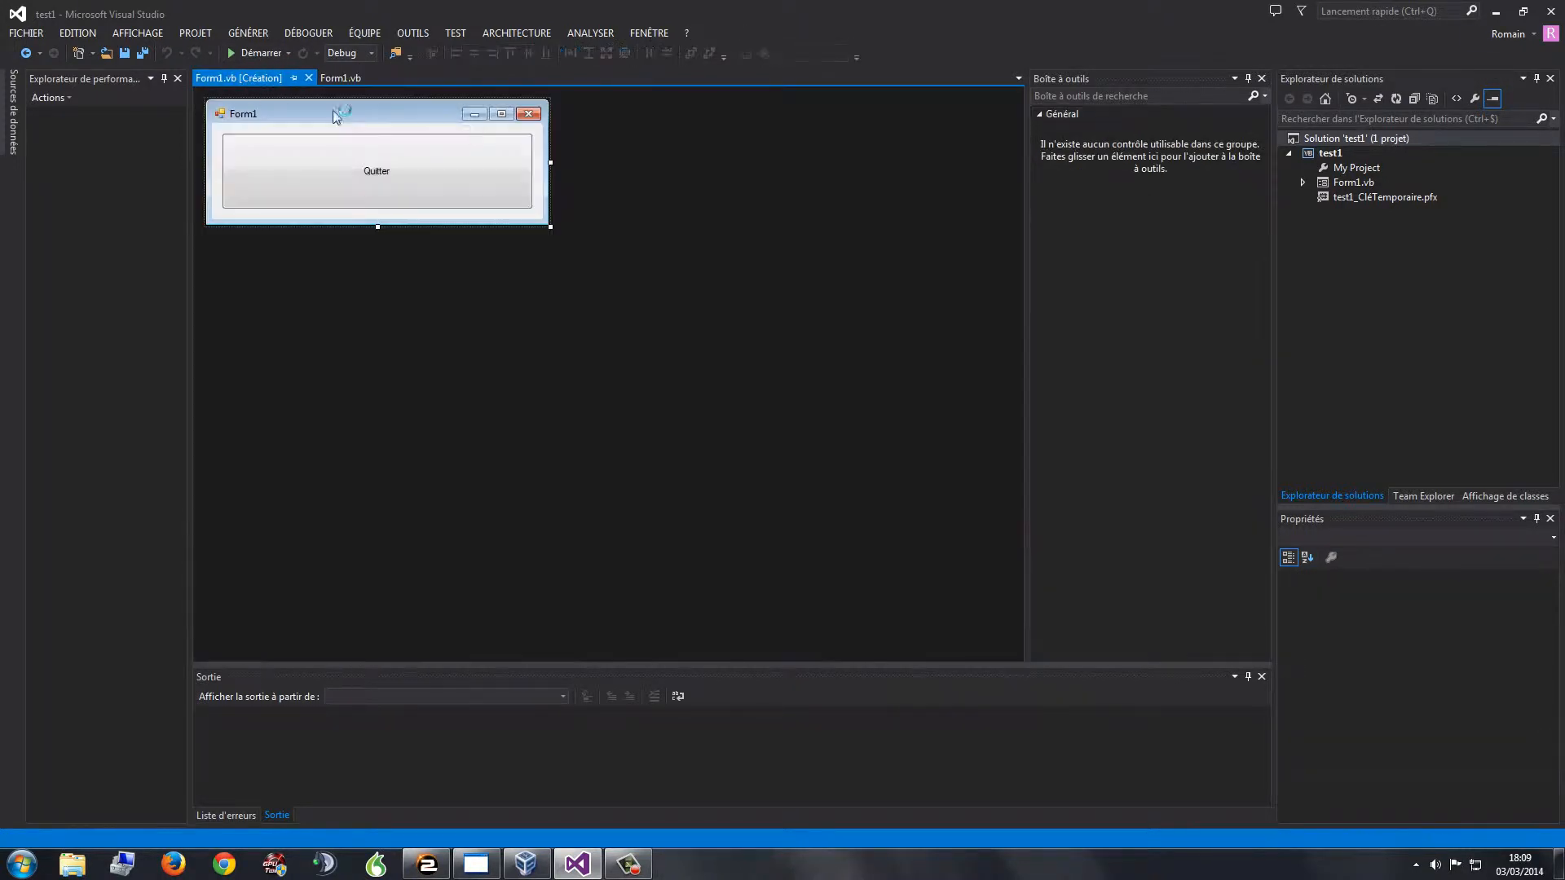
double_click(1349, 167)
click(236, 306)
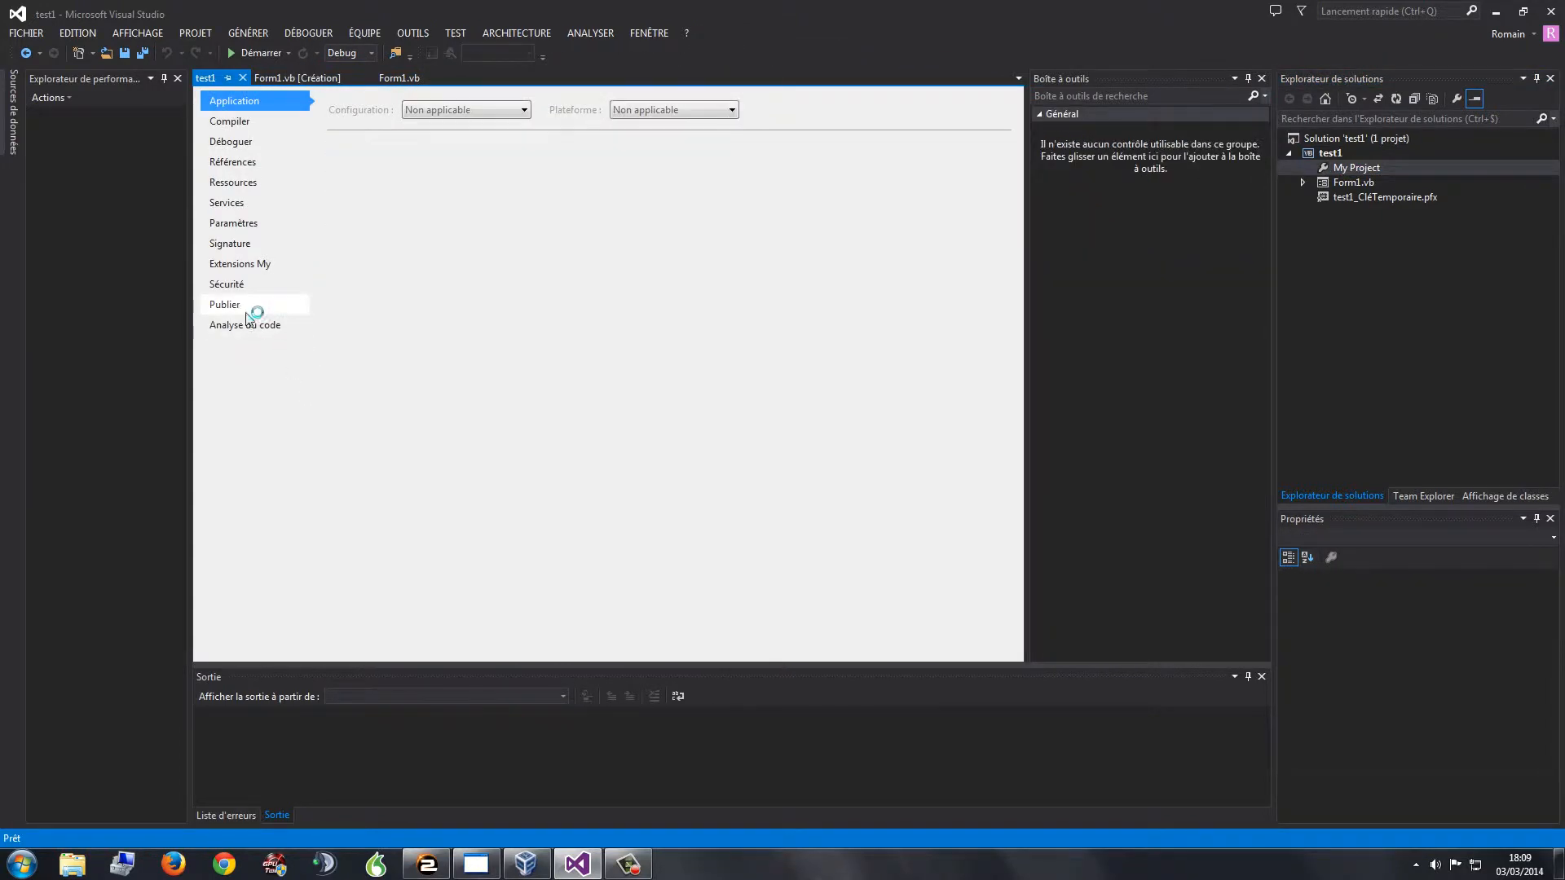
click(738, 468)
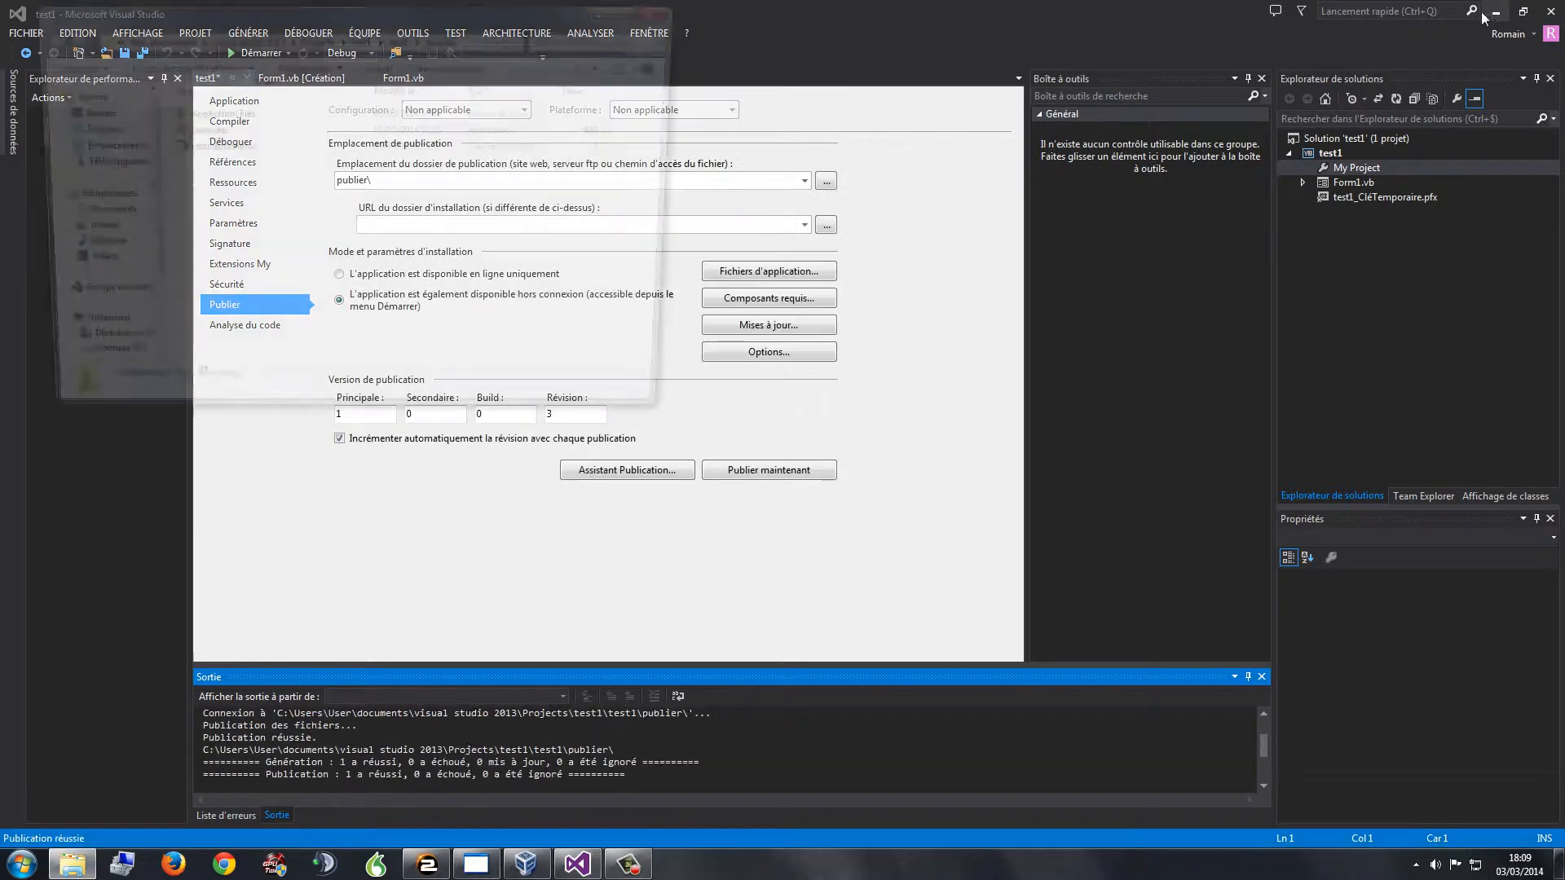
Step: Glance between Form1's design and code views and the publish settings, then minimize Visual Studio
click(613, 9)
click(319, 76)
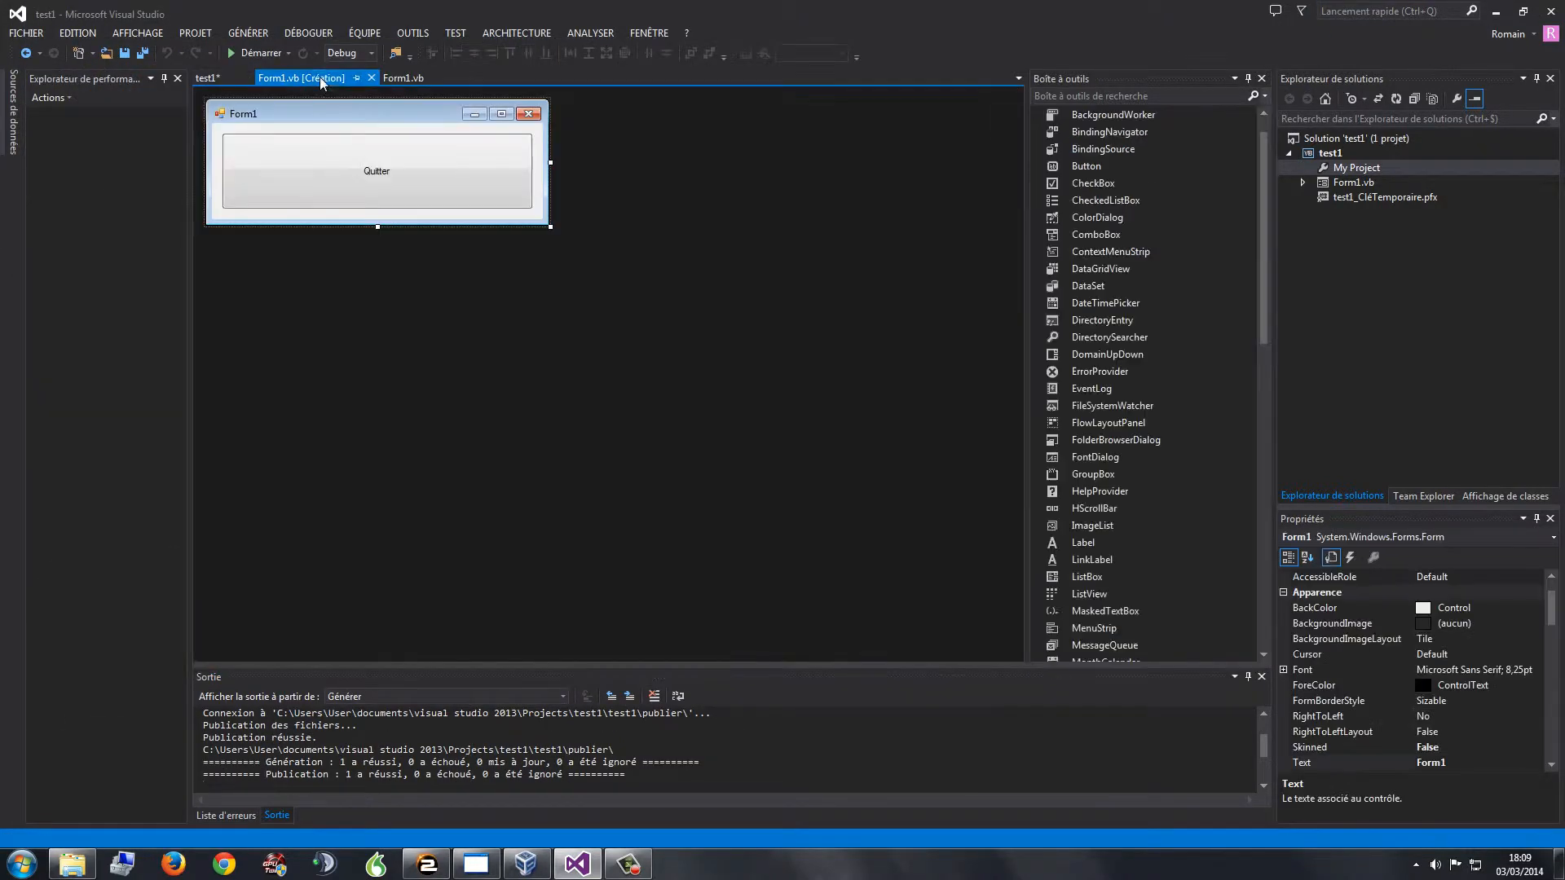
click(405, 78)
click(301, 78)
click(207, 77)
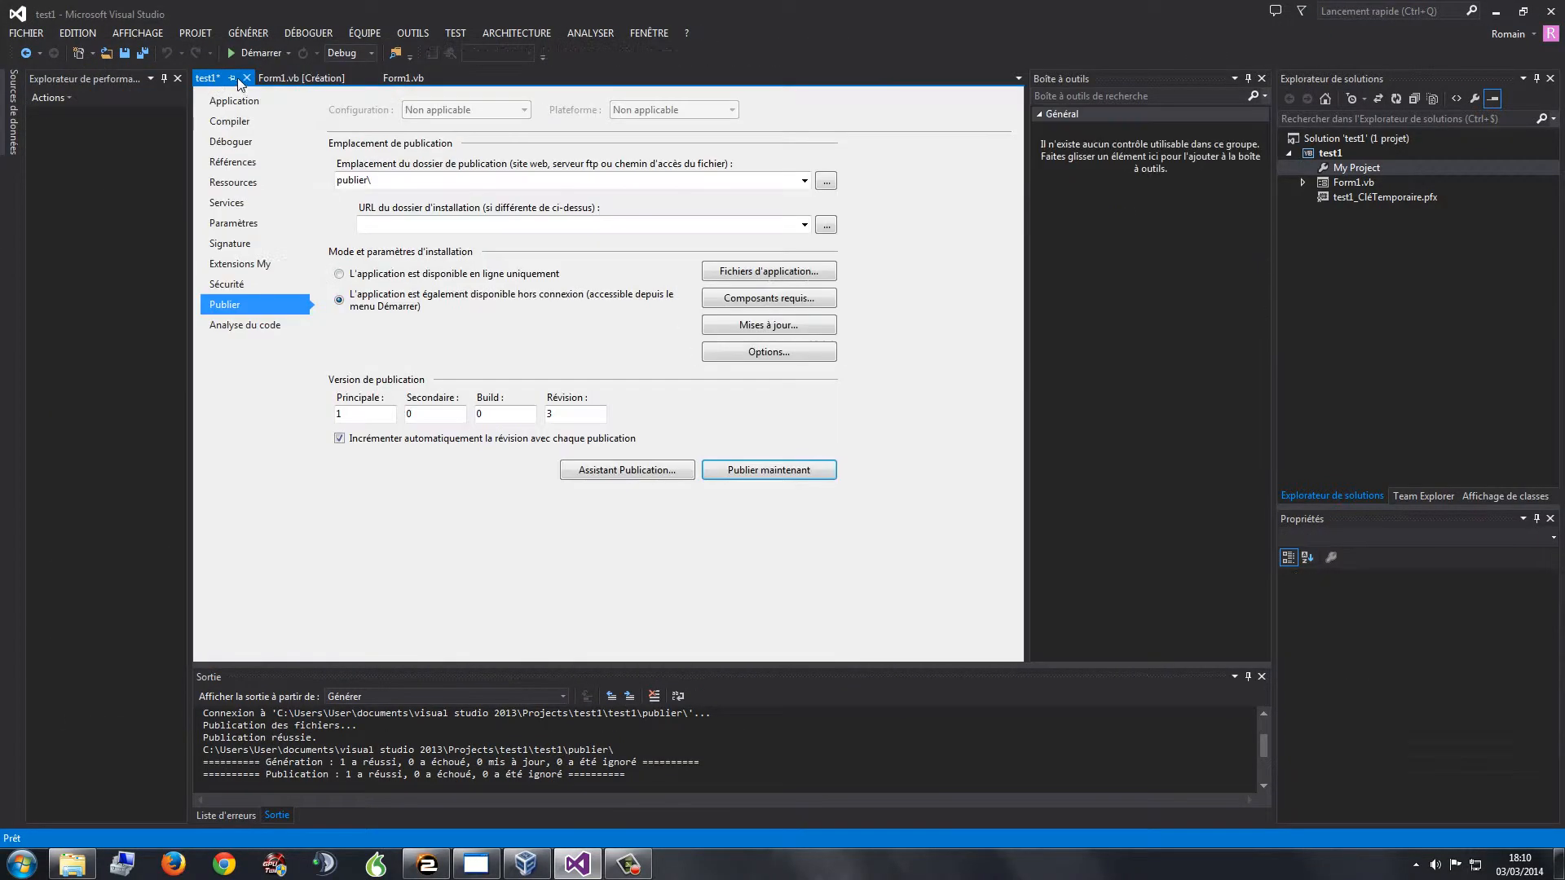
click(1504, 14)
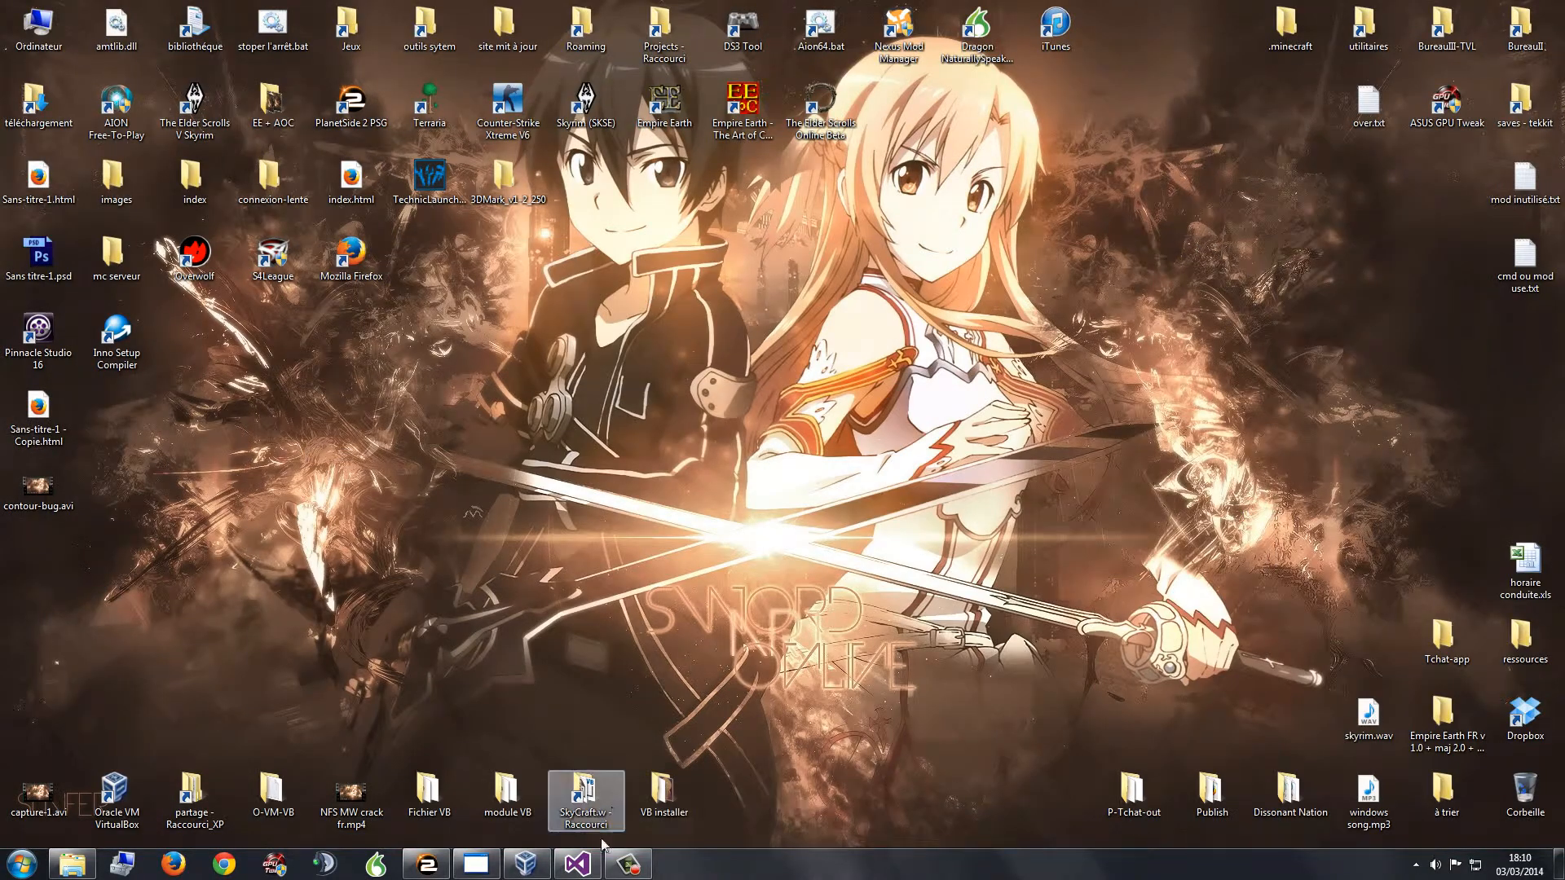
Step: Centre the publier Explorer window on screen and select its three published files
click(73, 864)
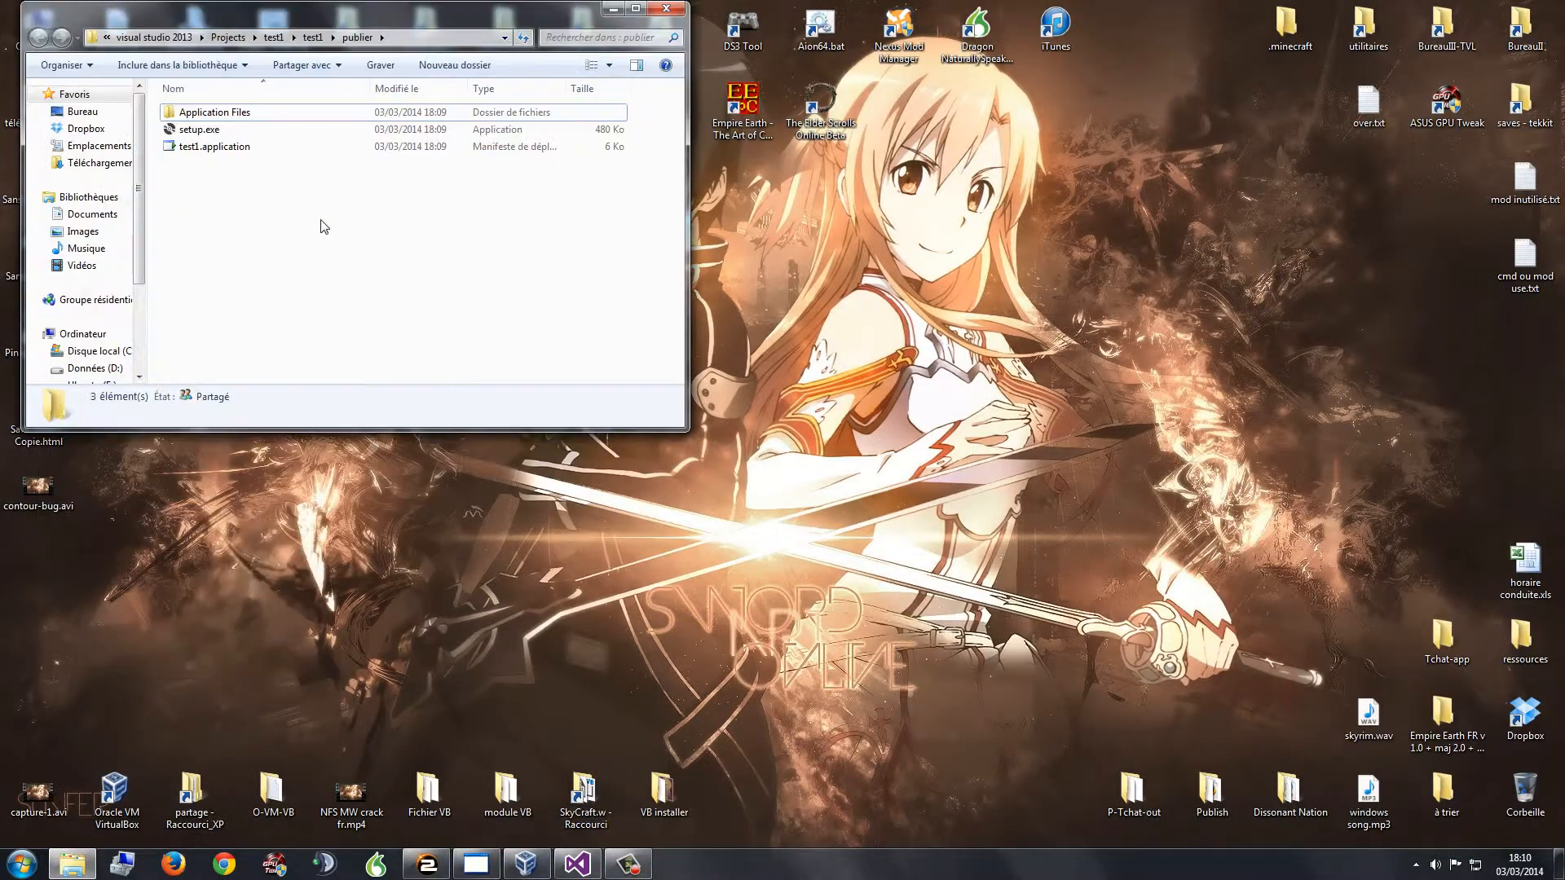
drag(321, 220, 216, 98)
drag(285, 12, 797, 160)
click(727, 381)
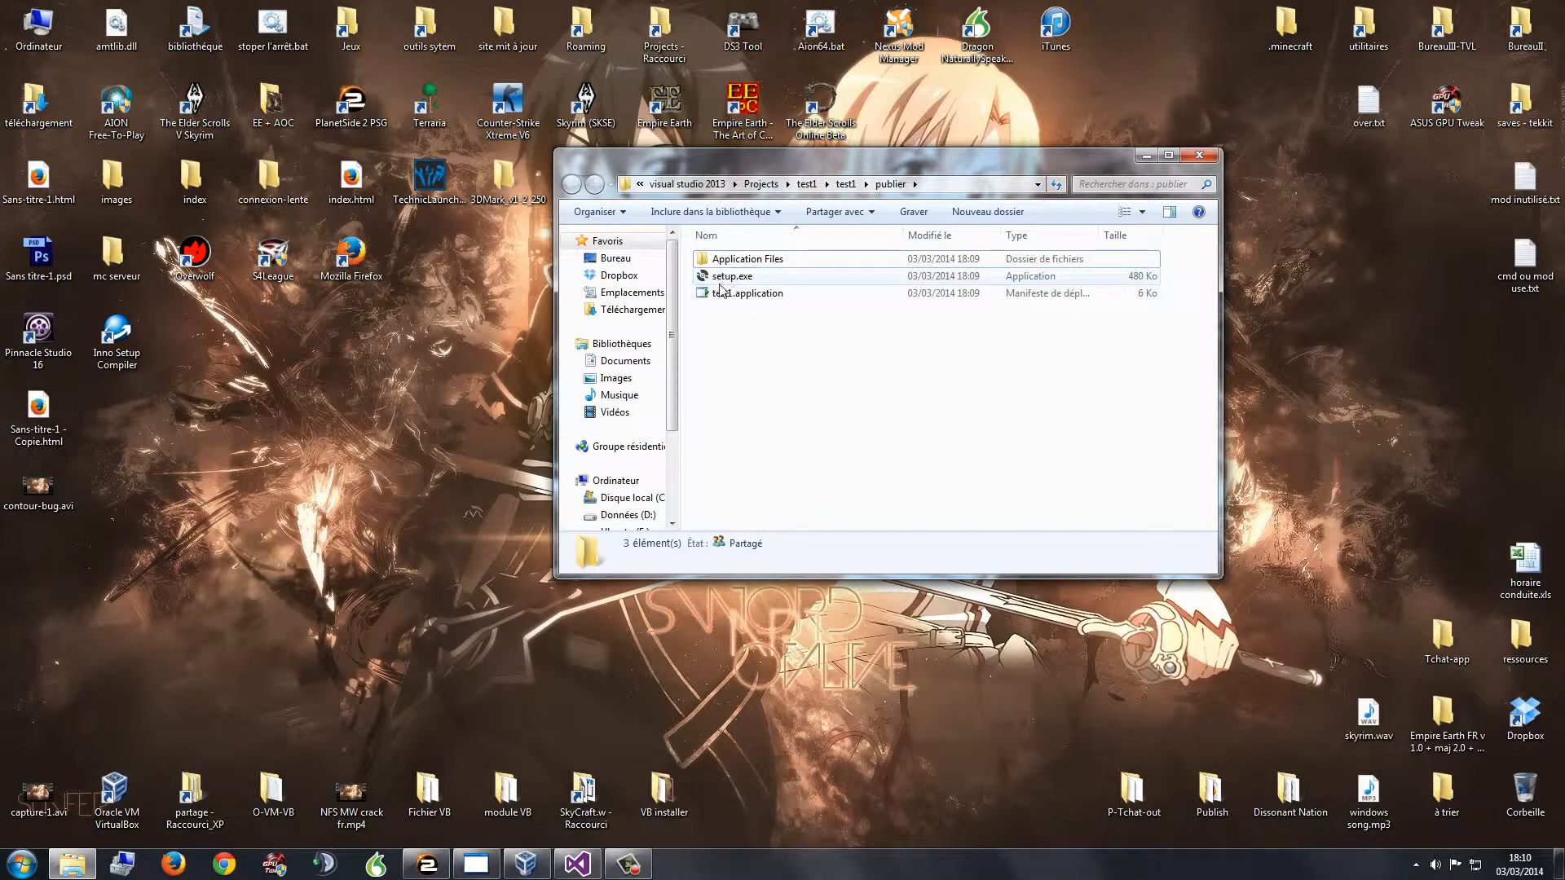
drag(735, 330, 827, 428)
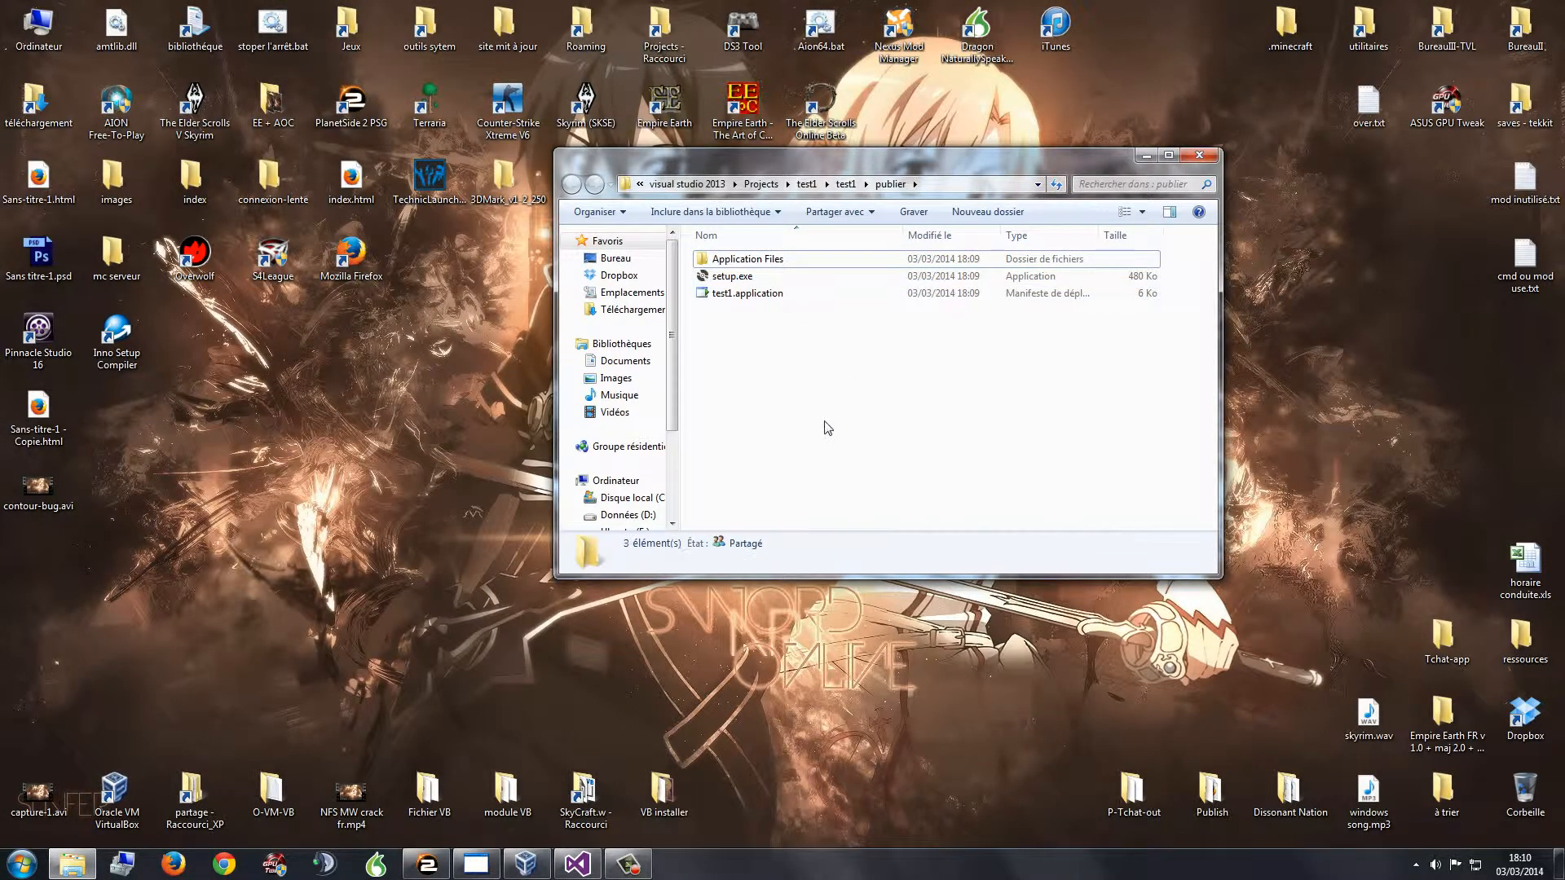
Step: Briefly bring Visual Studio forward, minimize it again, and open the Start menu
click(583, 868)
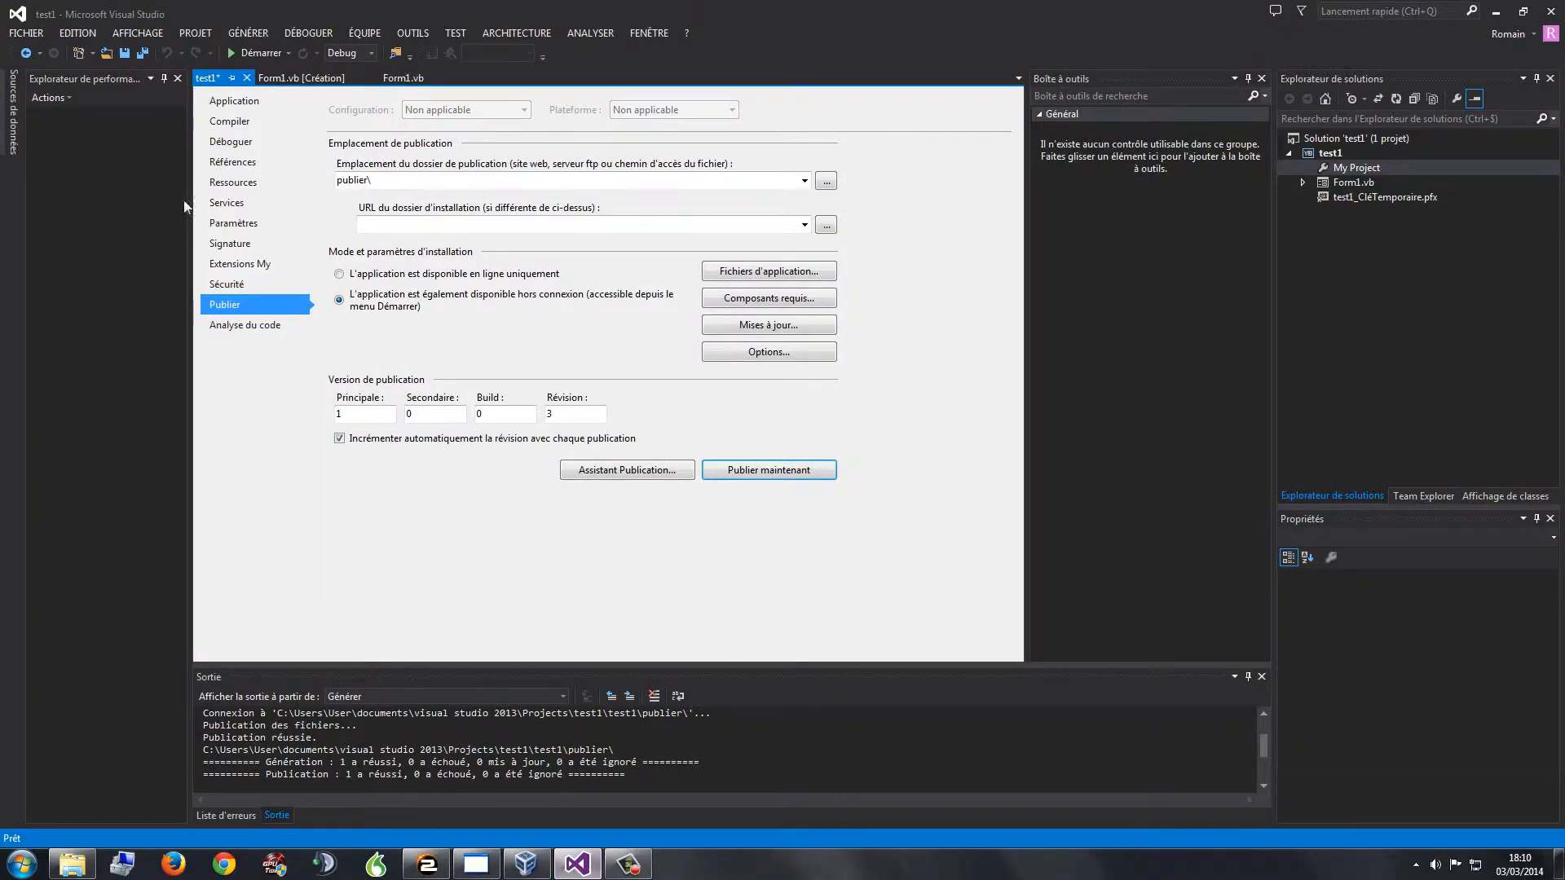
click(1498, 15)
click(21, 864)
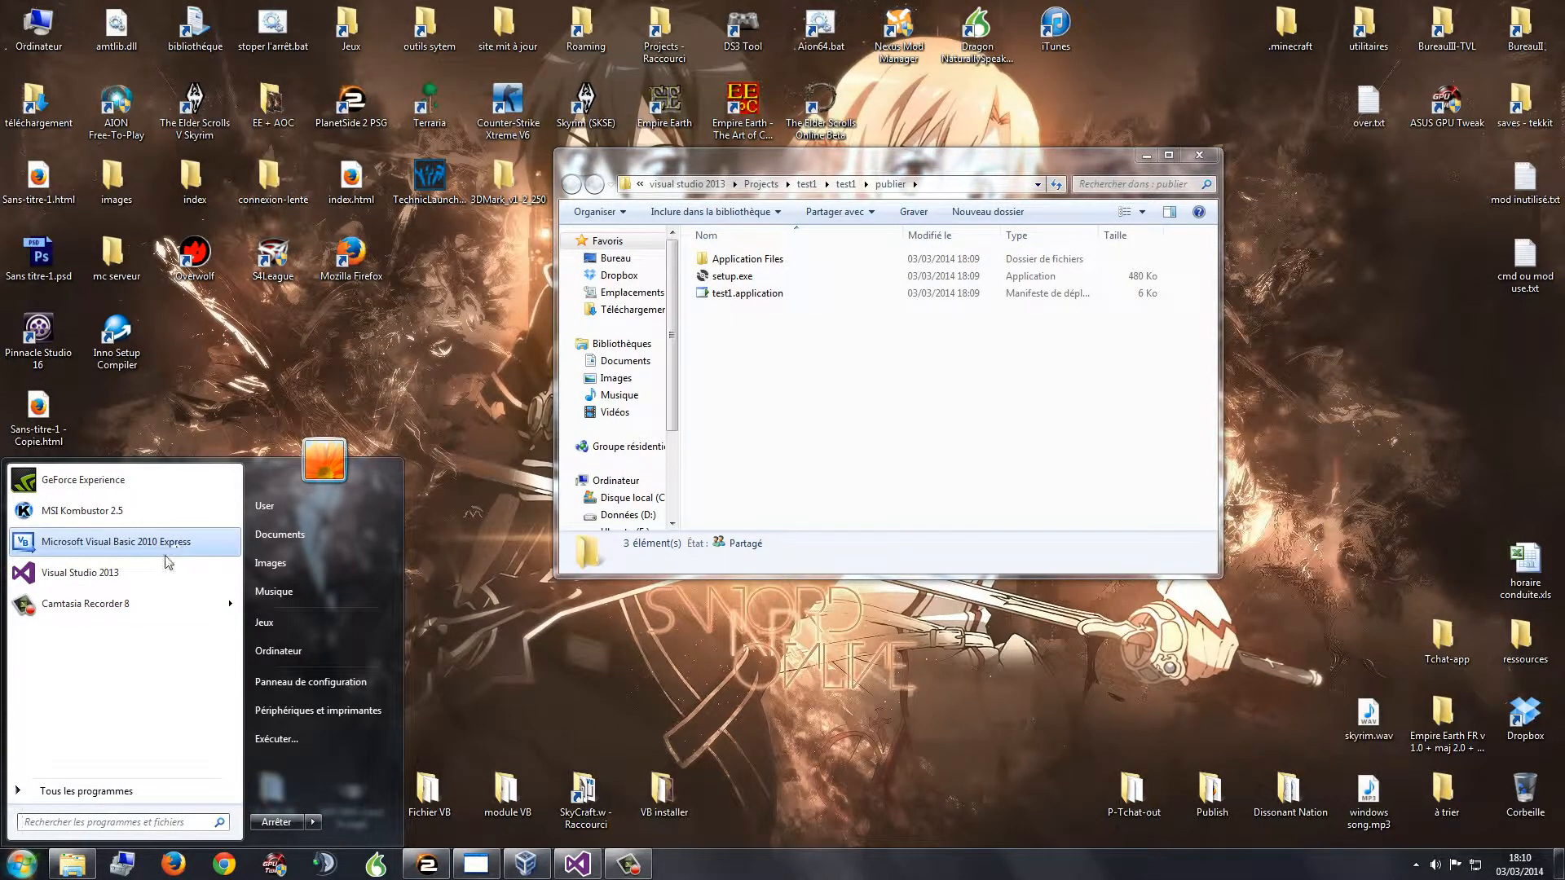
Step: Close the Start menu and look over the Inno Setup shortcut and the publier files
click(266, 385)
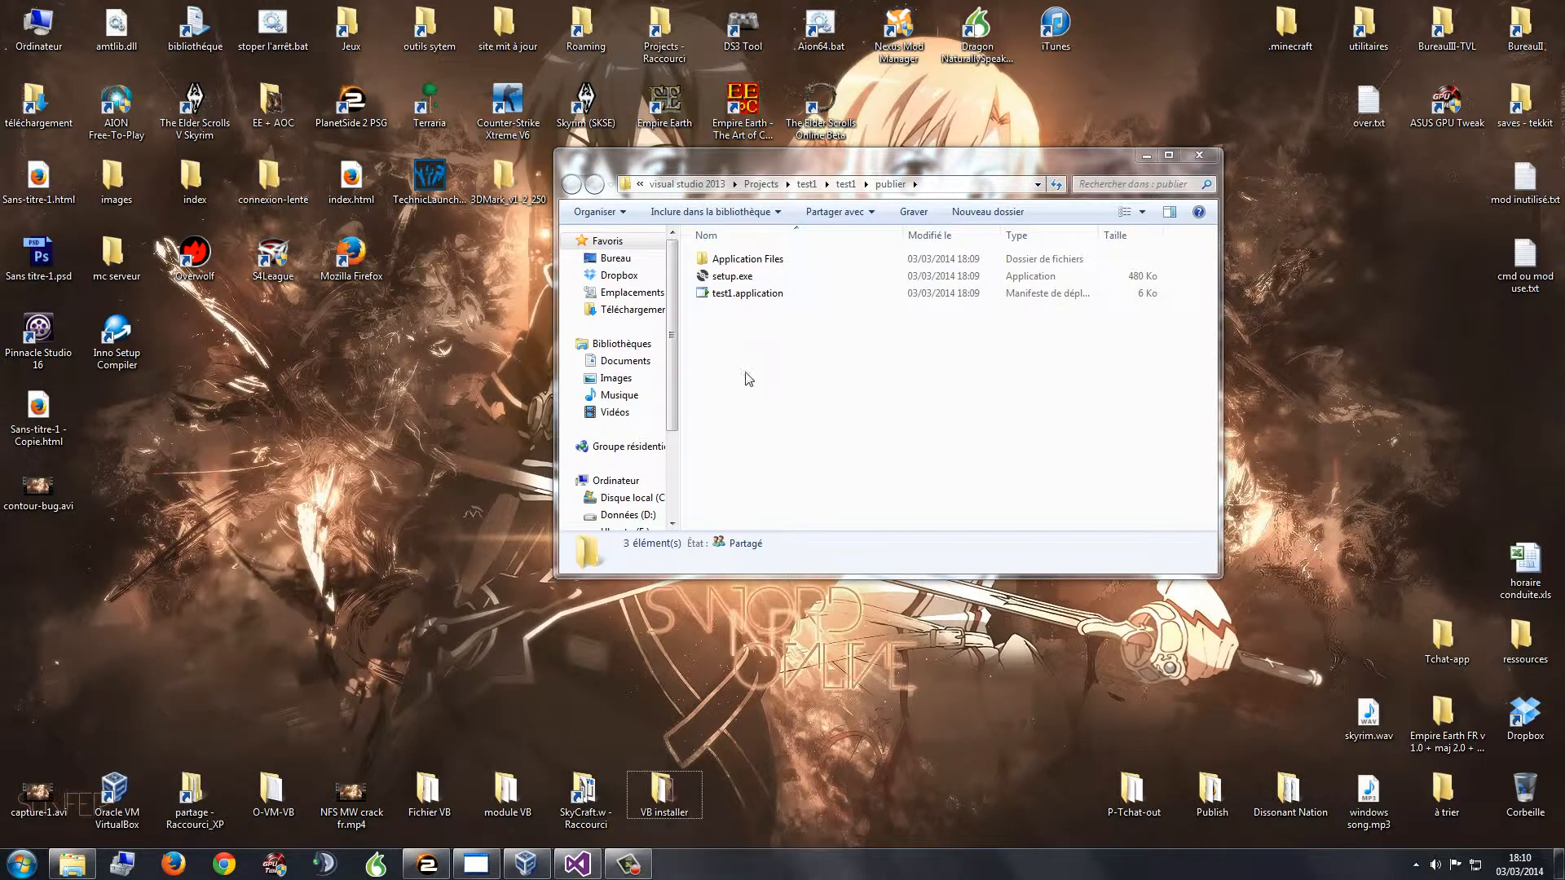
click(18, 866)
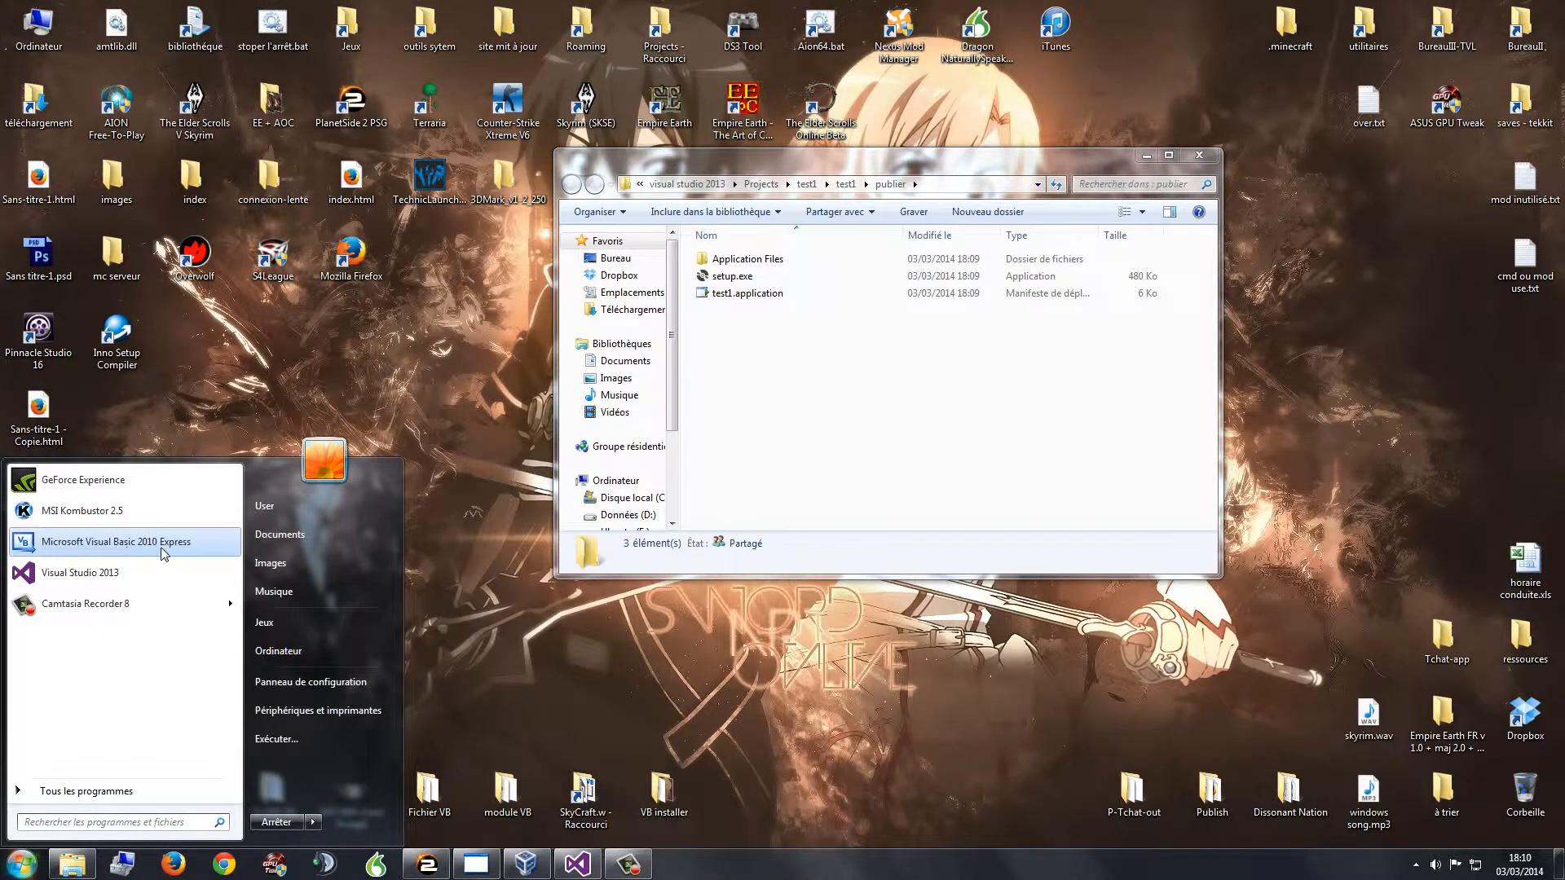
click(719, 391)
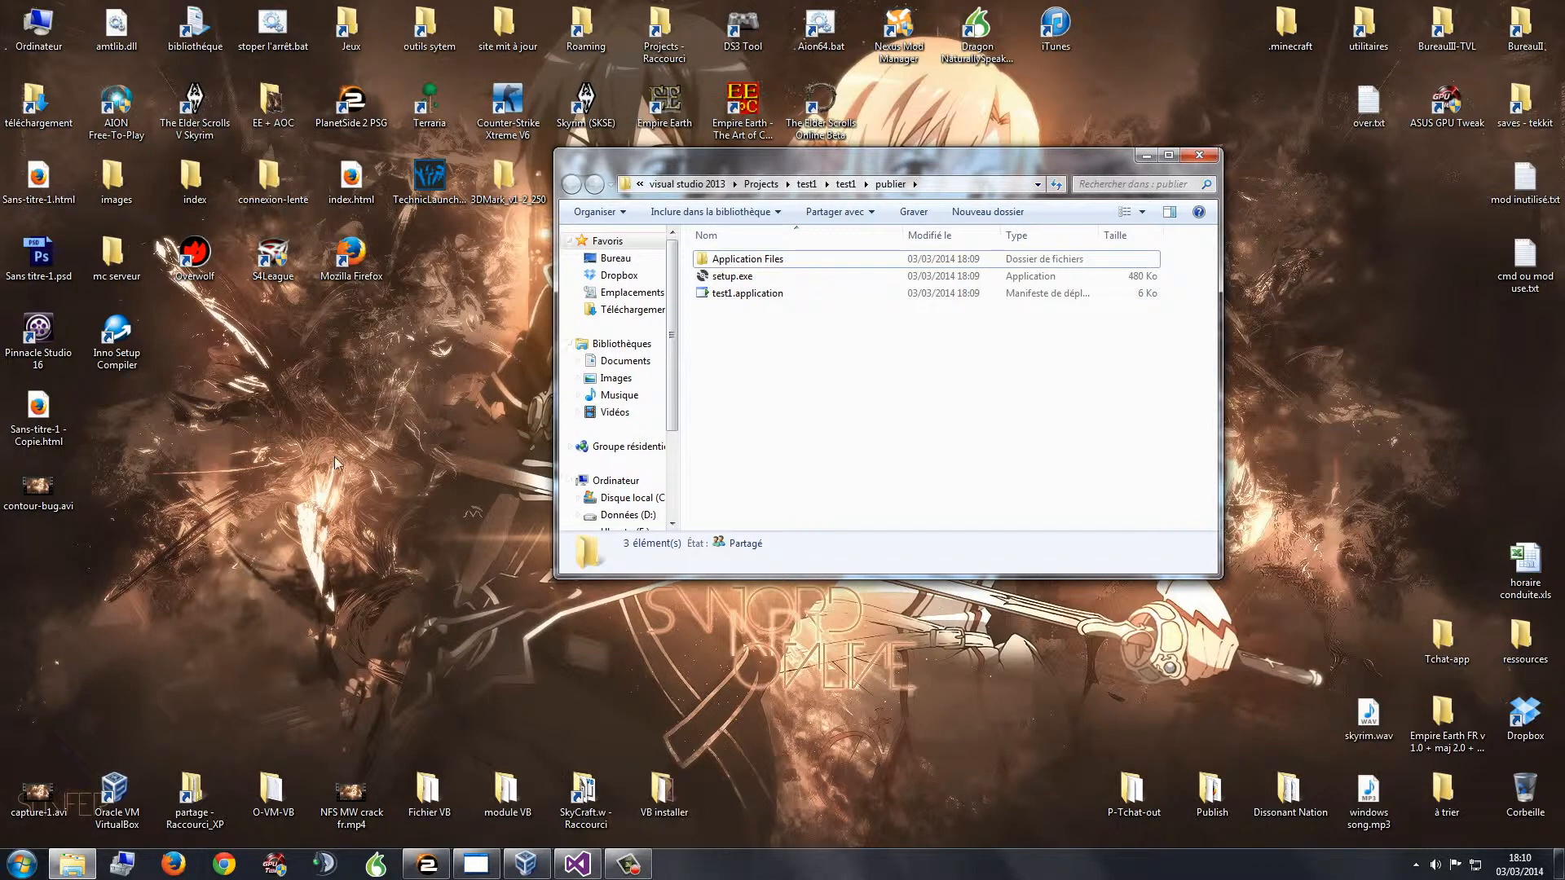
click(136, 372)
drag(72, 296, 163, 388)
click(163, 388)
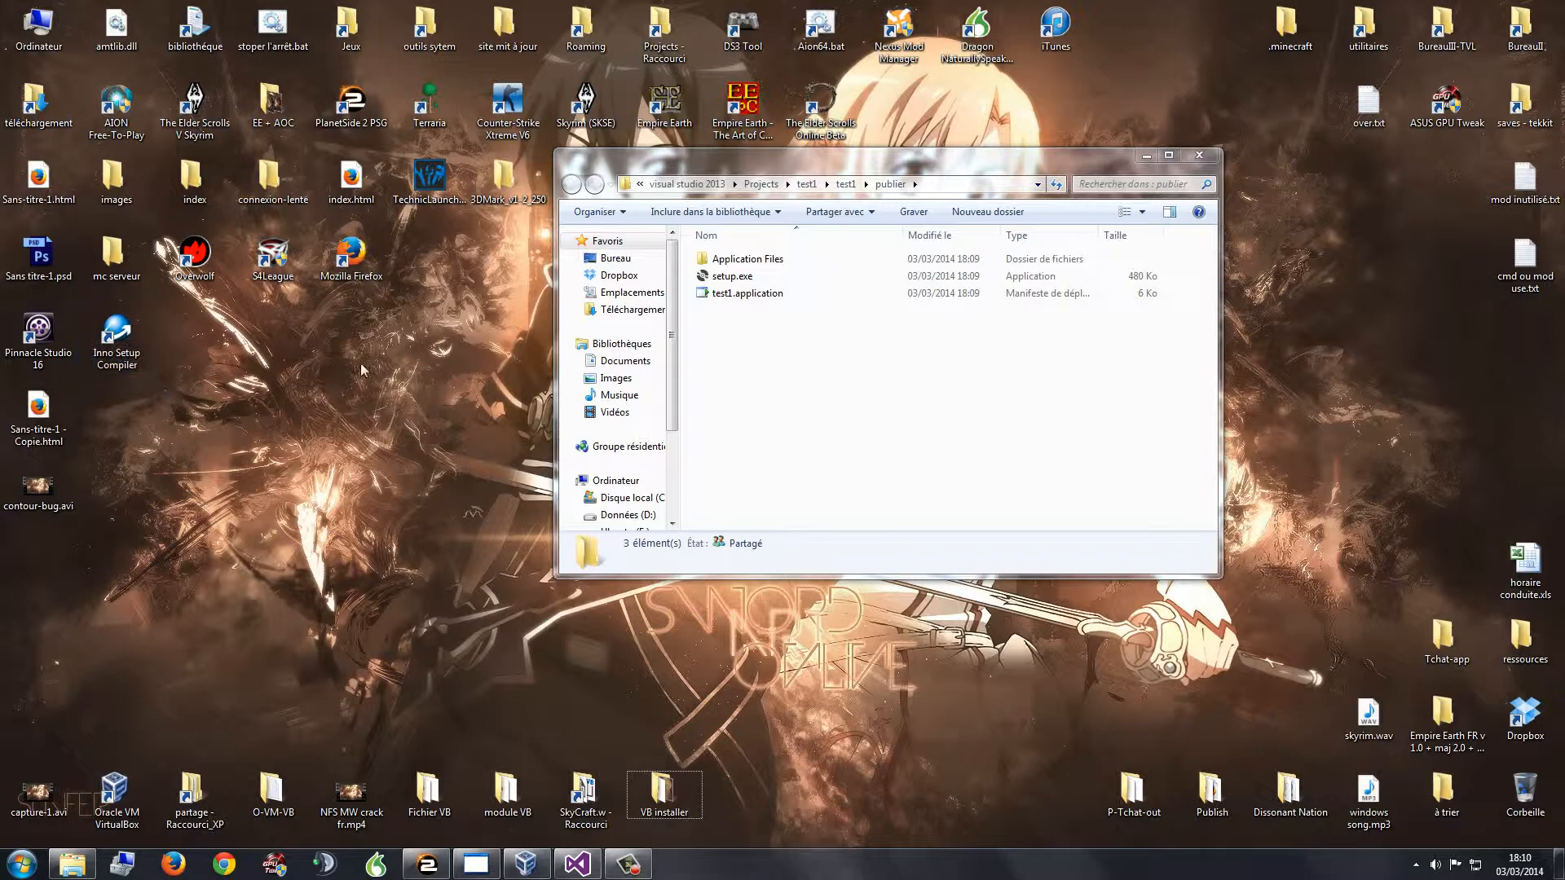
click(762, 317)
key(ctrl+a)
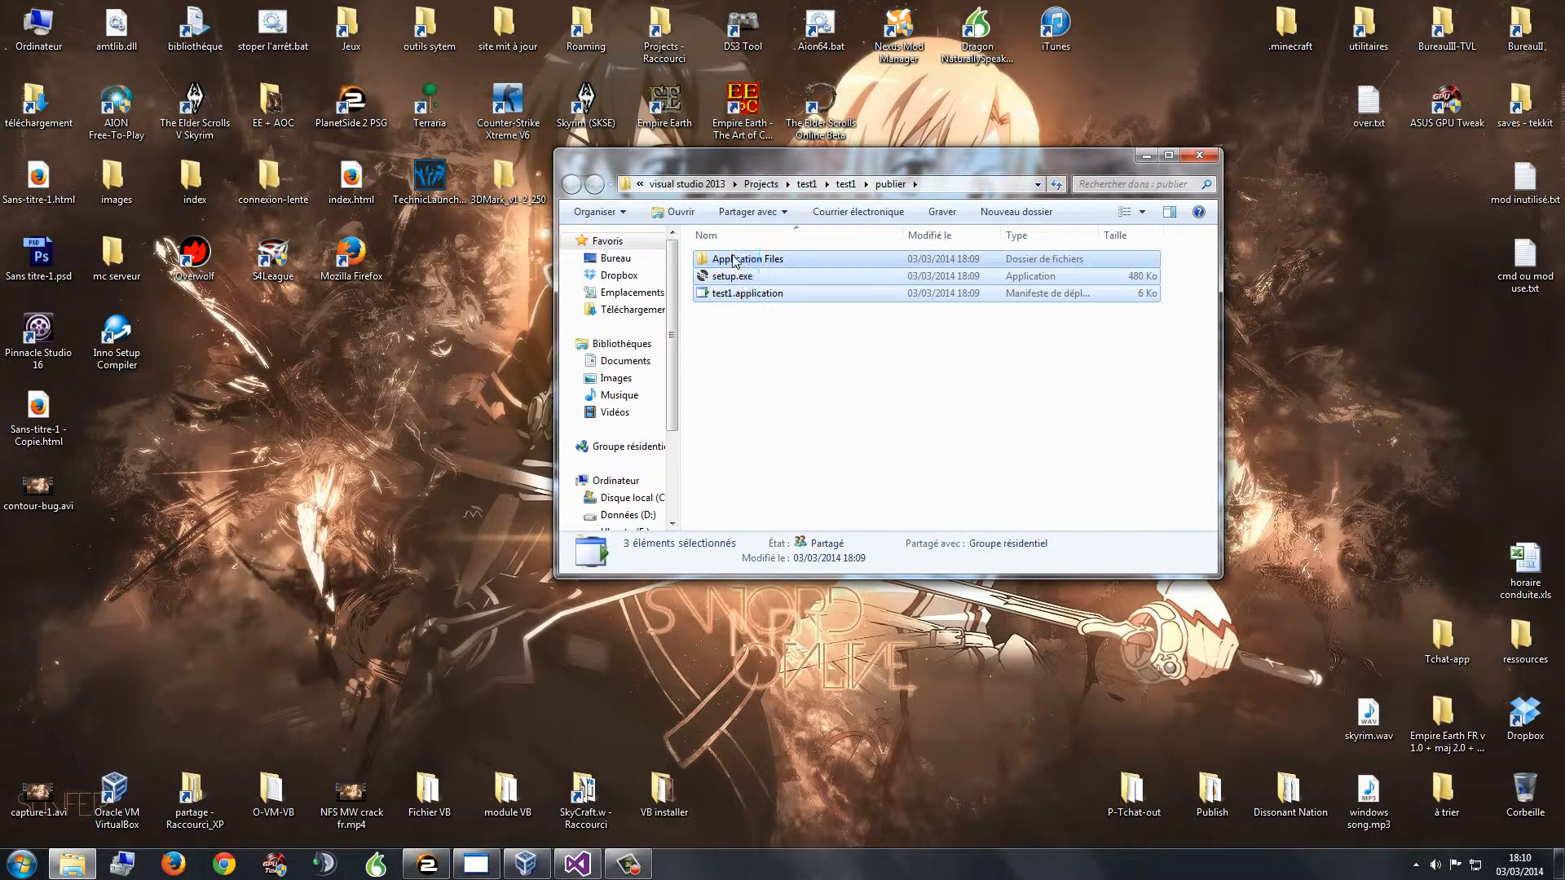
click(783, 336)
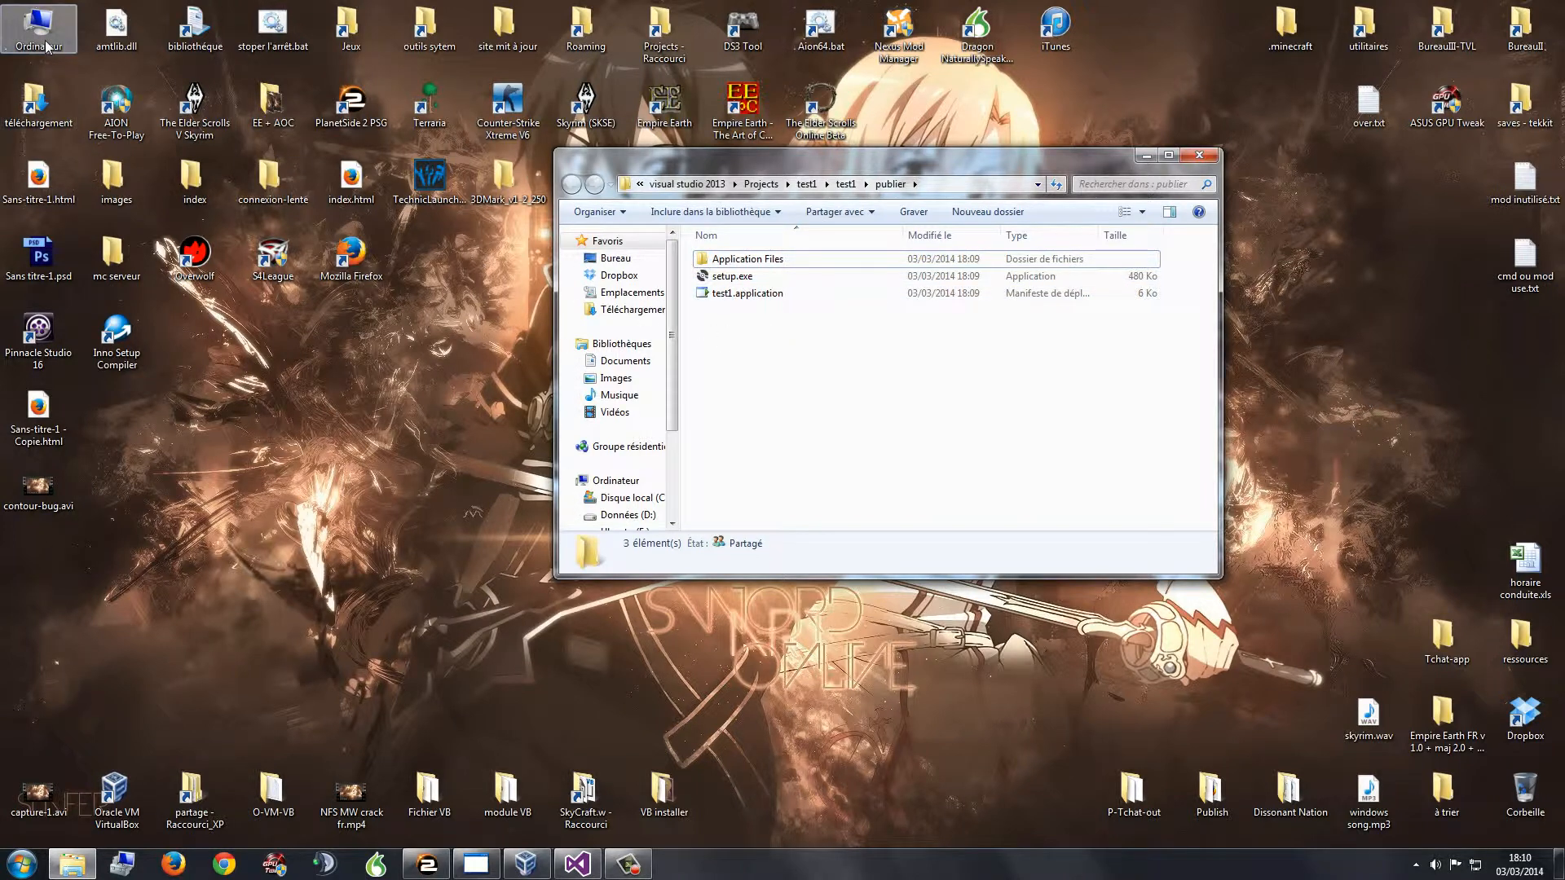
Step: Browse Ordinateur > Disque local (C:) > Program Files (x86), close it, and launch Inno Setup Compiler
click(341, 367)
double_click(39, 31)
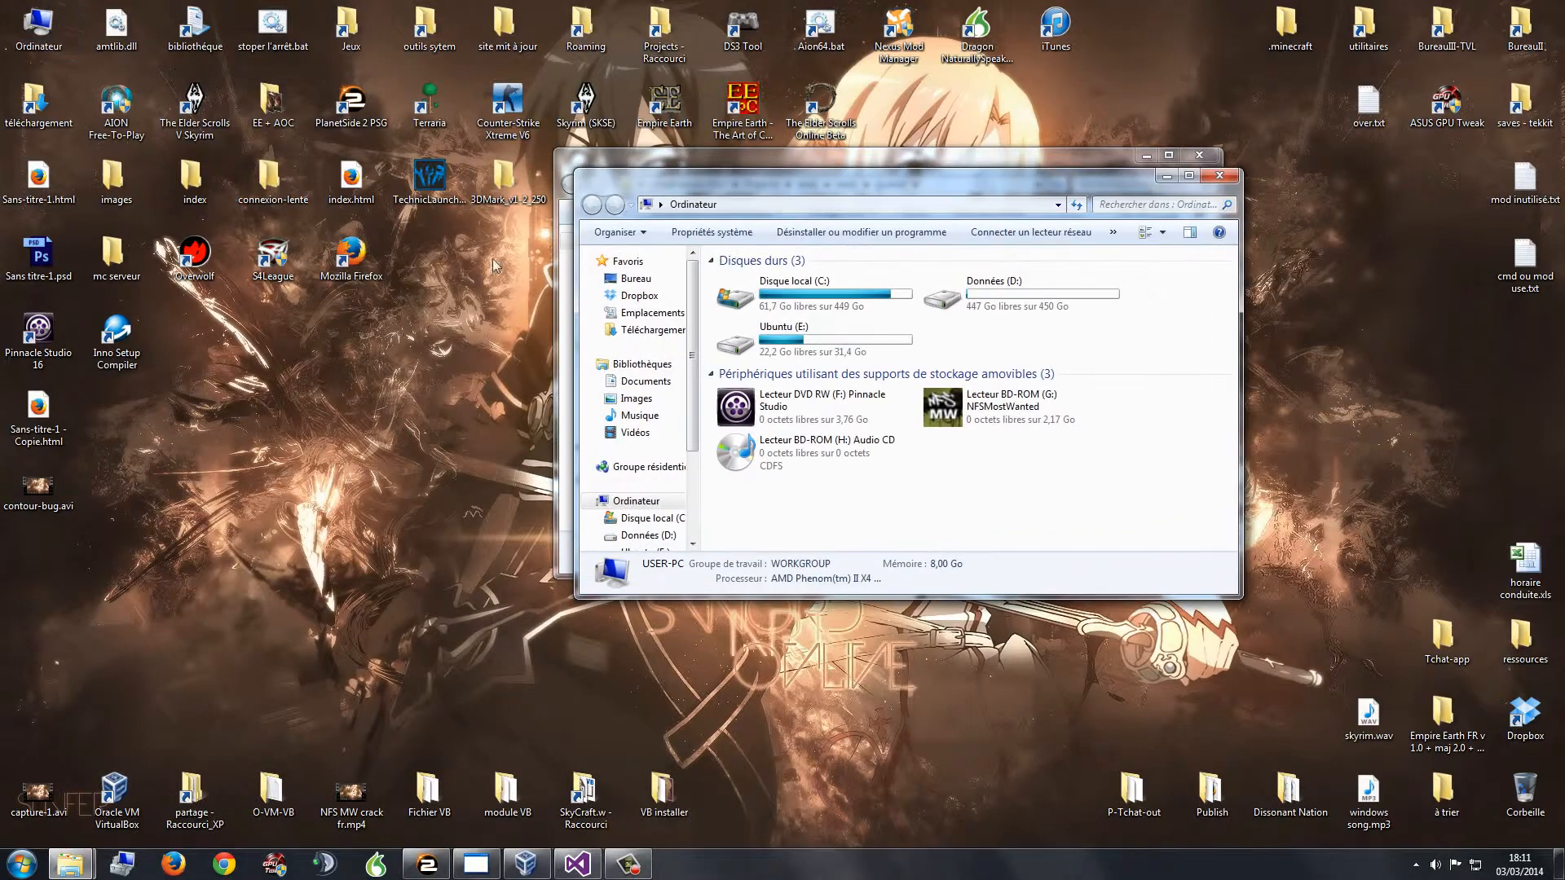
double_click(797, 308)
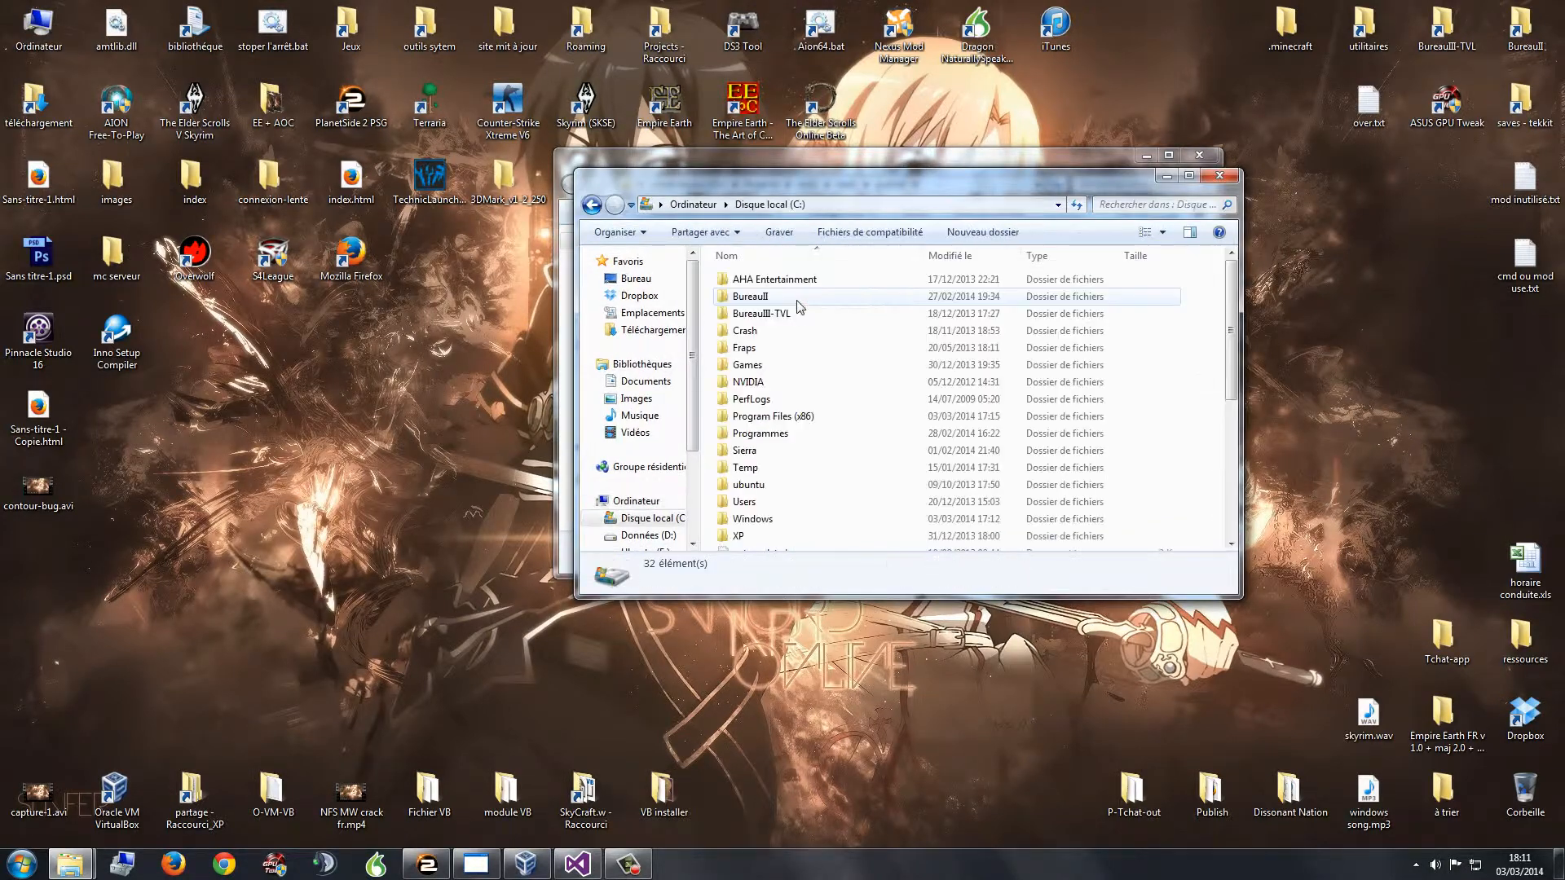
double_click(773, 416)
click(1219, 175)
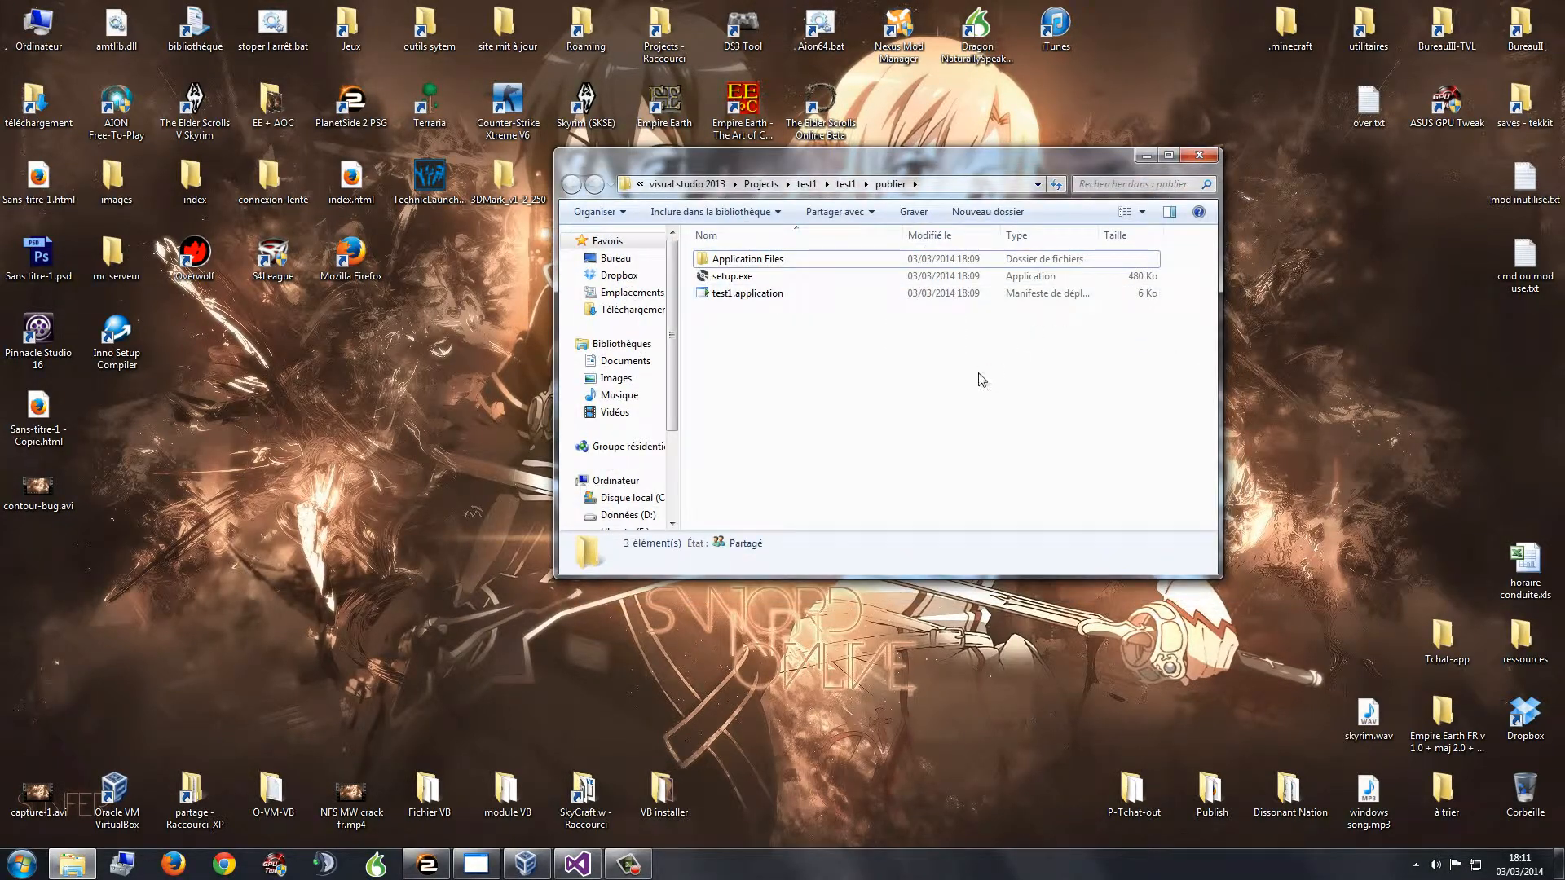
double_click(143, 342)
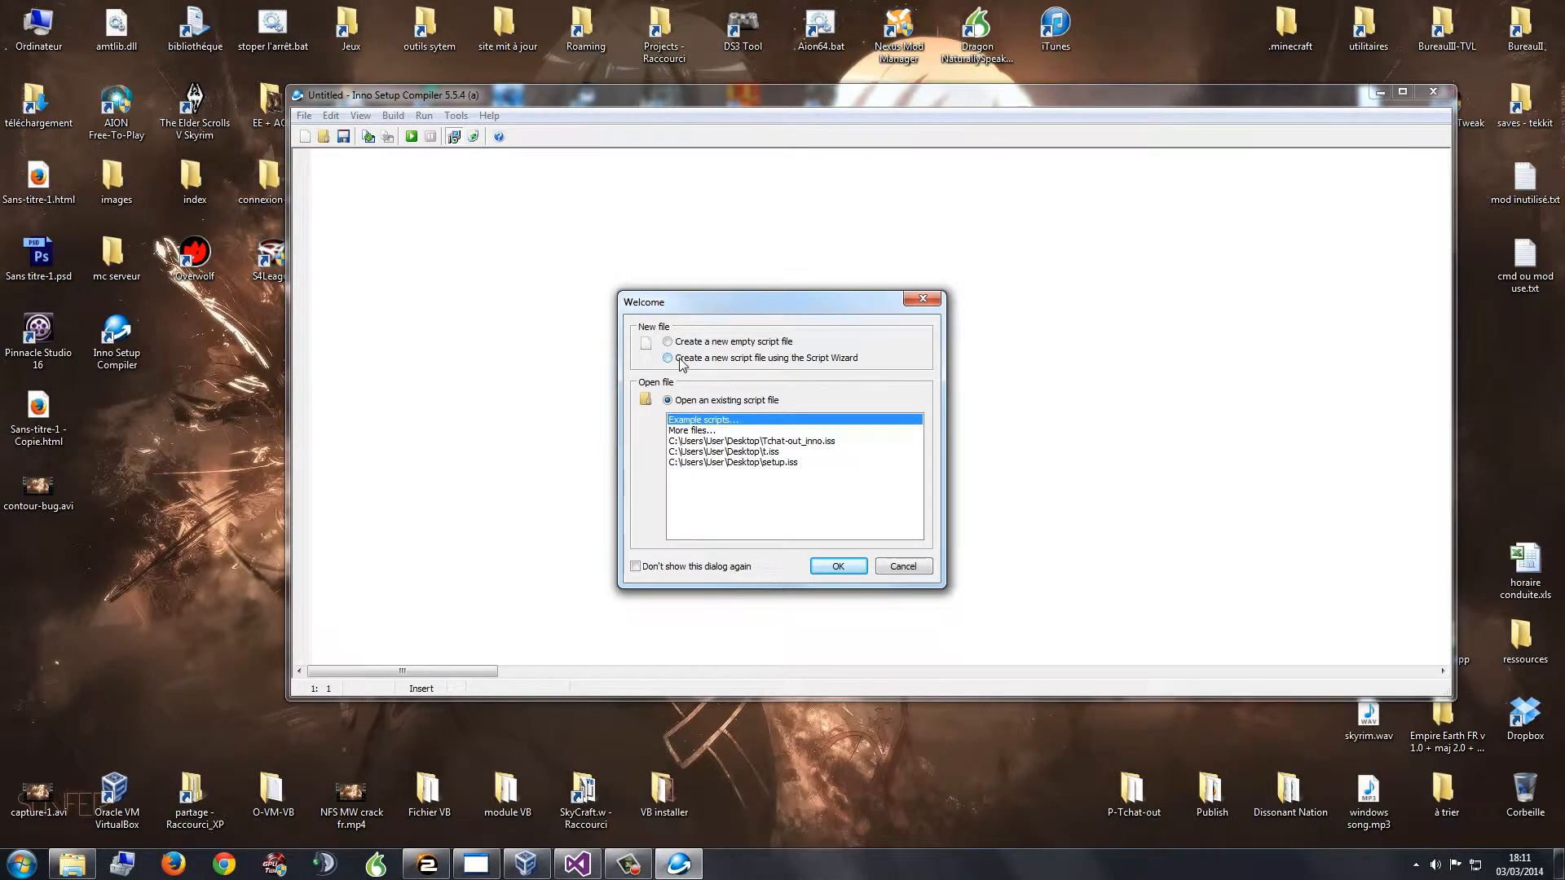
Step: Choose the Script Wizard for a new script and advance to the Application Information page
click(722, 365)
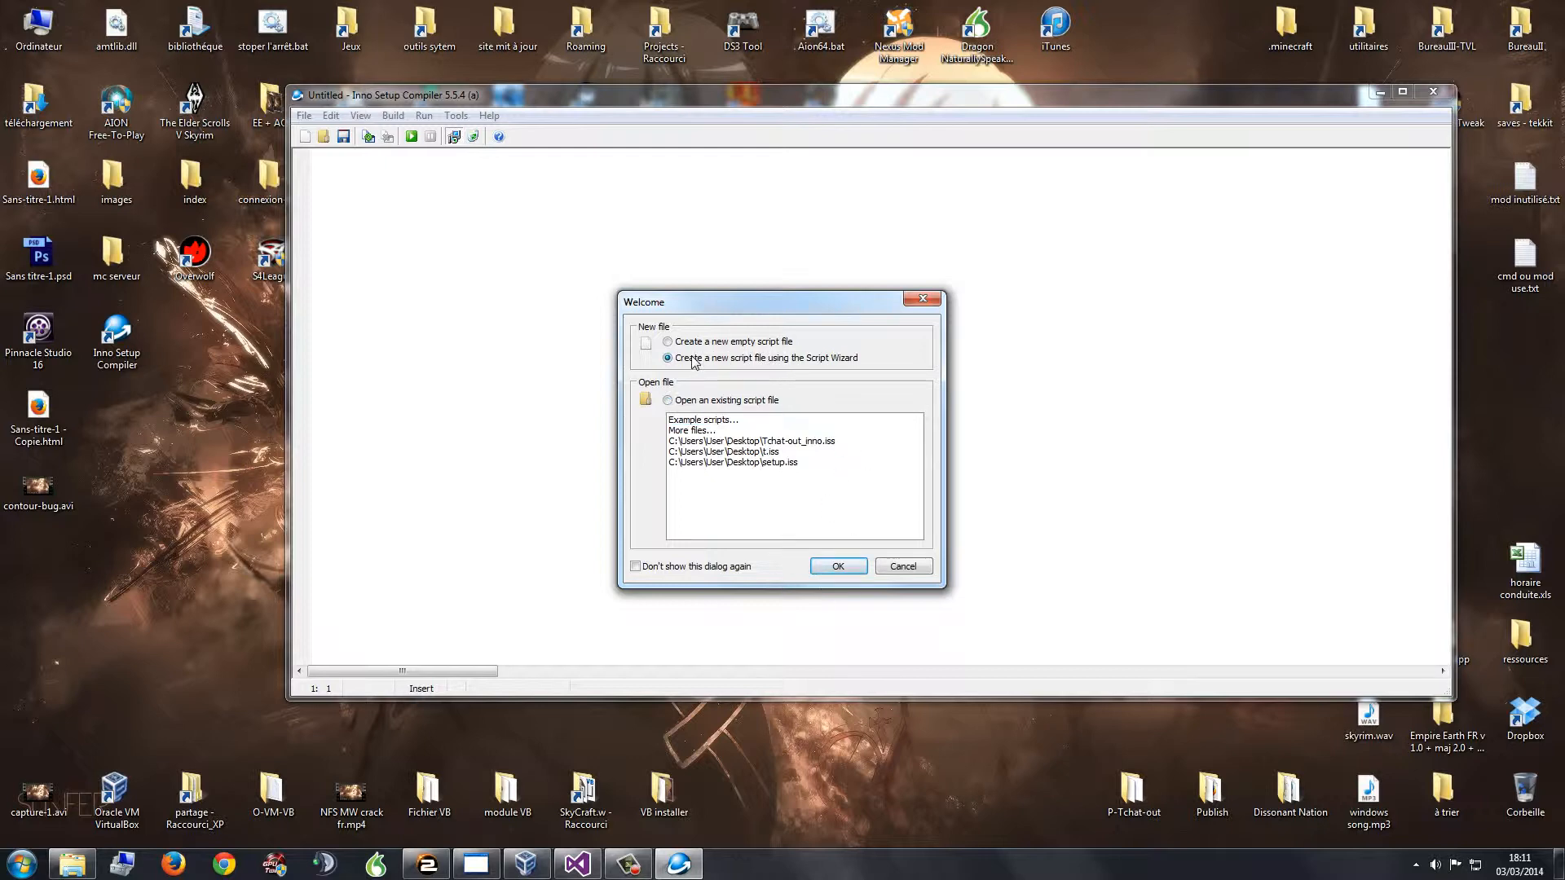
click(839, 566)
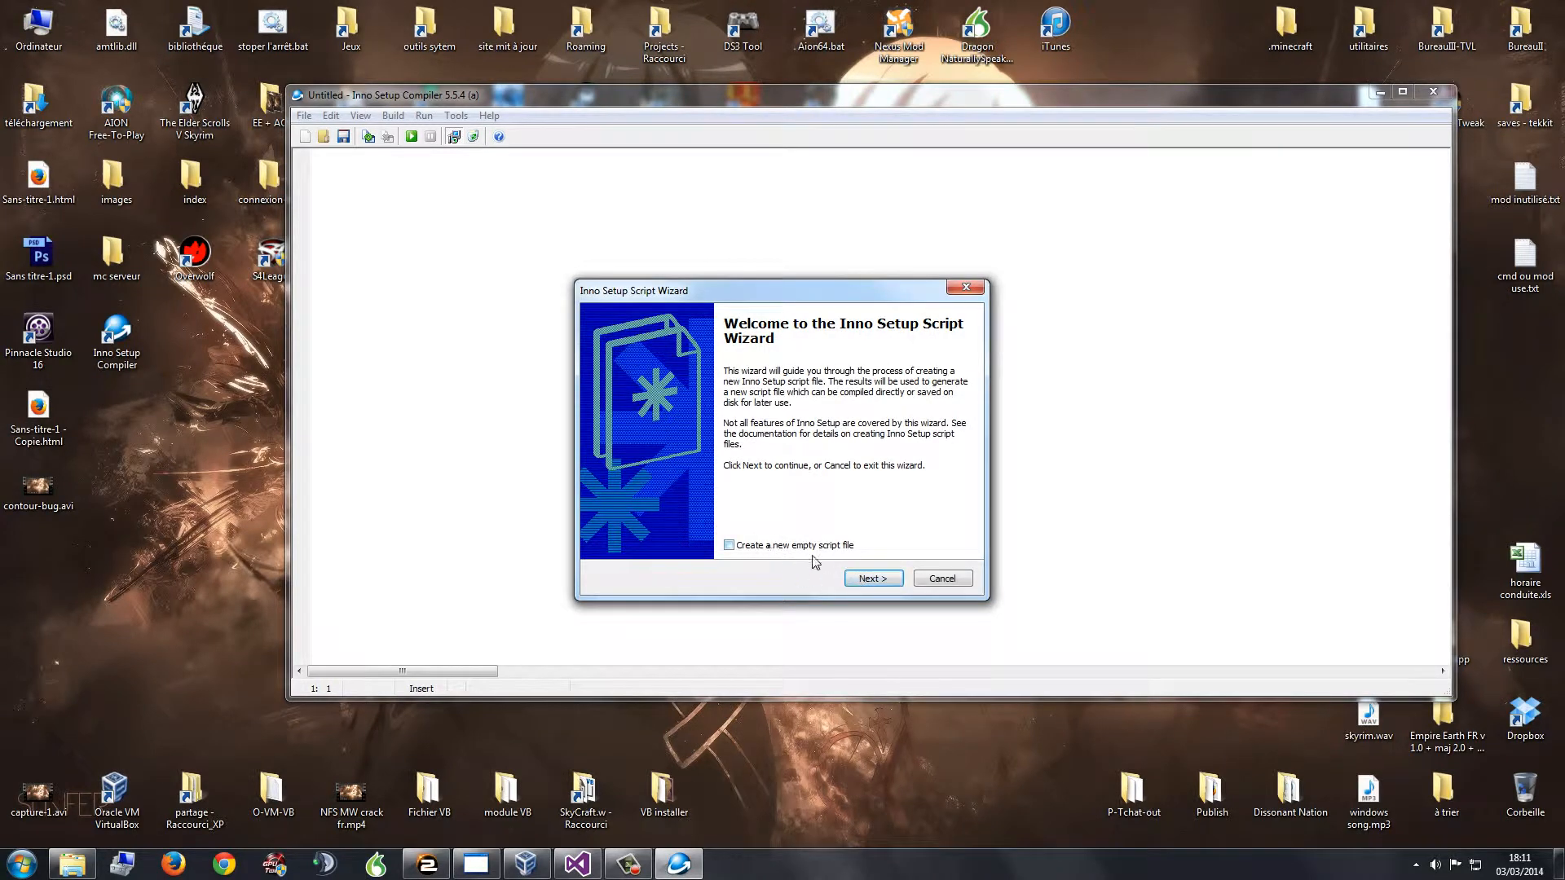
click(872, 578)
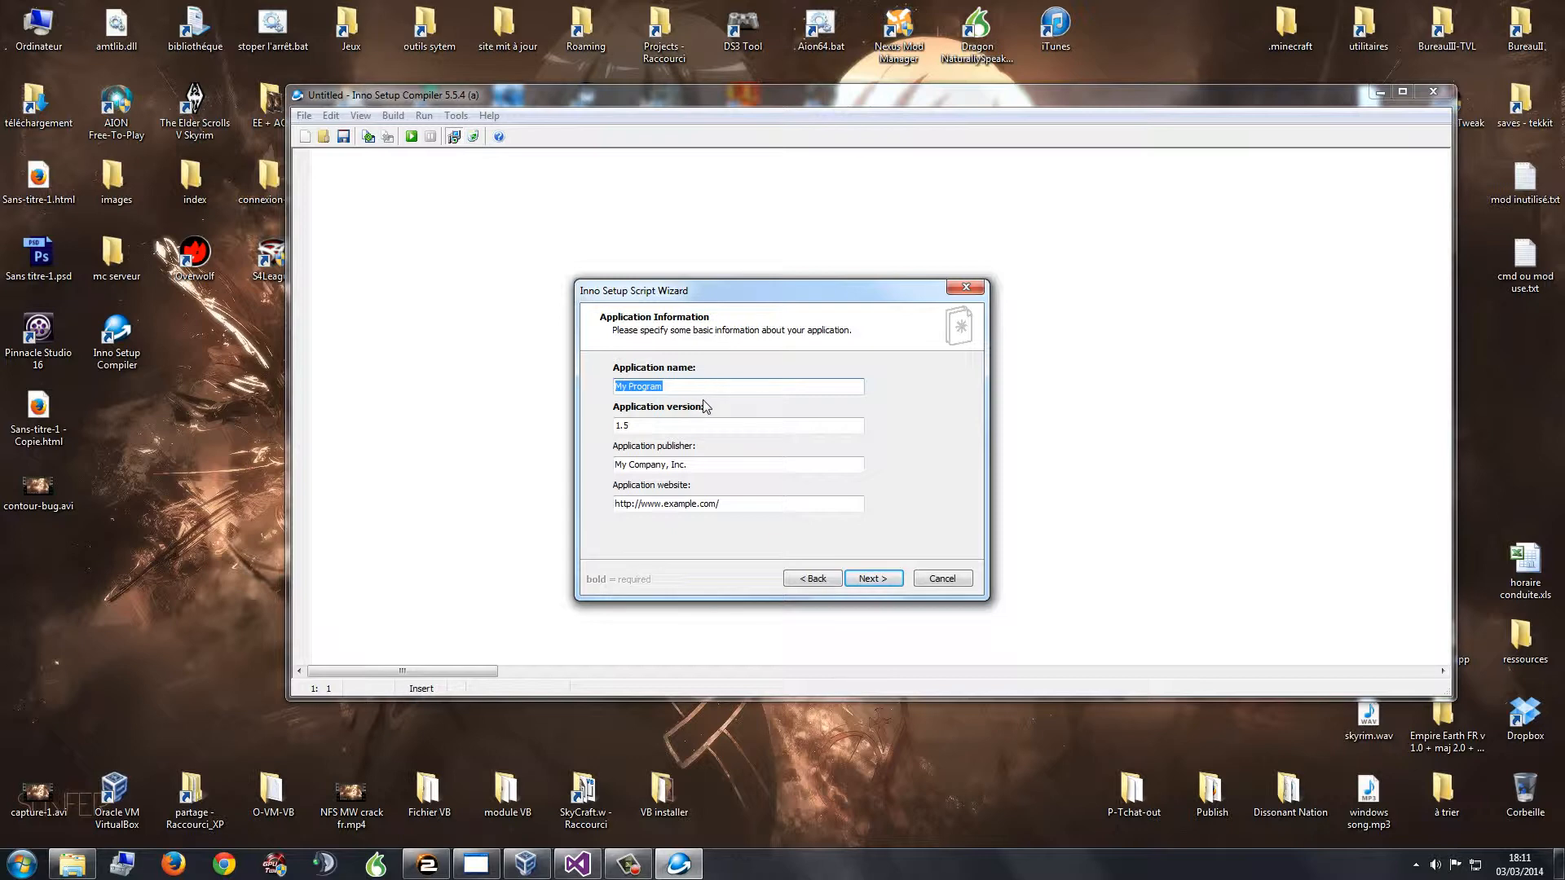
Step: Enter application name Test, version 1.0.0.3 and publisher Sky, and select the website's example domain
text(Test)
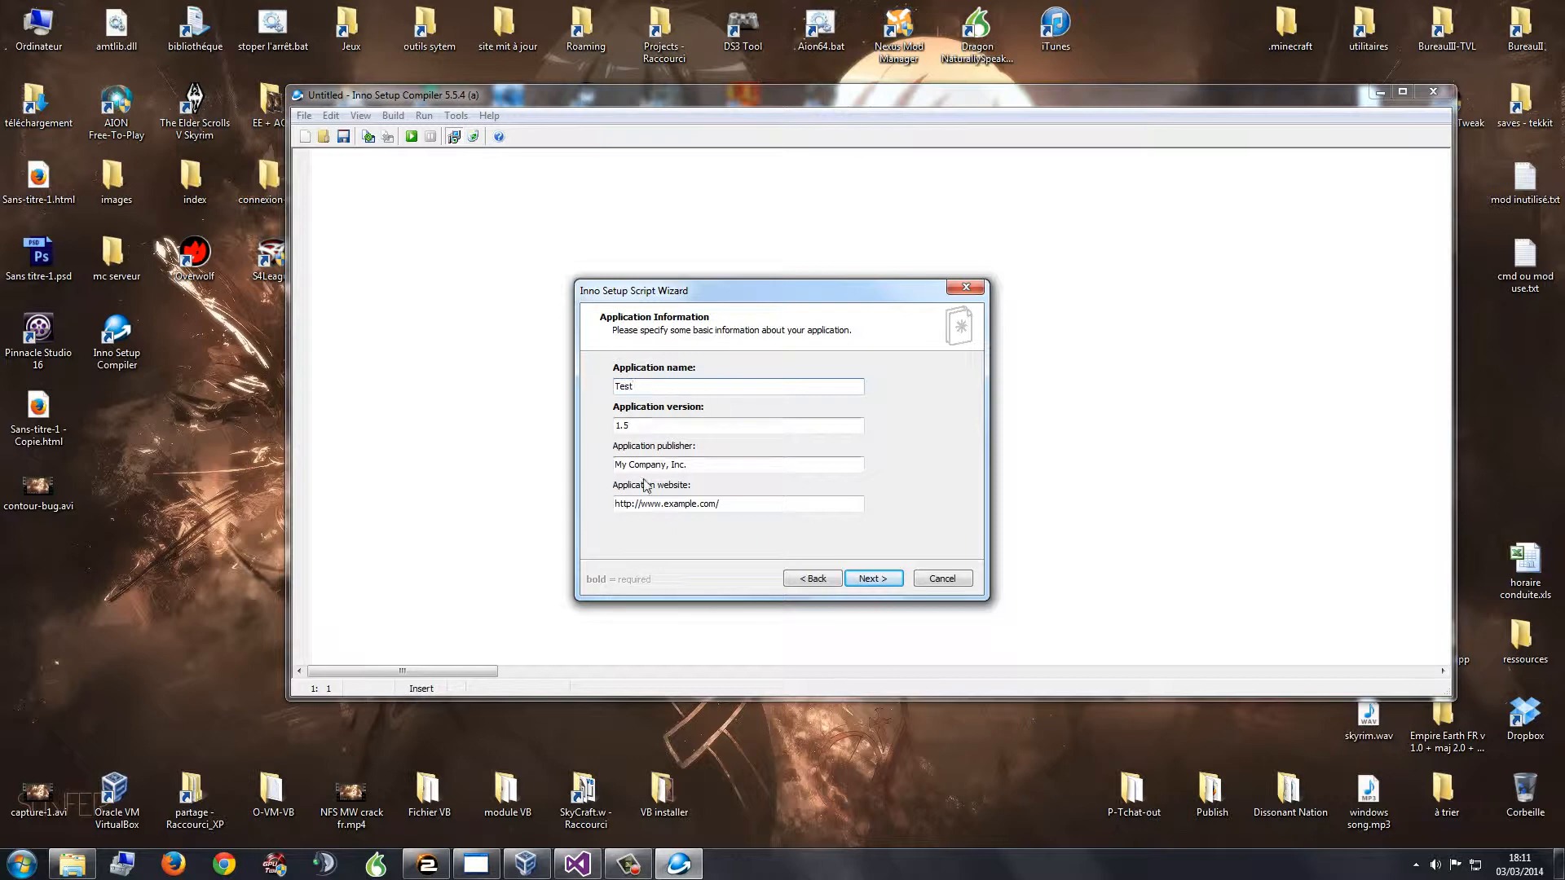
click(645, 427)
key(BackSpace)
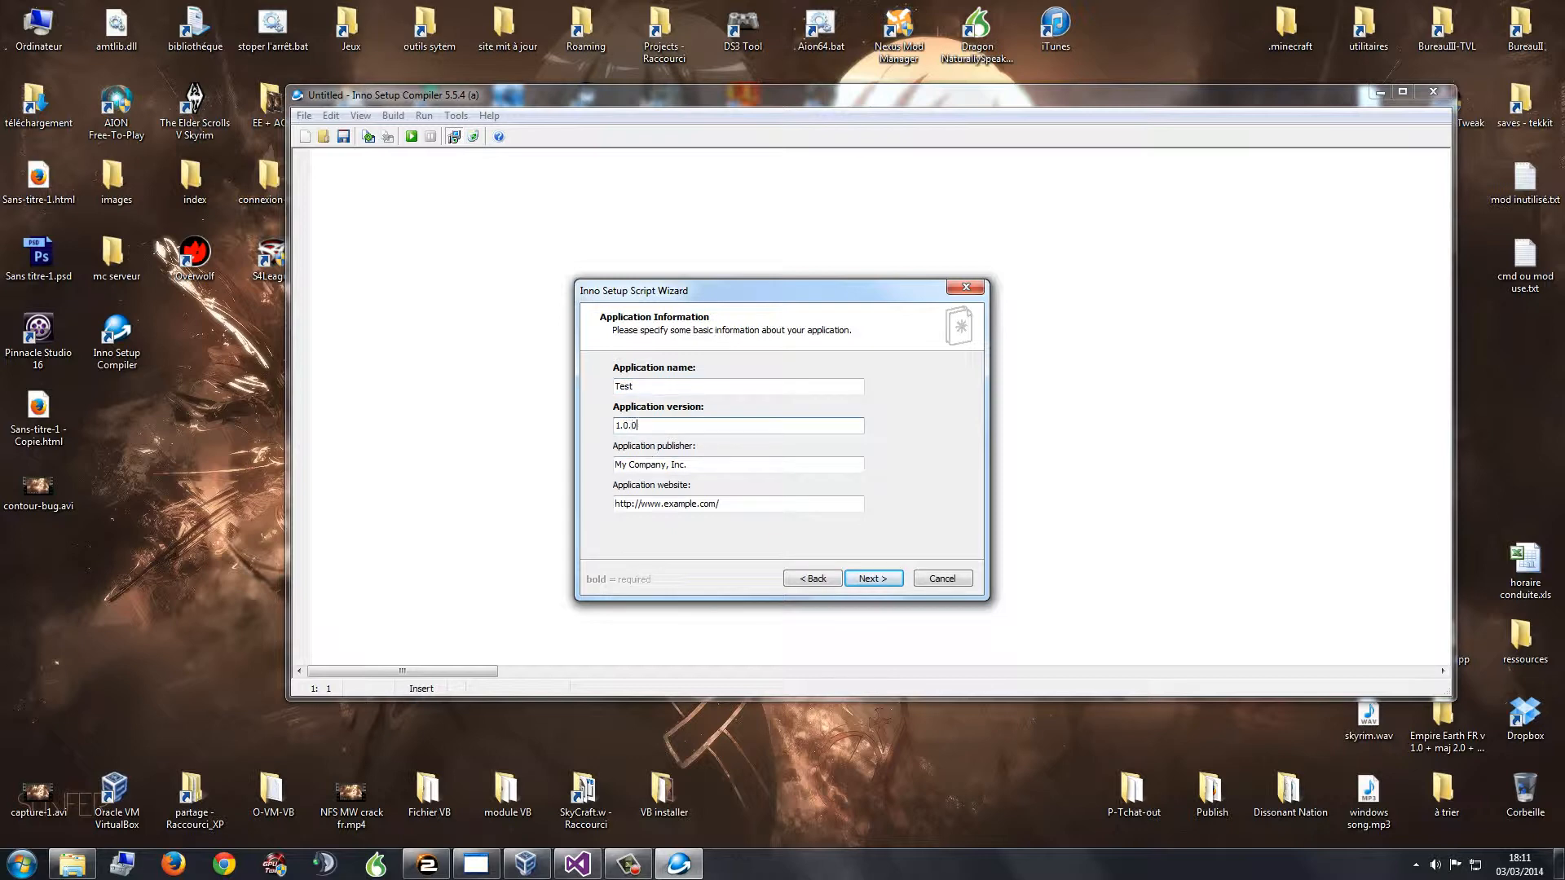
drag(692, 464, 542, 471)
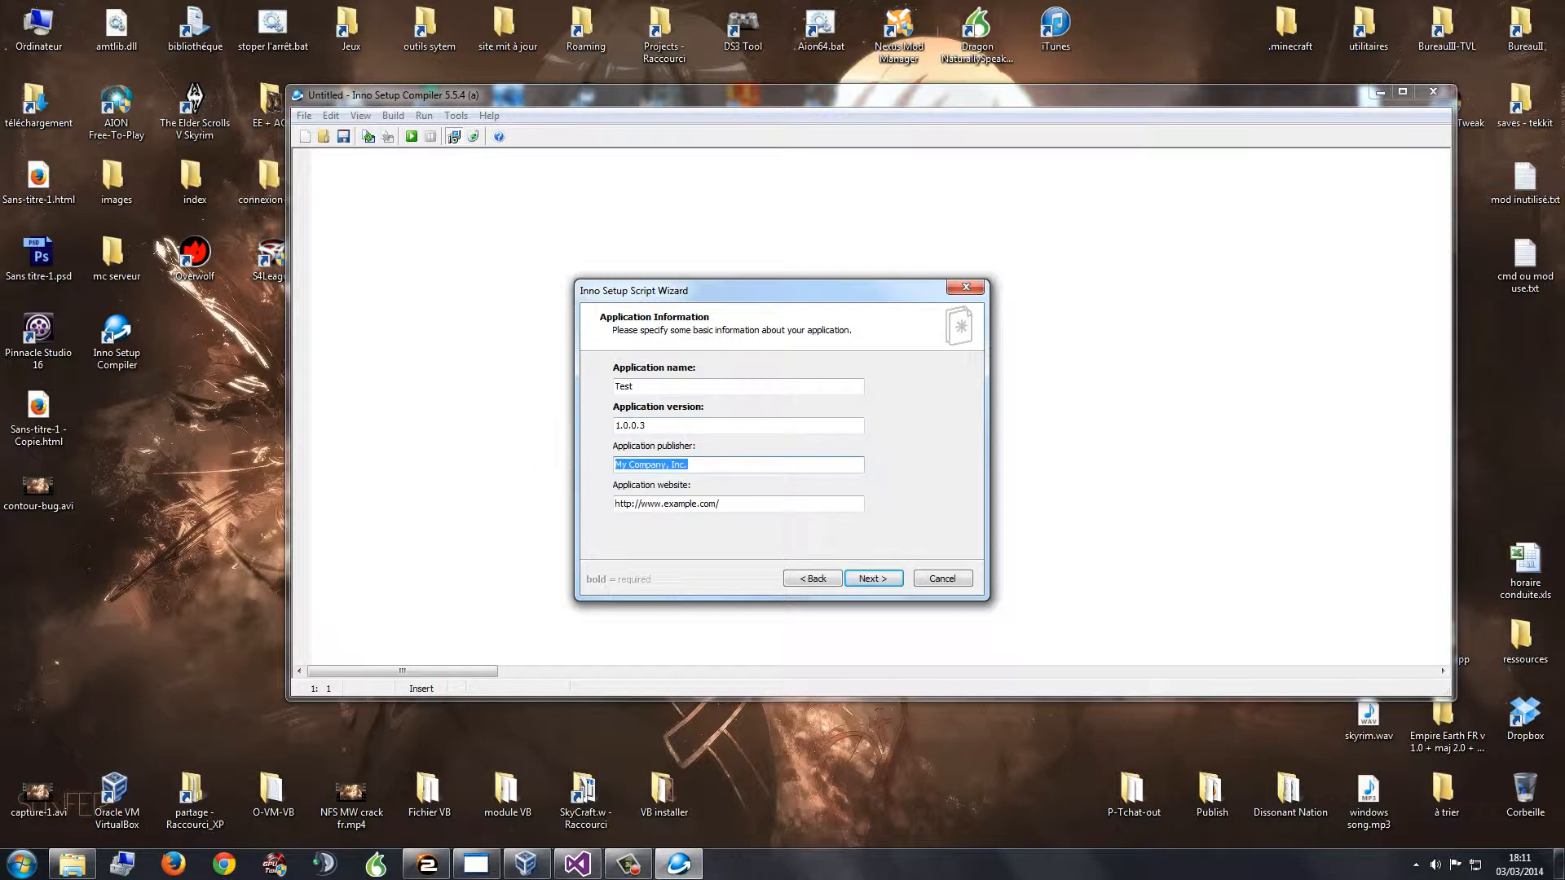
text(SkyCraft.w)
drag(664, 505, 707, 507)
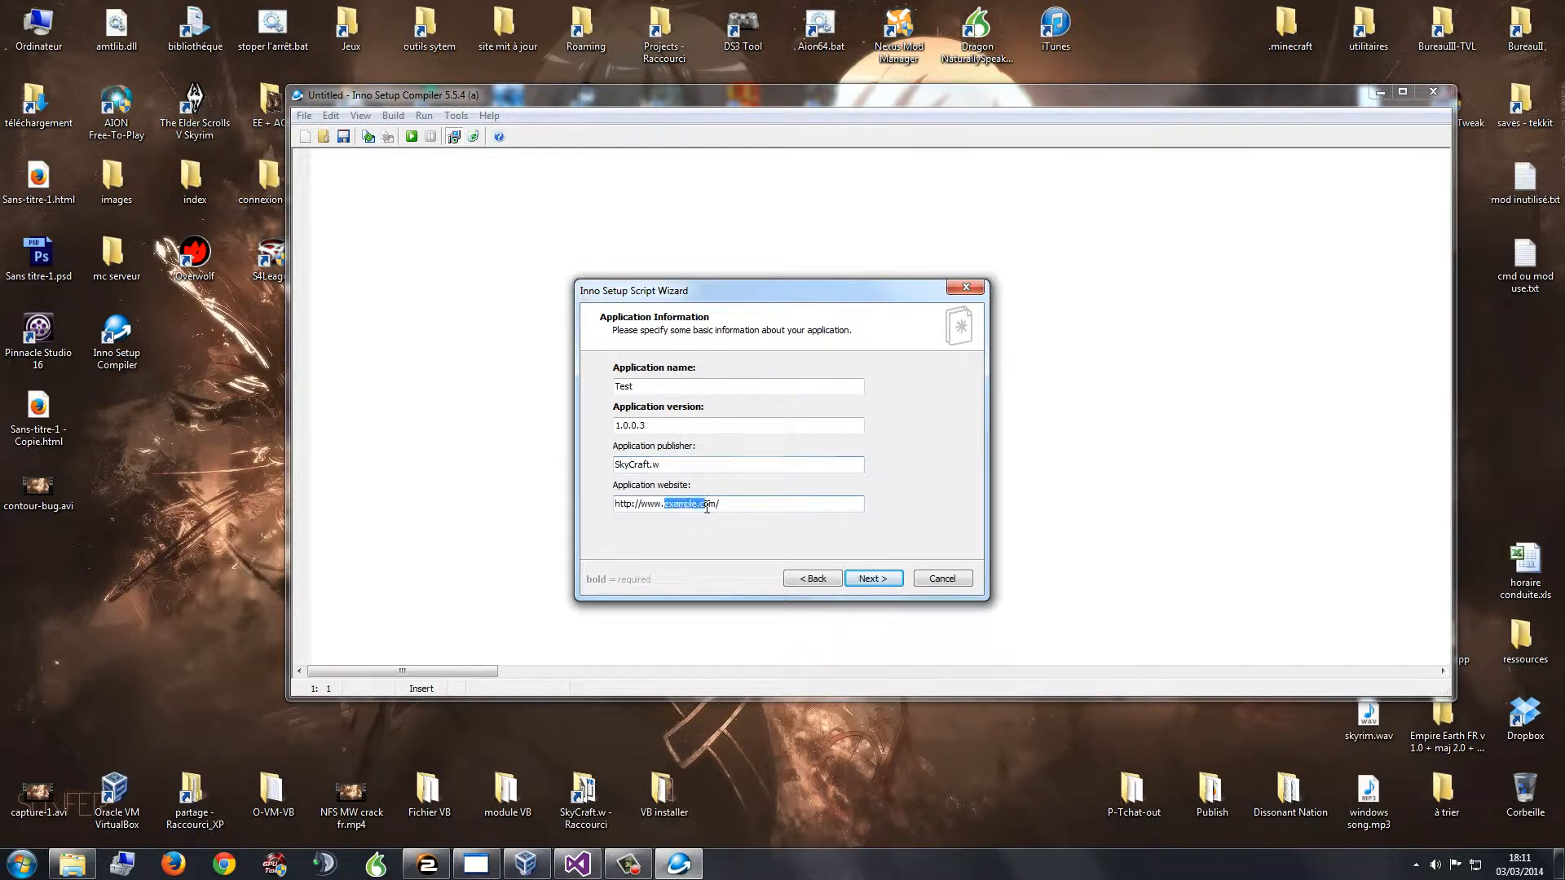
Step: Look through the Start menu's installed program groups, then continue to the Application Folder page
click(22, 863)
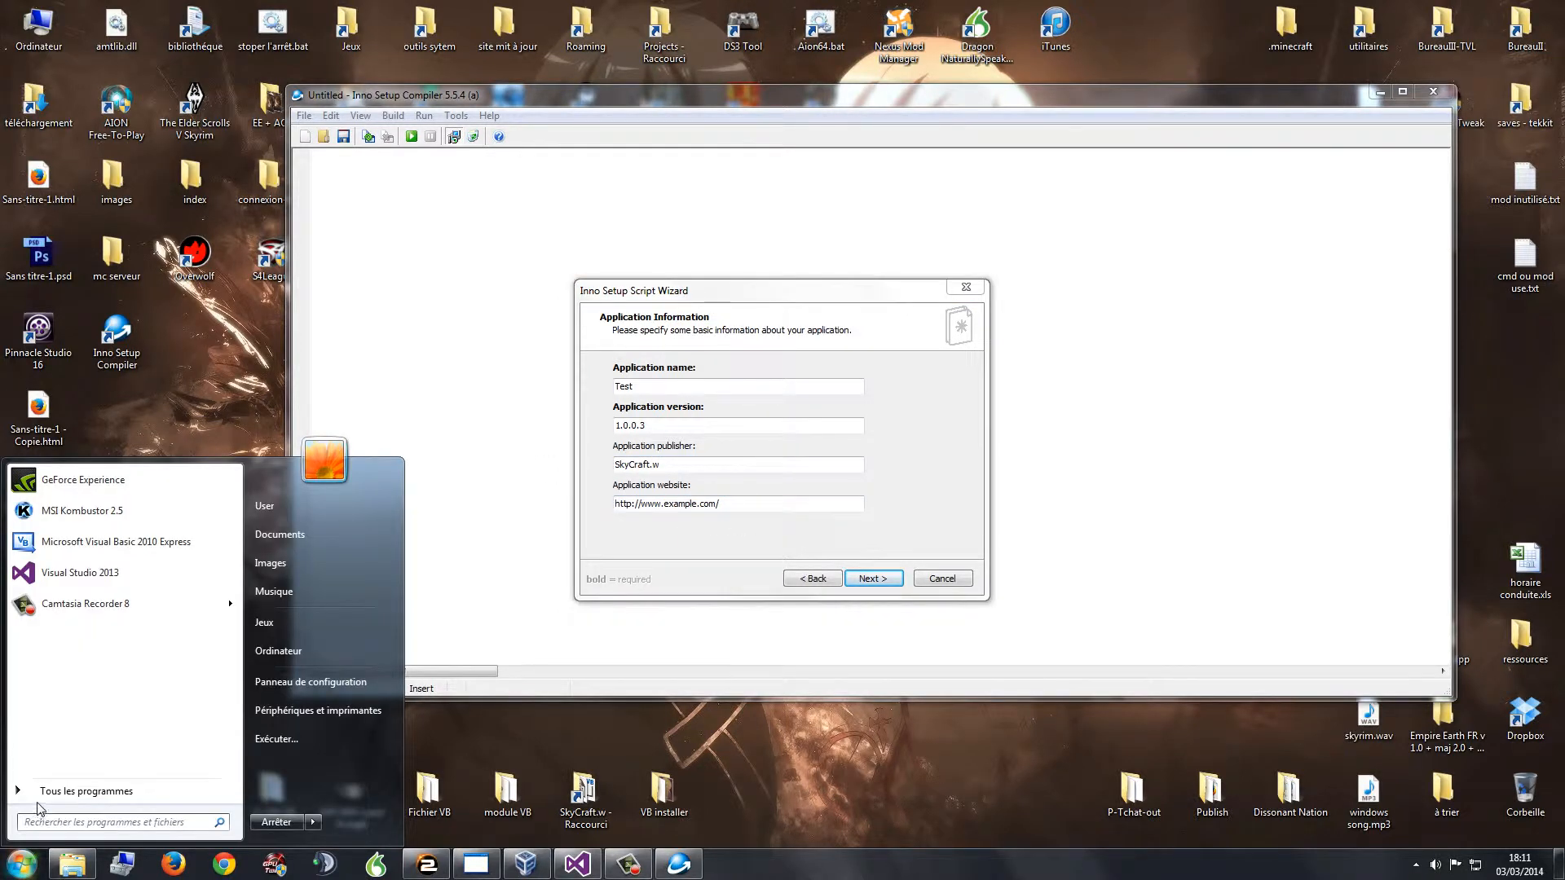
click(39, 799)
click(49, 613)
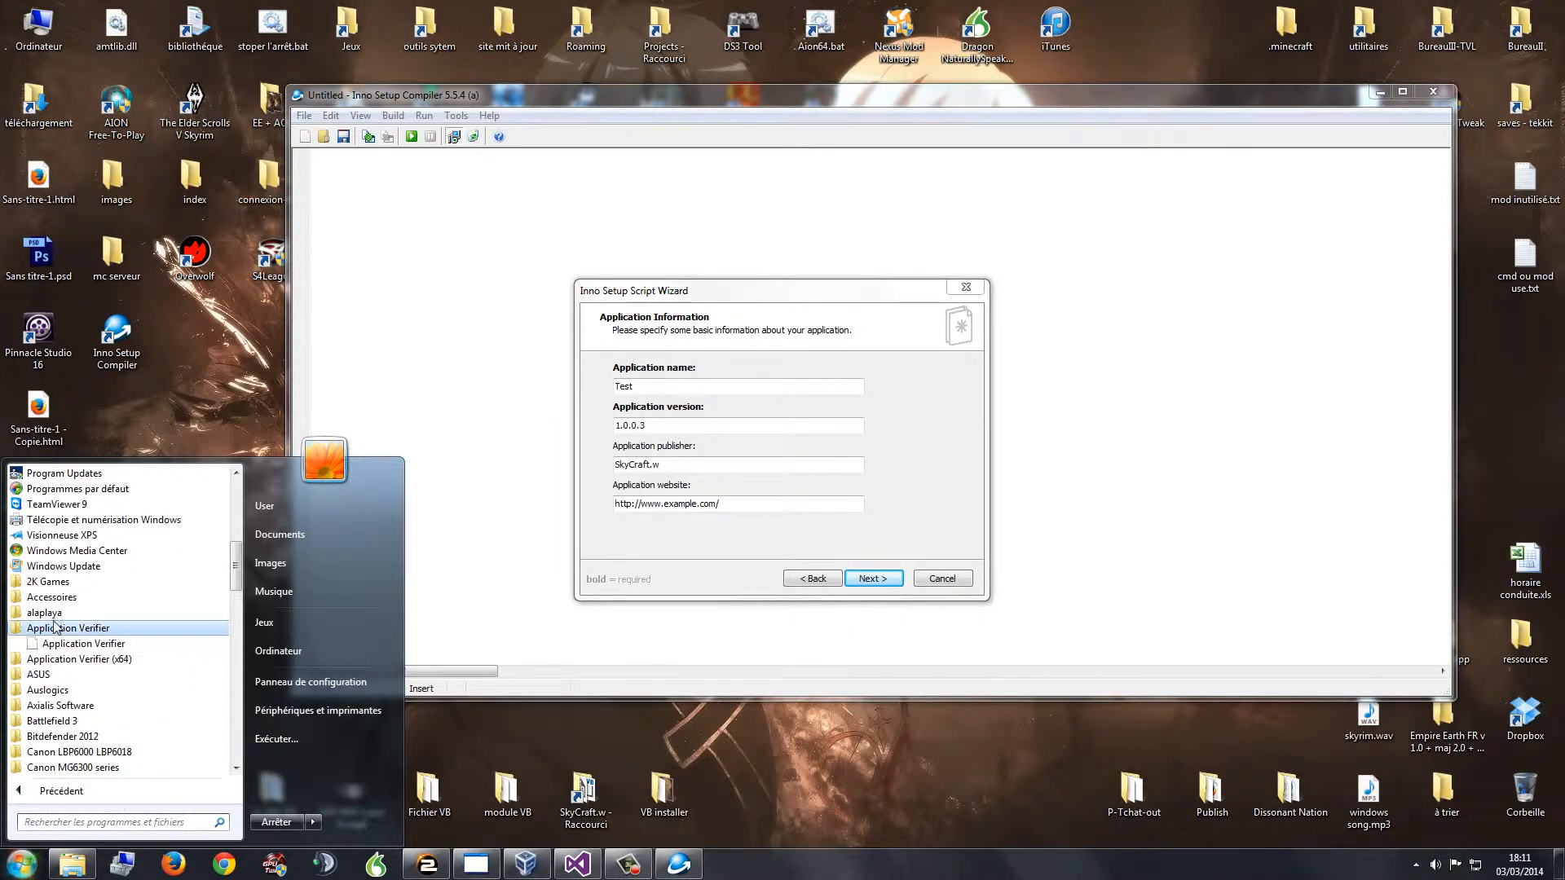
click(64, 629)
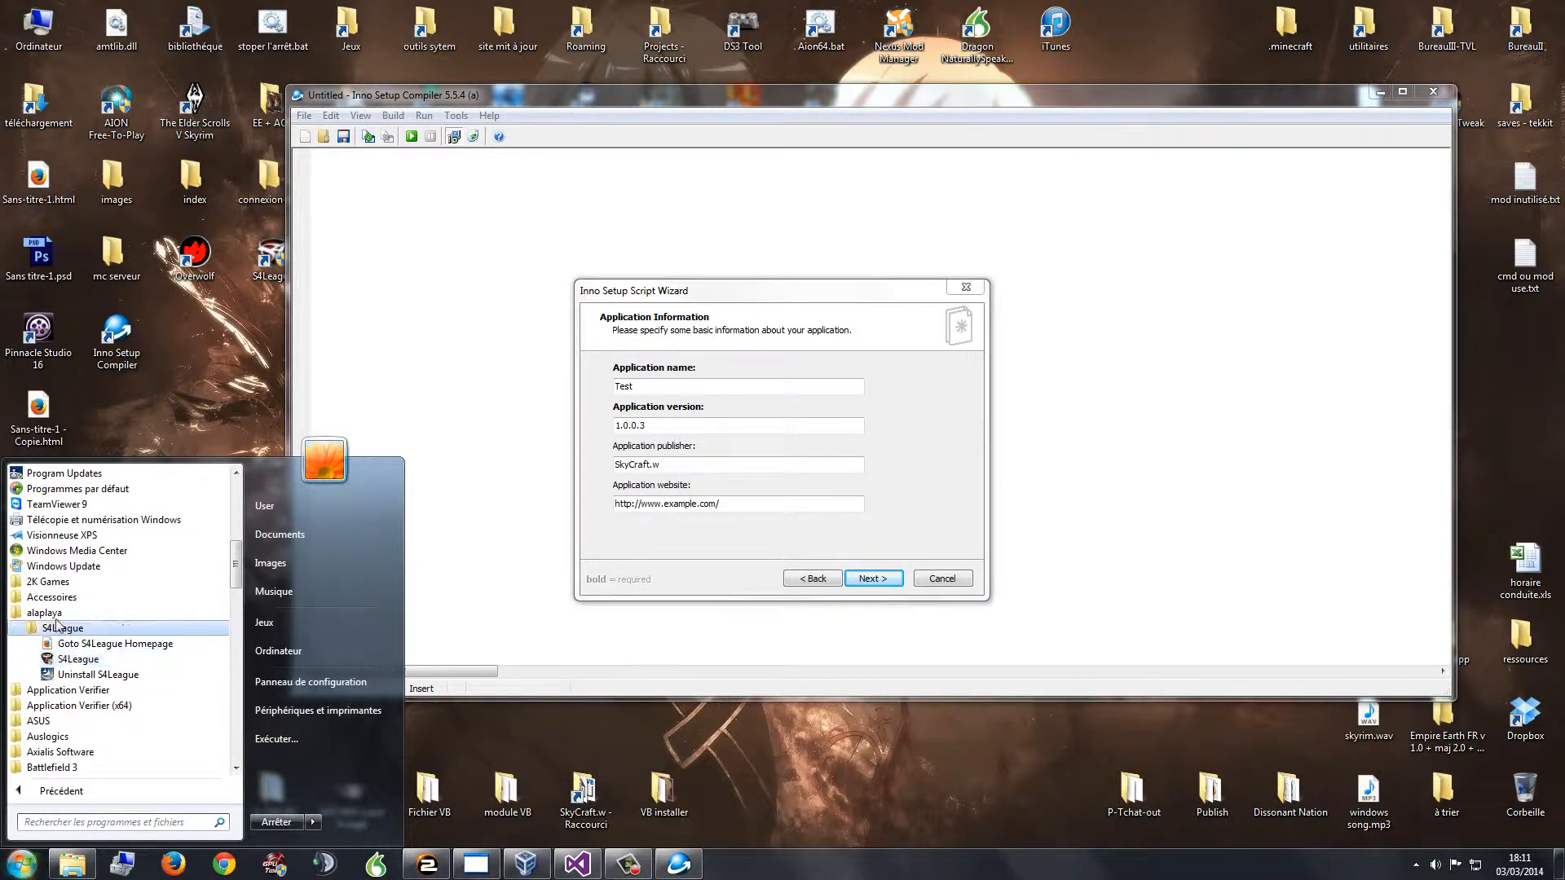
click(879, 580)
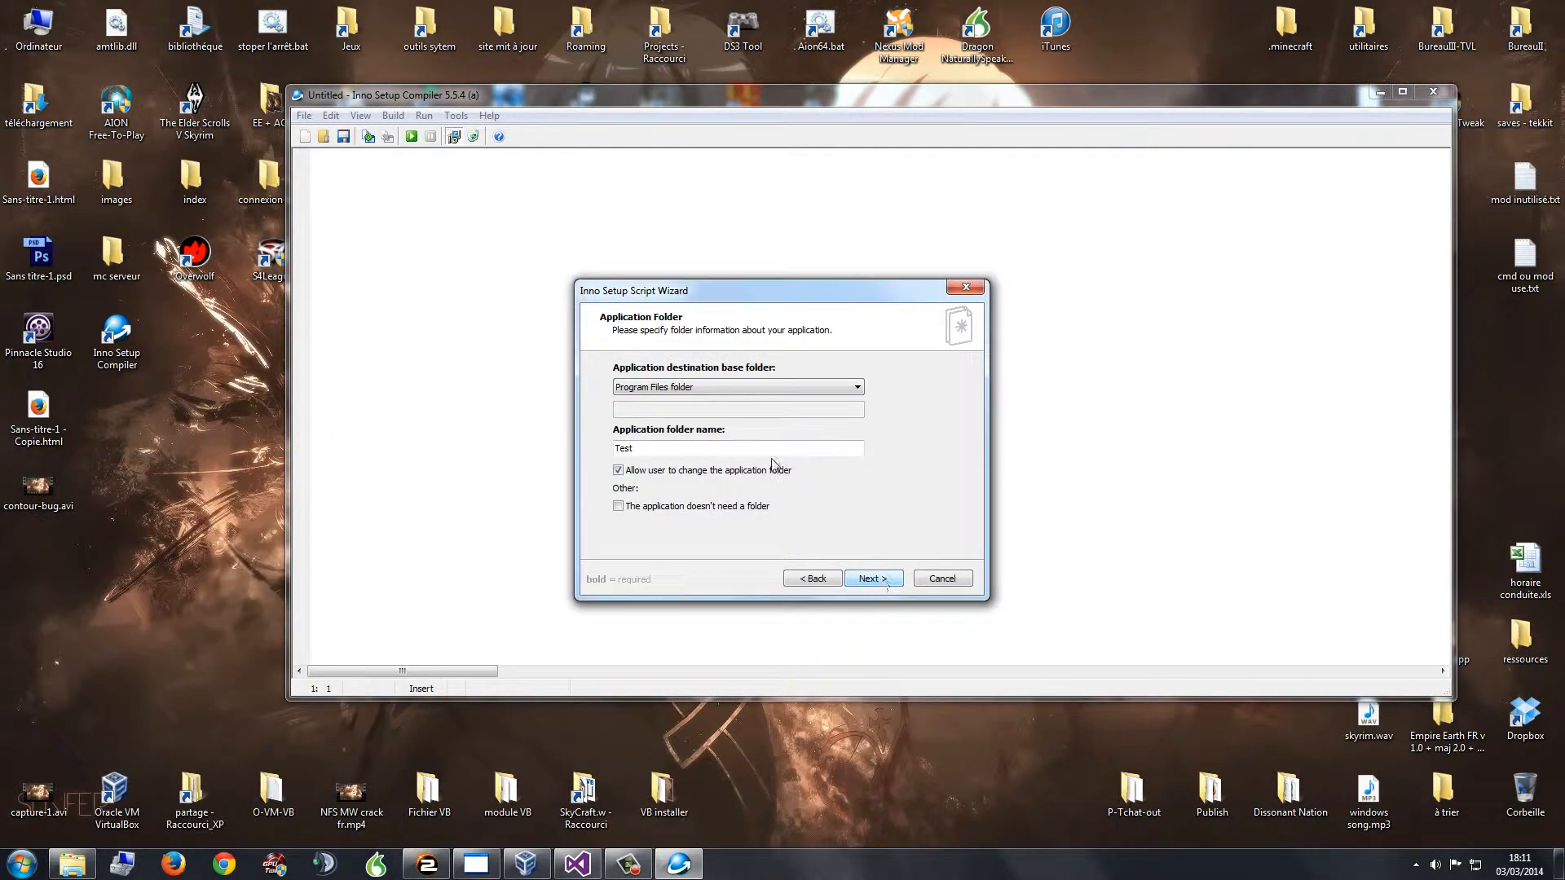
Step: Keep Program Files as base folder with name Test, disallow changing the folder, and continue
click(685, 387)
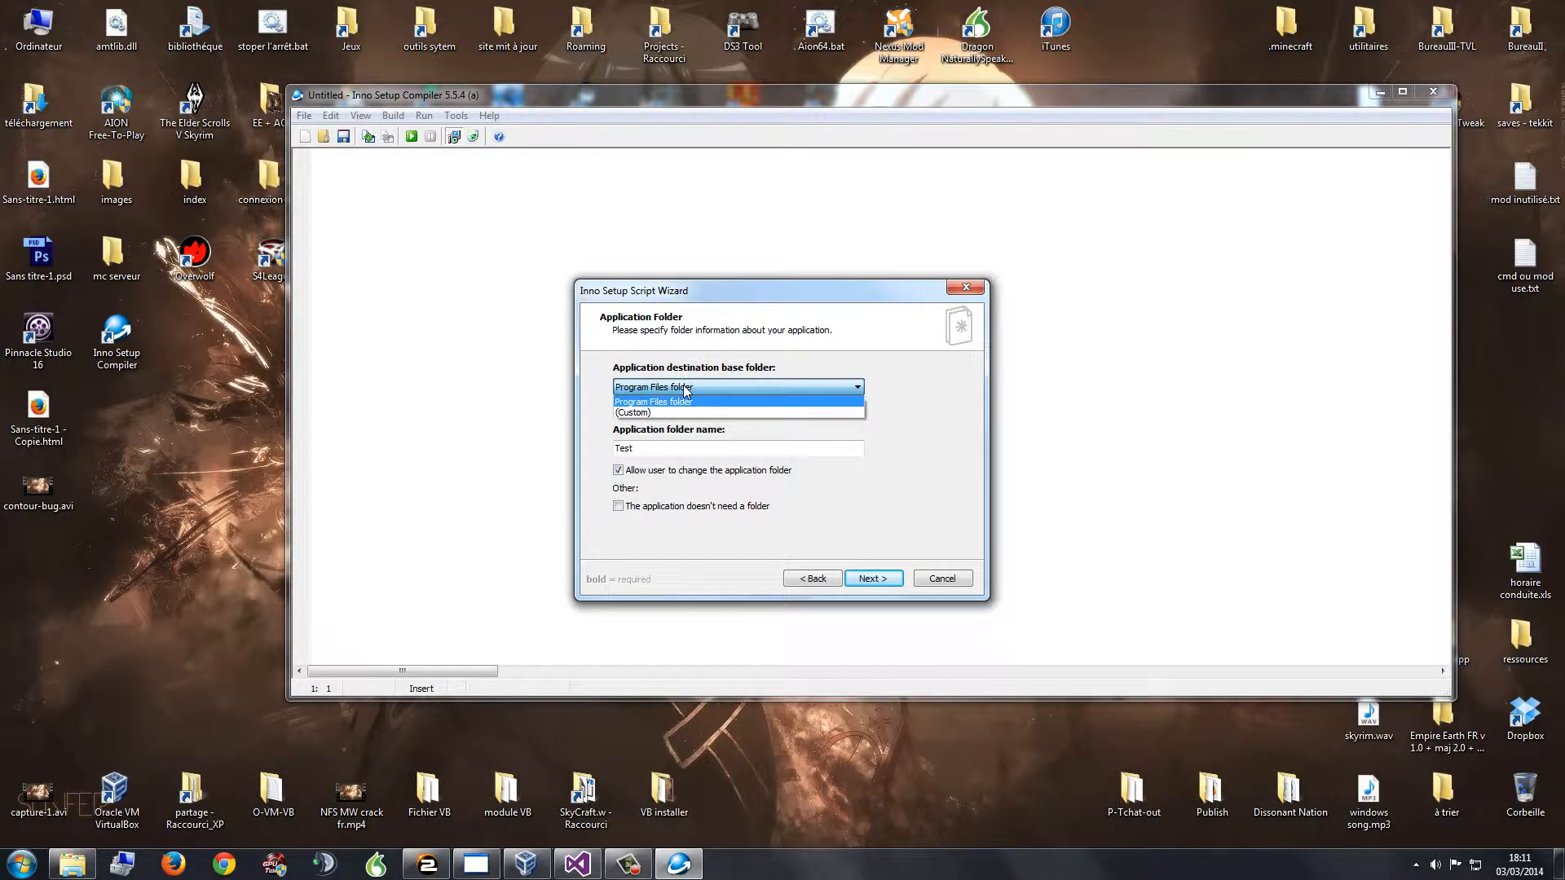
click(771, 382)
click(760, 381)
click(745, 388)
drag(659, 449, 595, 451)
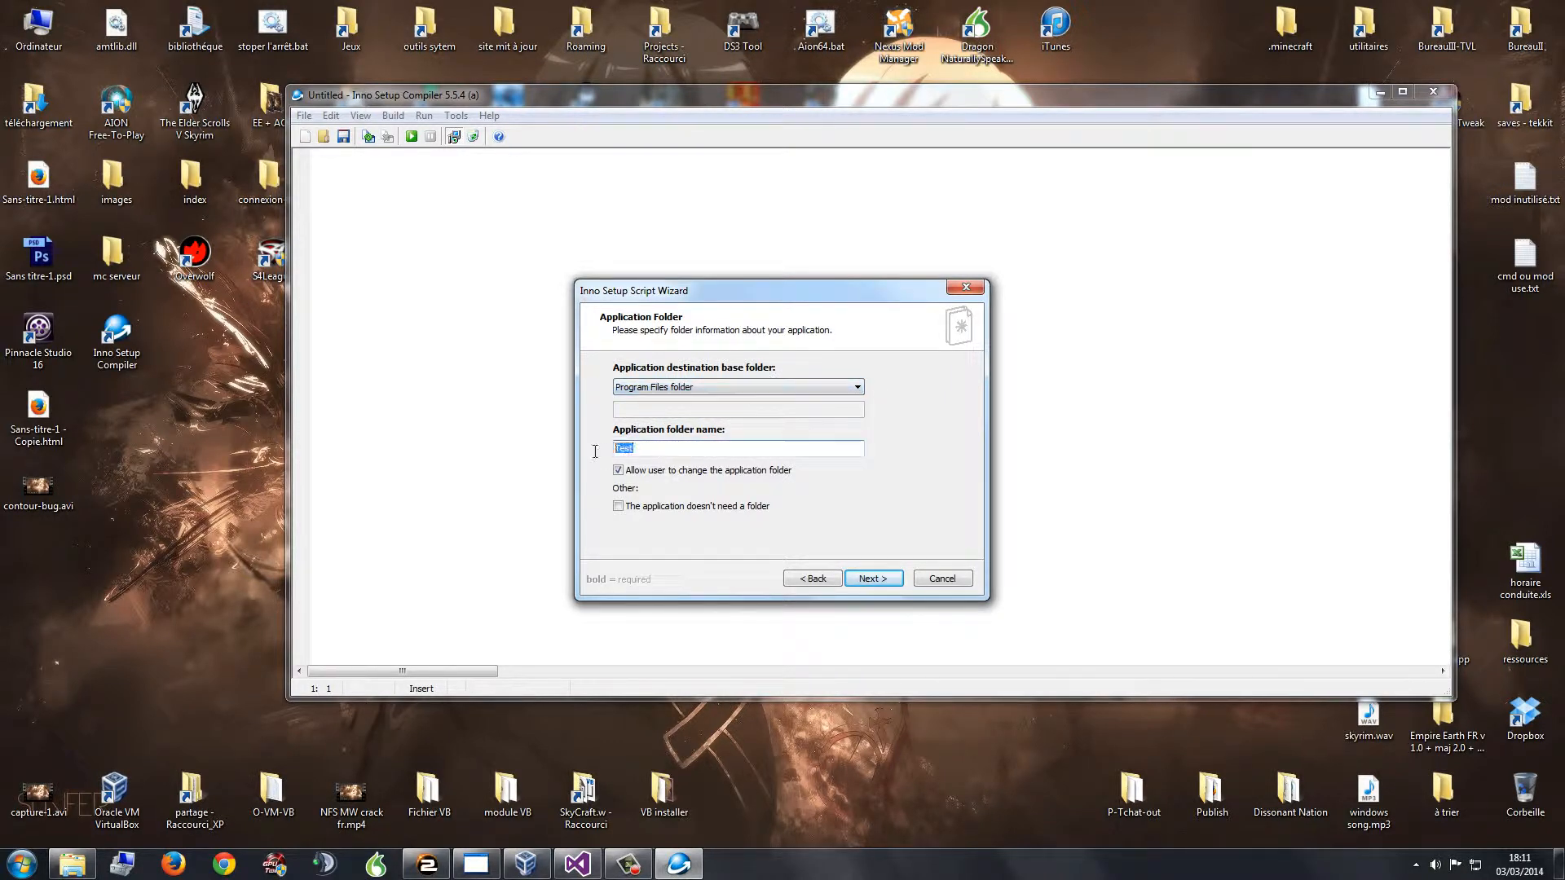
click(659, 448)
click(619, 471)
click(880, 578)
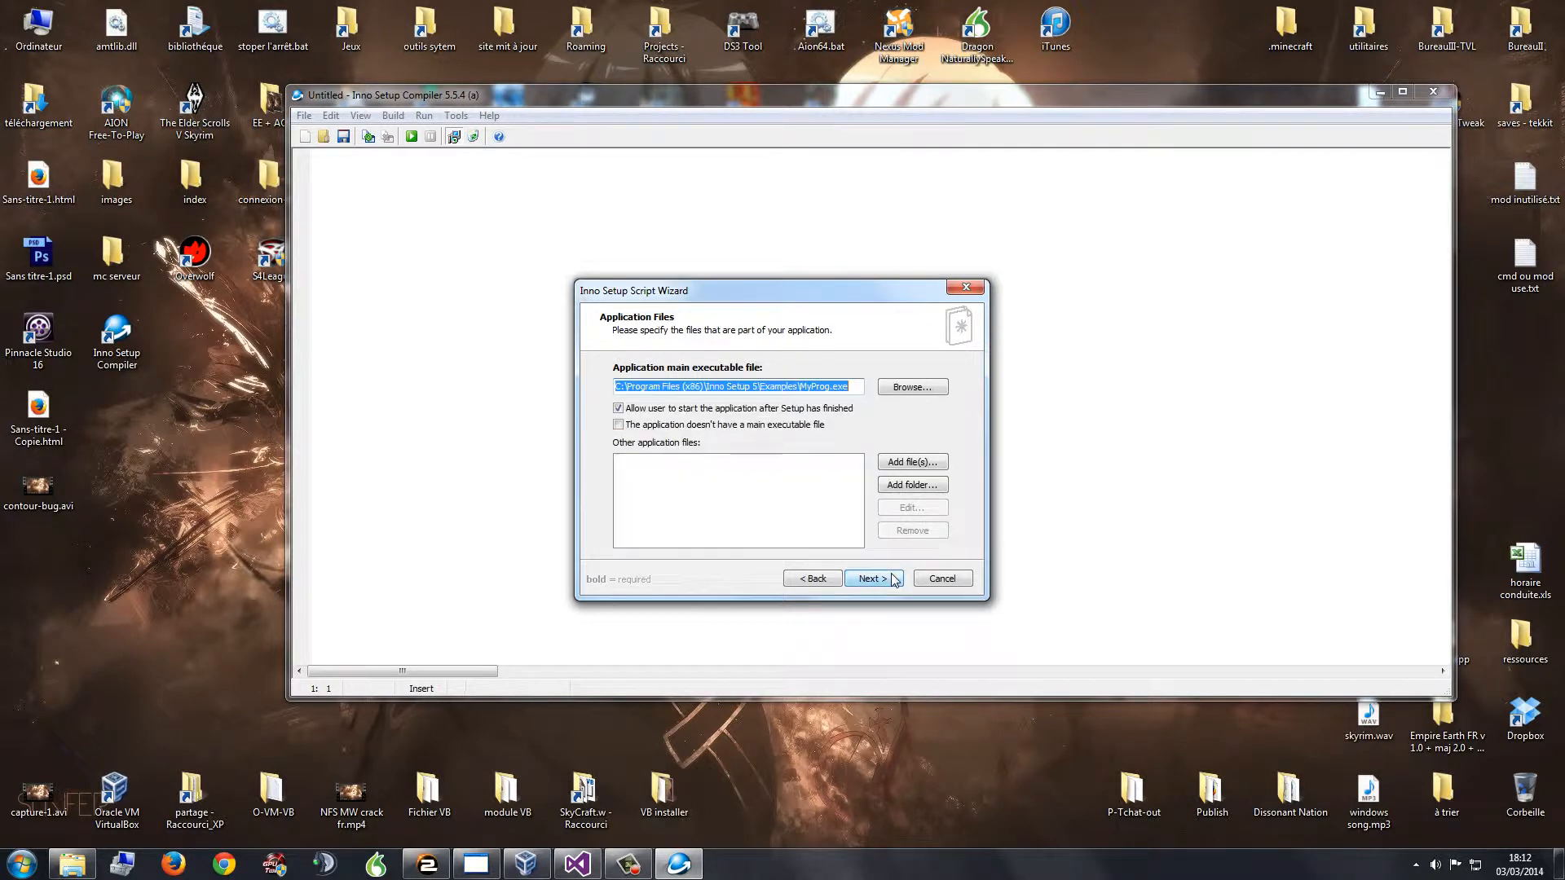
Step: Set setup.exe from the publier folder as the main executable by pasting the folder path
click(902, 388)
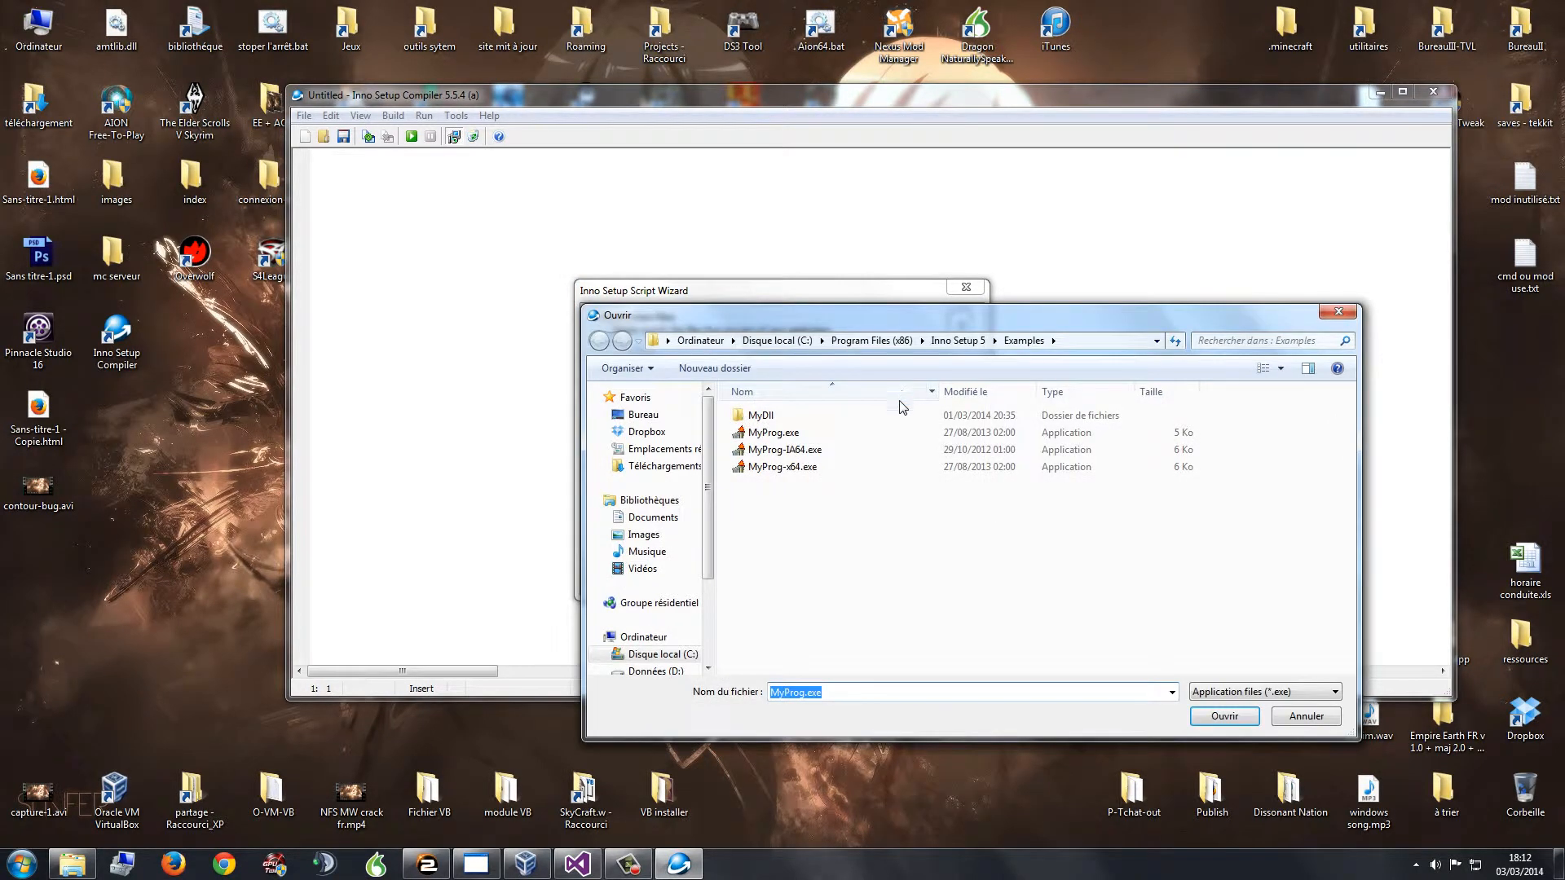
click(90, 868)
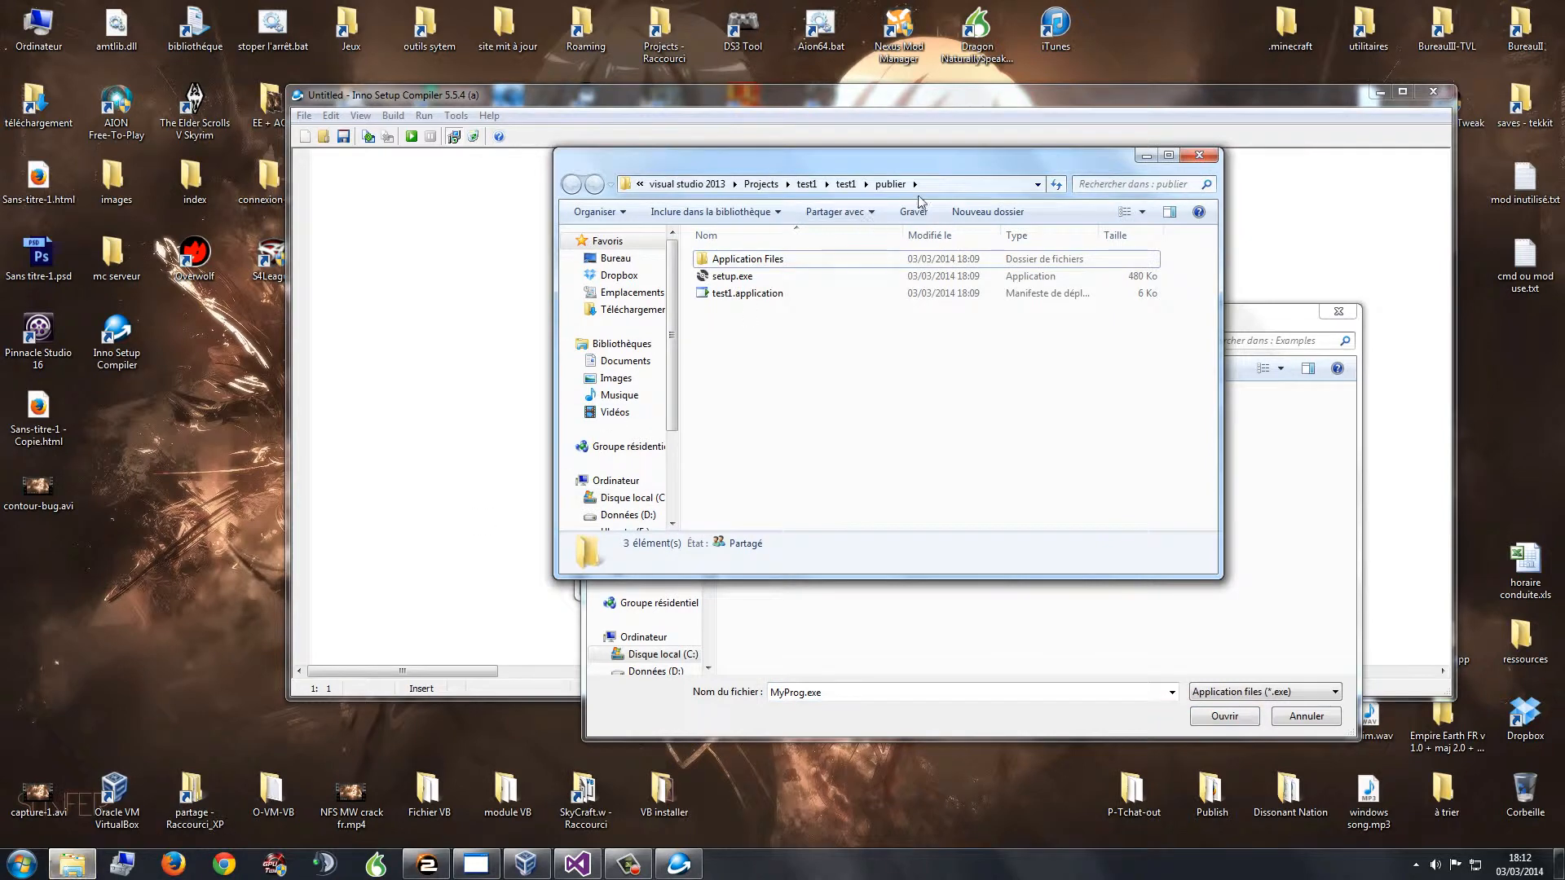
click(946, 186)
key(ctrl+c)
click(1277, 322)
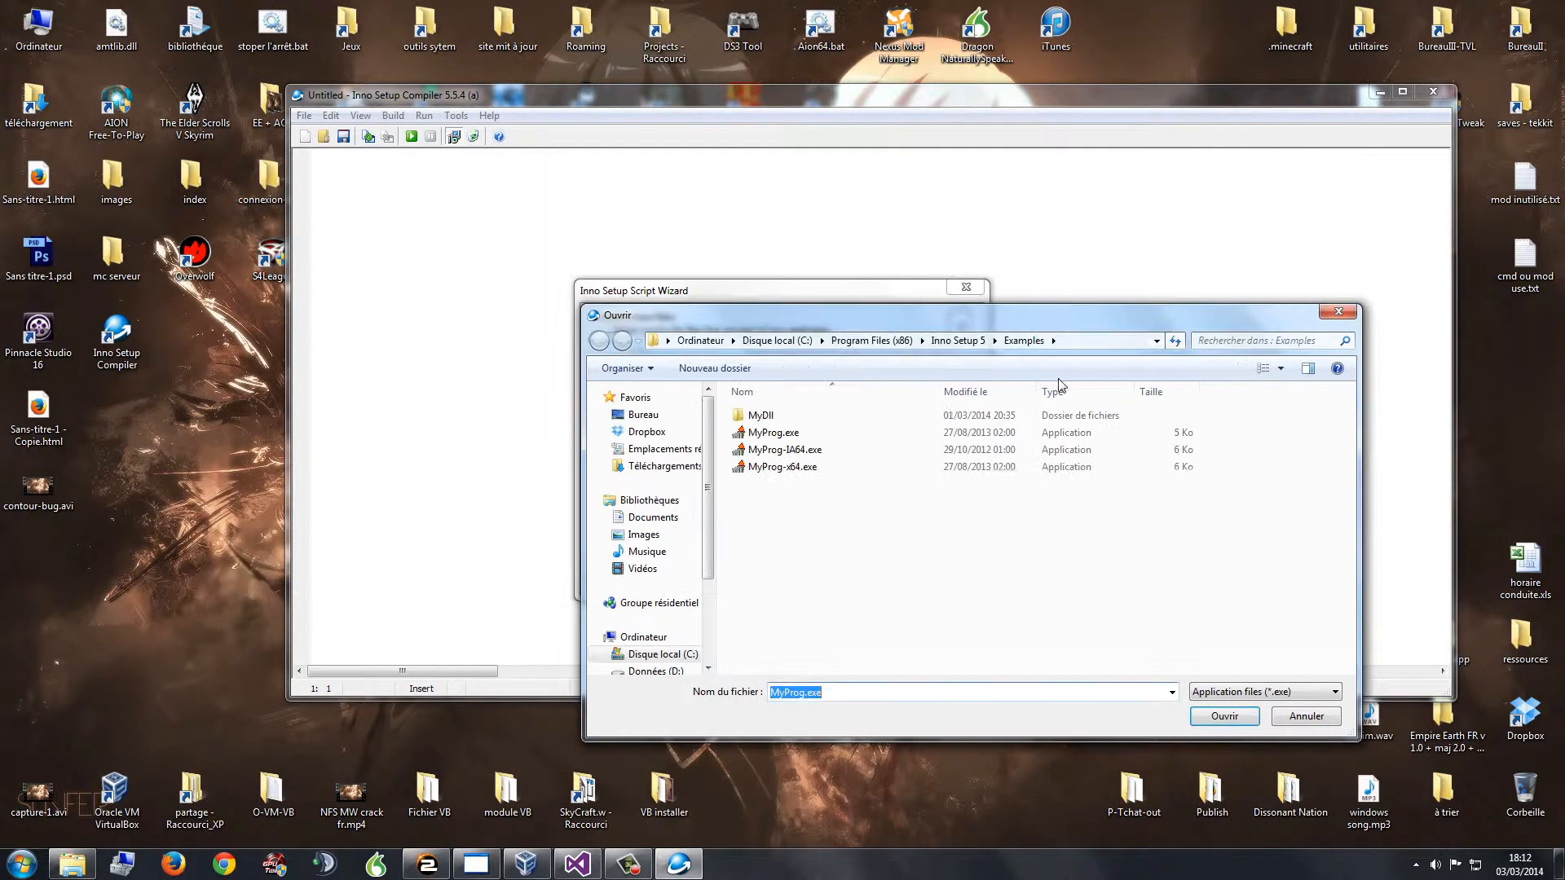
click(1078, 342)
key(ctrl+v)
key(Return)
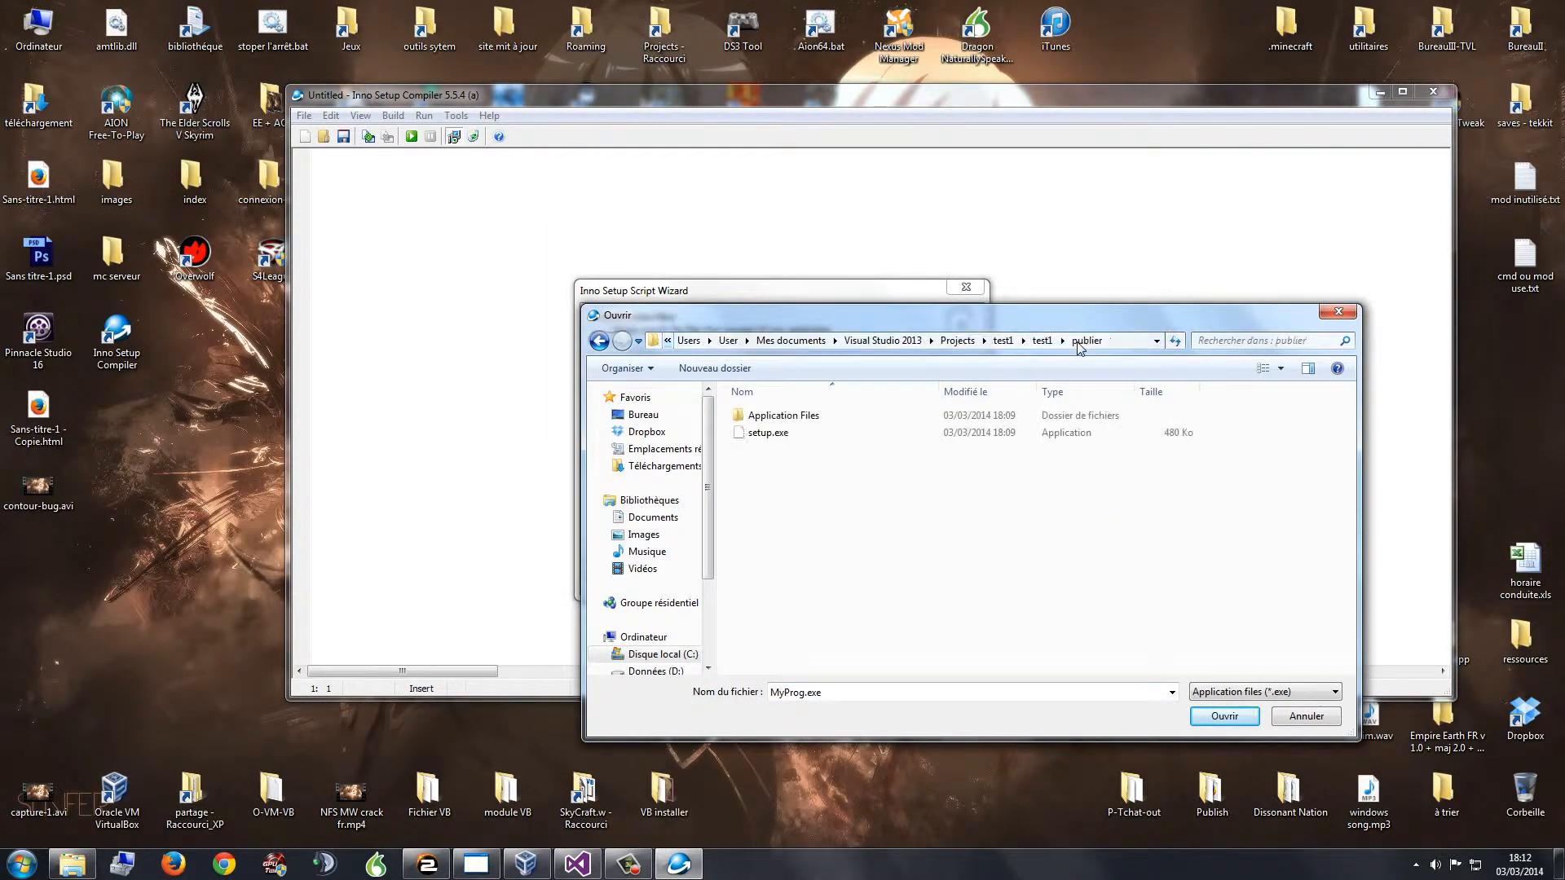
click(778, 433)
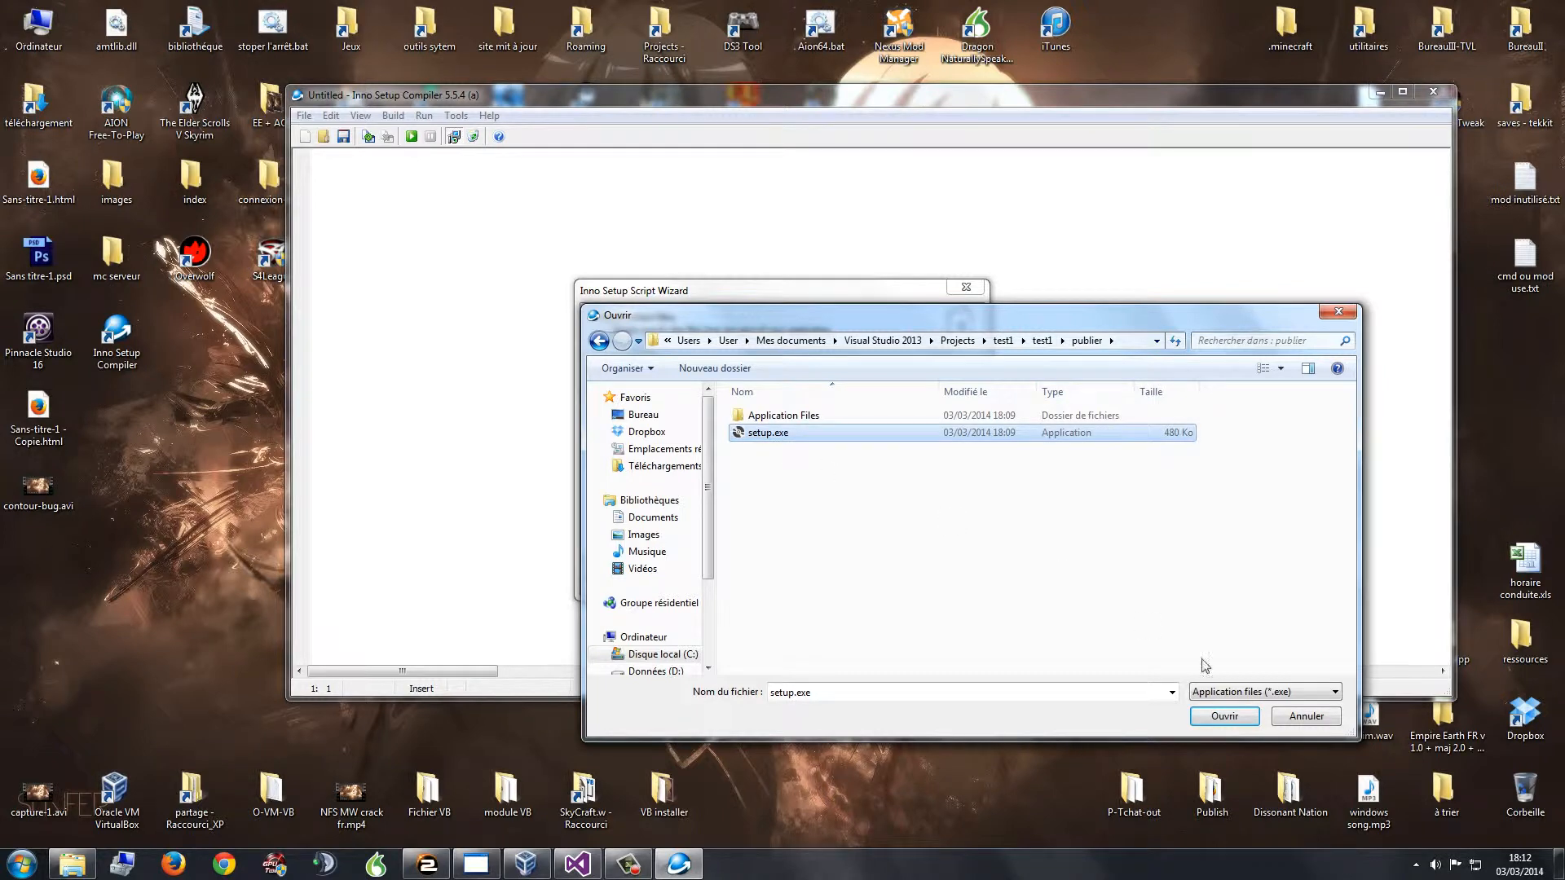
click(1240, 716)
Step: Add test1.application to the other application files
click(905, 463)
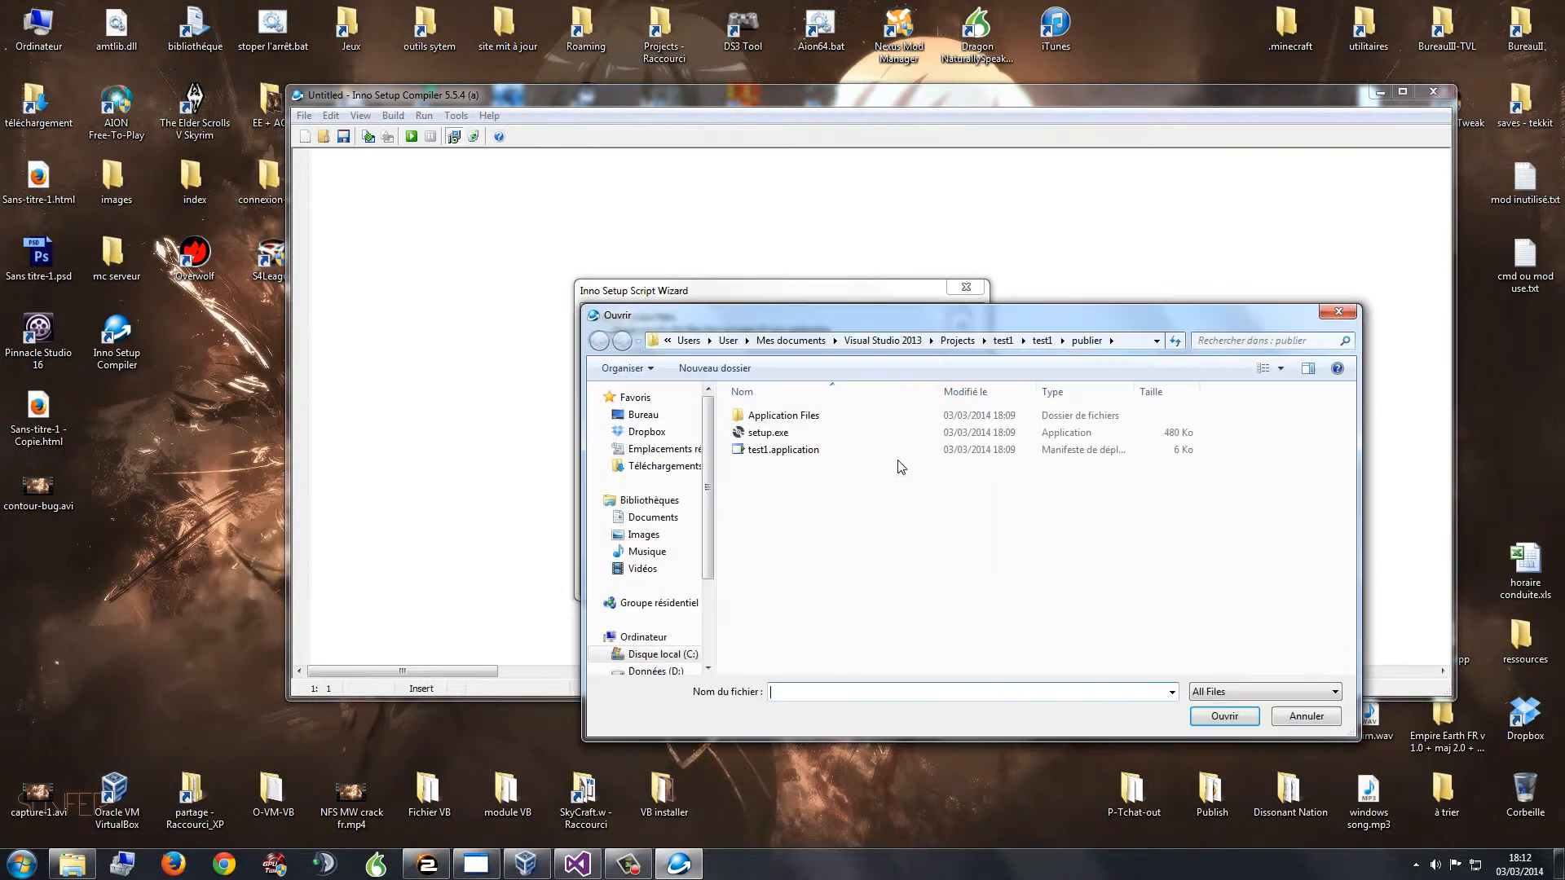
click(771, 453)
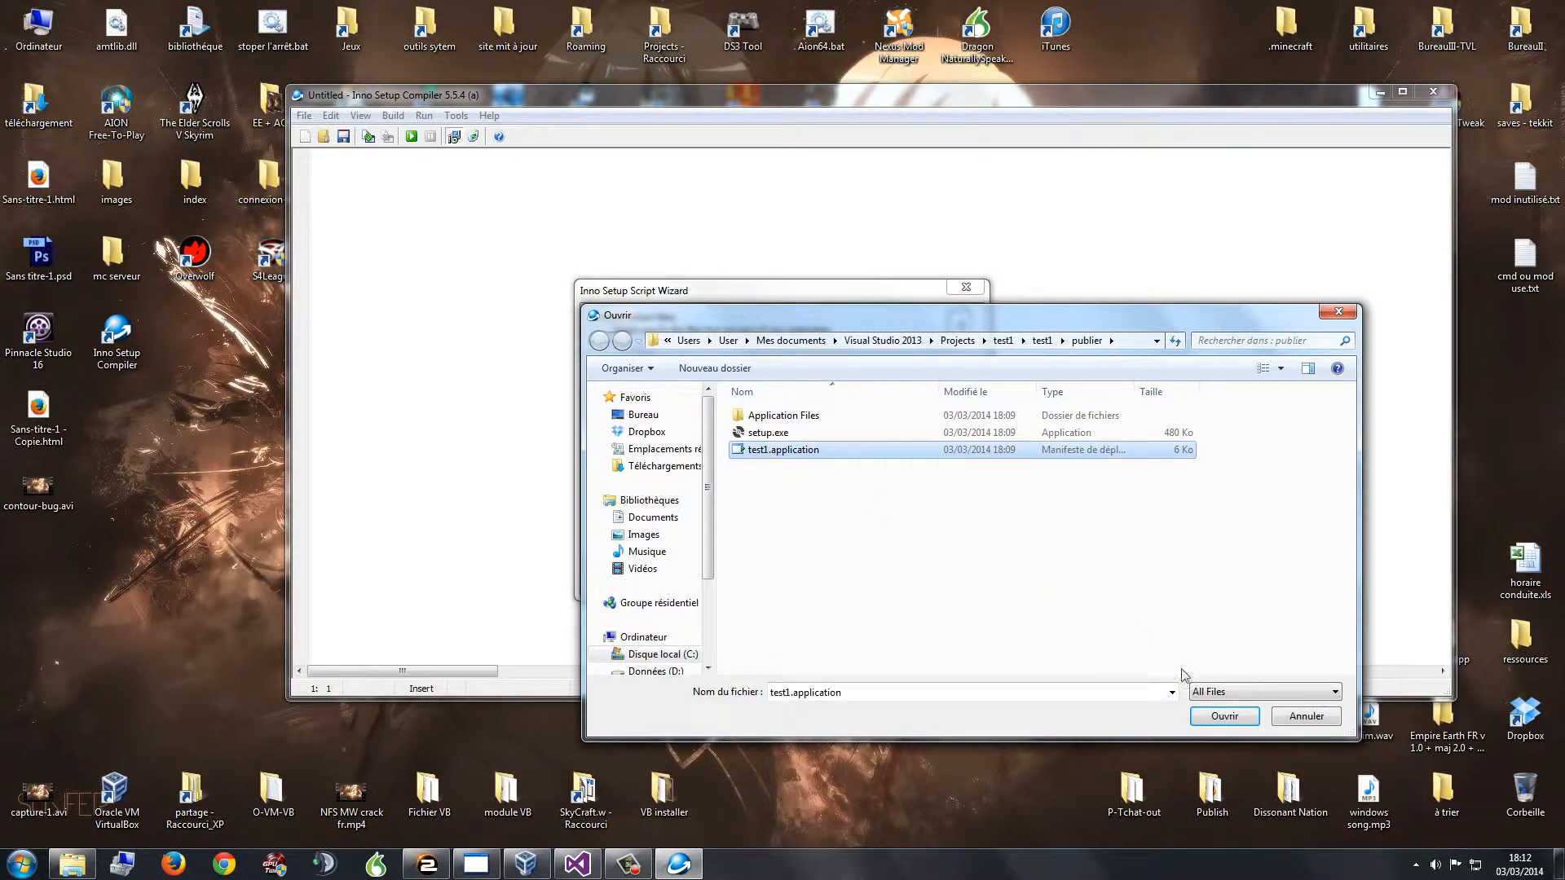
click(1224, 715)
Step: Open the Add folder picker and arrange it beside the publier Explorer window showing its path
click(912, 485)
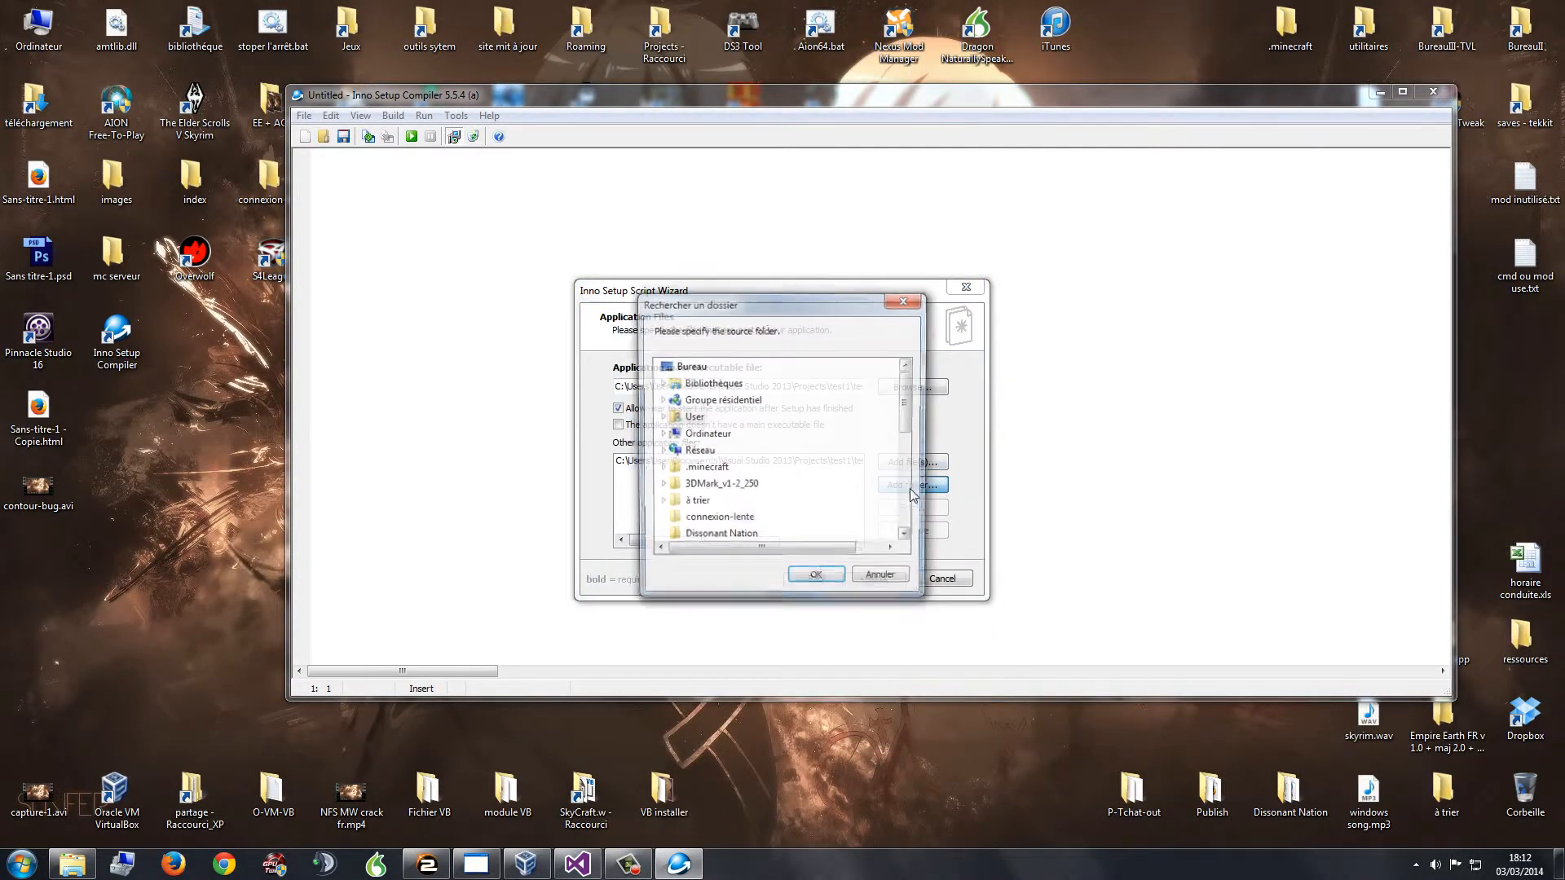
drag(838, 314, 1134, 311)
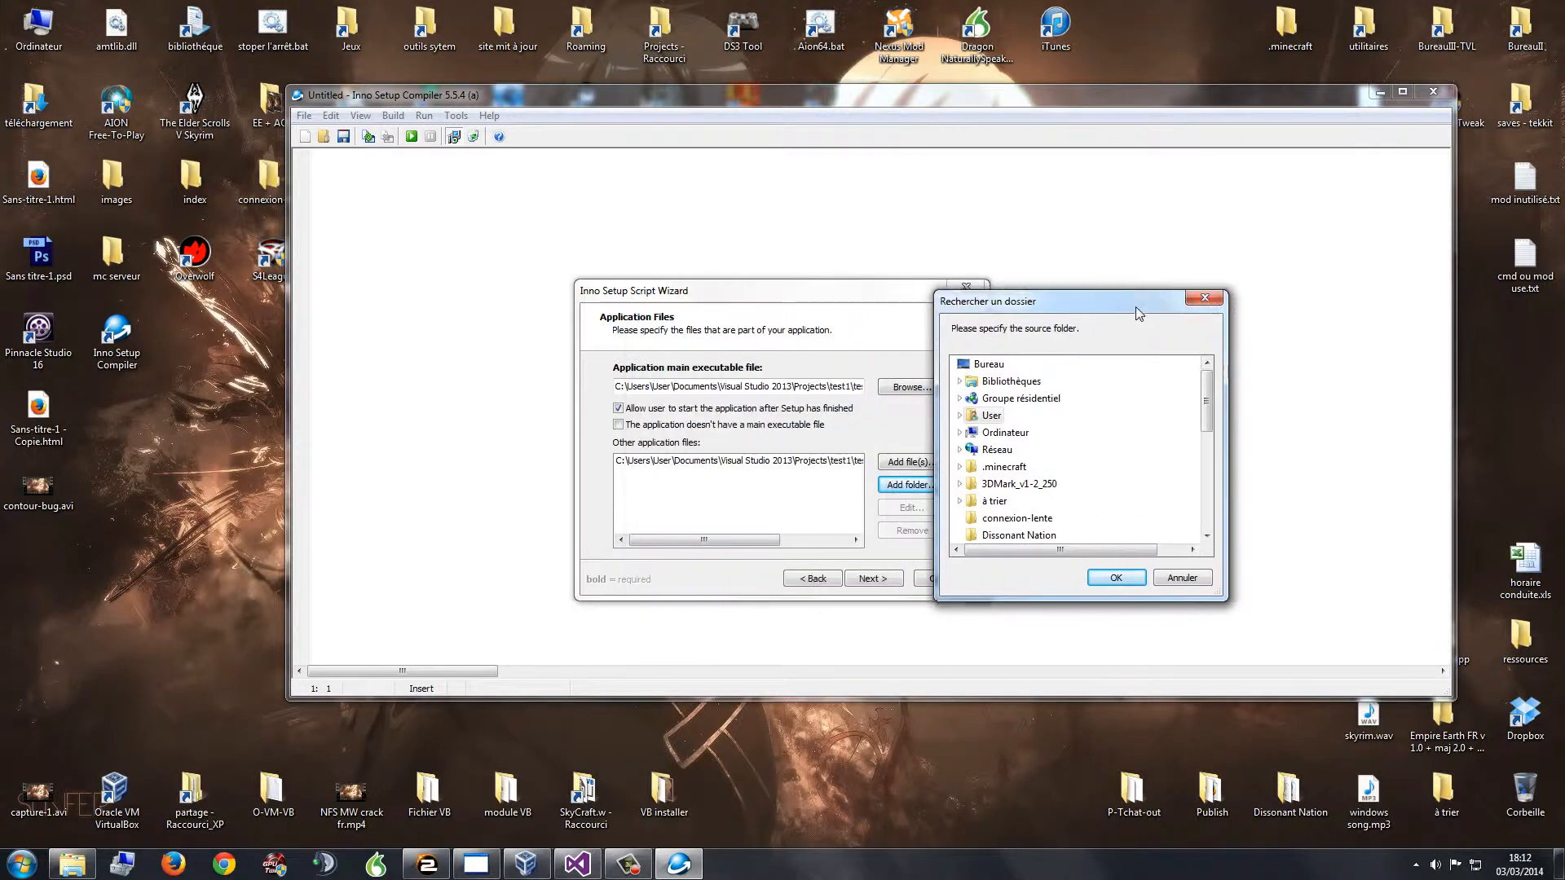
click(73, 864)
drag(780, 170, 228, 698)
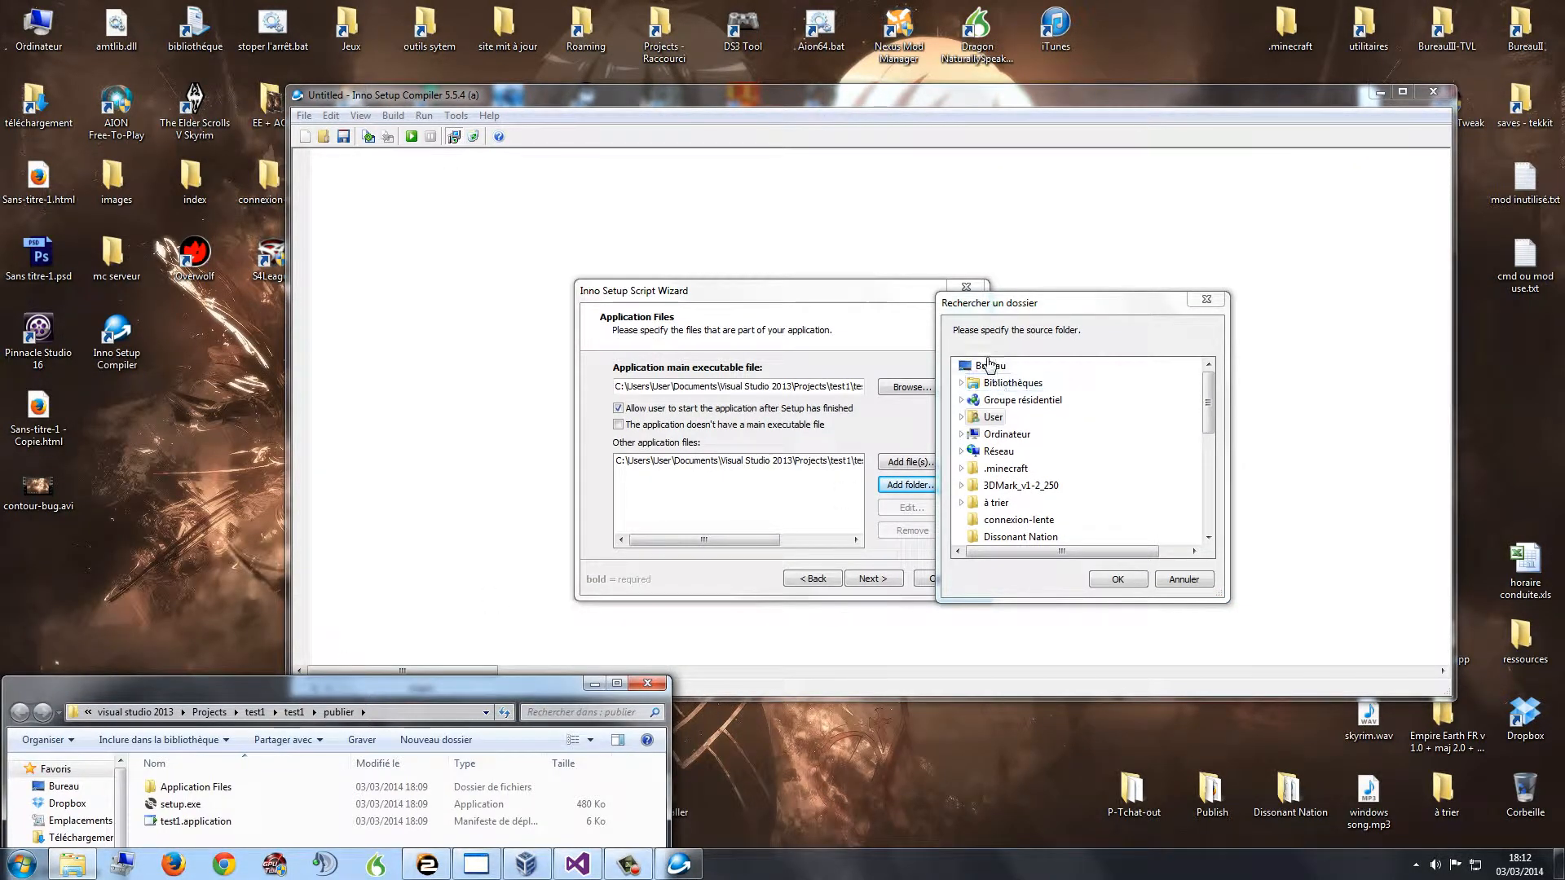
click(988, 365)
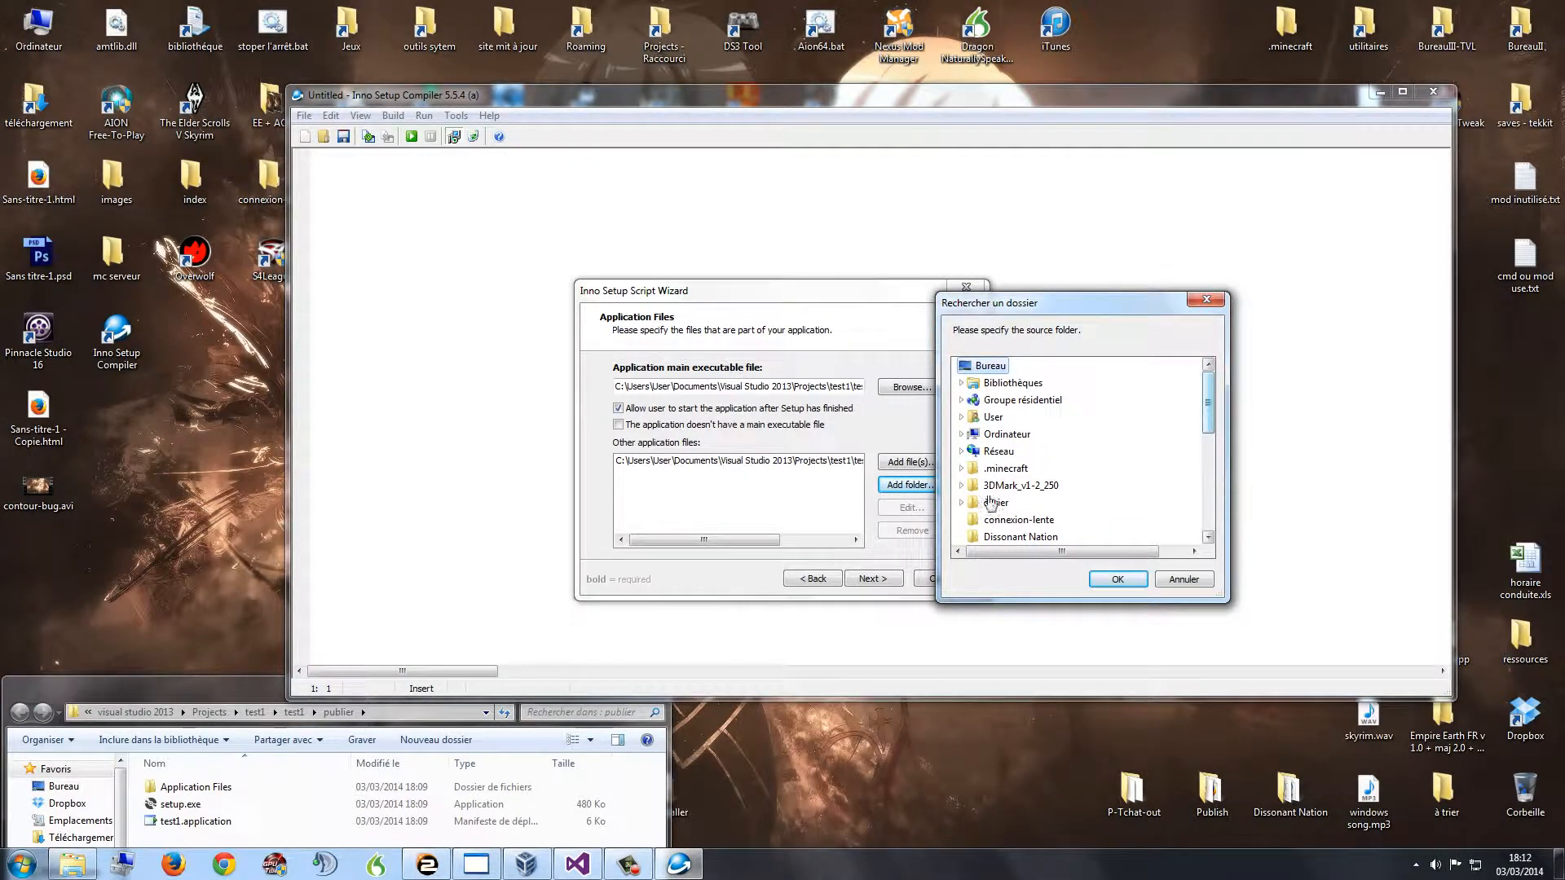
click(386, 716)
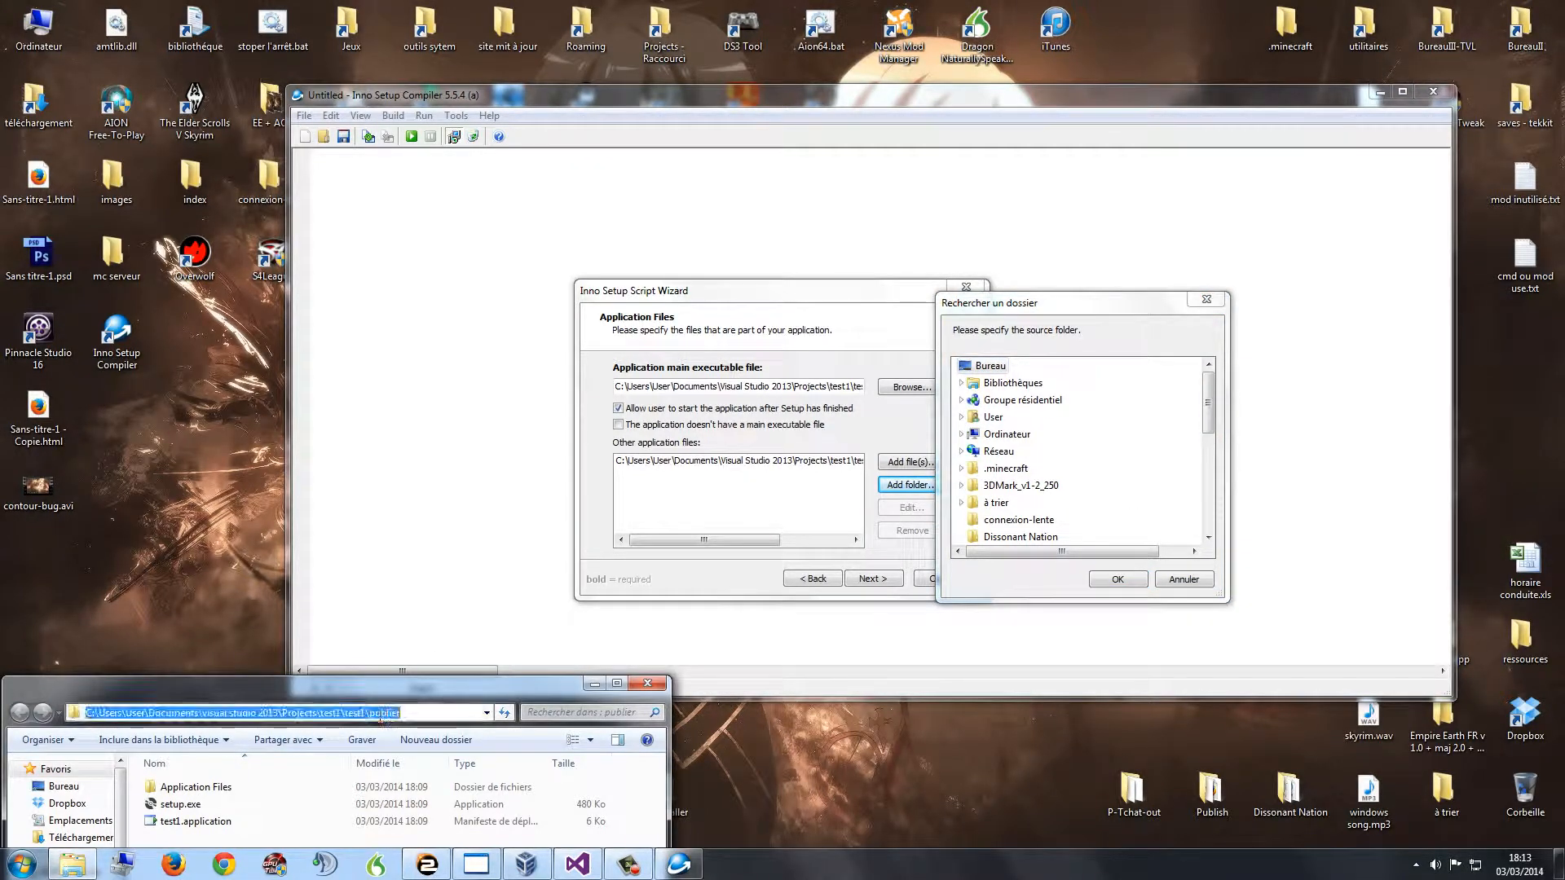
Step: Expand Ordinateur and Disque local (C:) in the folder picker, briefly opening and collapsing Fraps
click(965, 437)
click(968, 436)
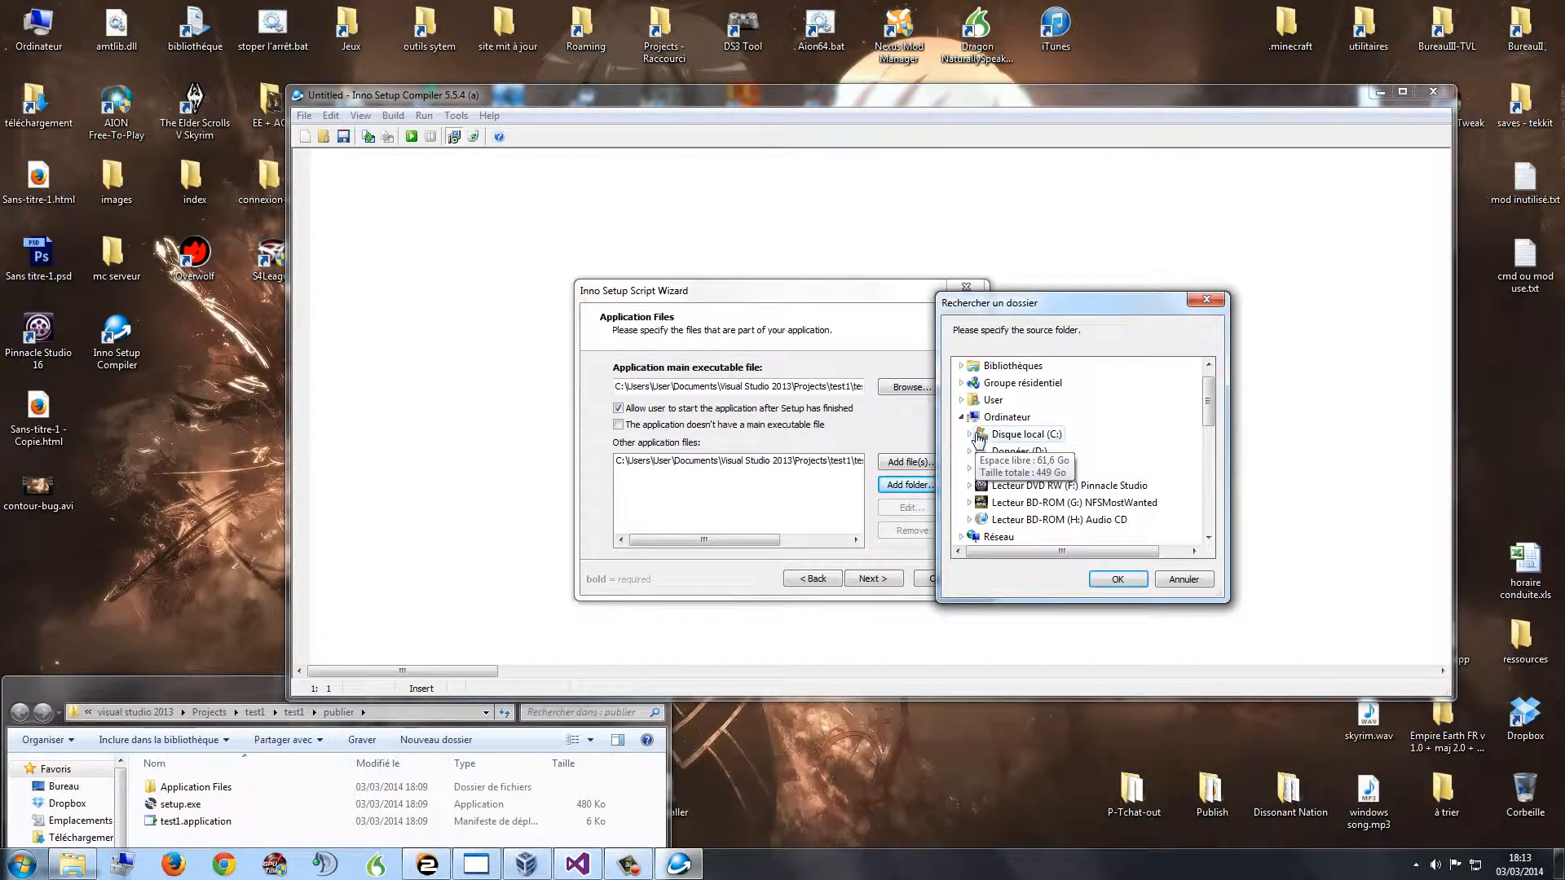
scroll(1063, 480, down, 1)
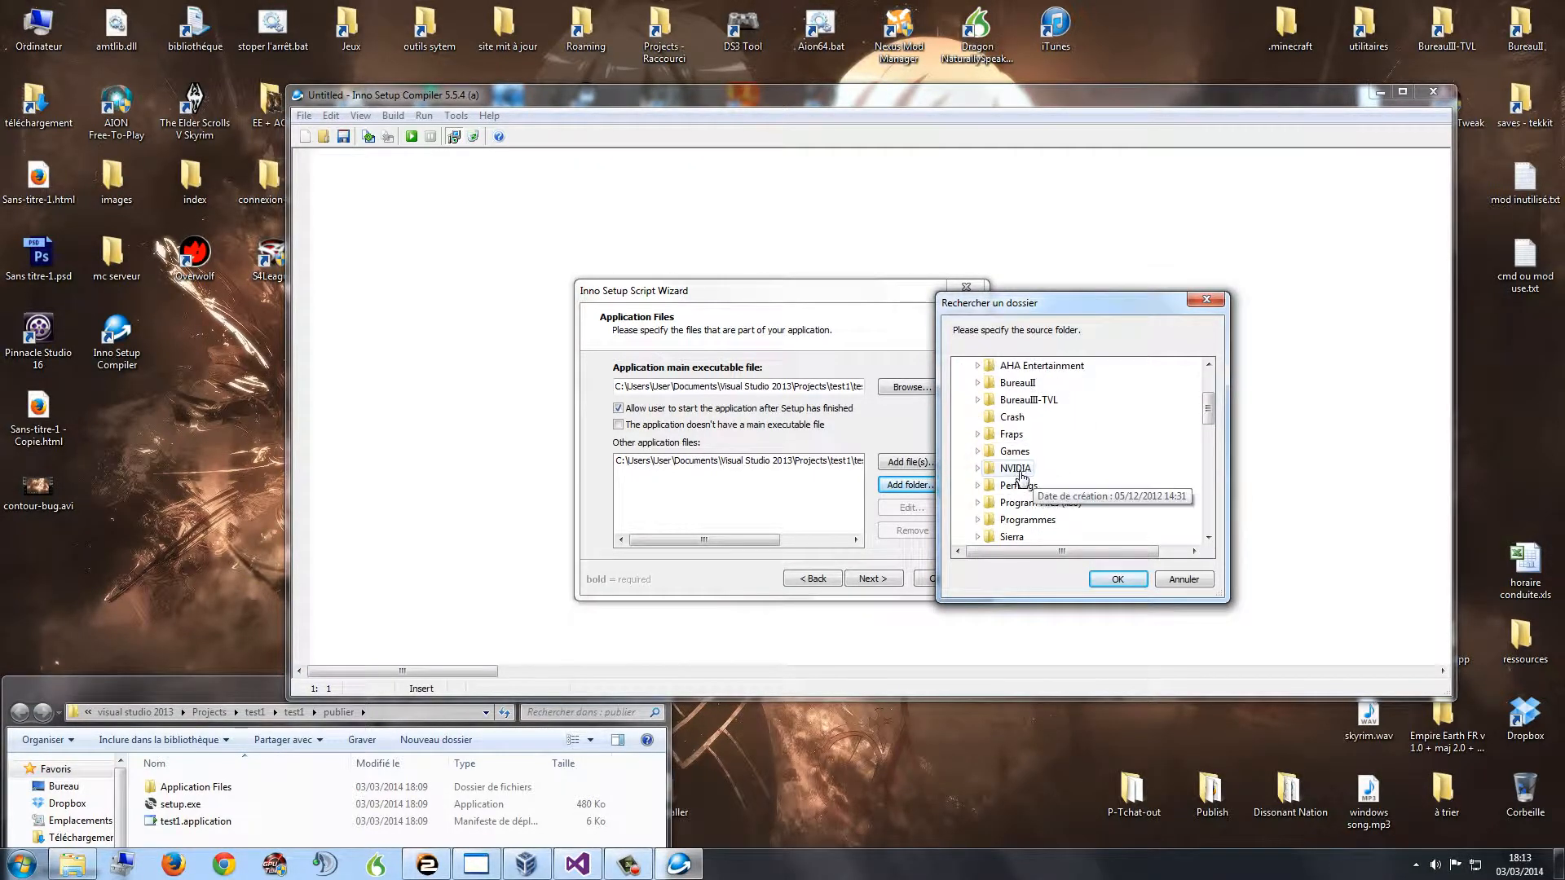
click(217, 715)
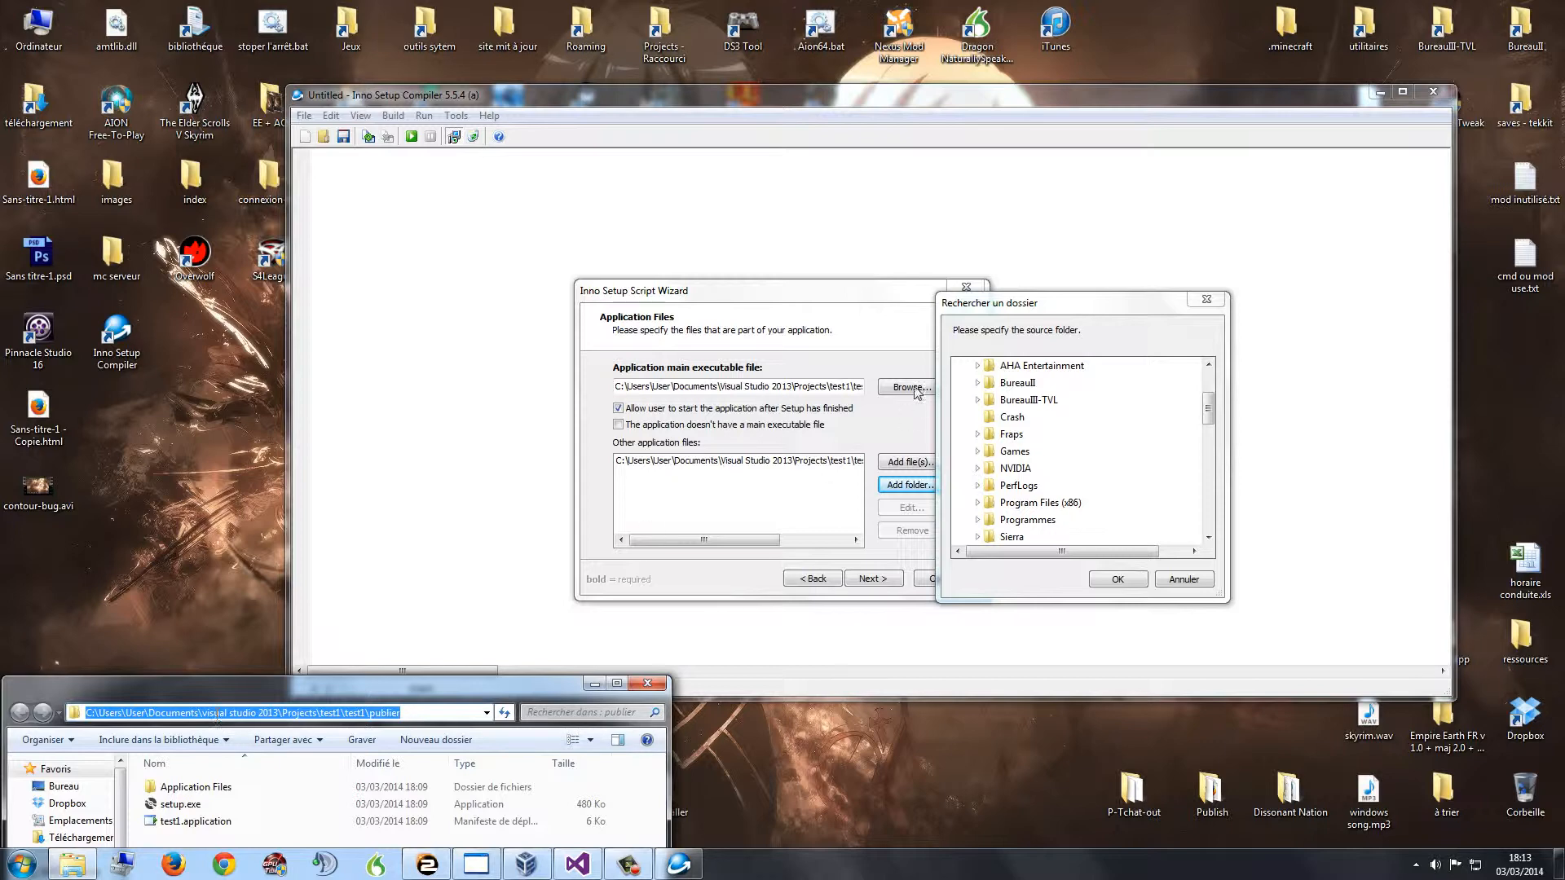
click(1125, 435)
scroll(1125, 435, up, 2)
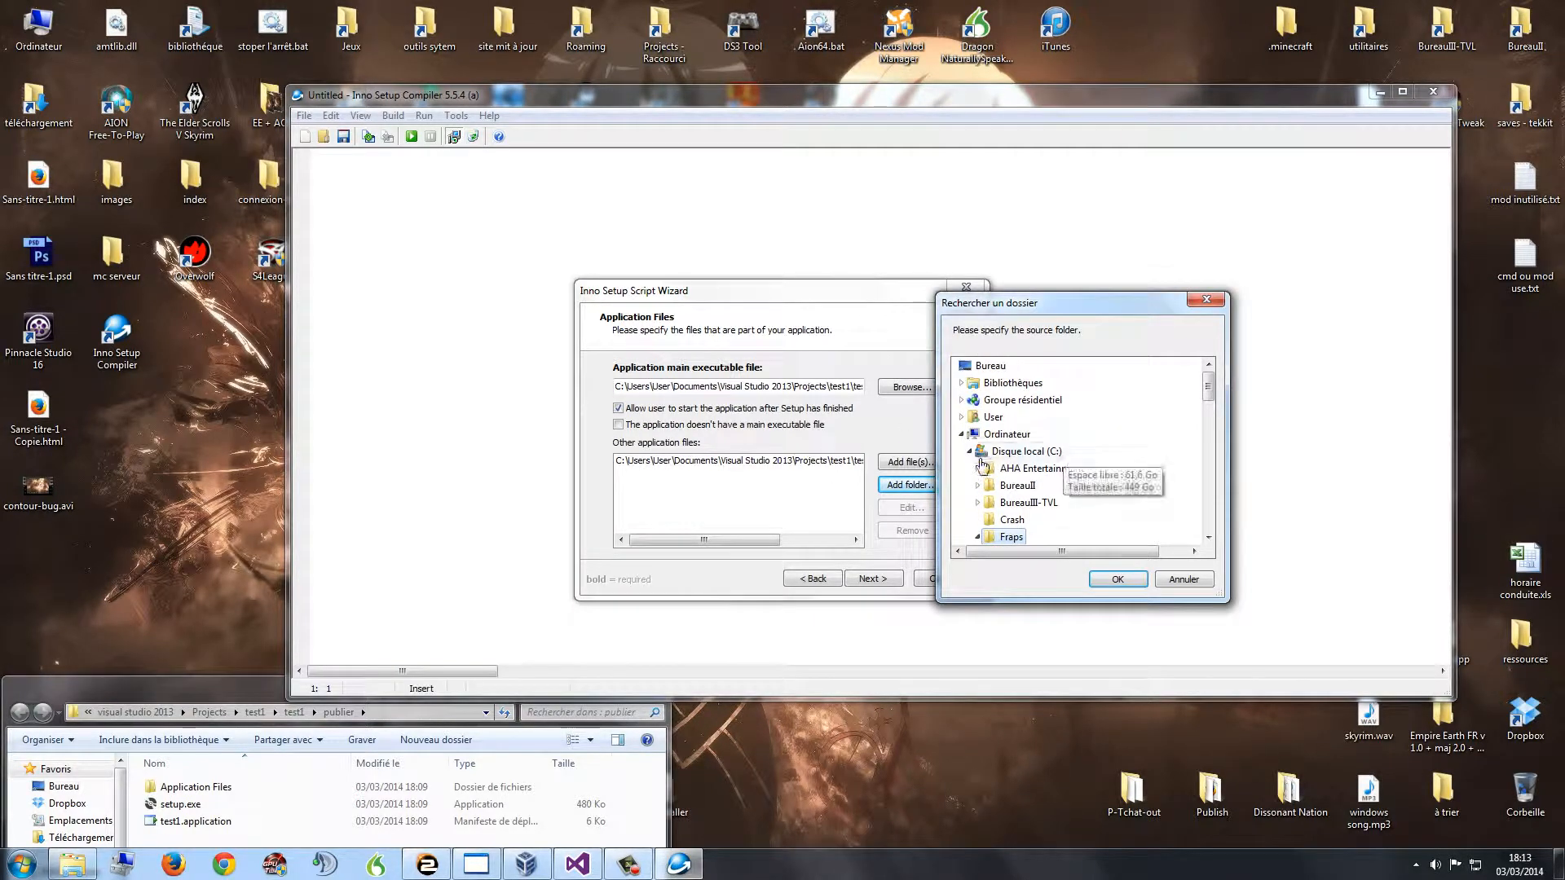
click(990, 451)
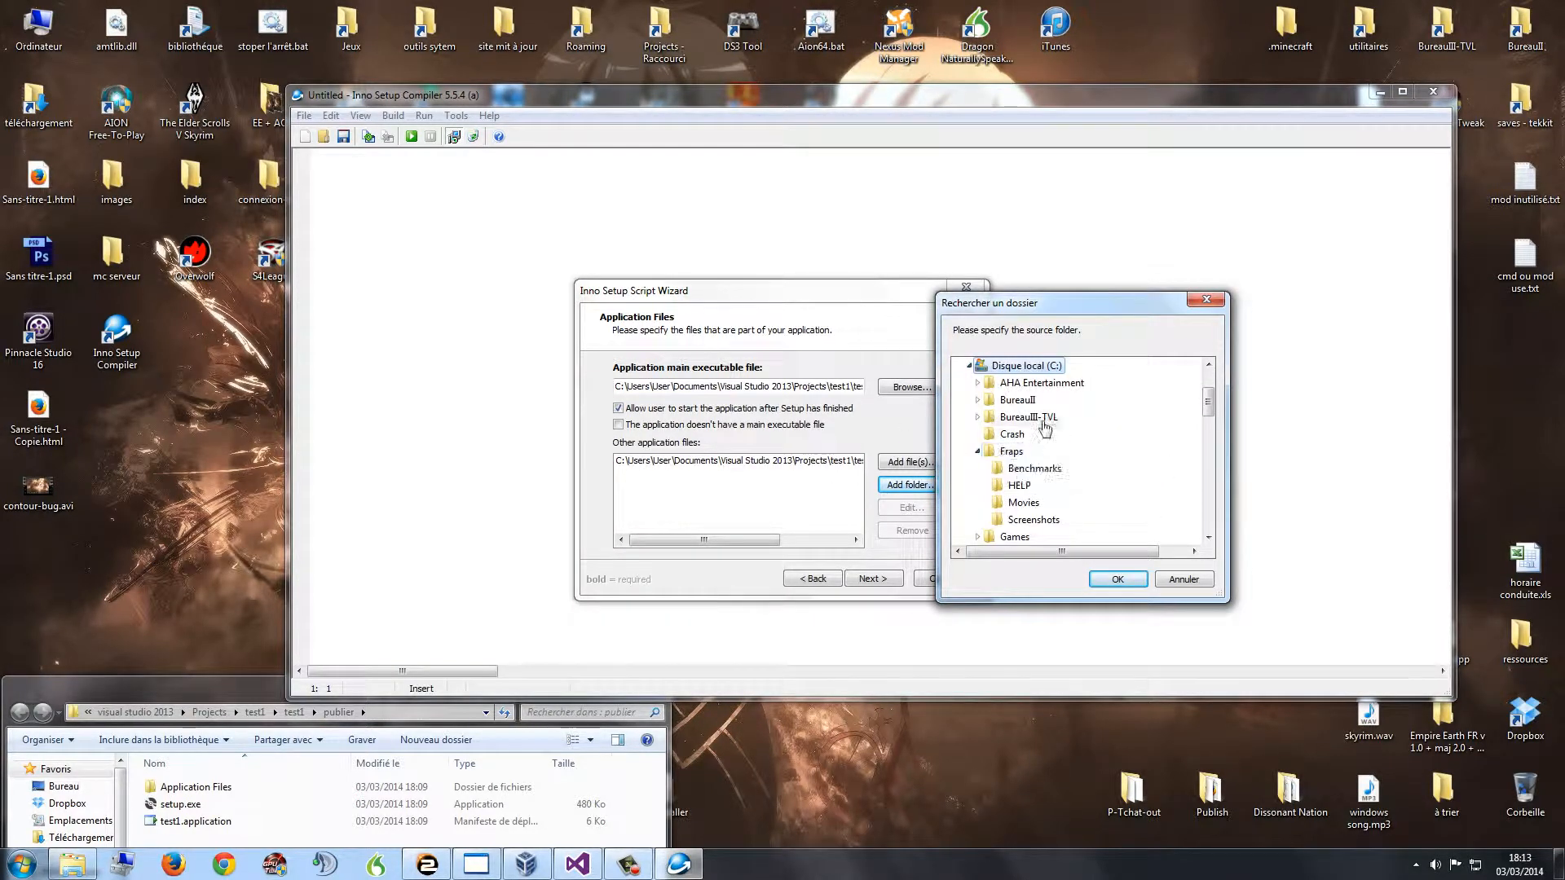
click(977, 451)
Step: Expand Users > User in the folder picker, comparing against the publier path
scroll(1053, 418, down, 1)
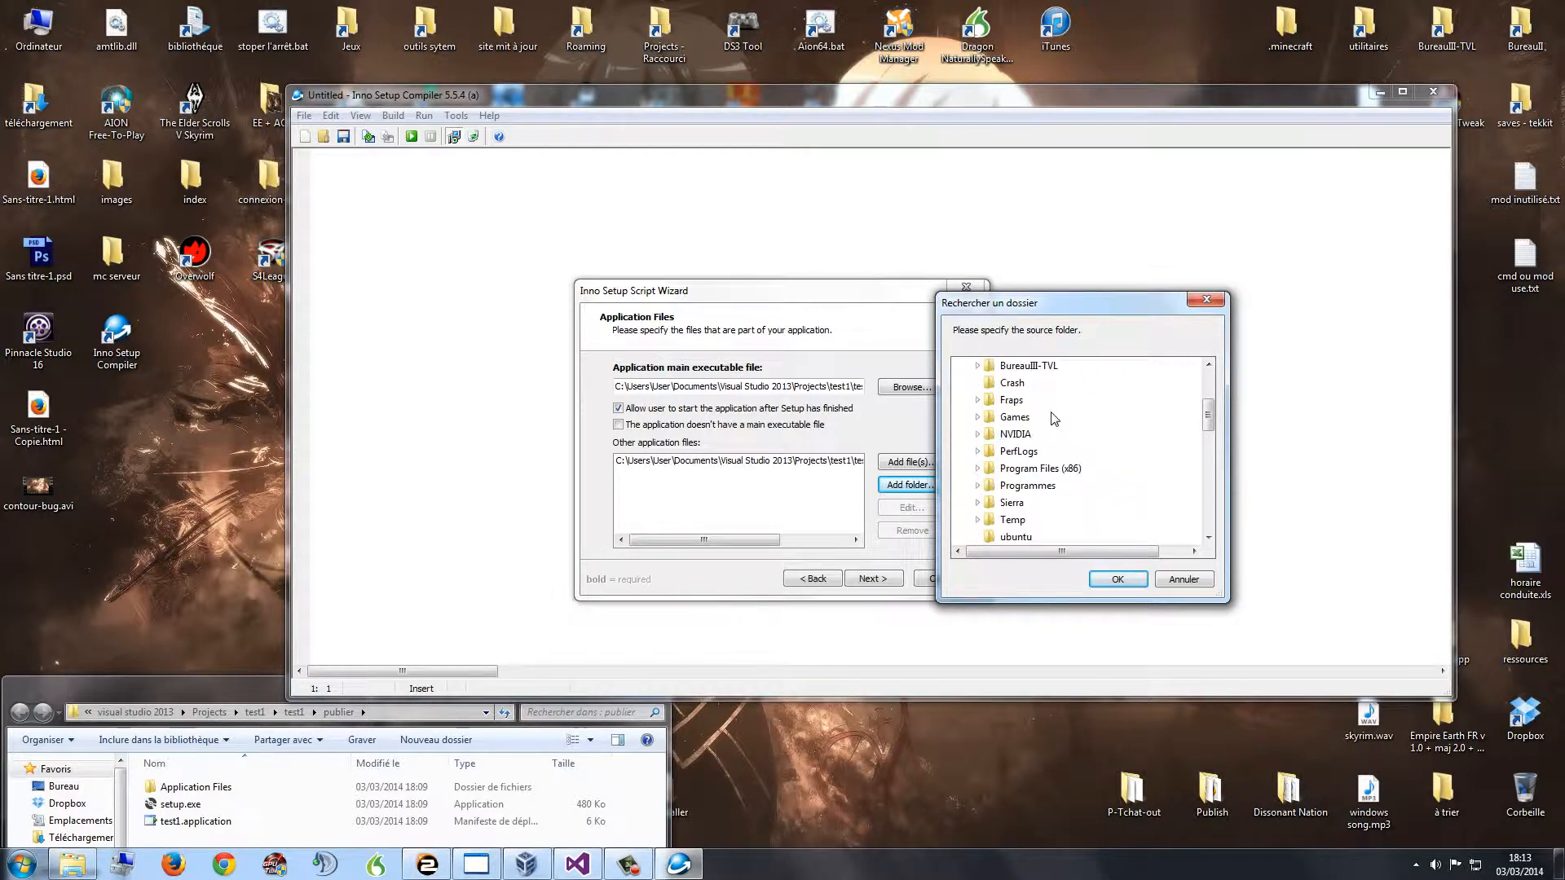
scroll(1054, 424, down, 1)
click(977, 502)
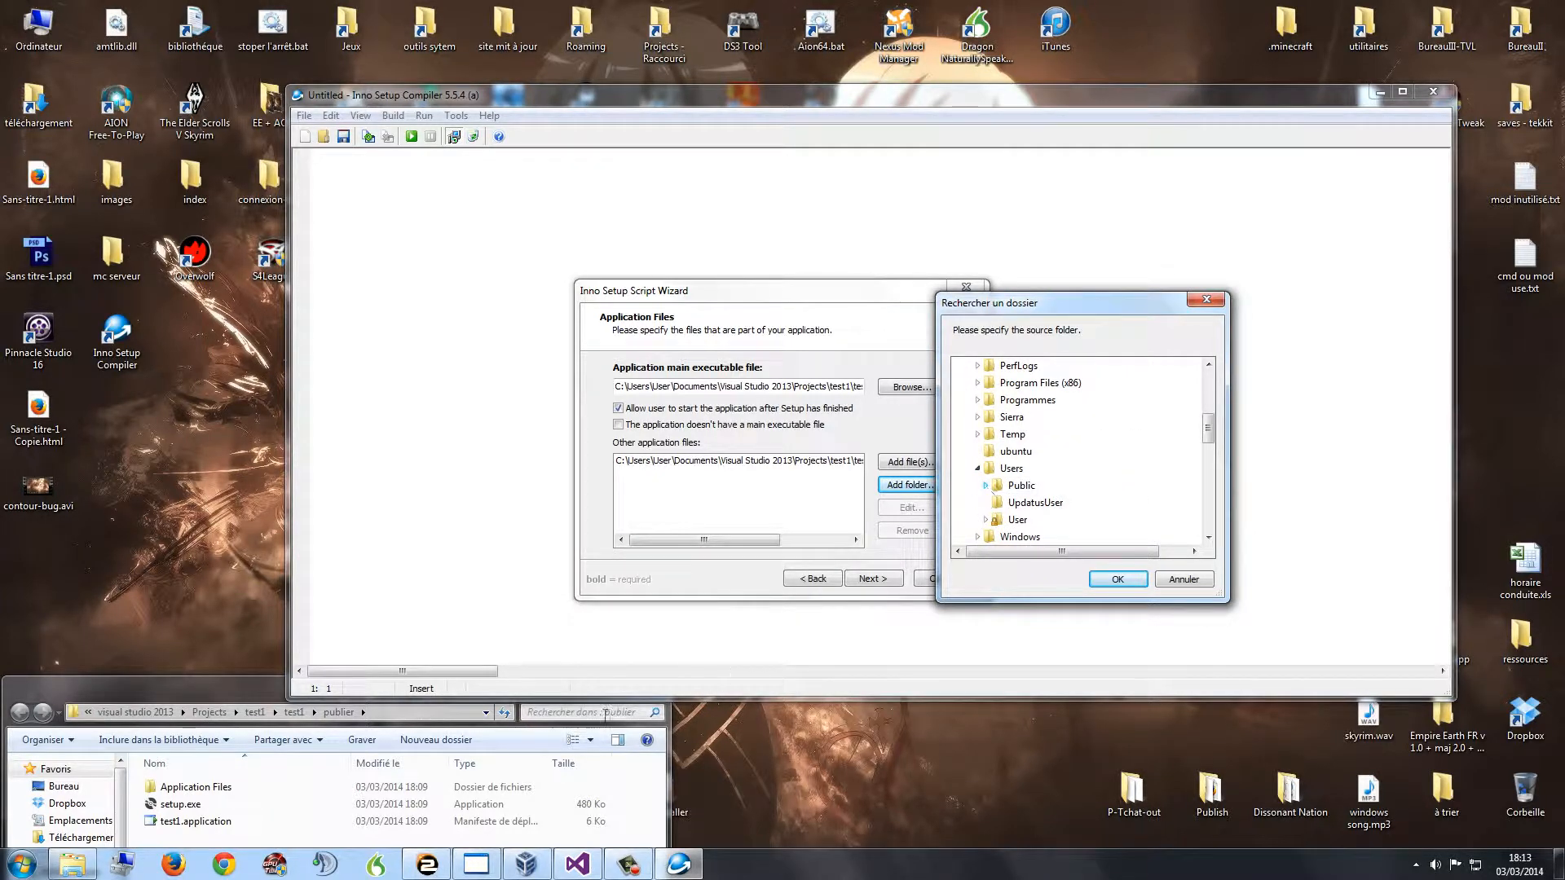
click(440, 712)
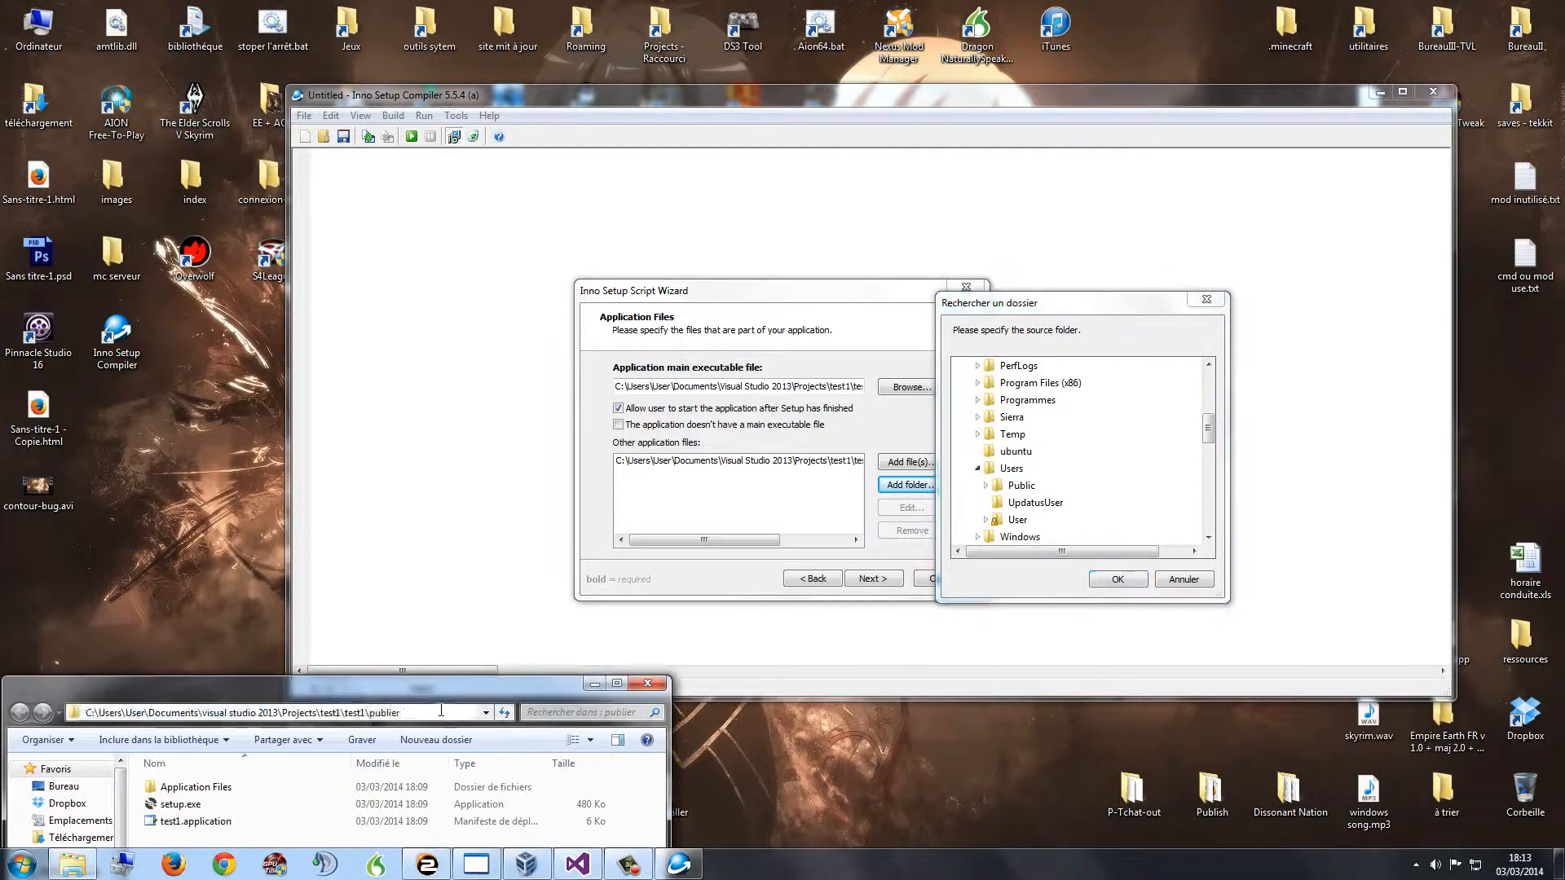
click(985, 519)
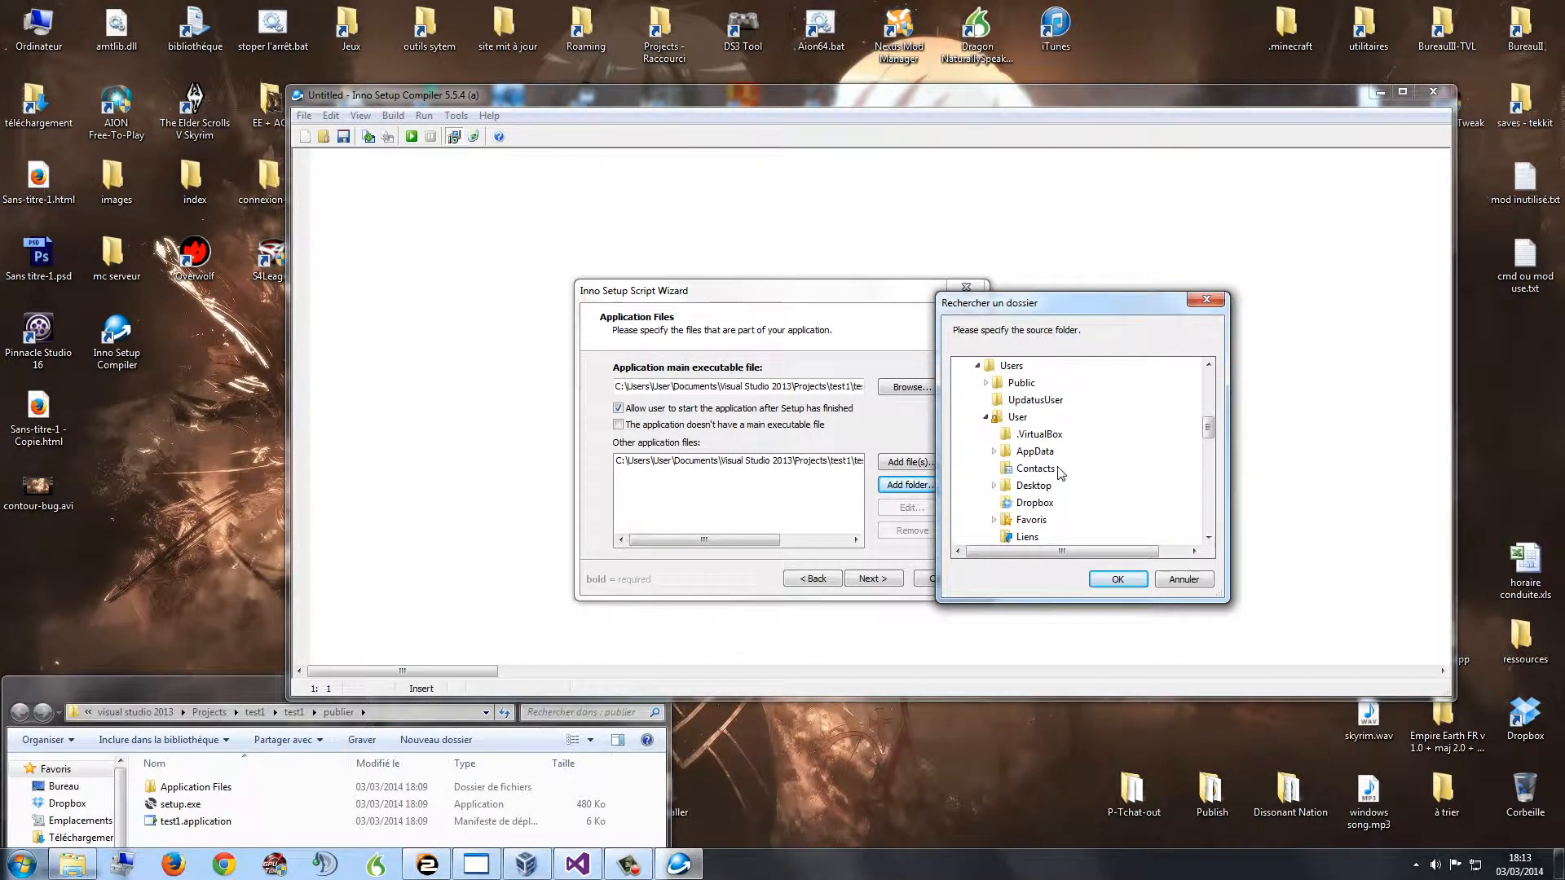
click(310, 716)
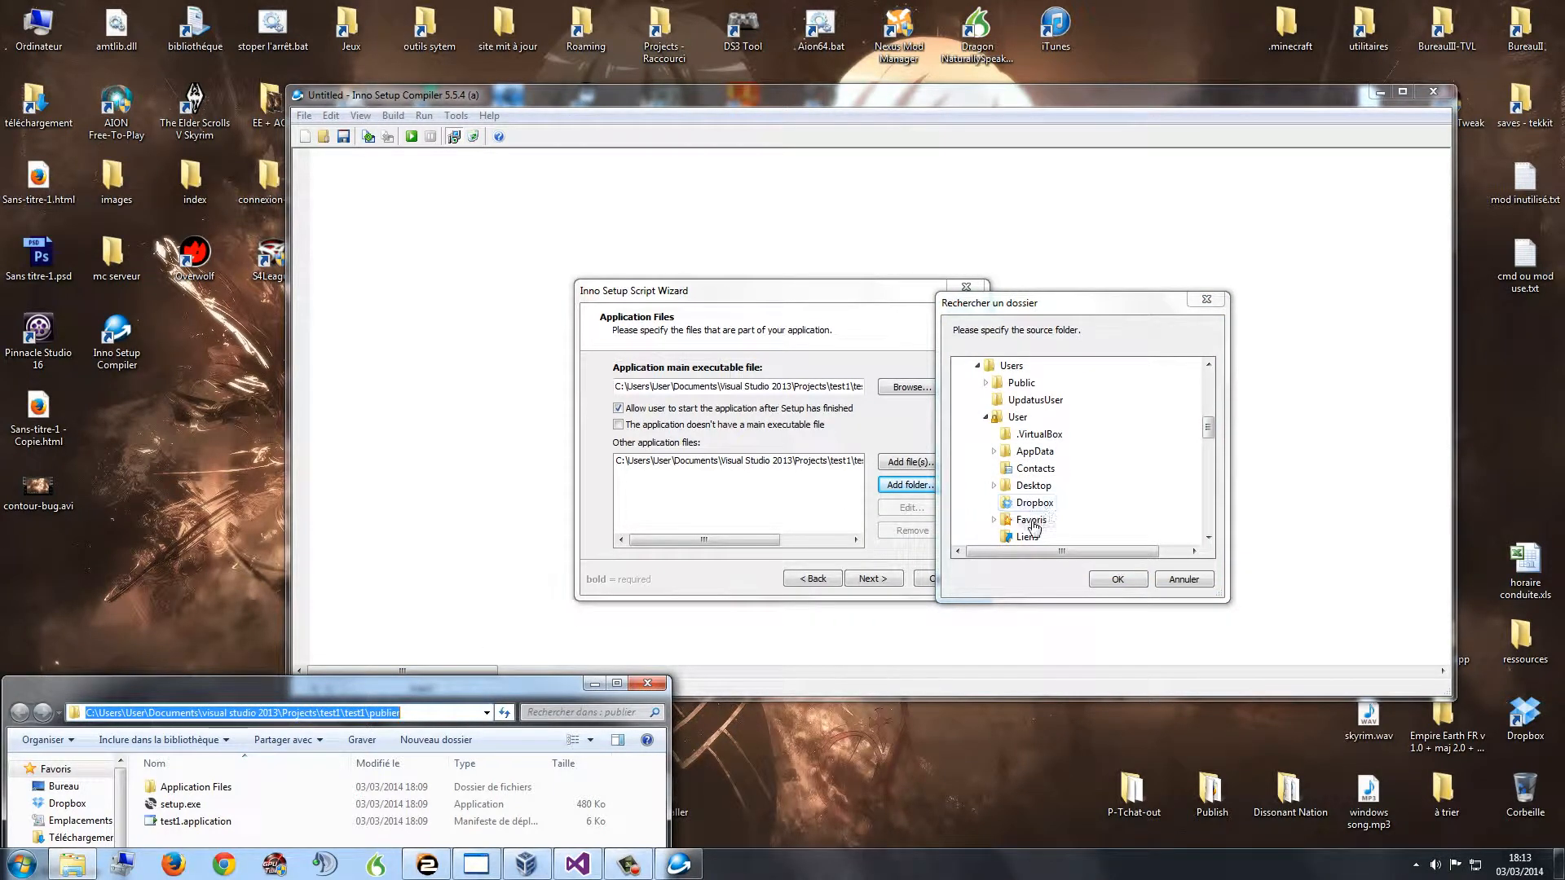
drag(1209, 427, 1211, 433)
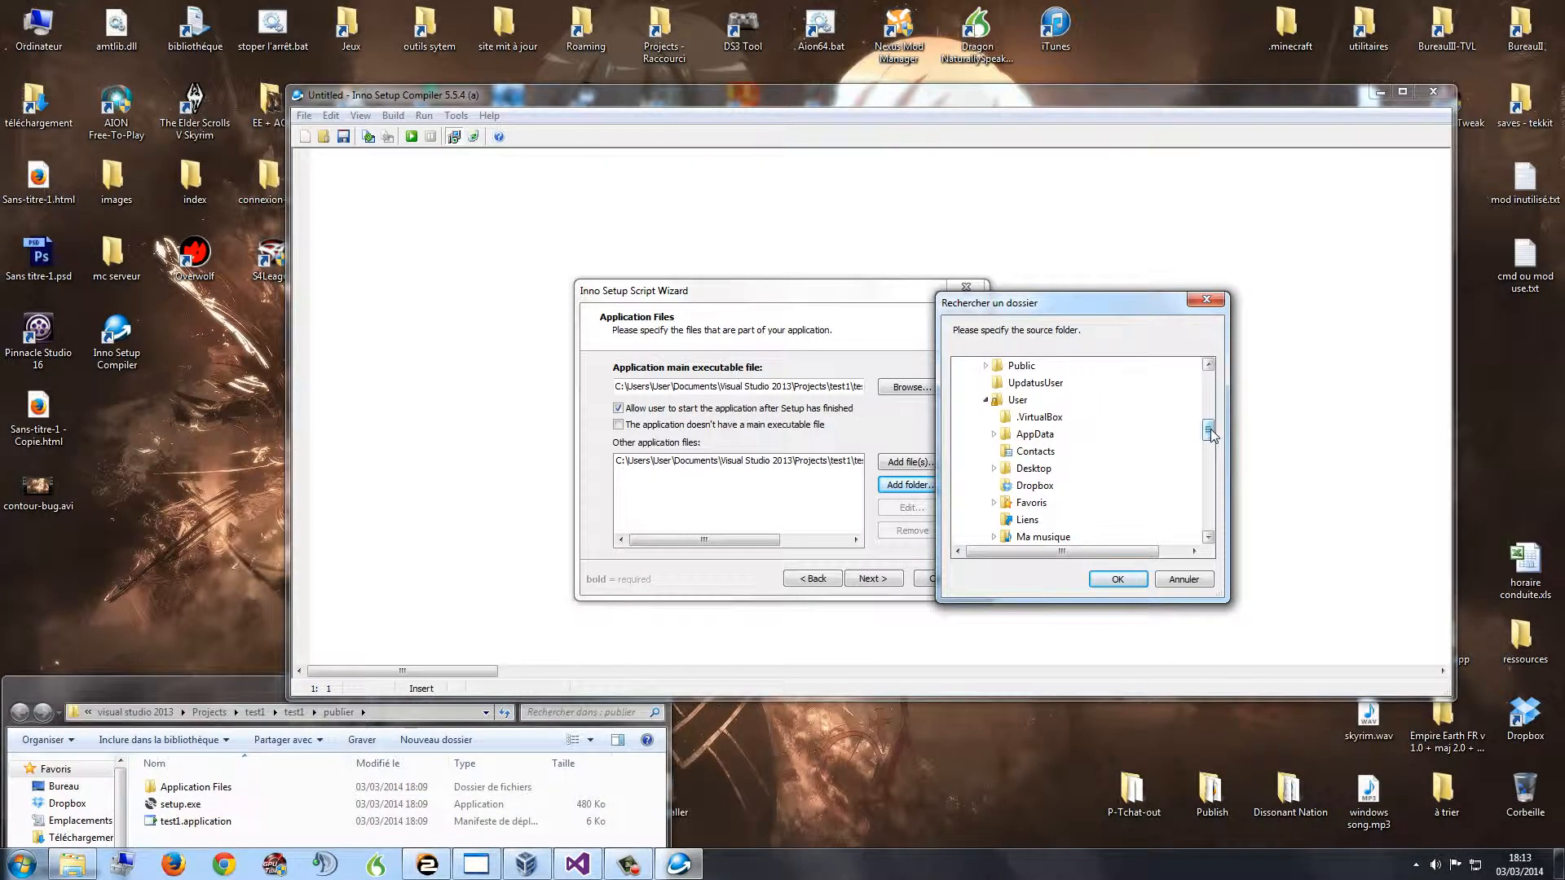
Step: Expand Mes documents > Visual Studio 2013 > Projects in the folder chooser
drag(1208, 434, 1209, 440)
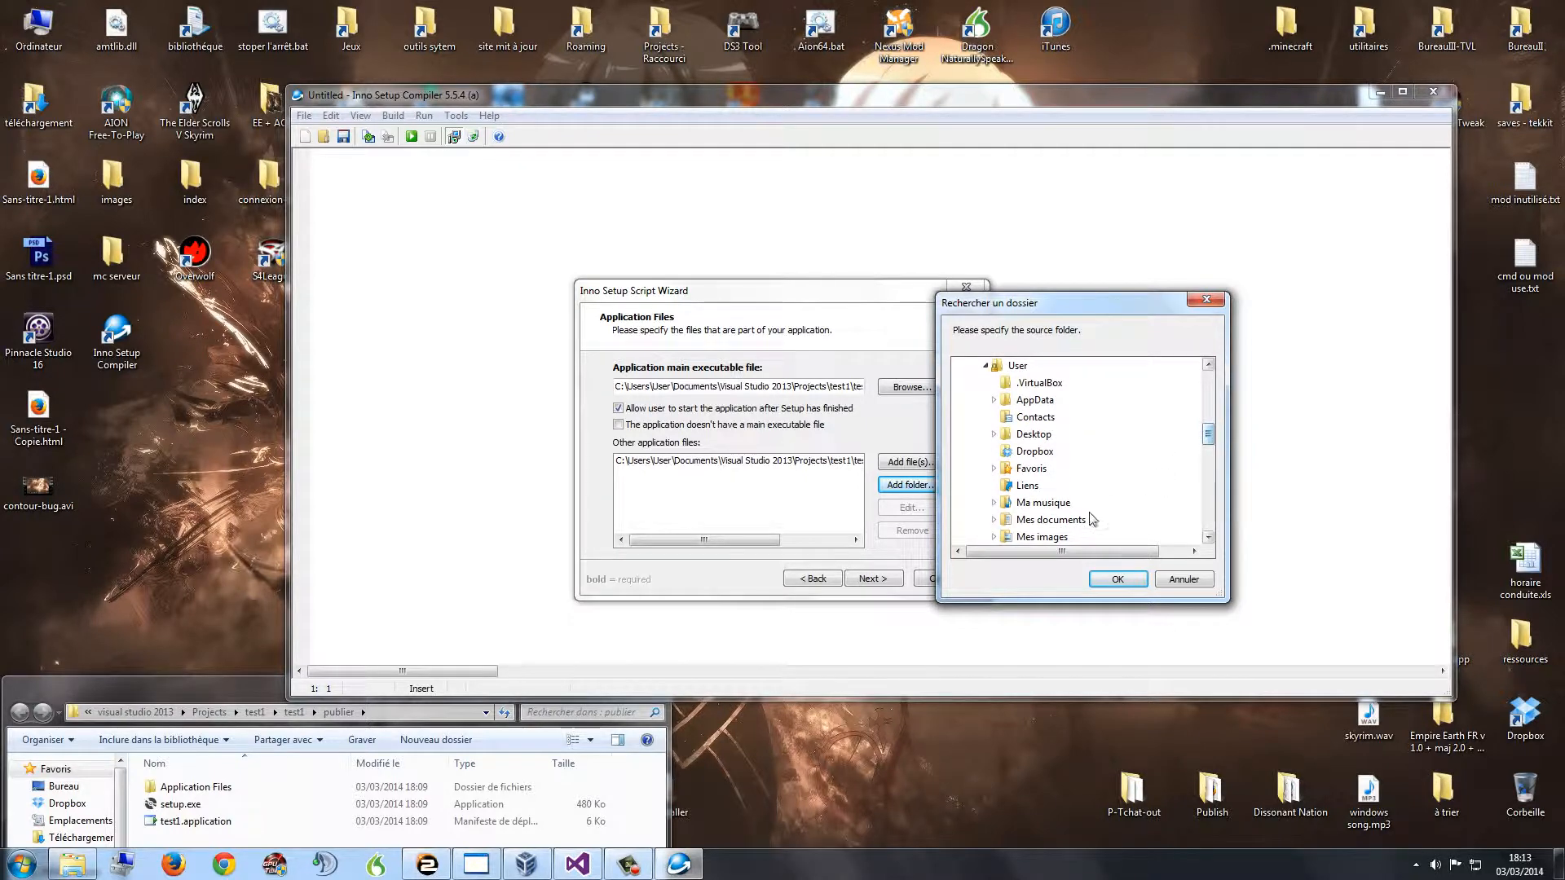
click(1030, 521)
scroll(1052, 521, down, 4)
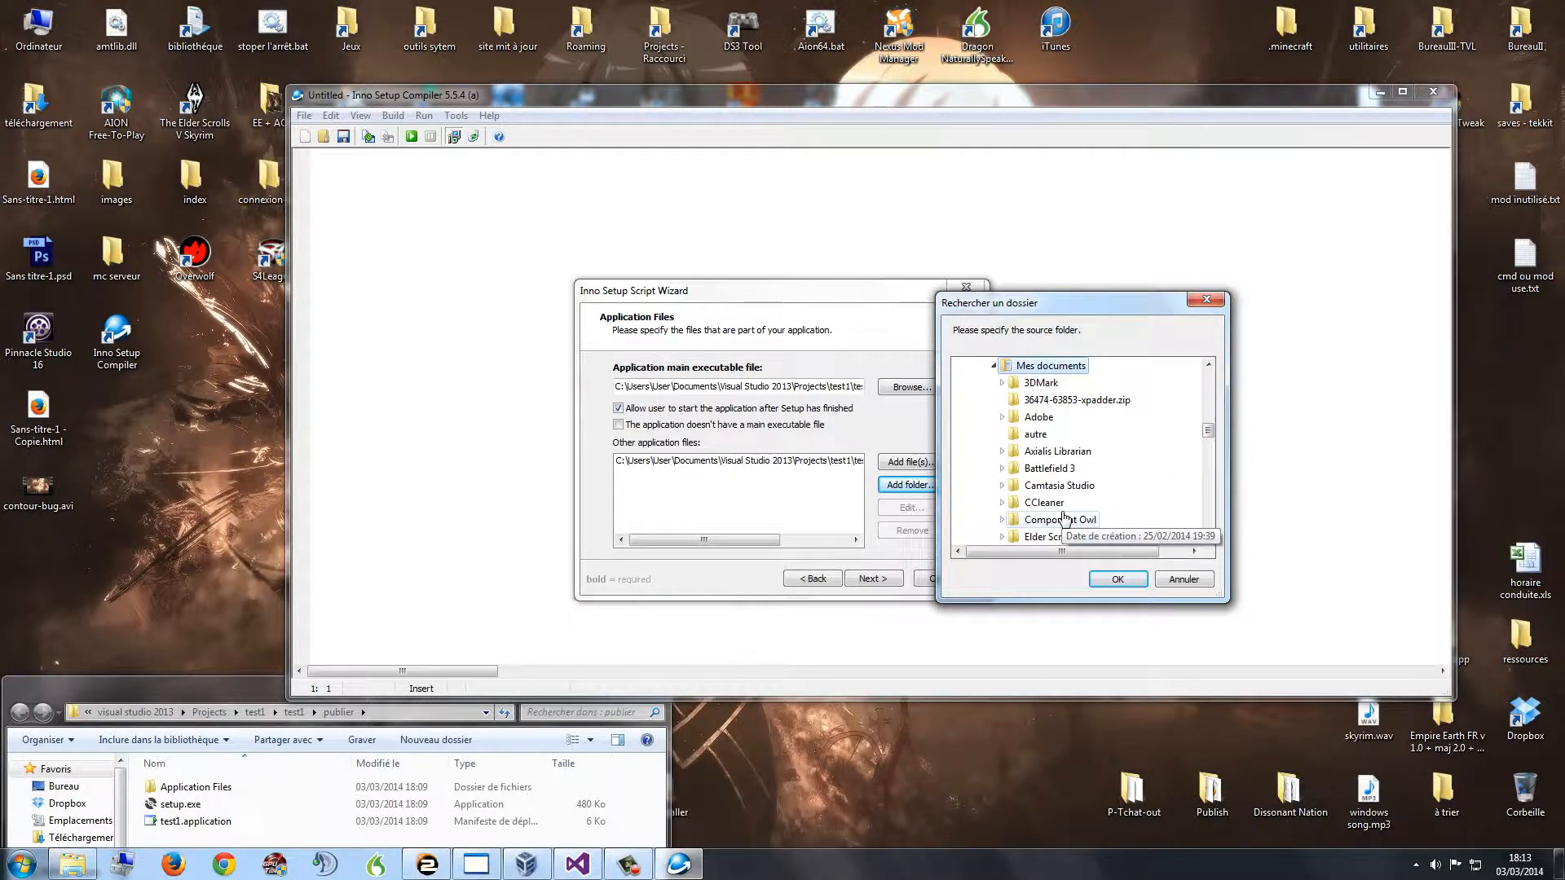
scroll(1063, 519, down, 5)
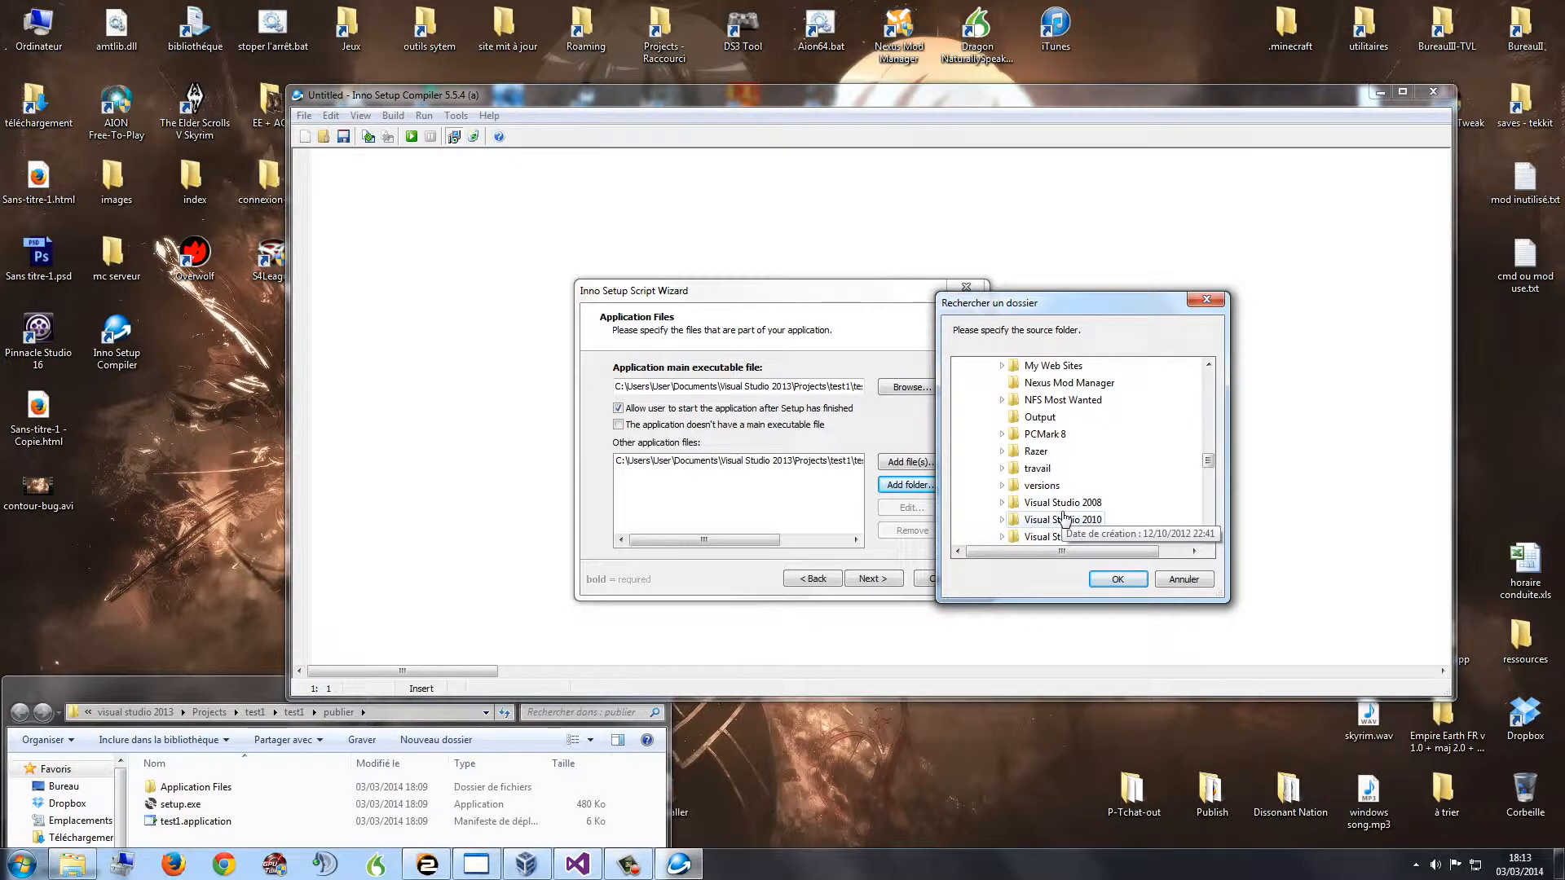
scroll(1096, 542, down, 1)
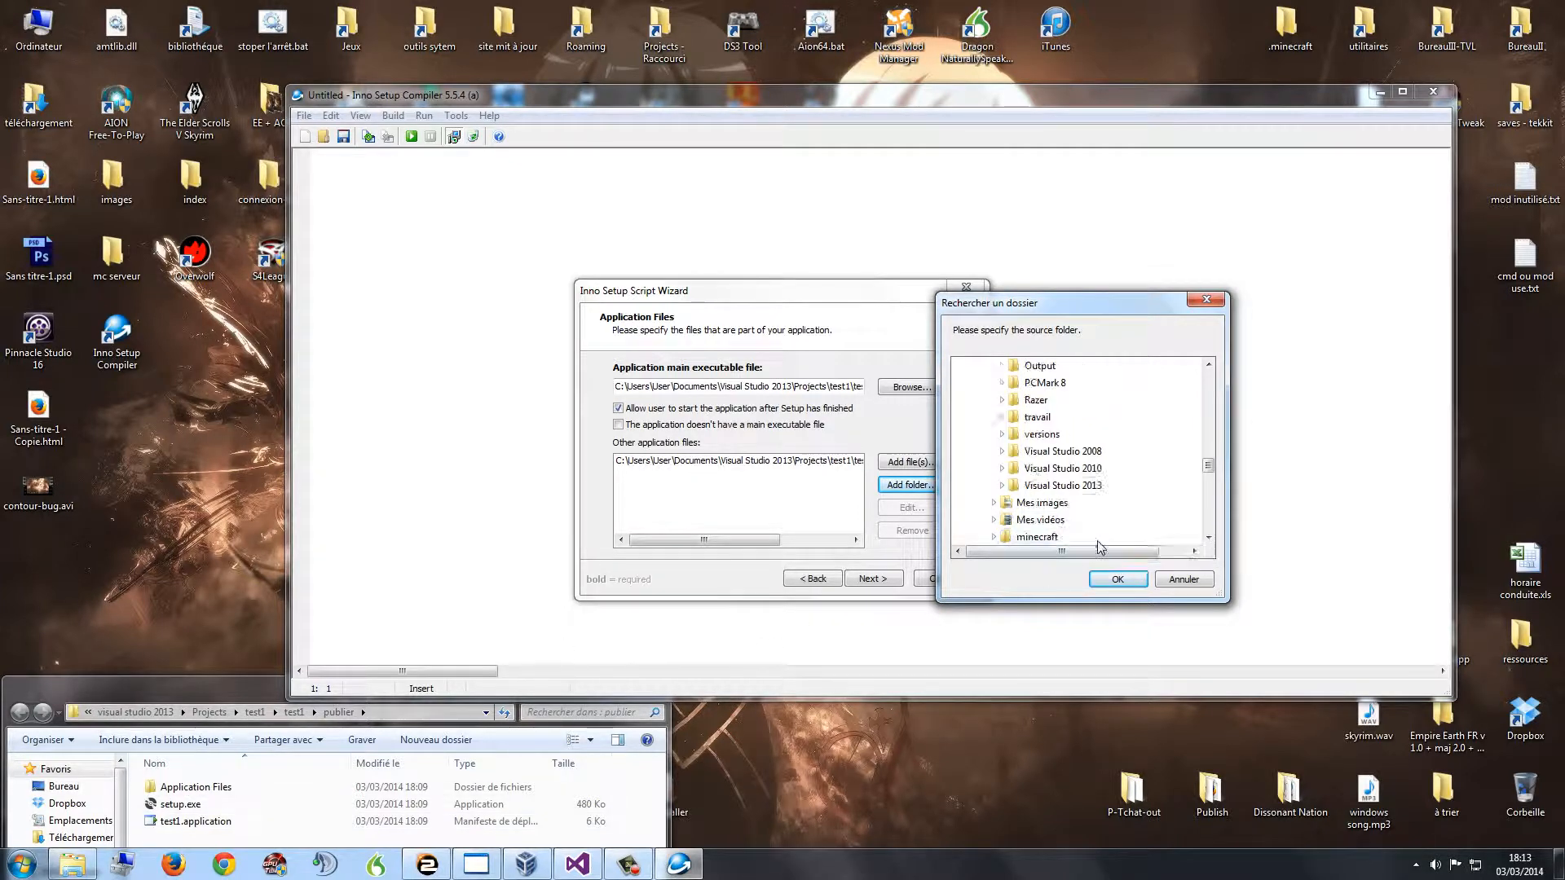
click(1063, 488)
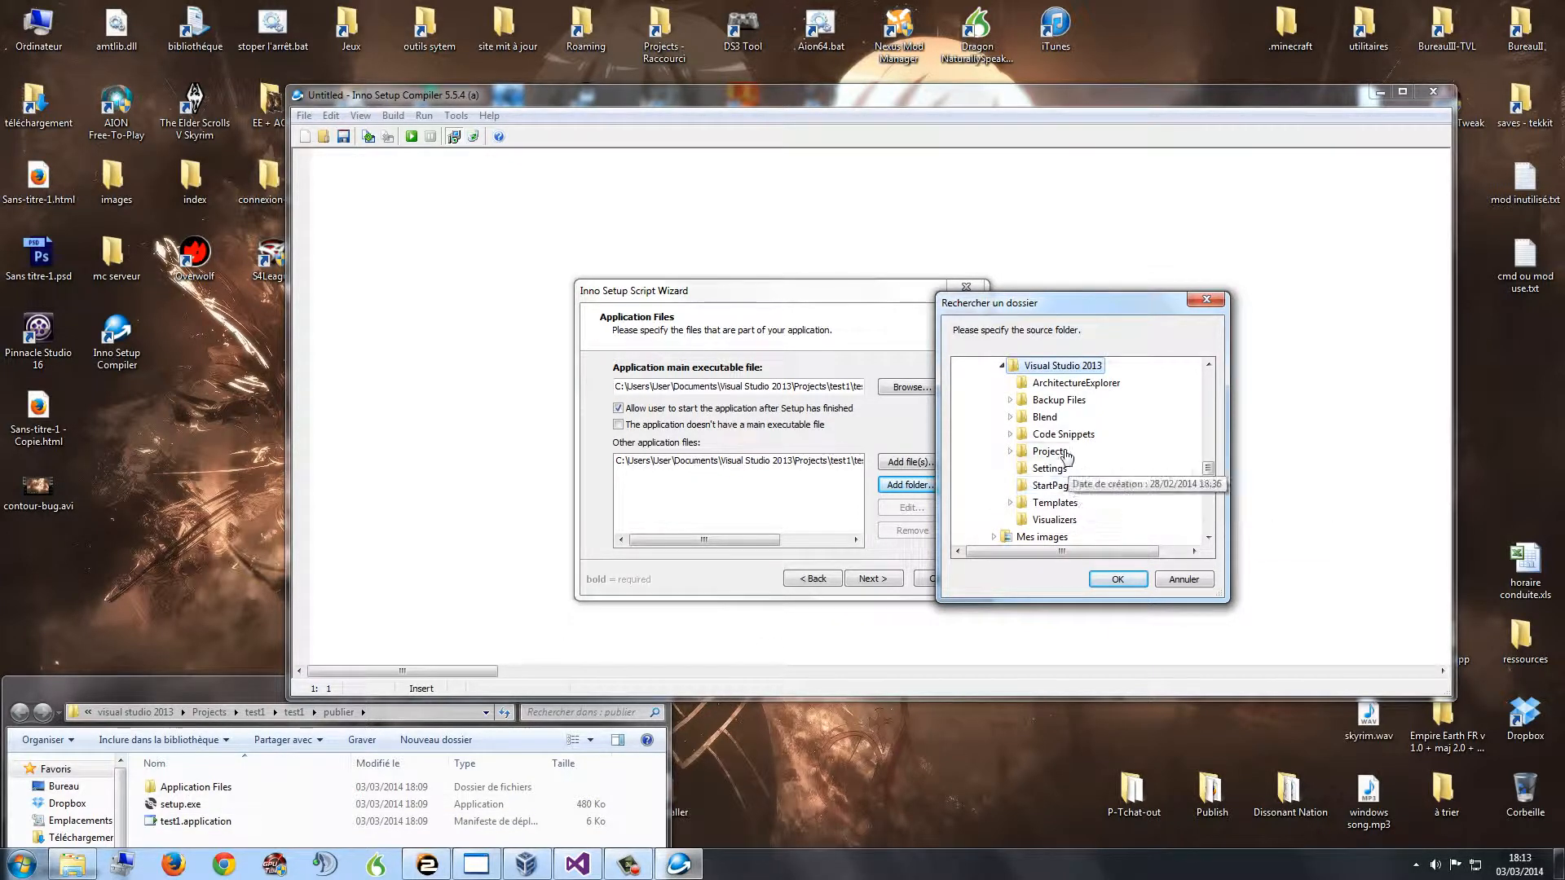
click(1052, 453)
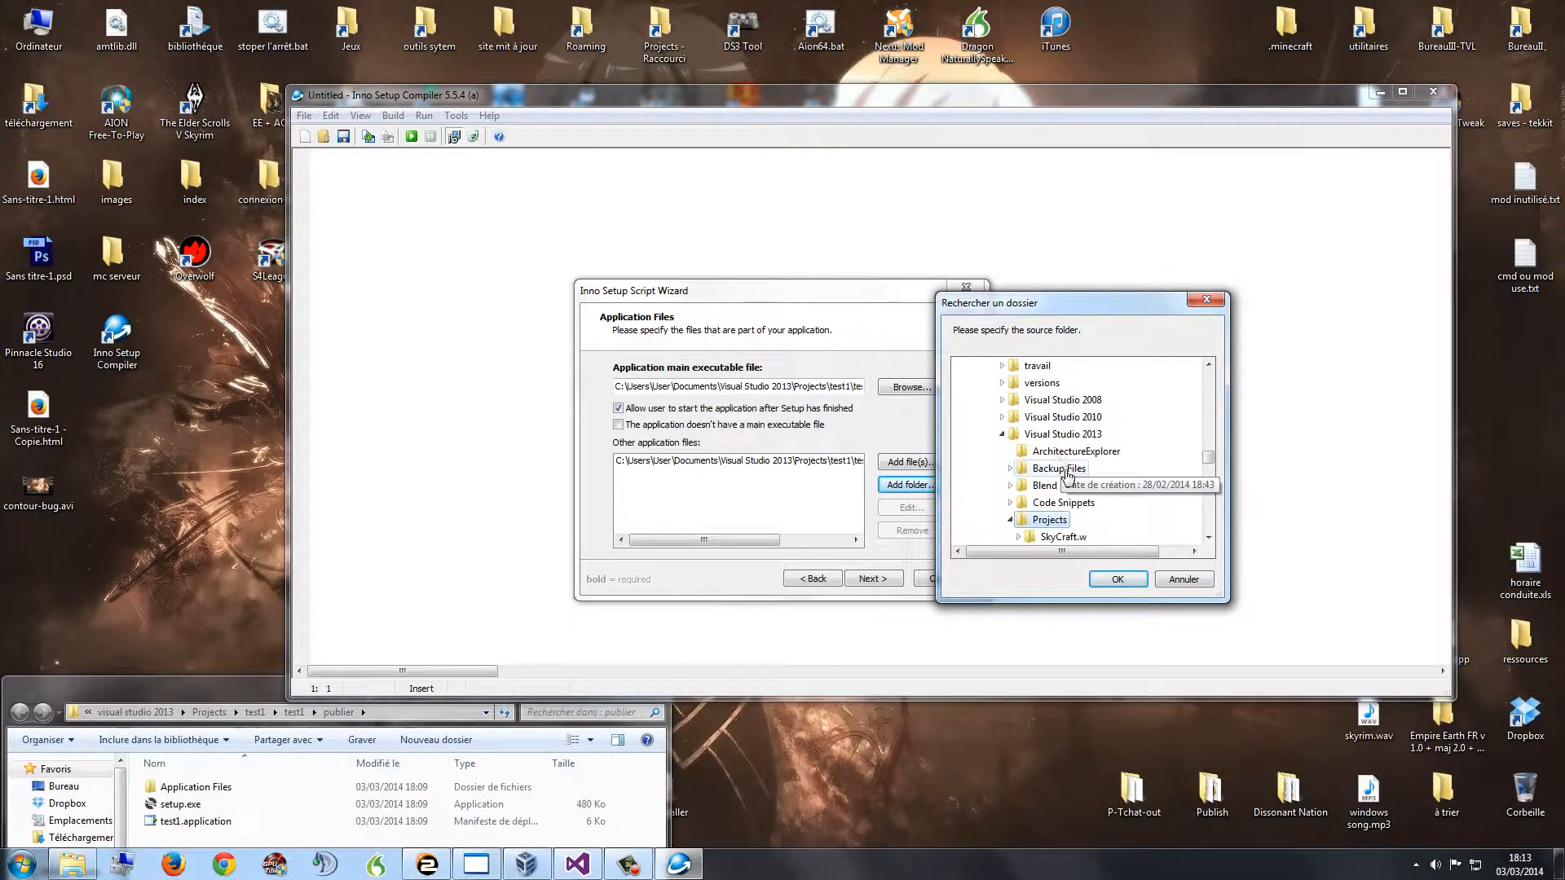
Step: Expand test1 > test1 and select the publier folder, checking it against the Explorer path
click(1051, 520)
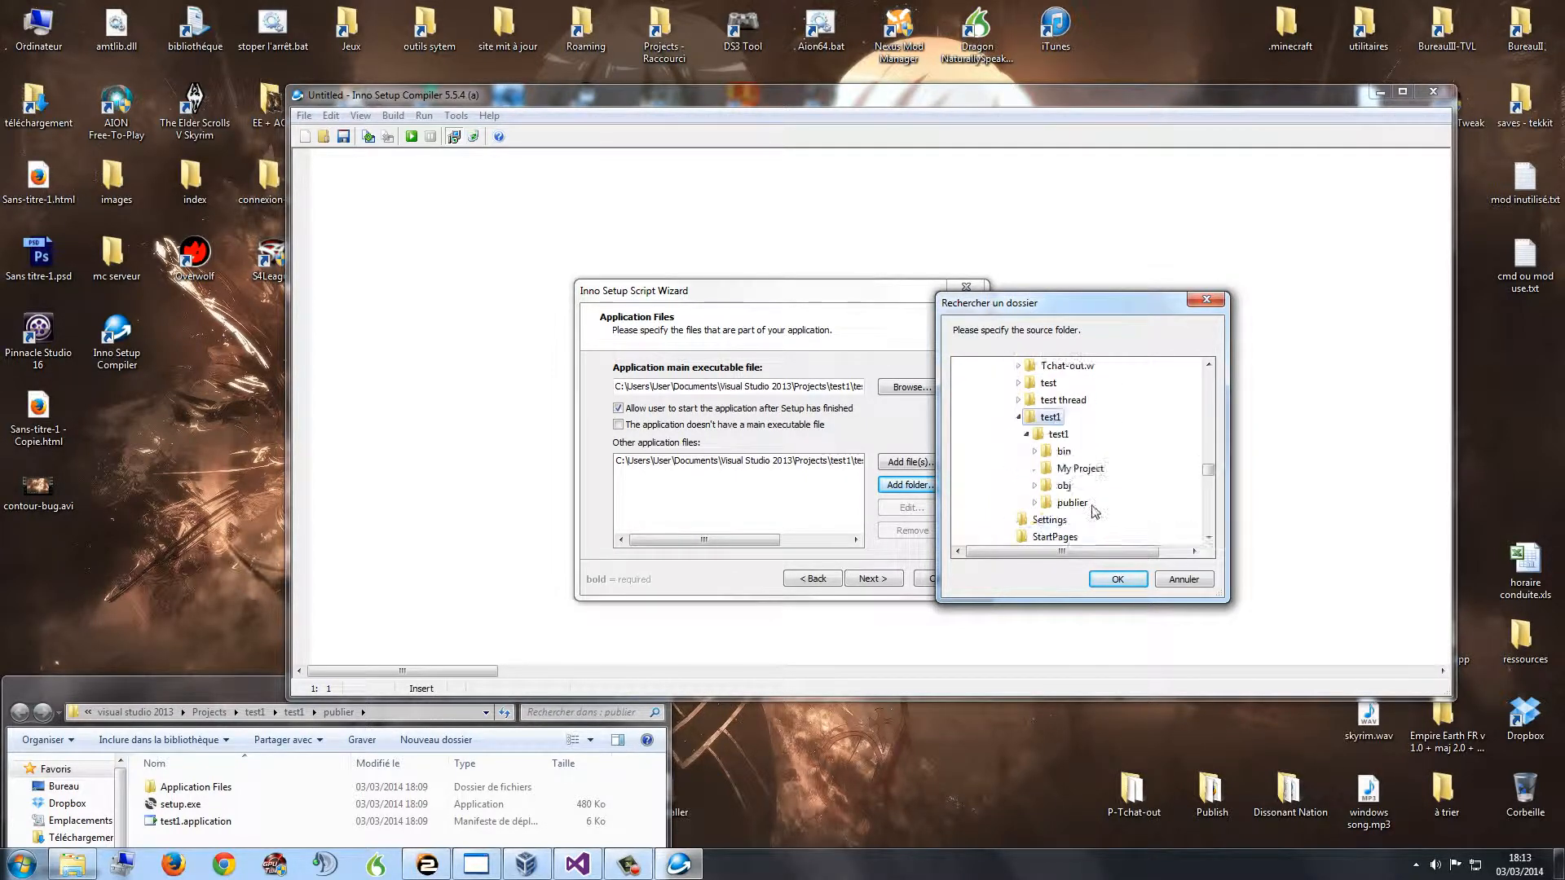
click(1057, 434)
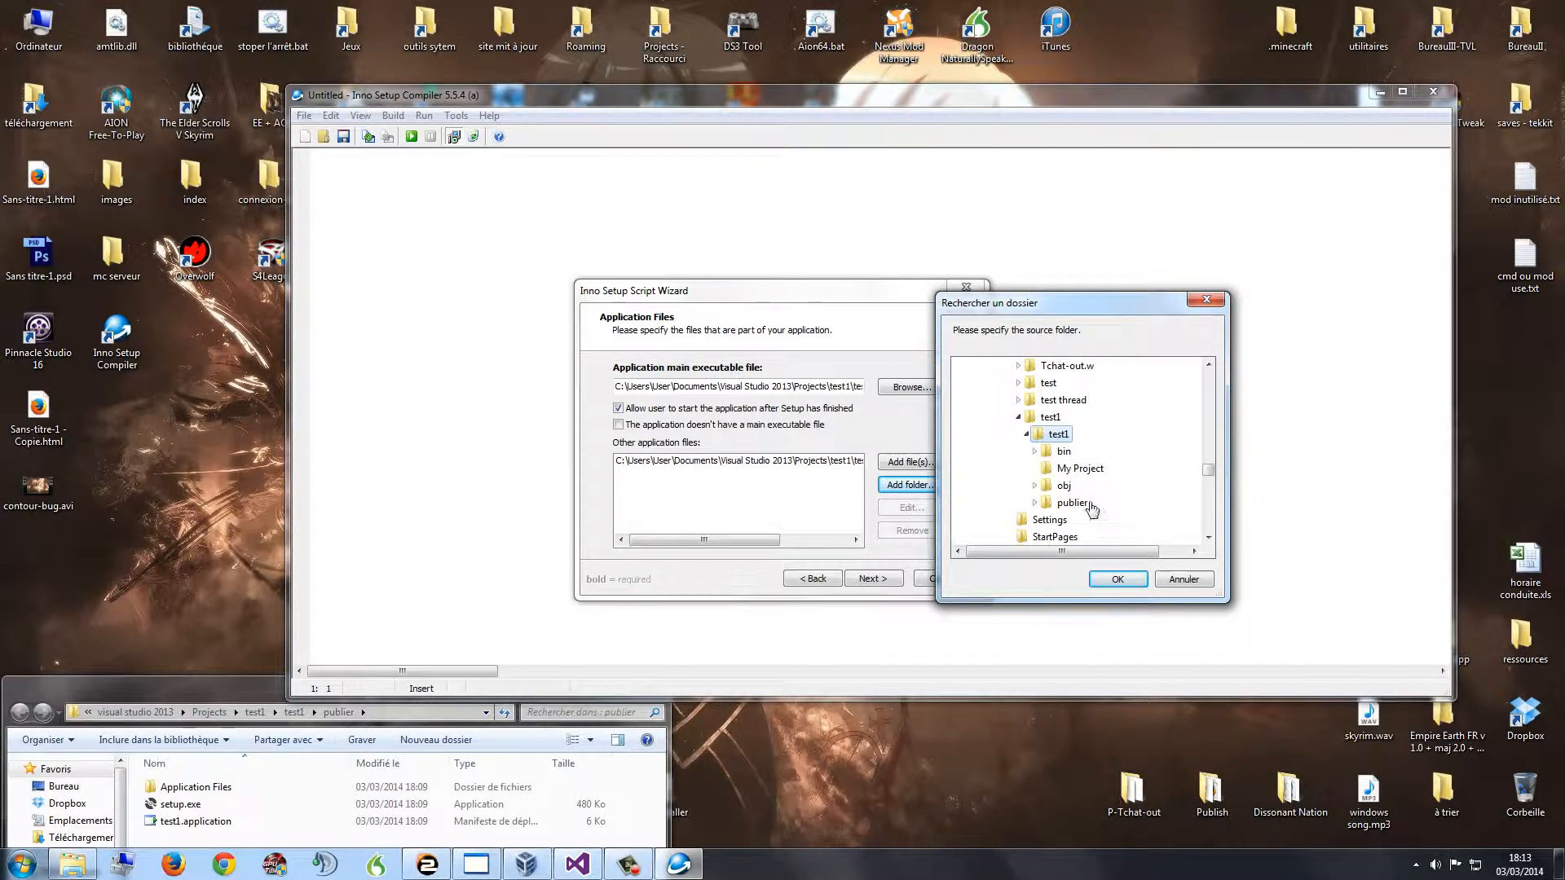
click(386, 712)
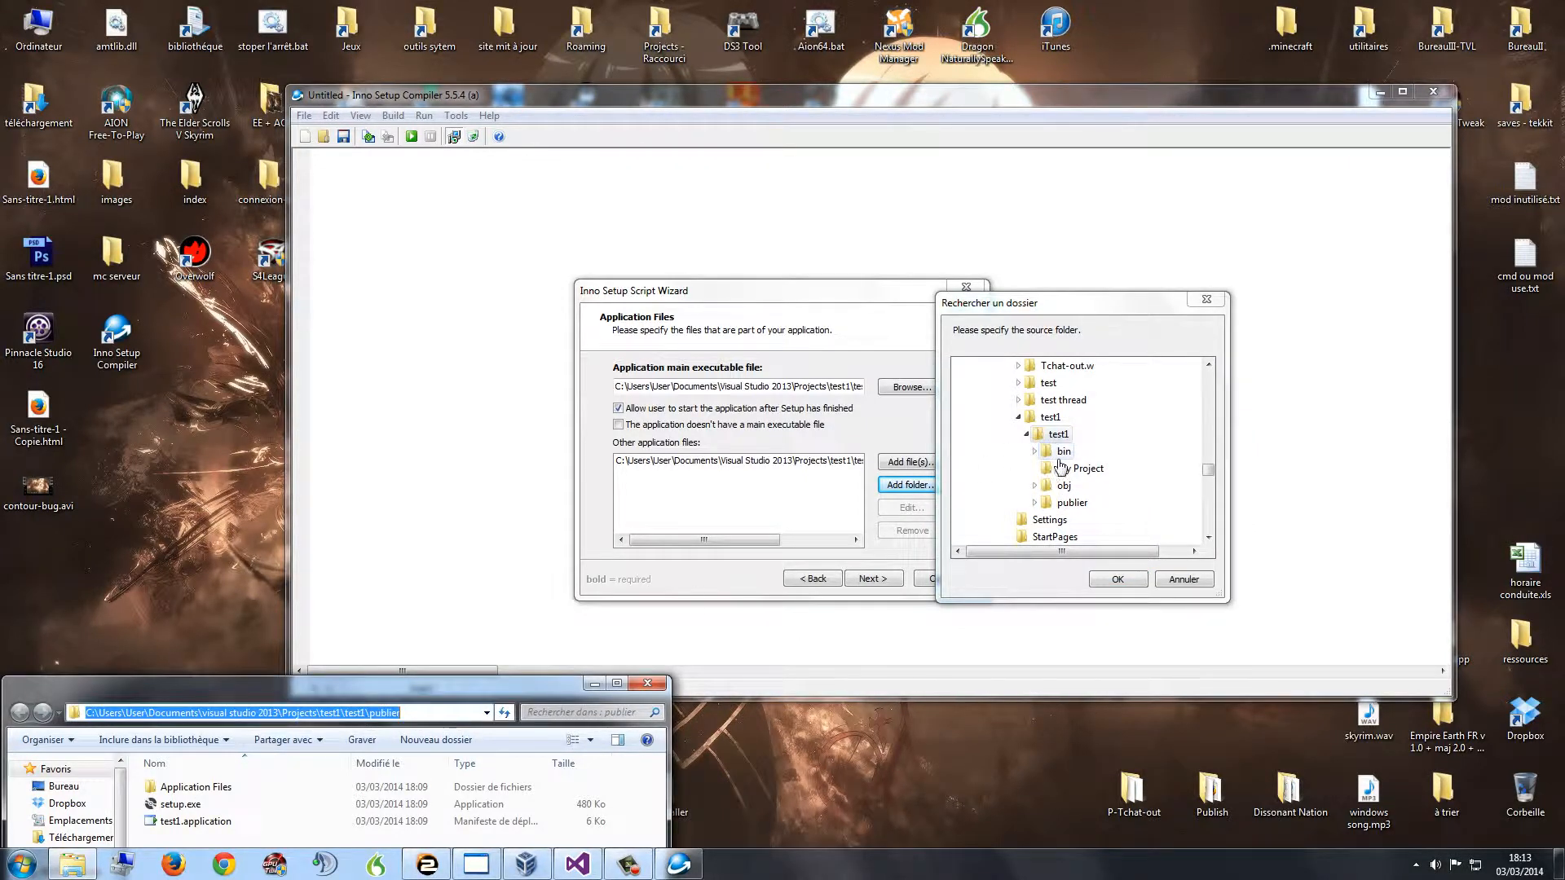
click(1073, 502)
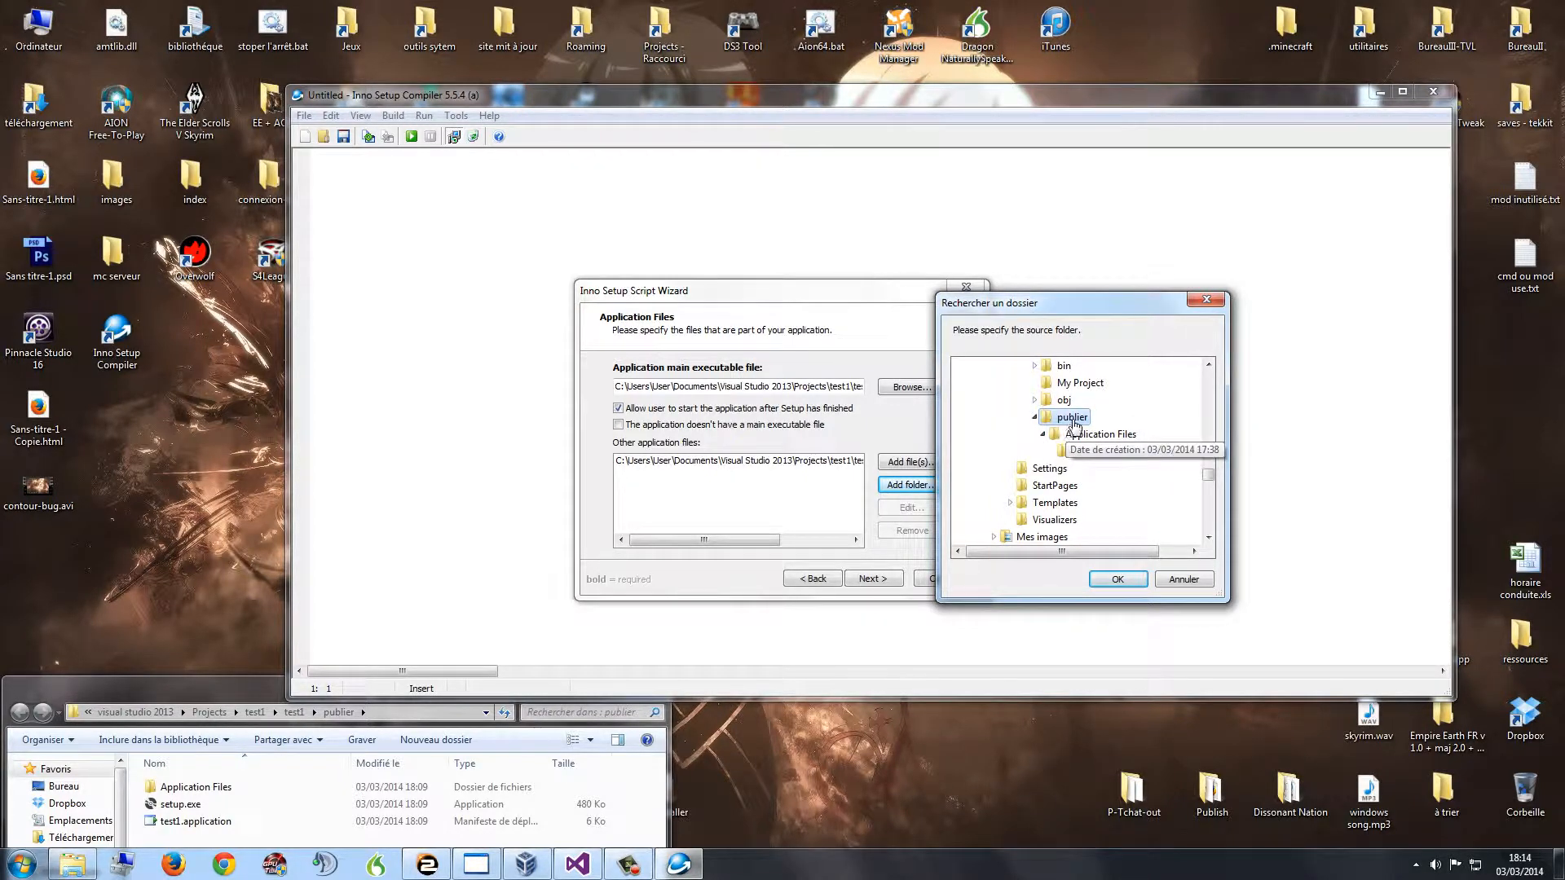
click(383, 715)
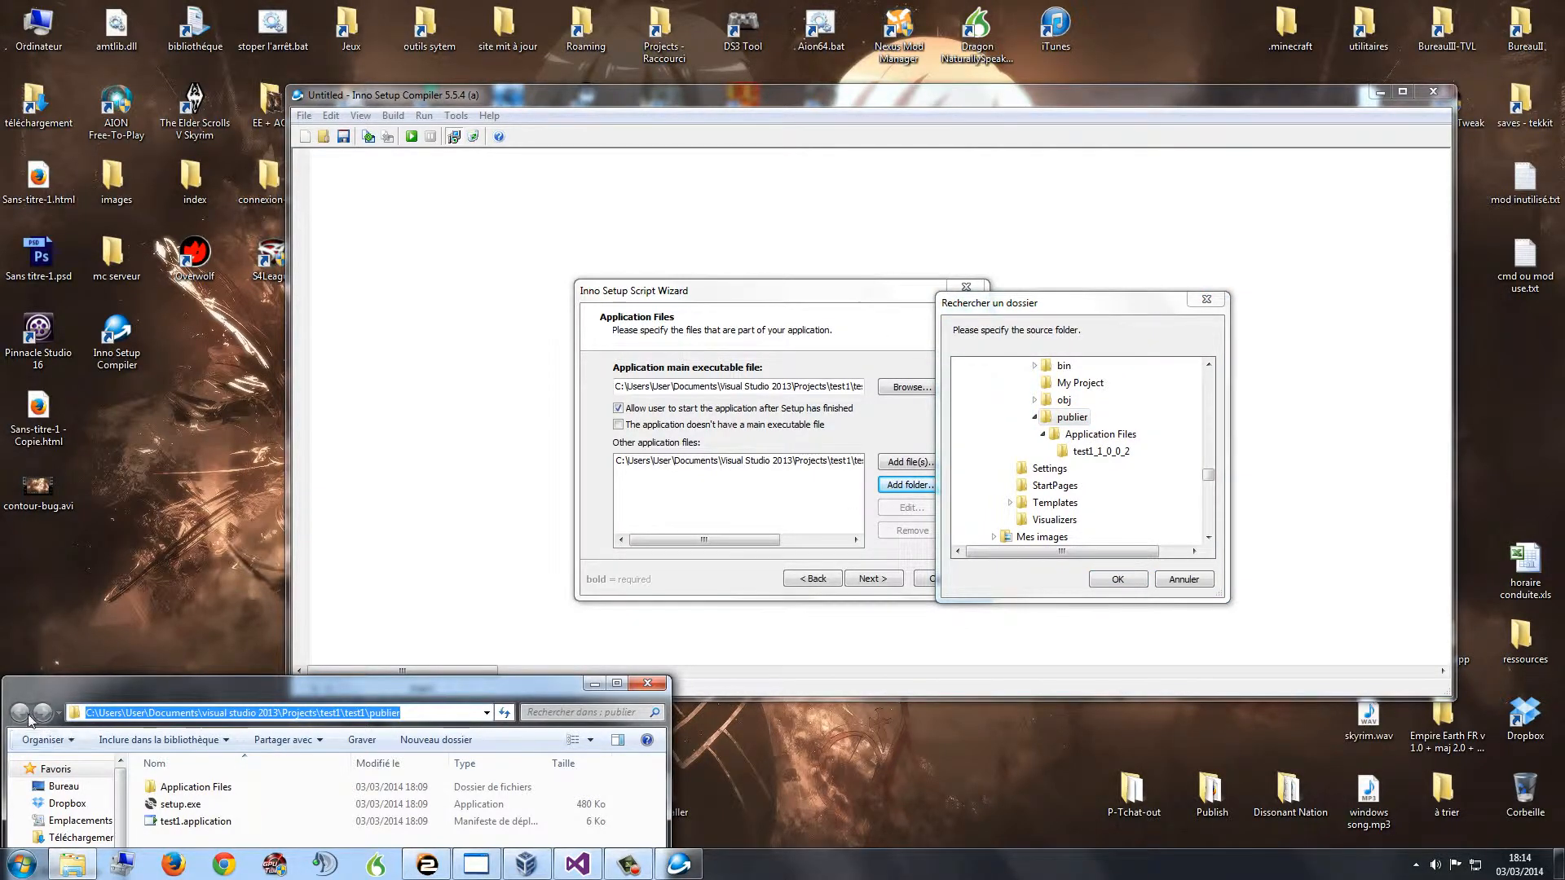
Step: In Windows Explorer, go up to test1 and open publier to inspect its contents
drag(365, 712, 427, 491)
key(Delete)
key(Return)
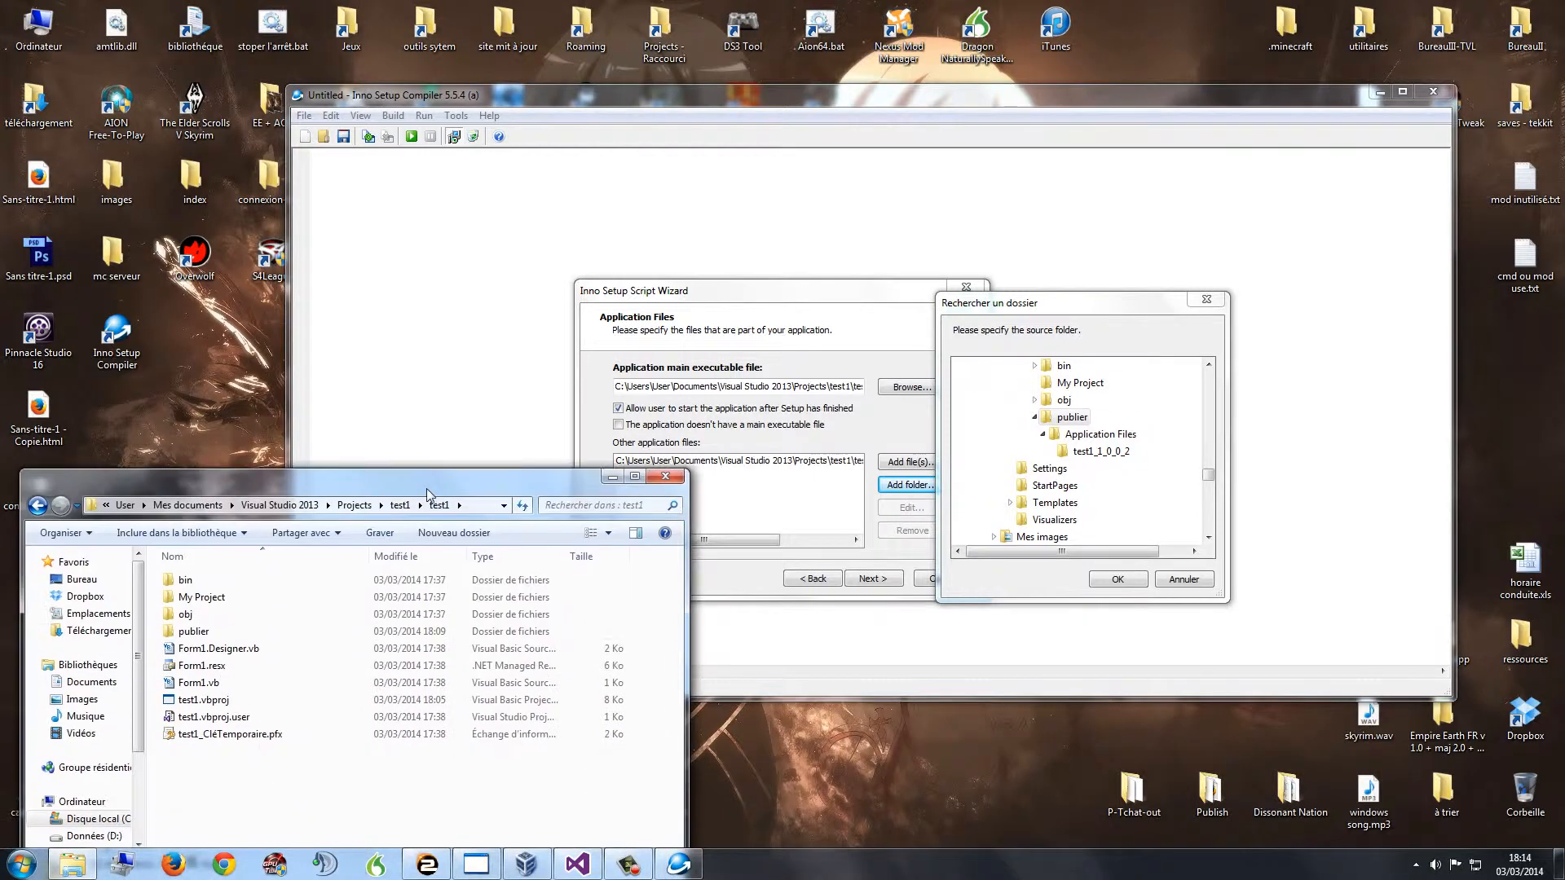
double_click(210, 632)
key(BackSpace)
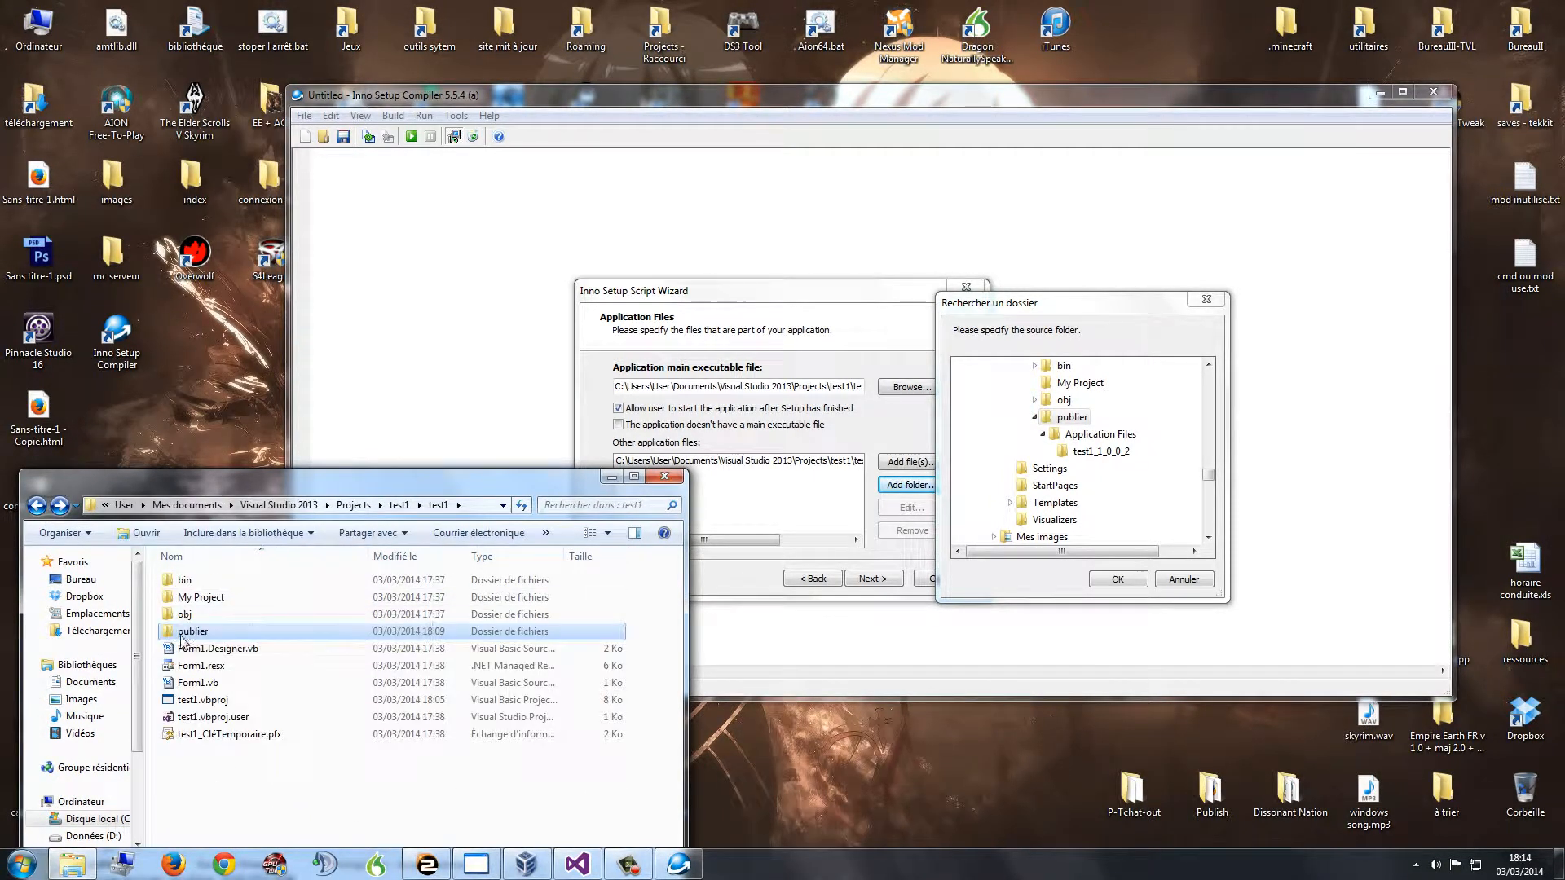
double_click(181, 632)
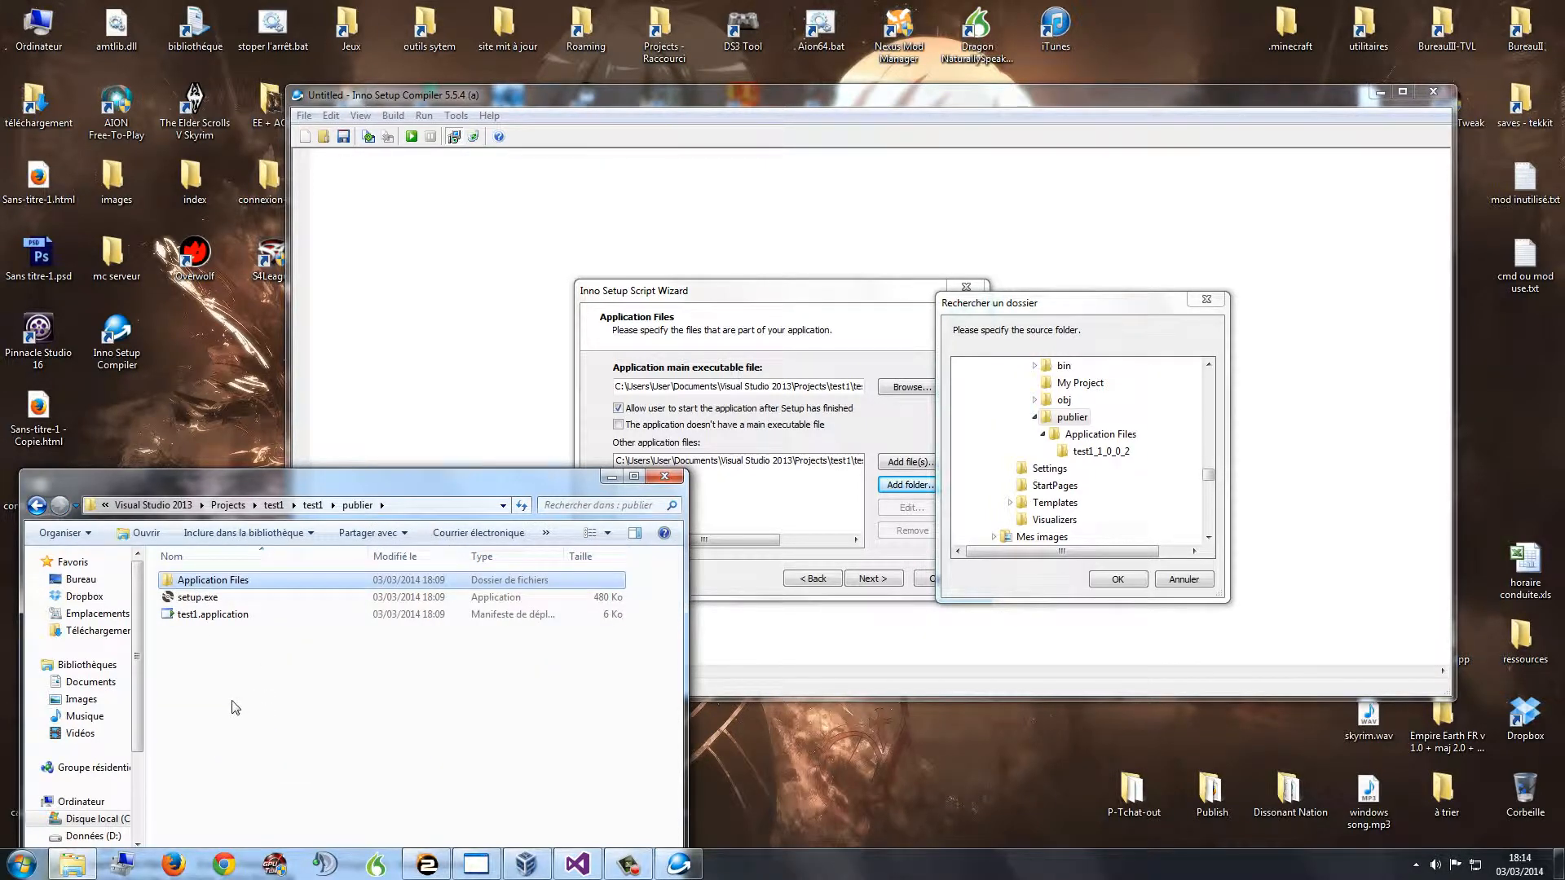
Step: Back in Inno Setup's folder chooser, select the publier folder
click(616, 487)
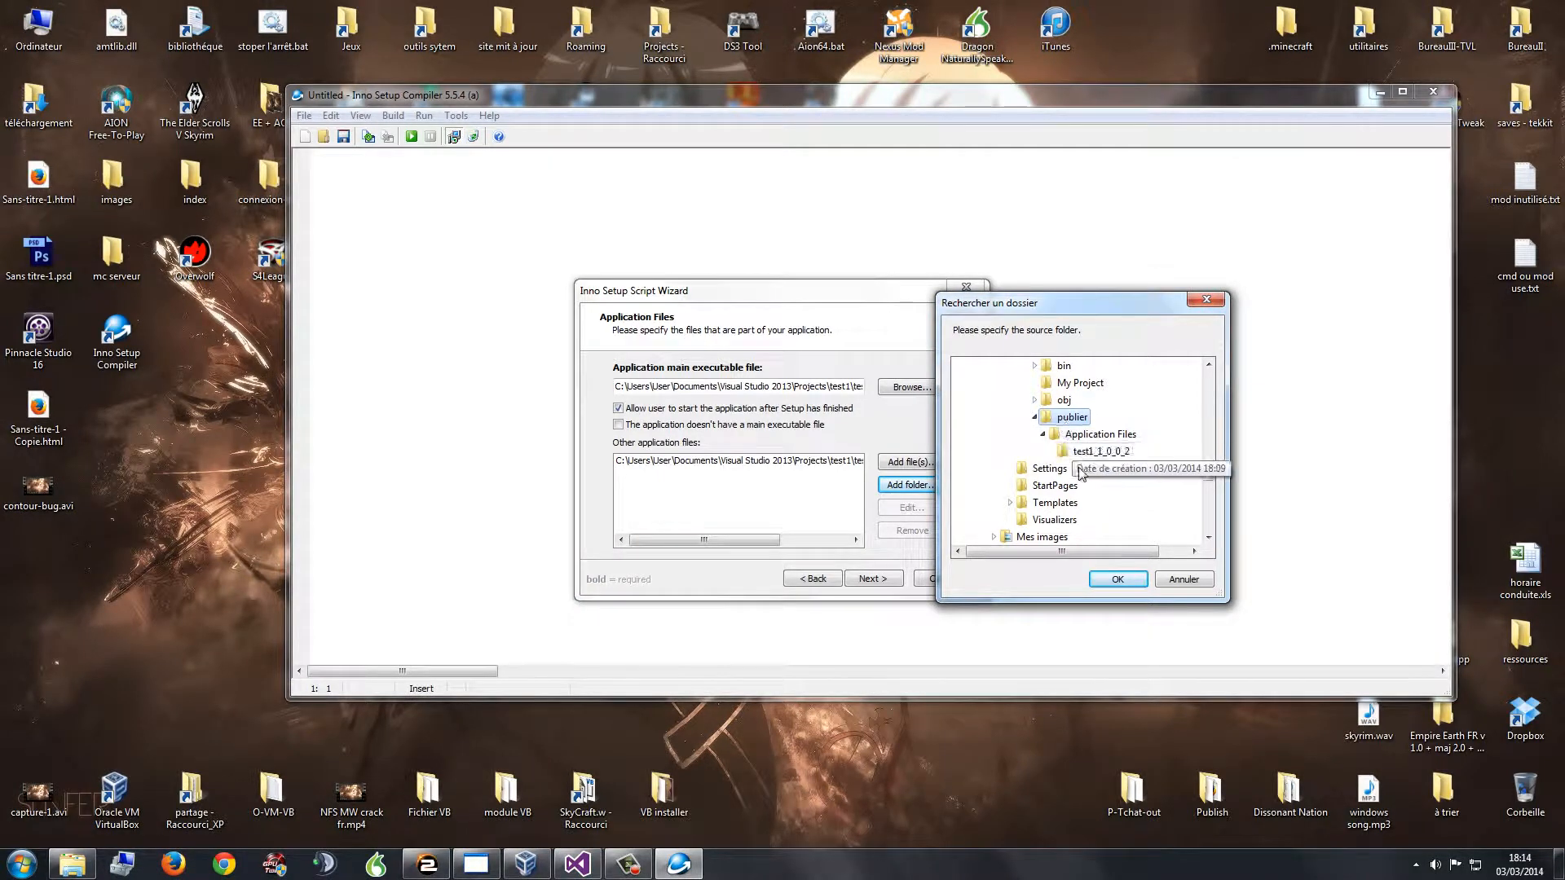
click(1079, 430)
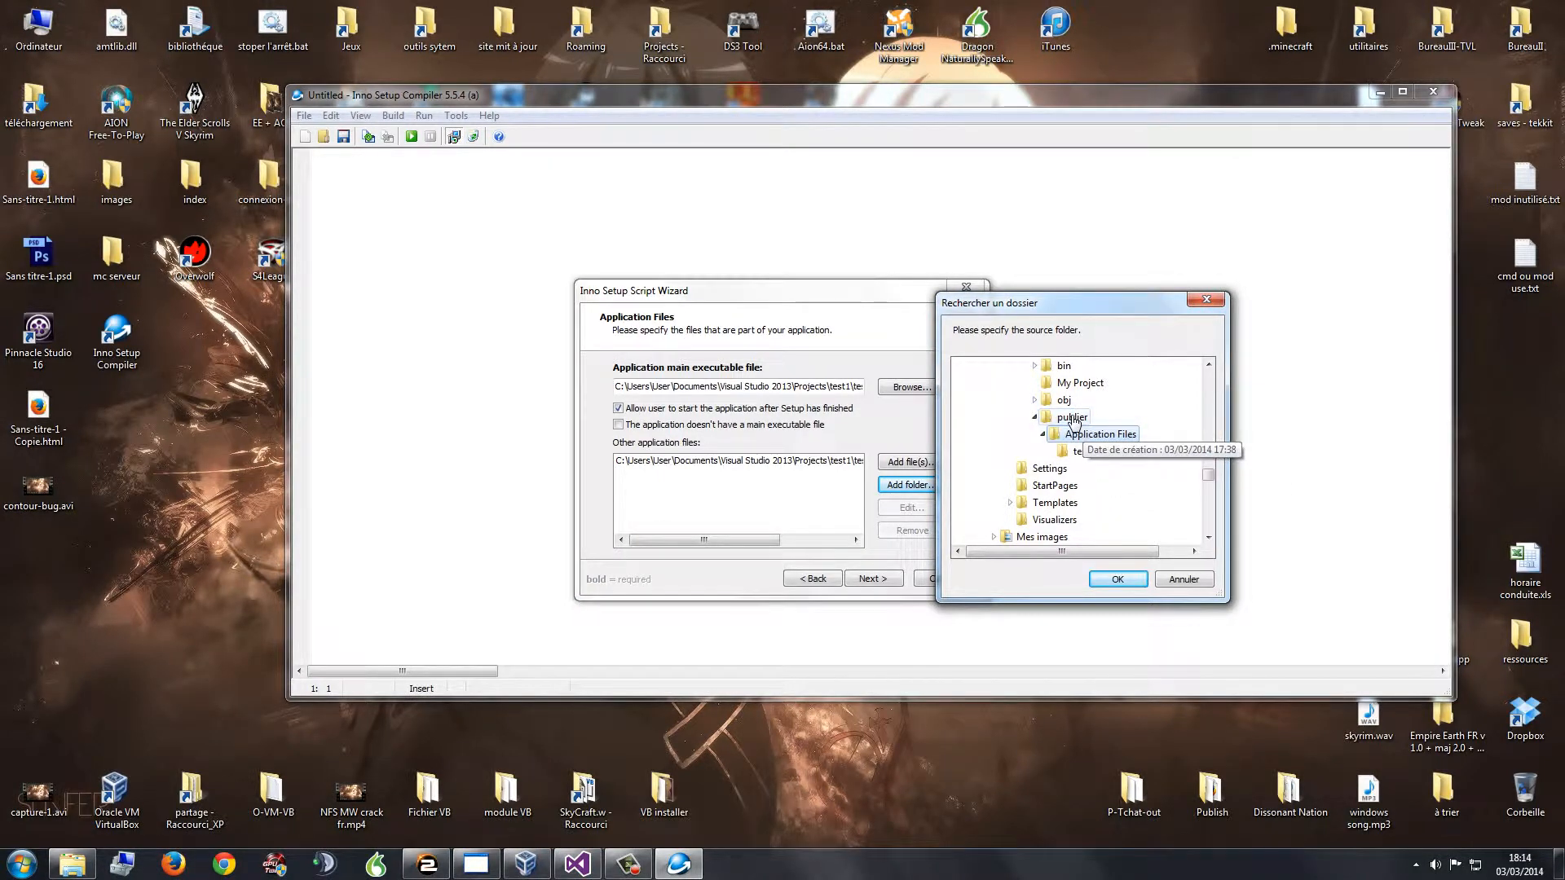
click(1077, 418)
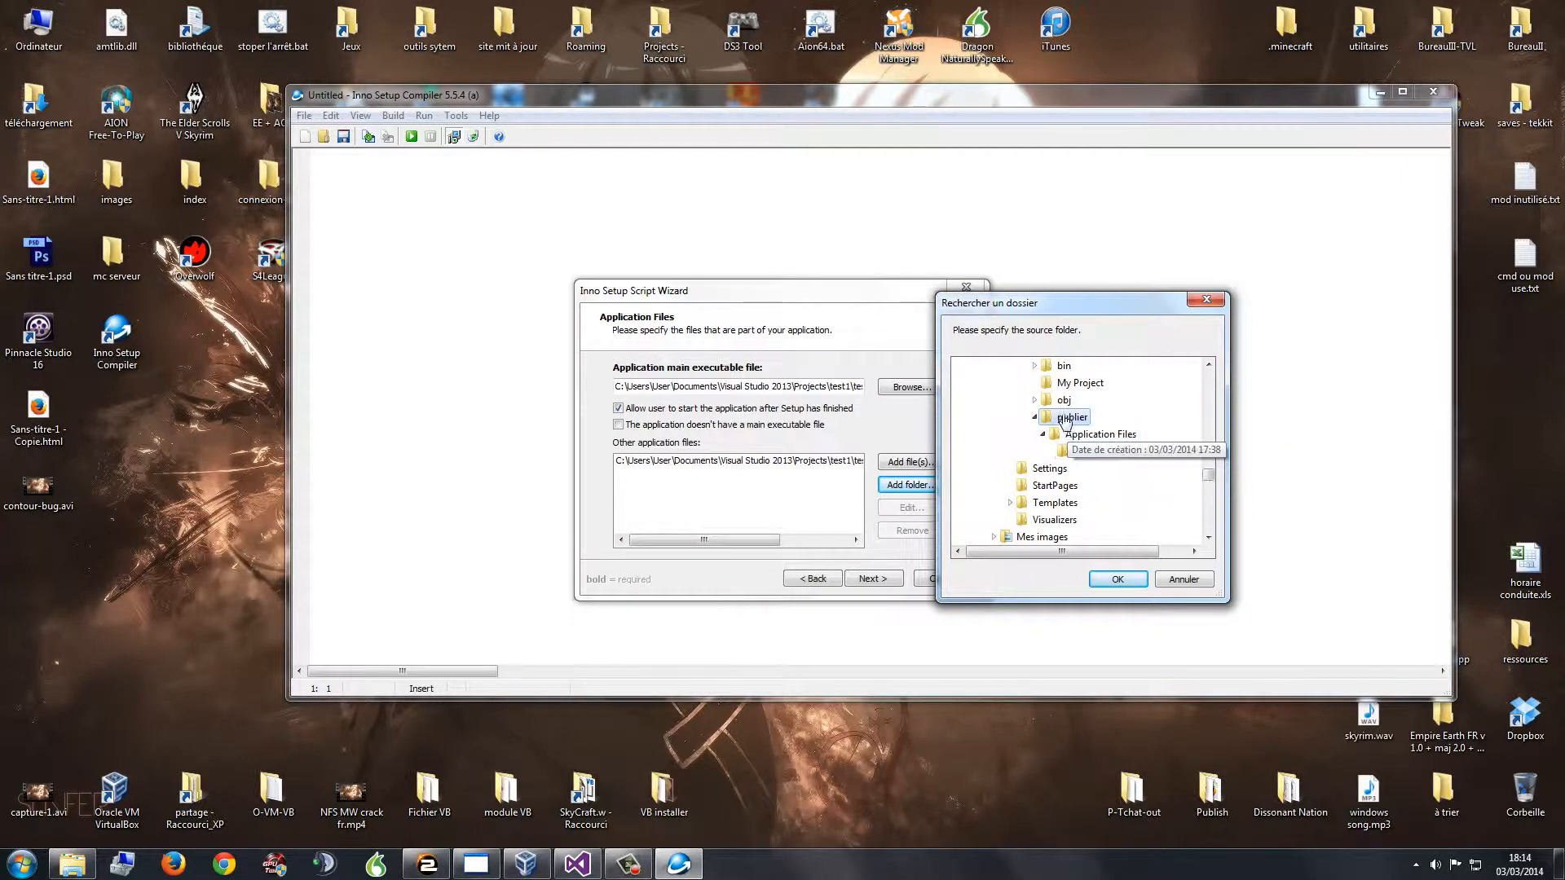
Step: Add the publier folder to the application files, including its subfolders
click(1113, 579)
click(789, 490)
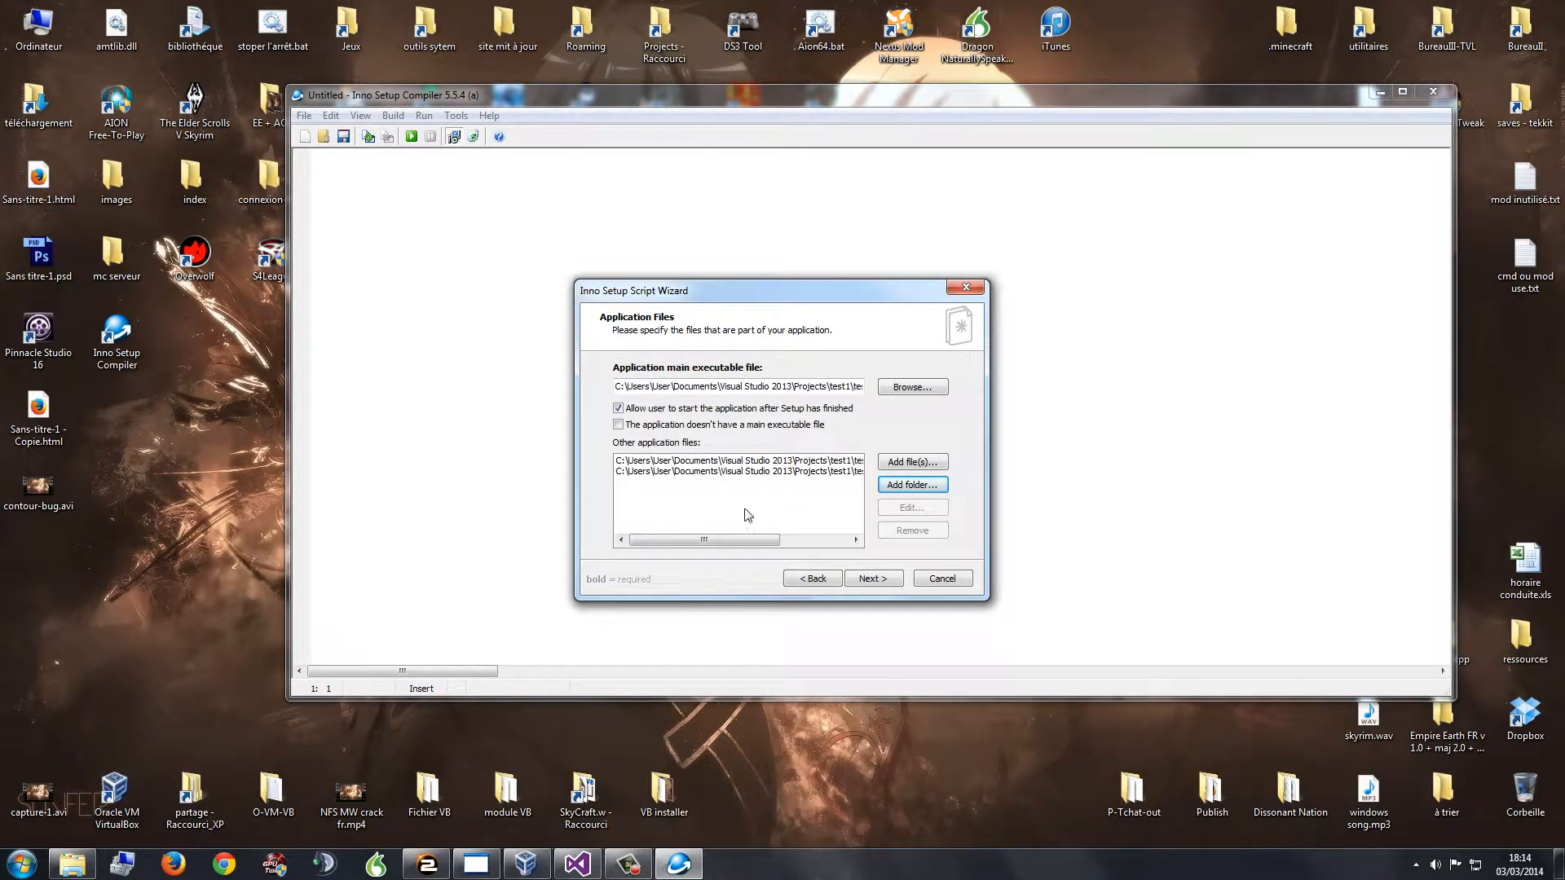
drag(743, 539, 663, 468)
Step: Keep the main executable setting unchanged after reviewing its path, and advance to Application Icons
click(619, 426)
click(619, 425)
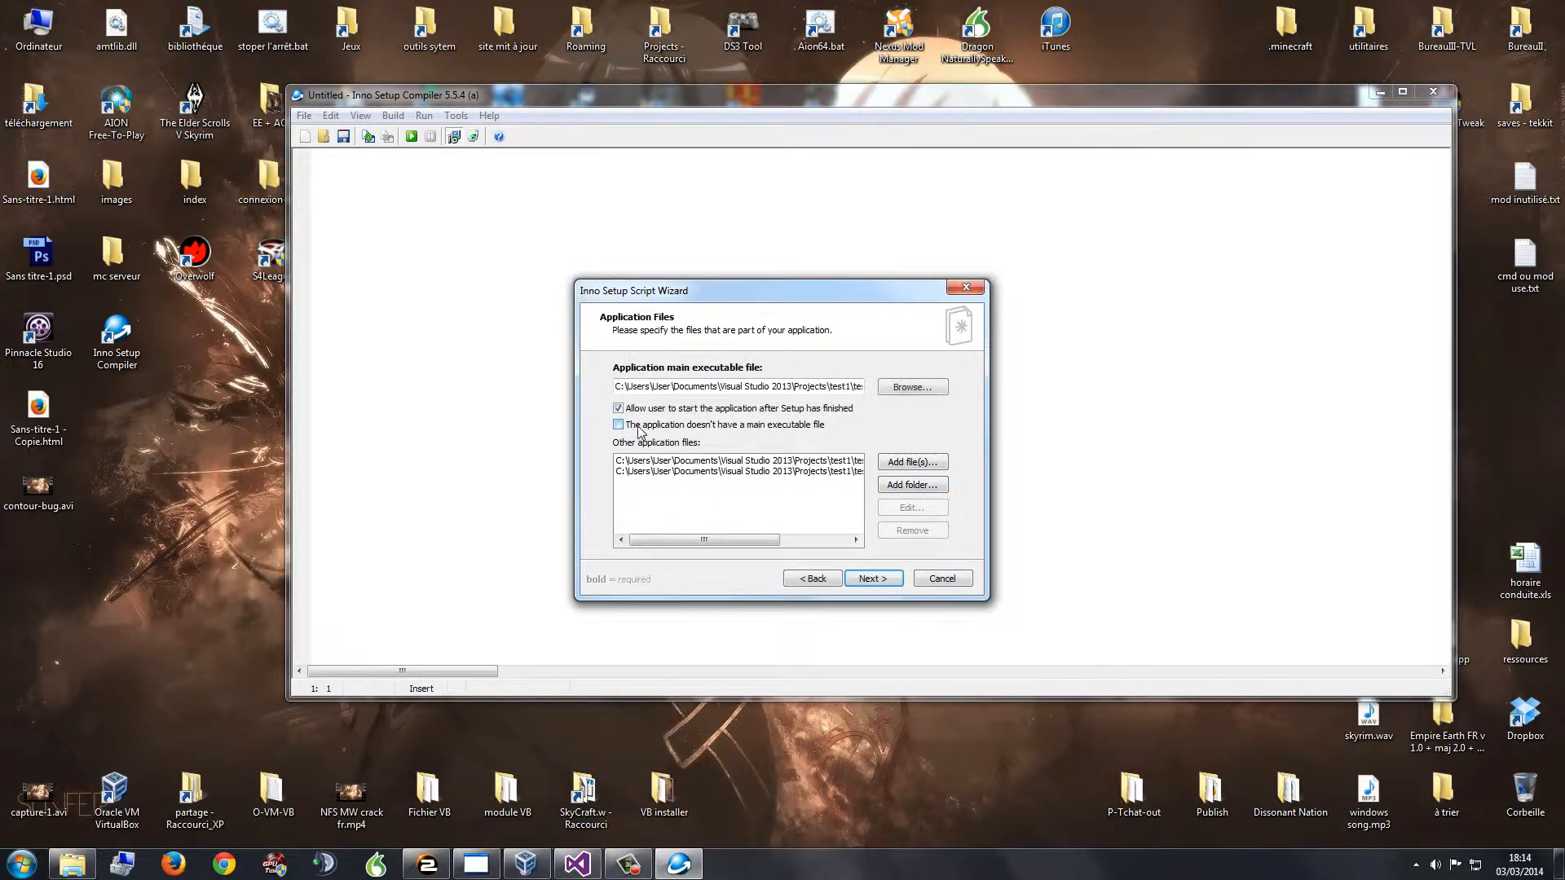
drag(854, 386, 877, 384)
click(856, 389)
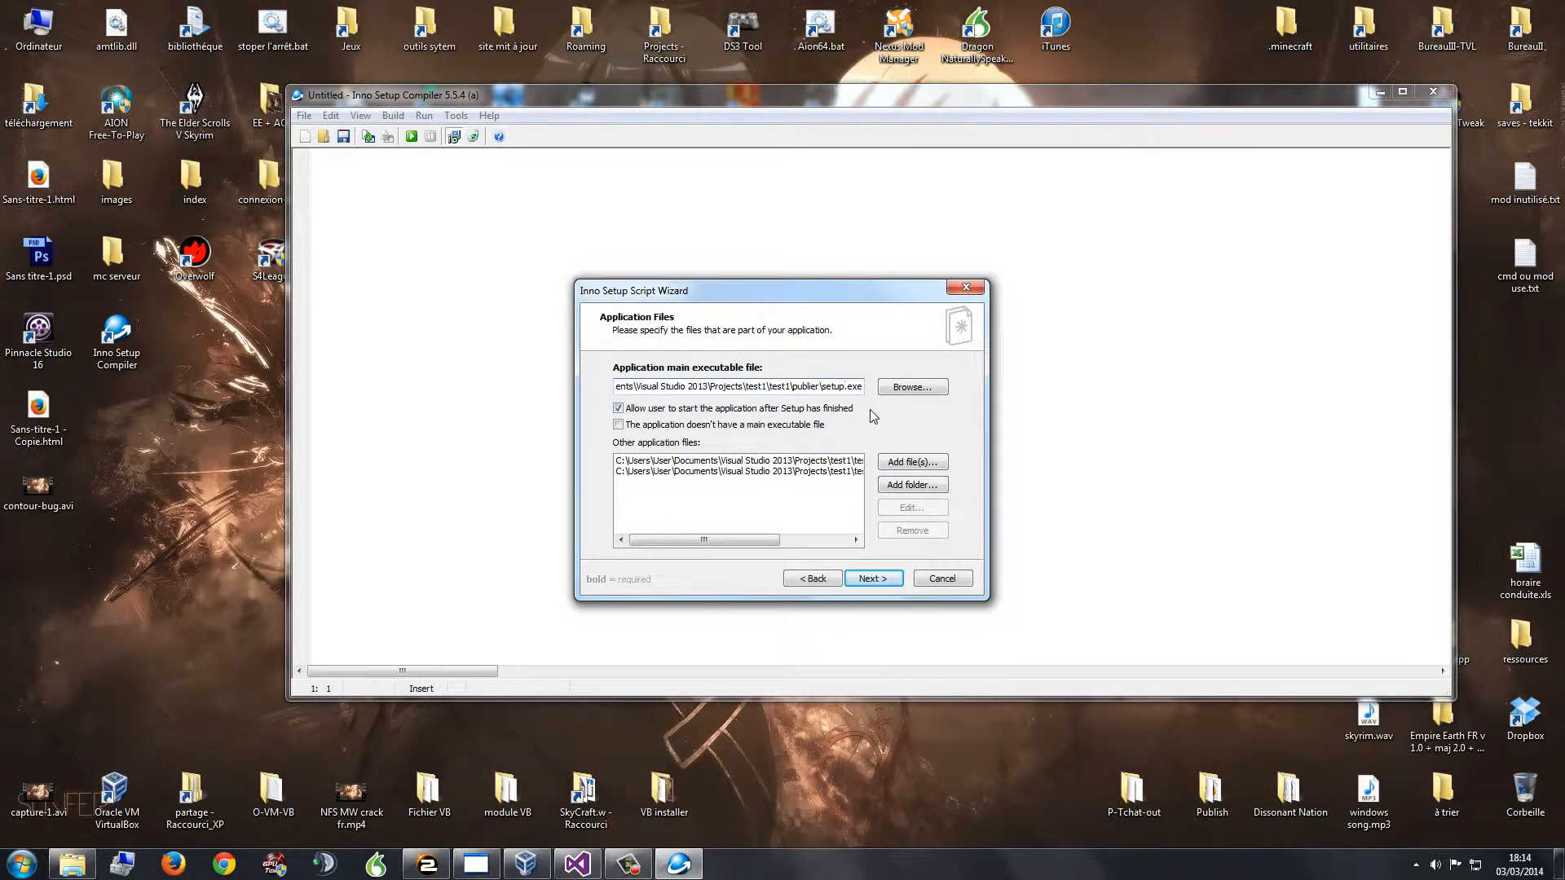
click(866, 410)
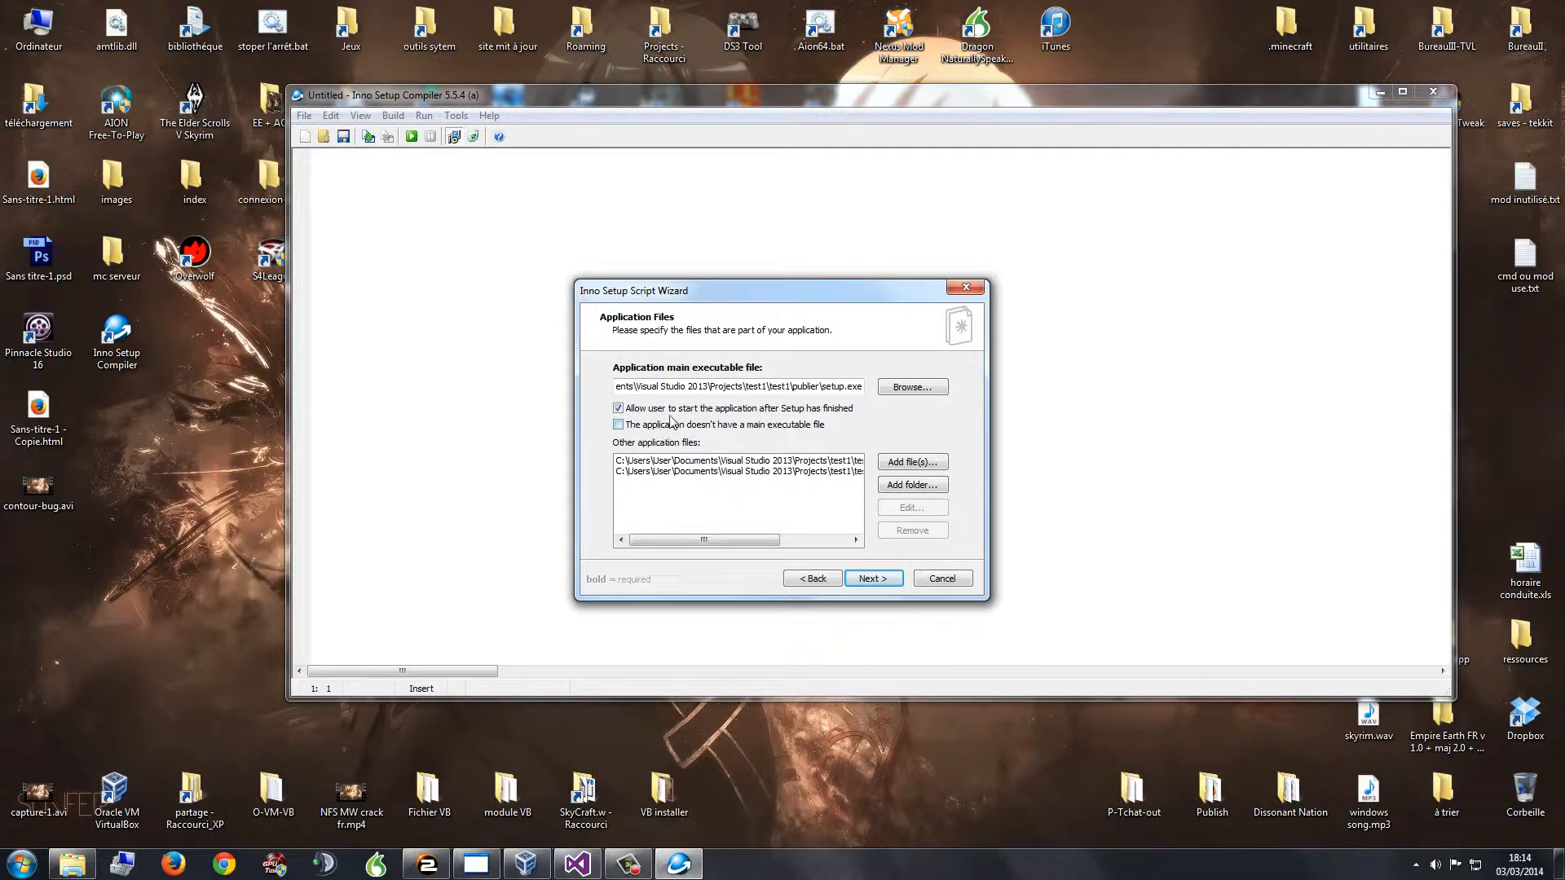
click(872, 579)
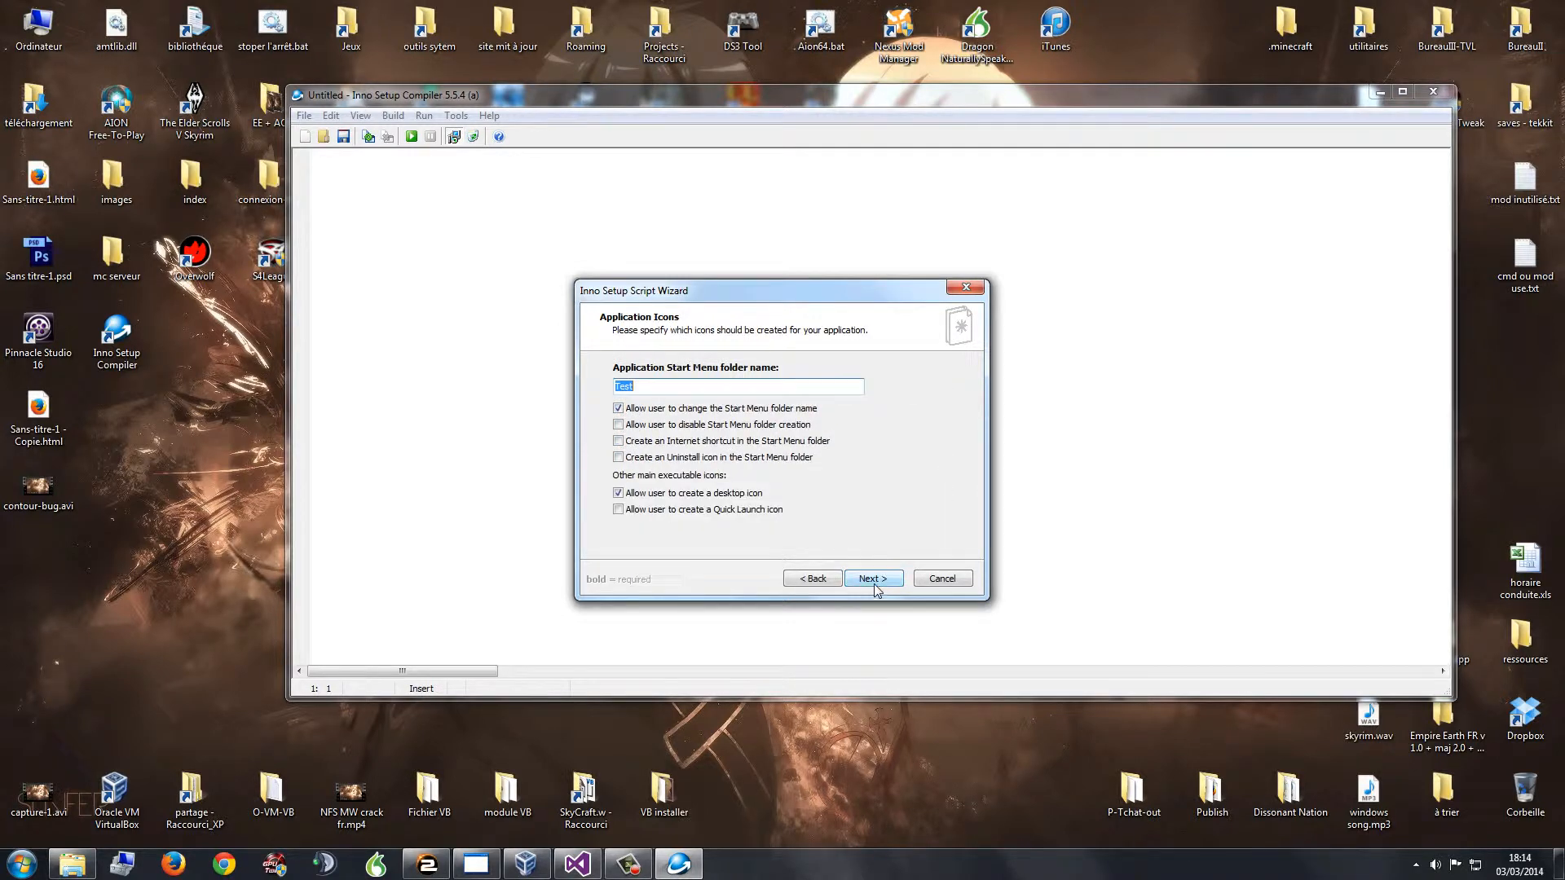
Step: Look through the installed programs in the Windows Start menu while reviewing the Start Menu folder name
click(657, 386)
click(658, 386)
click(20, 863)
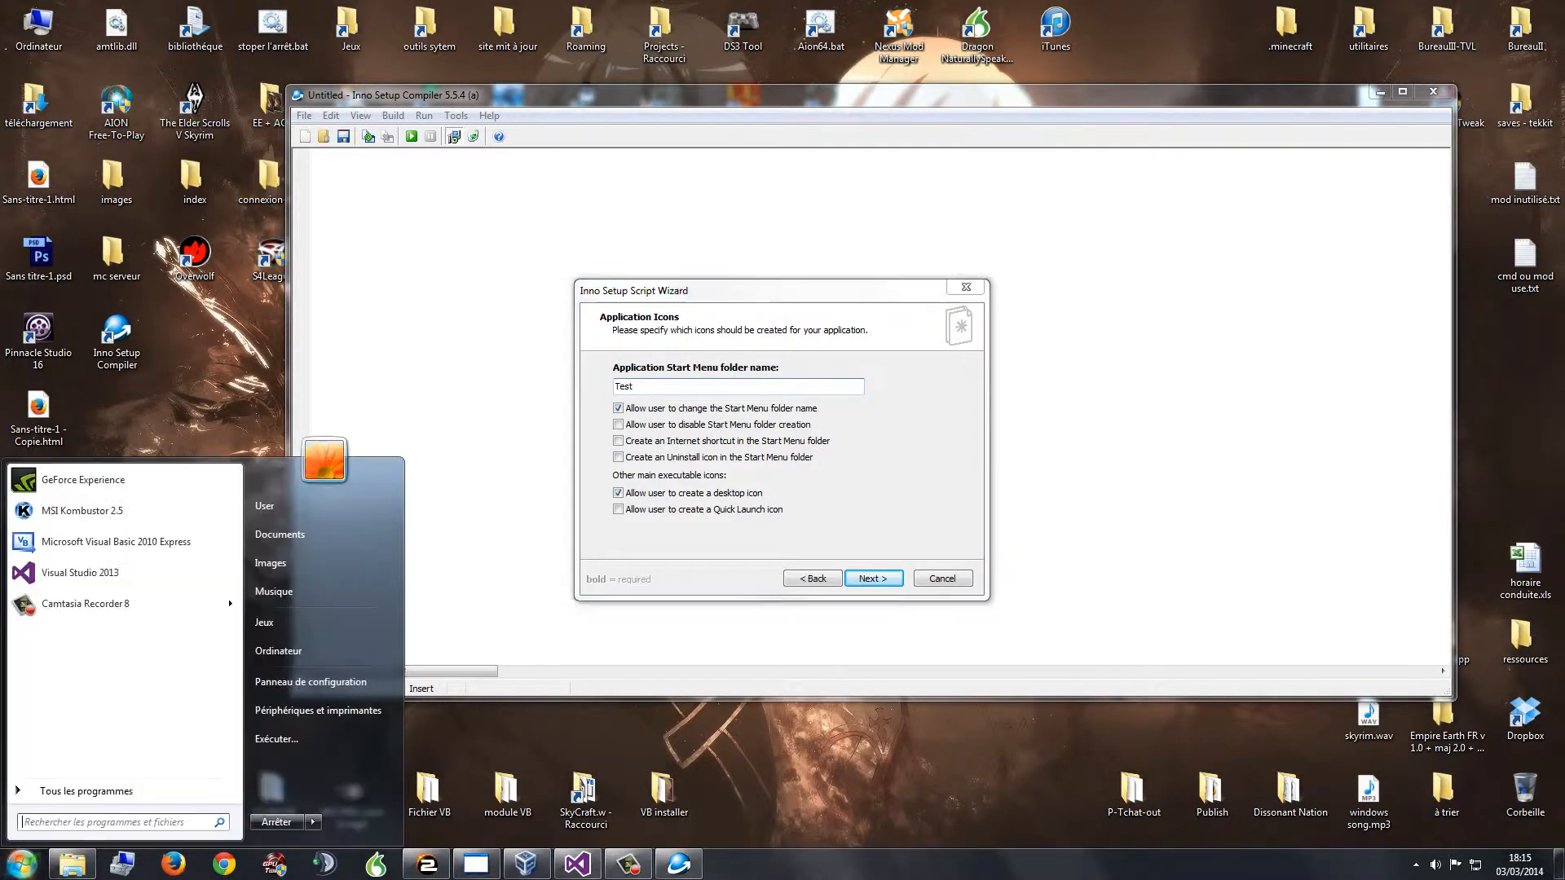
click(54, 794)
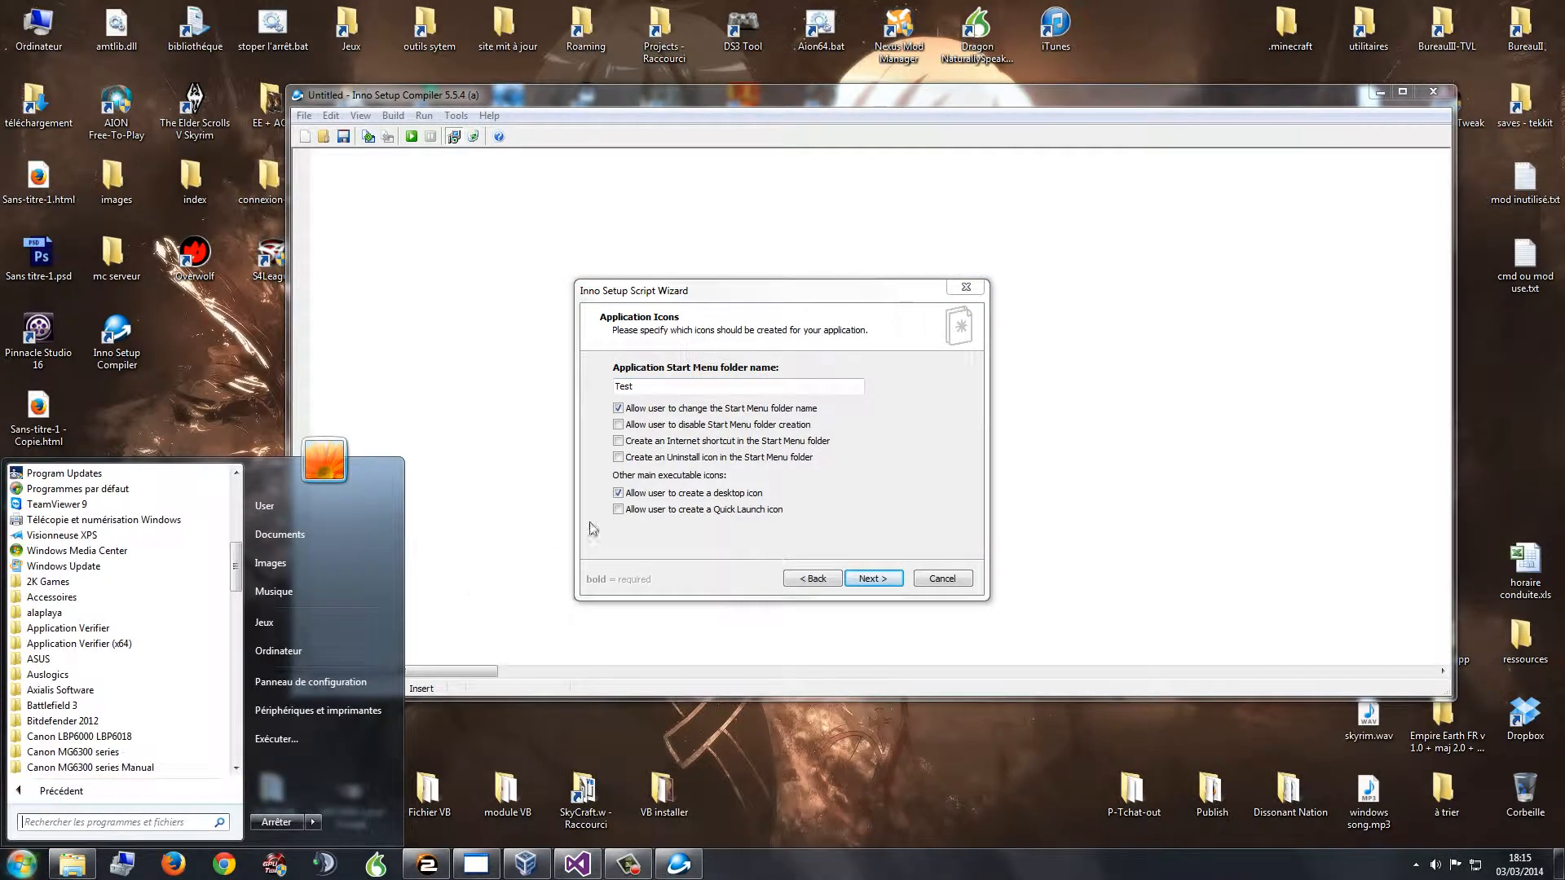
click(662, 386)
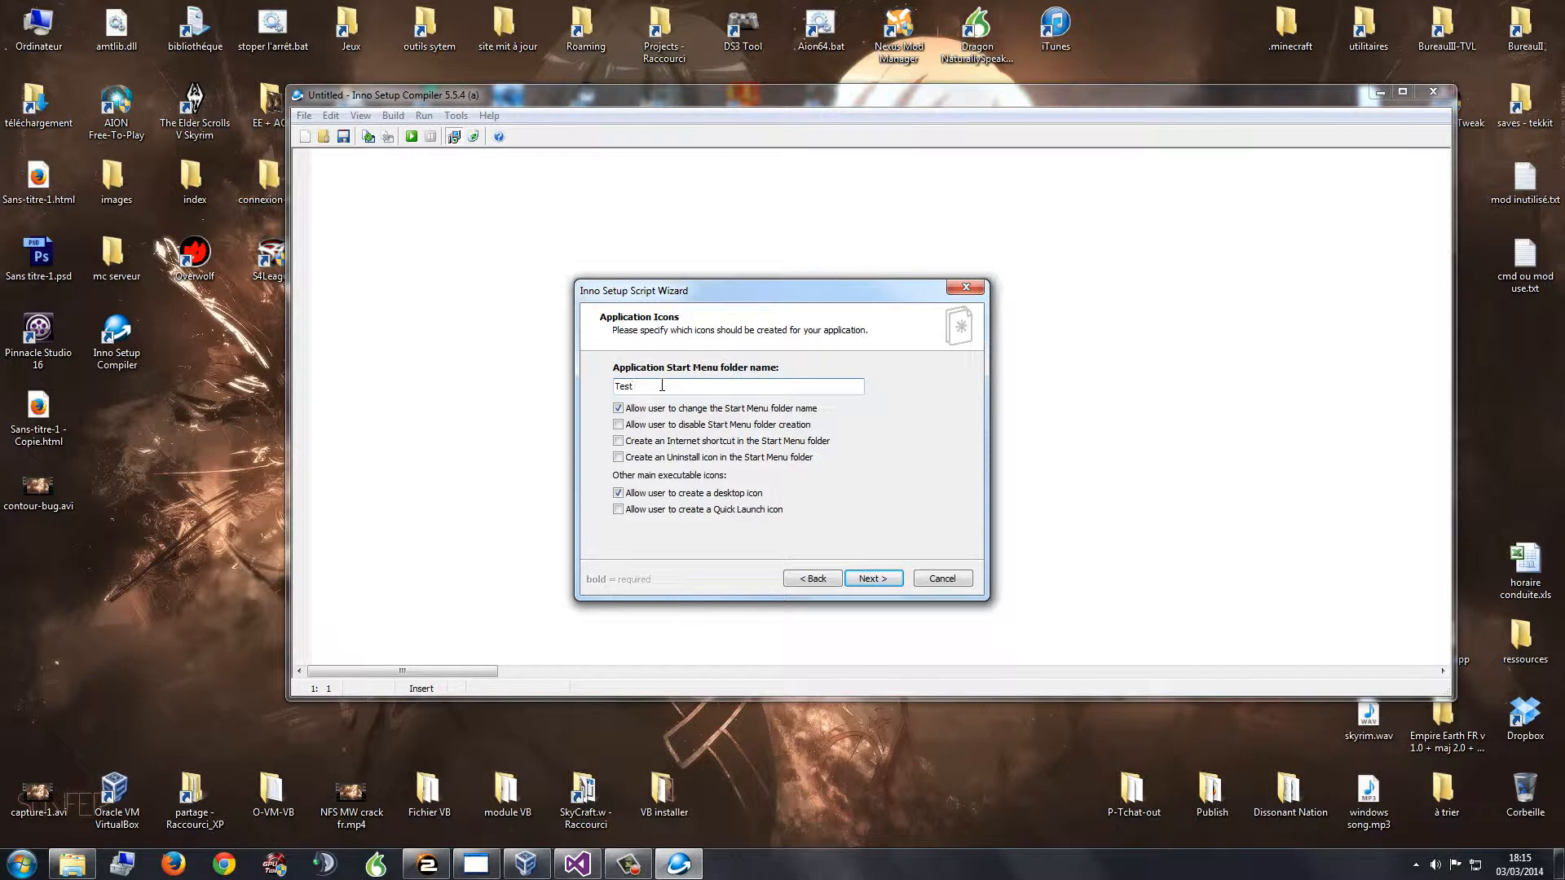
click(21, 864)
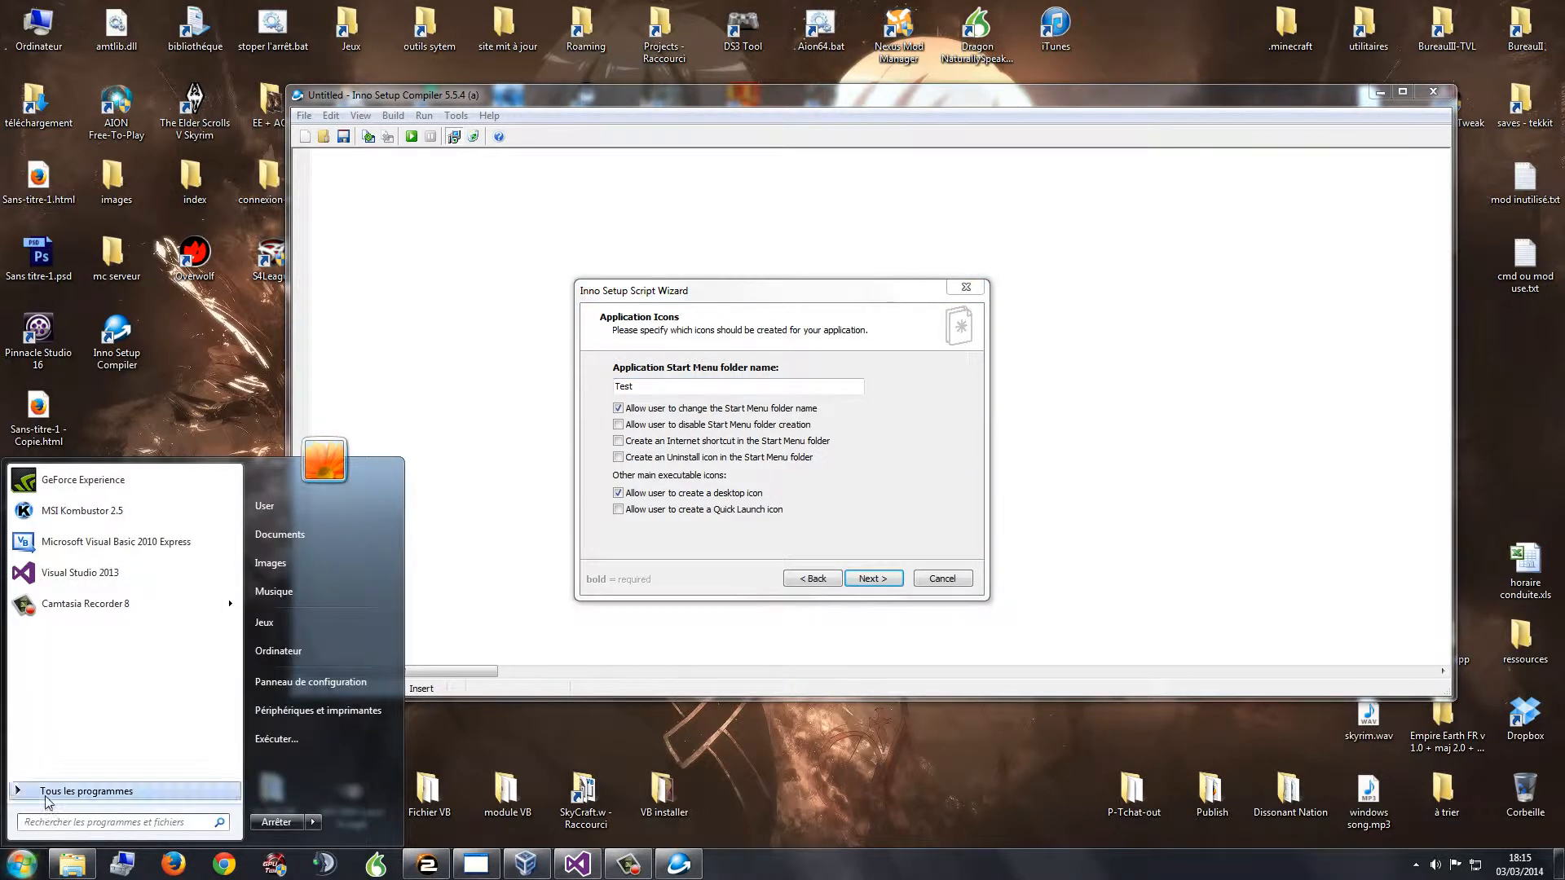
click(95, 790)
scroll(102, 743, down, 10)
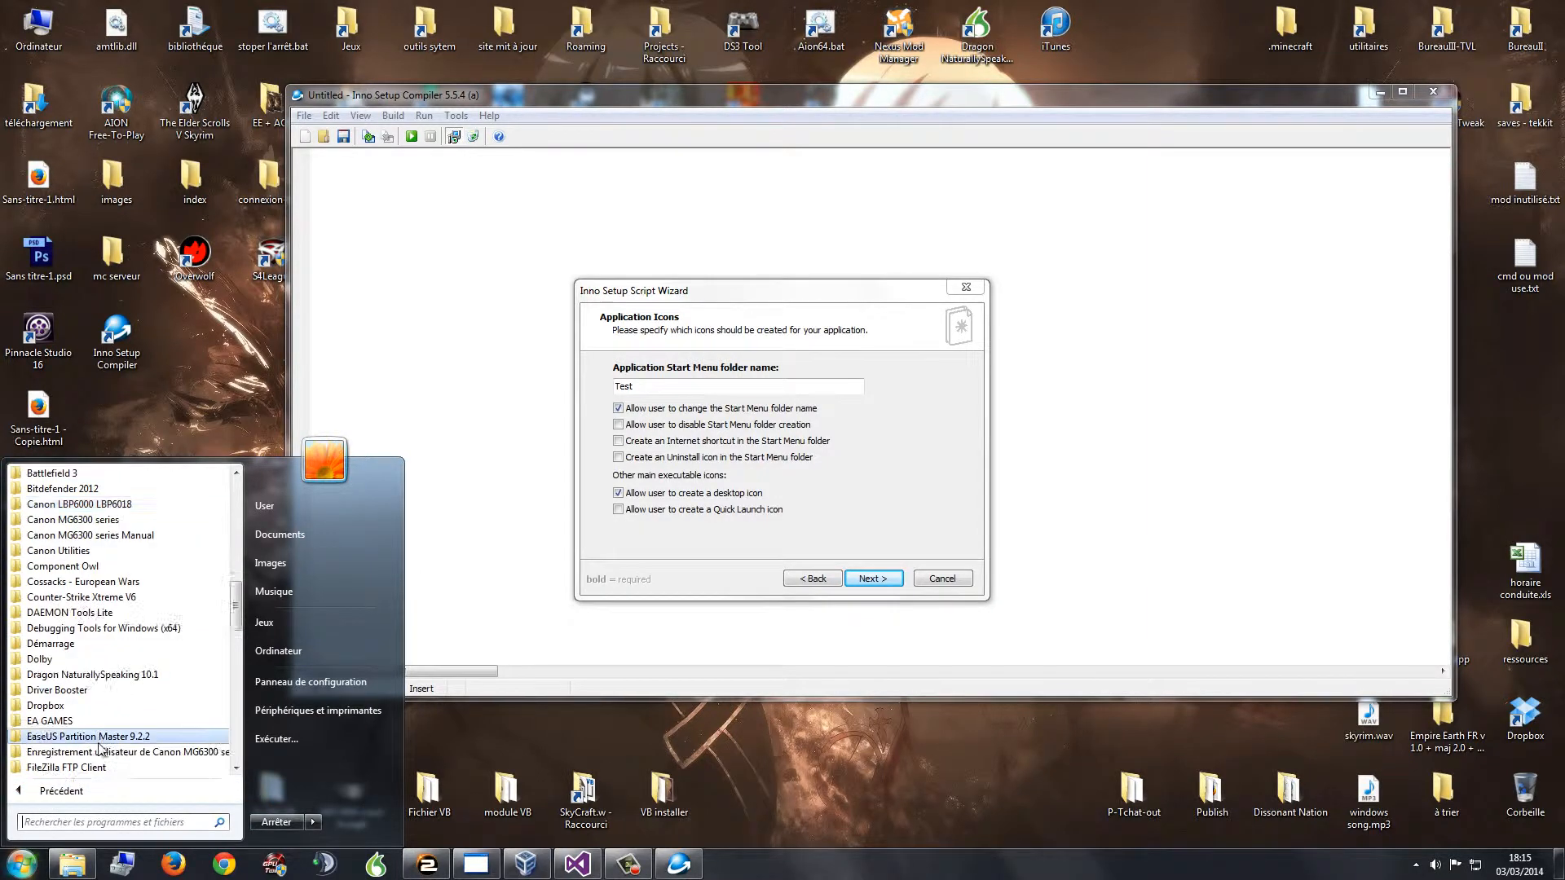
scroll(83, 738, down, 6)
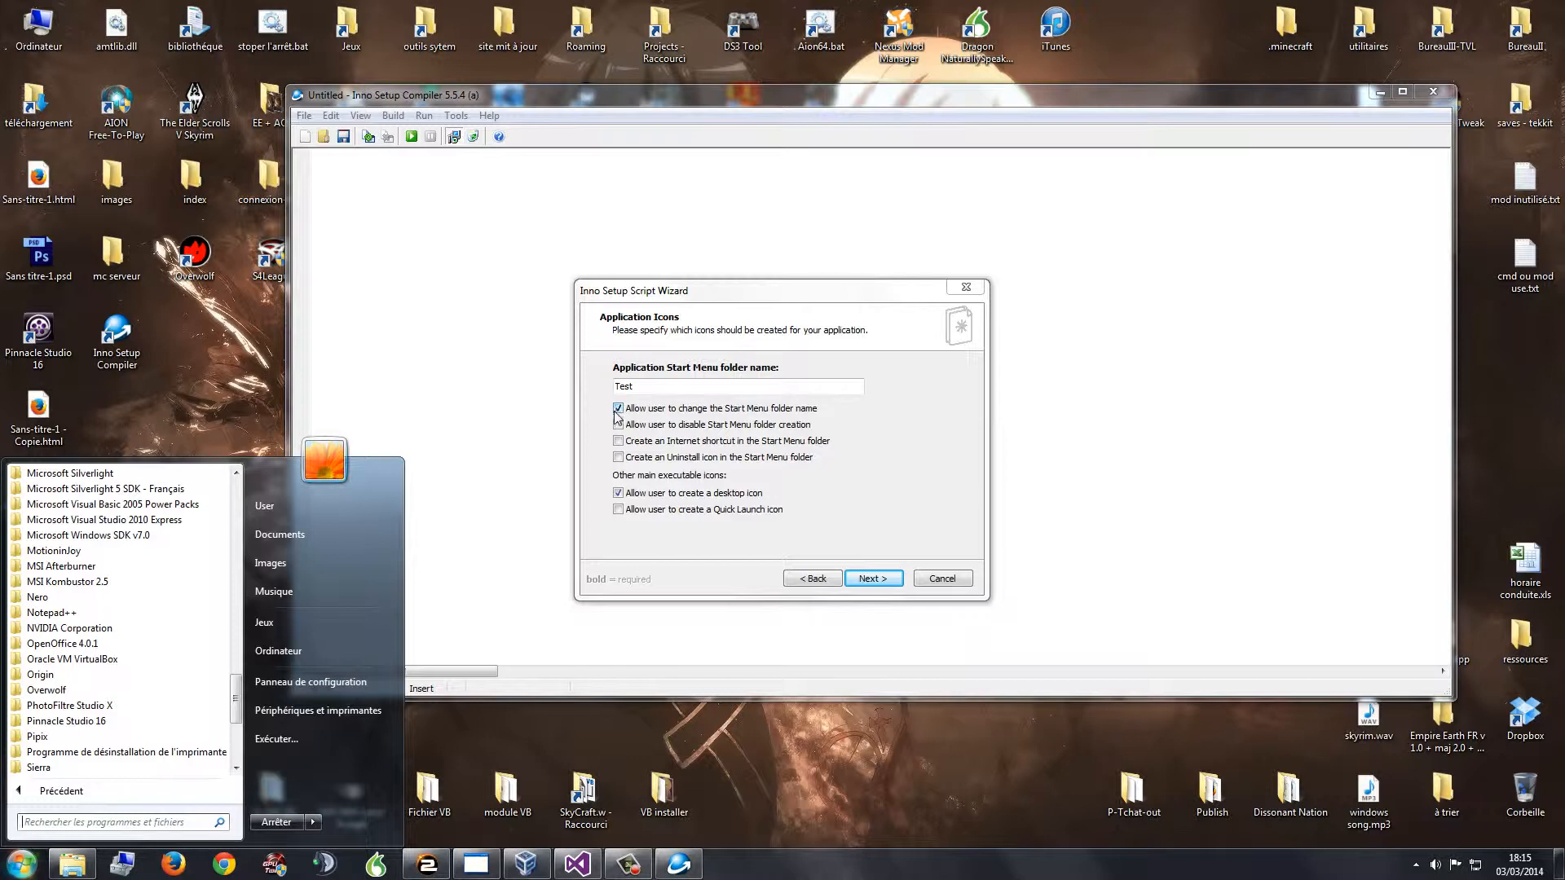
click(593, 444)
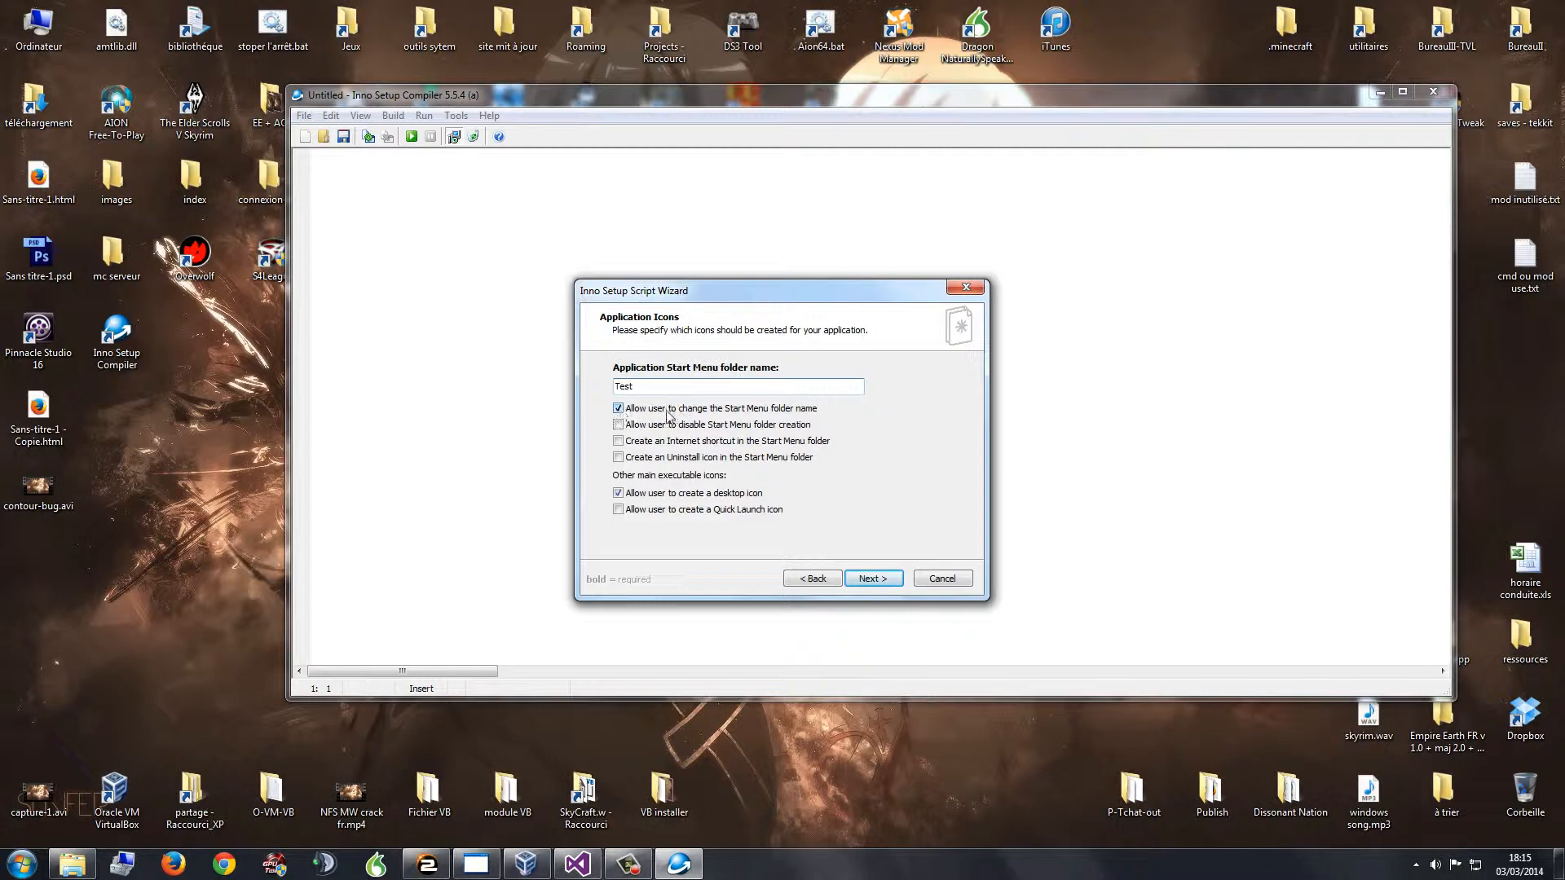
Step: Stop users from changing the 'Test' Start Menu folder and add an Internet shortcut to it
click(620, 411)
click(619, 411)
drag(655, 387, 595, 392)
click(627, 411)
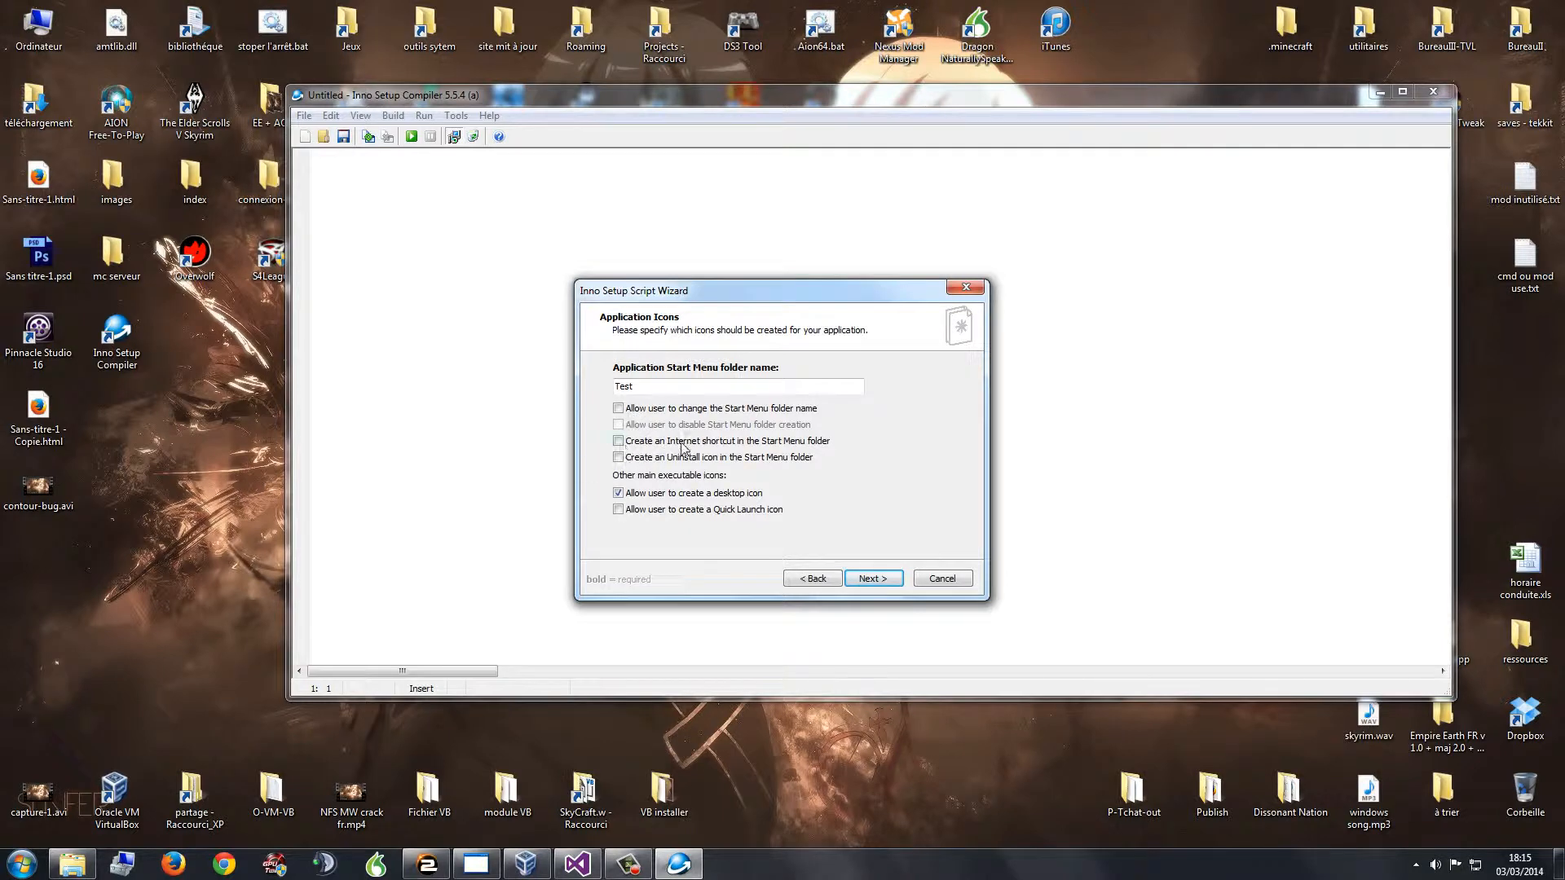
click(619, 440)
Step: Check the alaplaya and S4League Start menu folders, then advance to Application Documentation
click(22, 863)
click(45, 791)
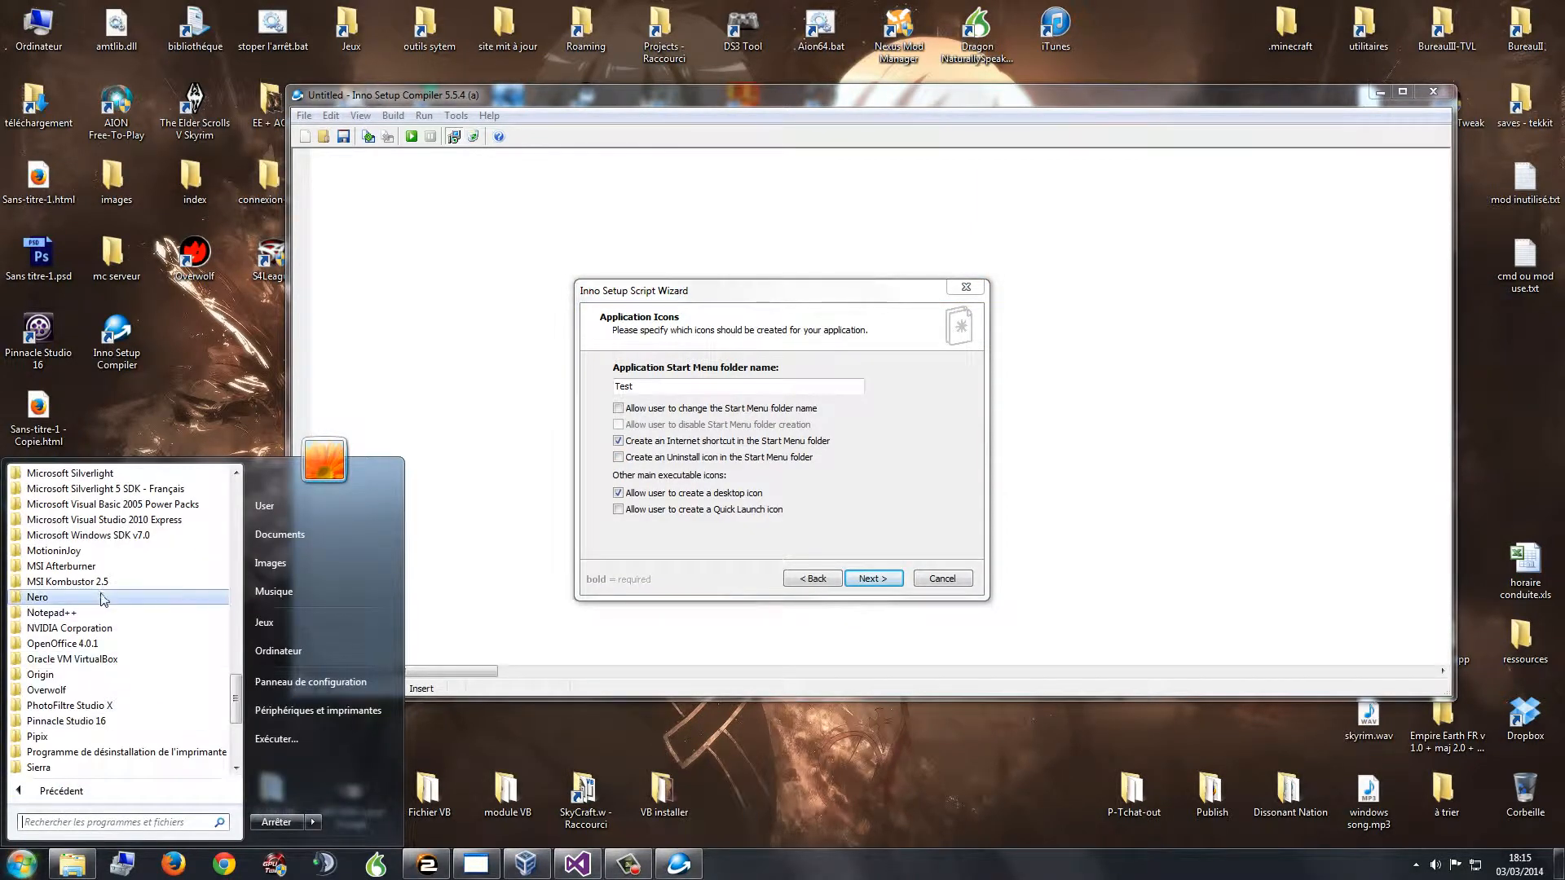
scroll(115, 604, up, 12)
scroll(115, 604, up, 3)
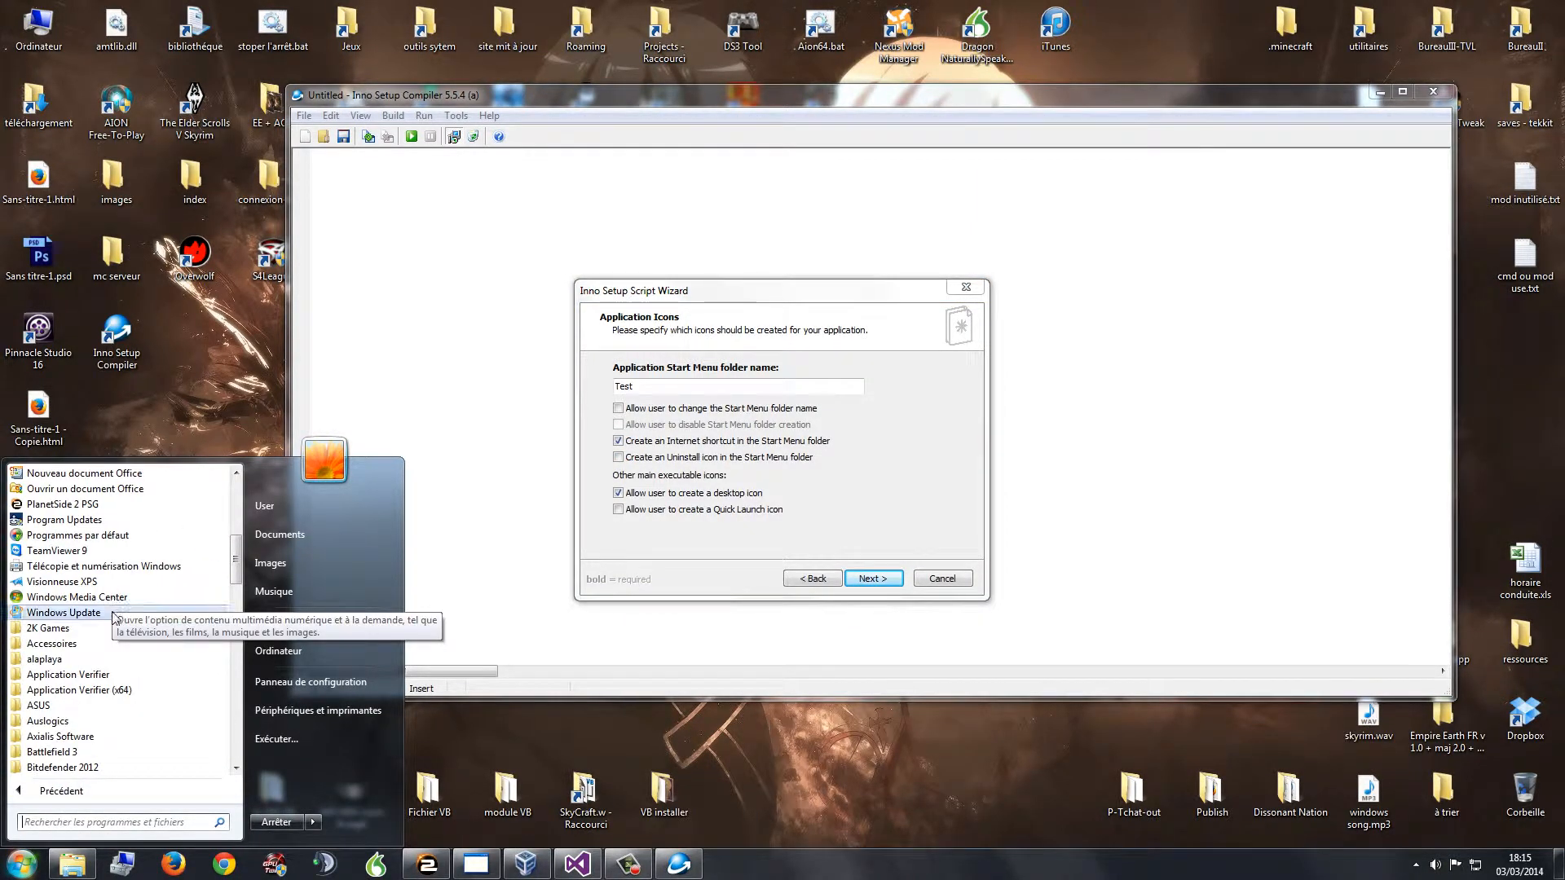
click(96, 658)
click(98, 676)
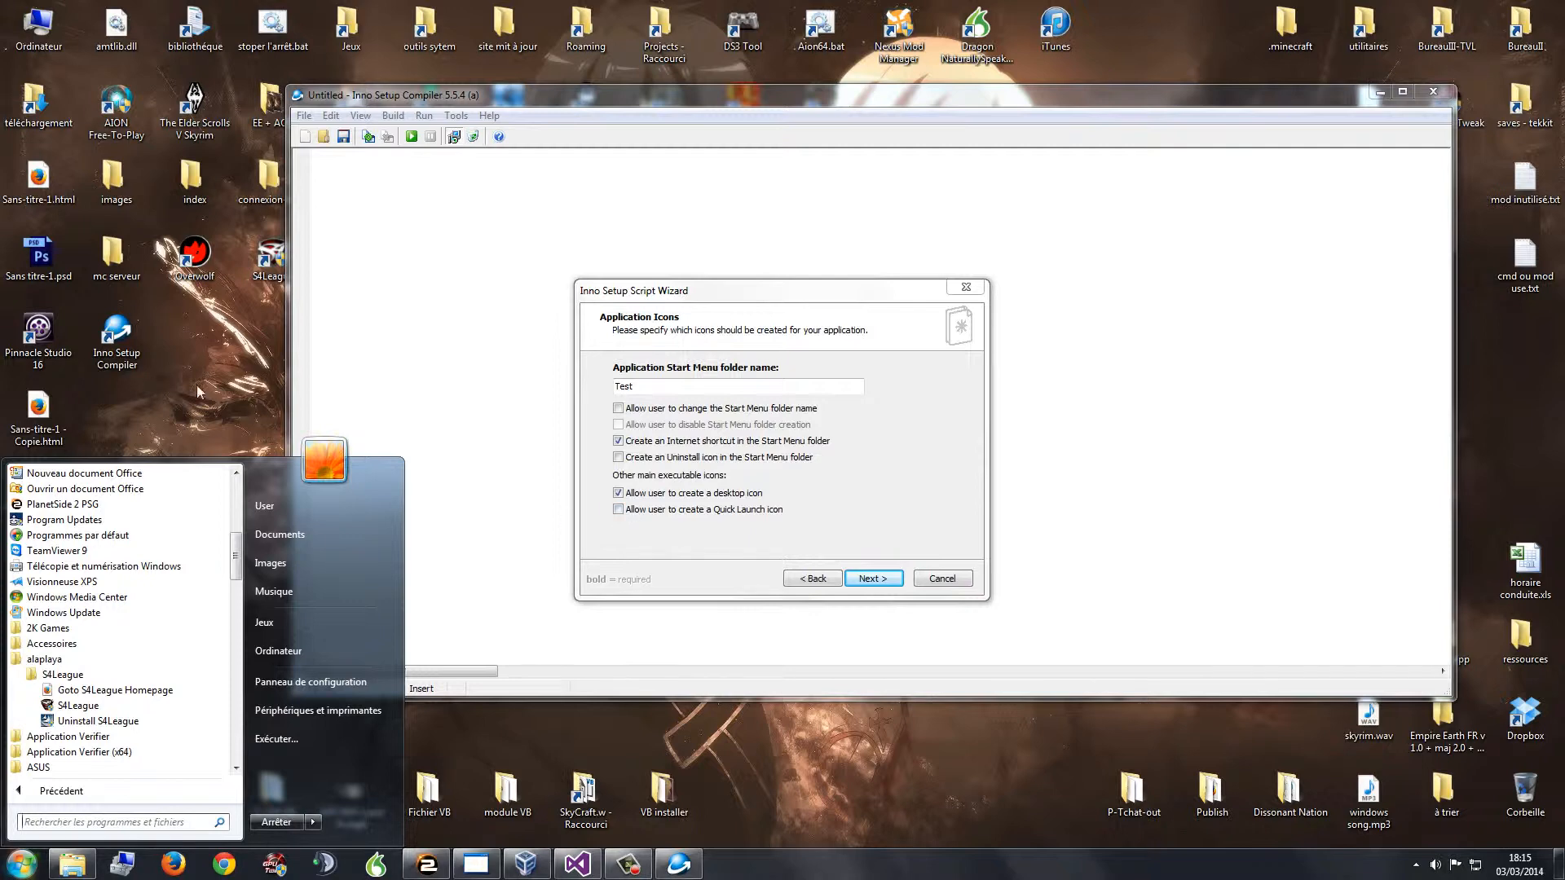
click(802, 533)
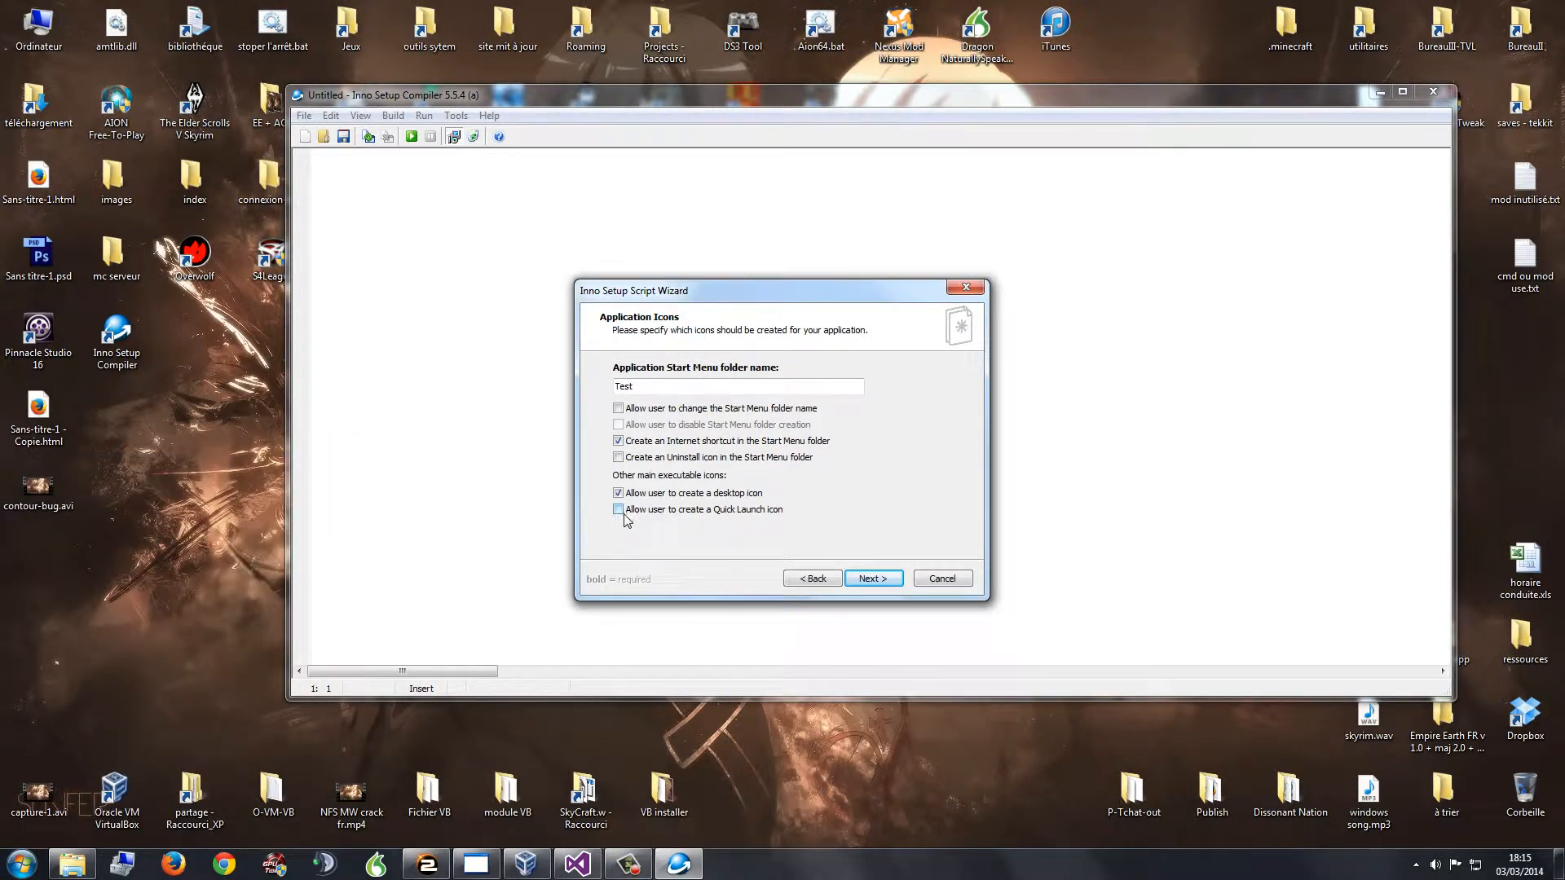
click(864, 574)
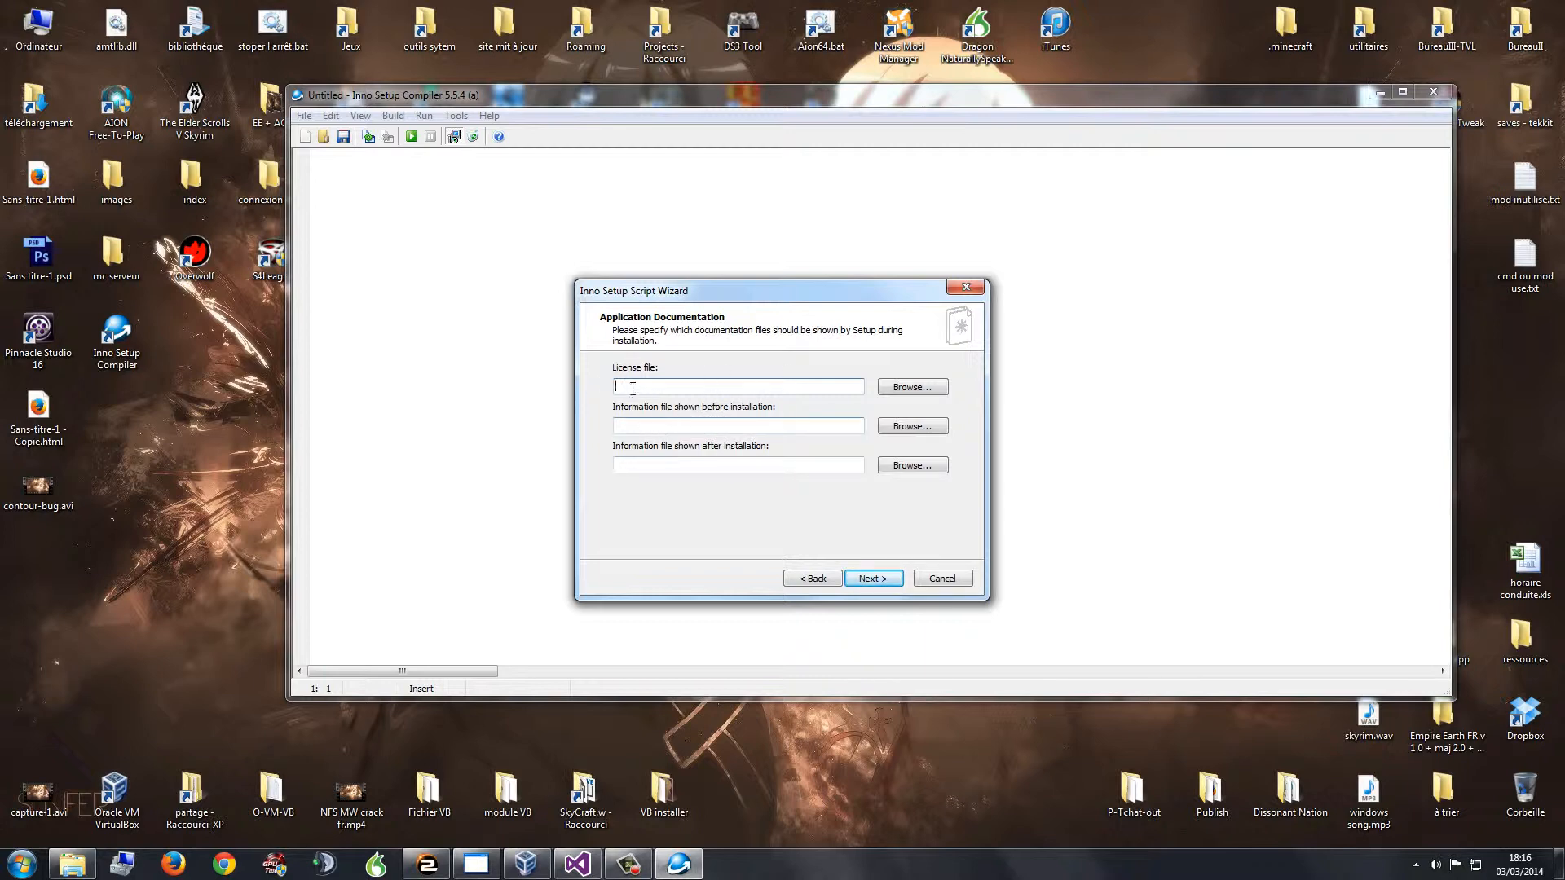
Step: Leave the before- and after-installation information fields empty and advance to Setup Languages
click(654, 424)
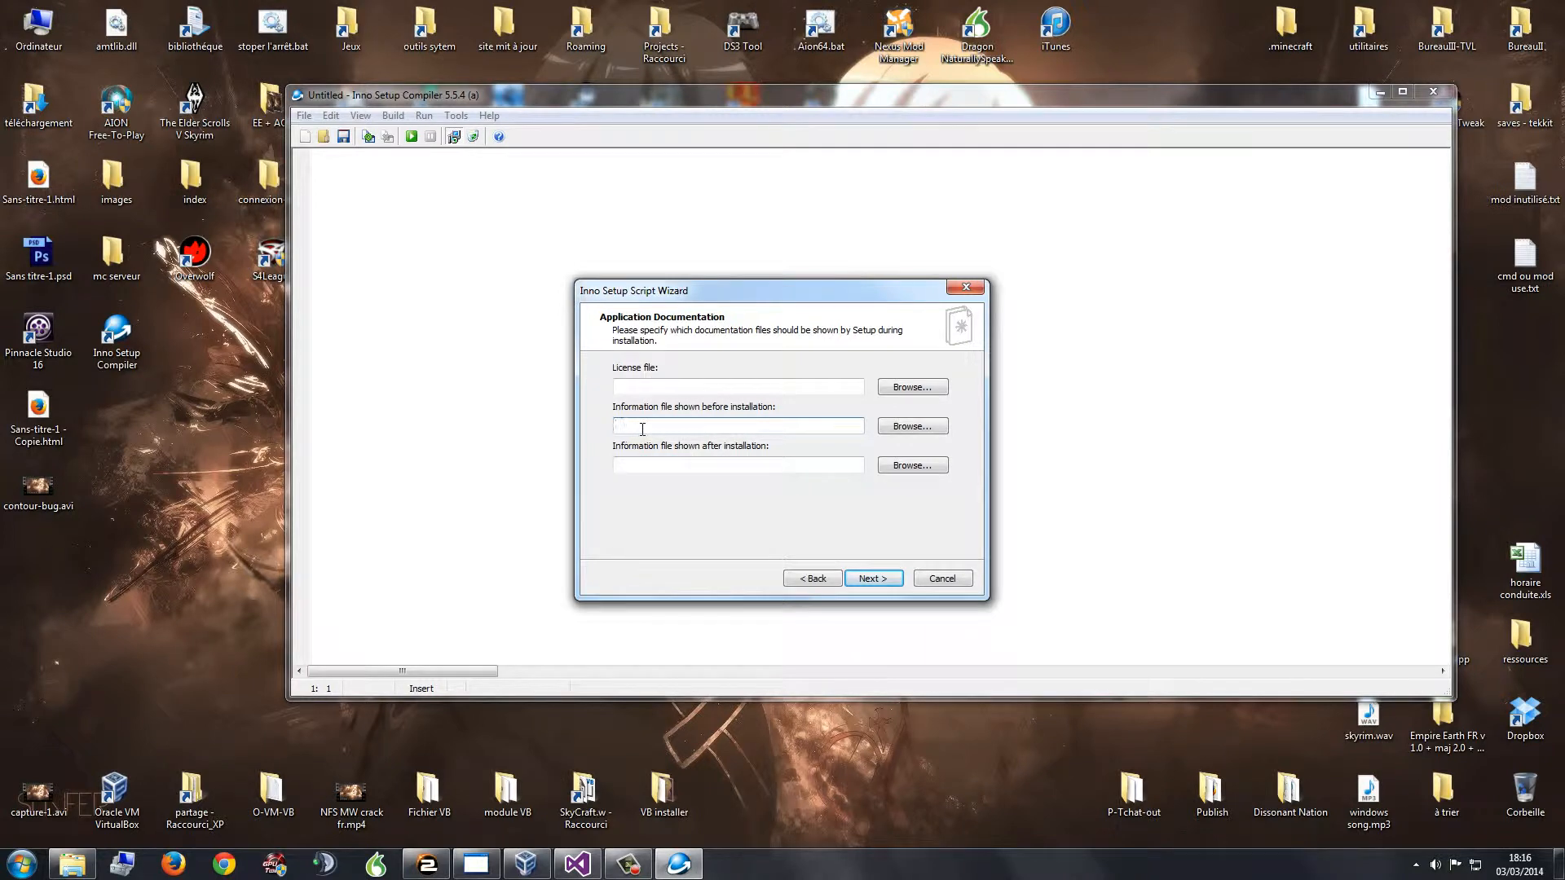
click(656, 462)
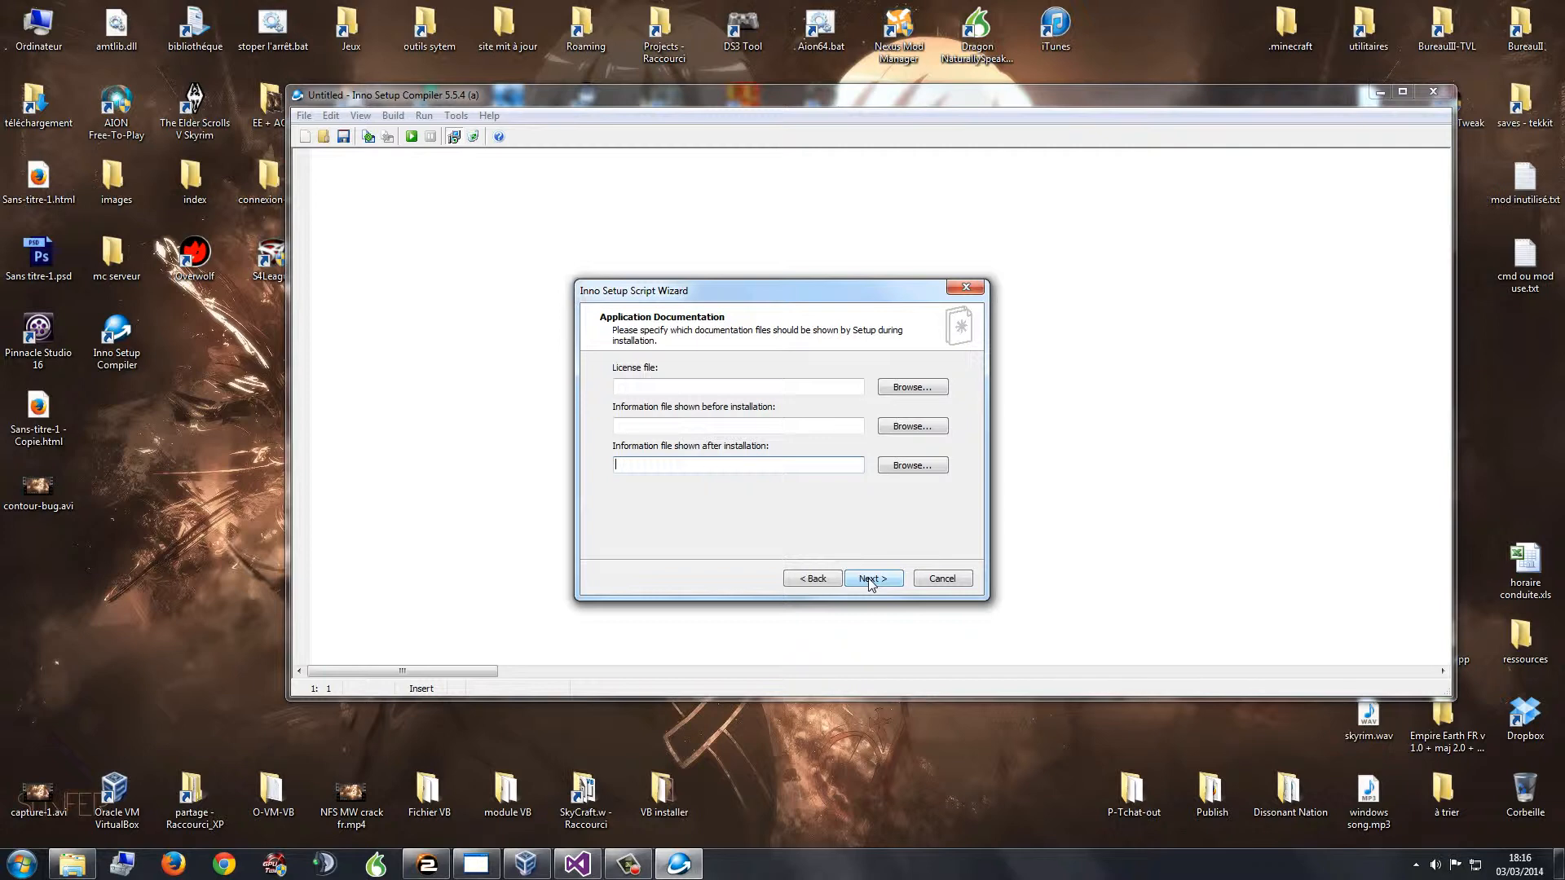
click(868, 579)
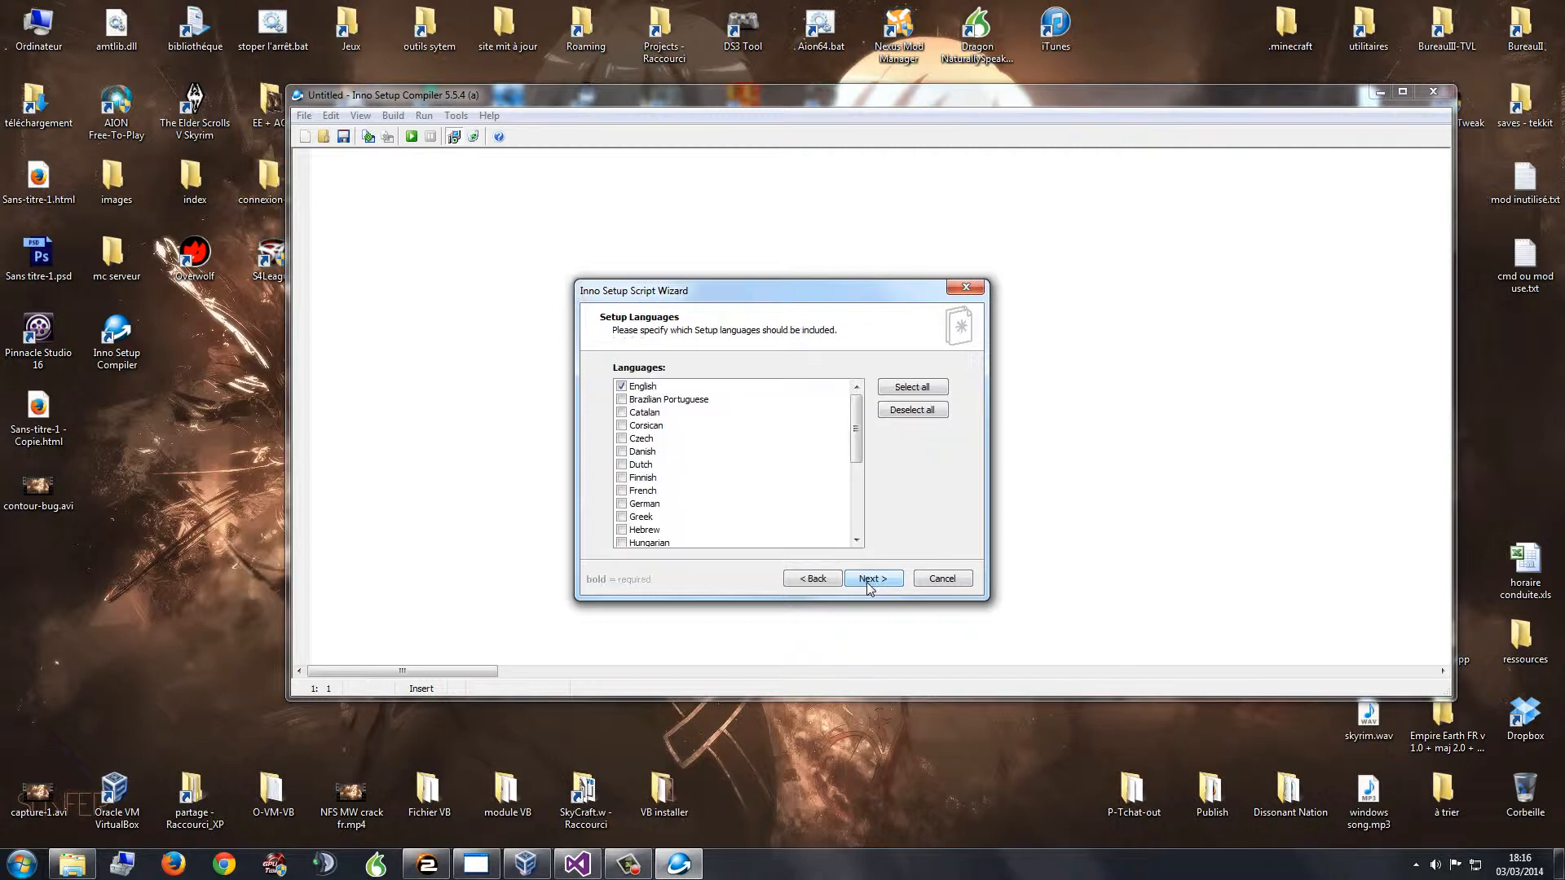
Step: Uncheck English, check French in the Languages list, and advance to Compiler Settings
mouse_move(852, 425)
mouse_down()
mouse_move(853, 522)
mouse_move(855, 403)
mouse_up()
drag(694, 292, 748, 291)
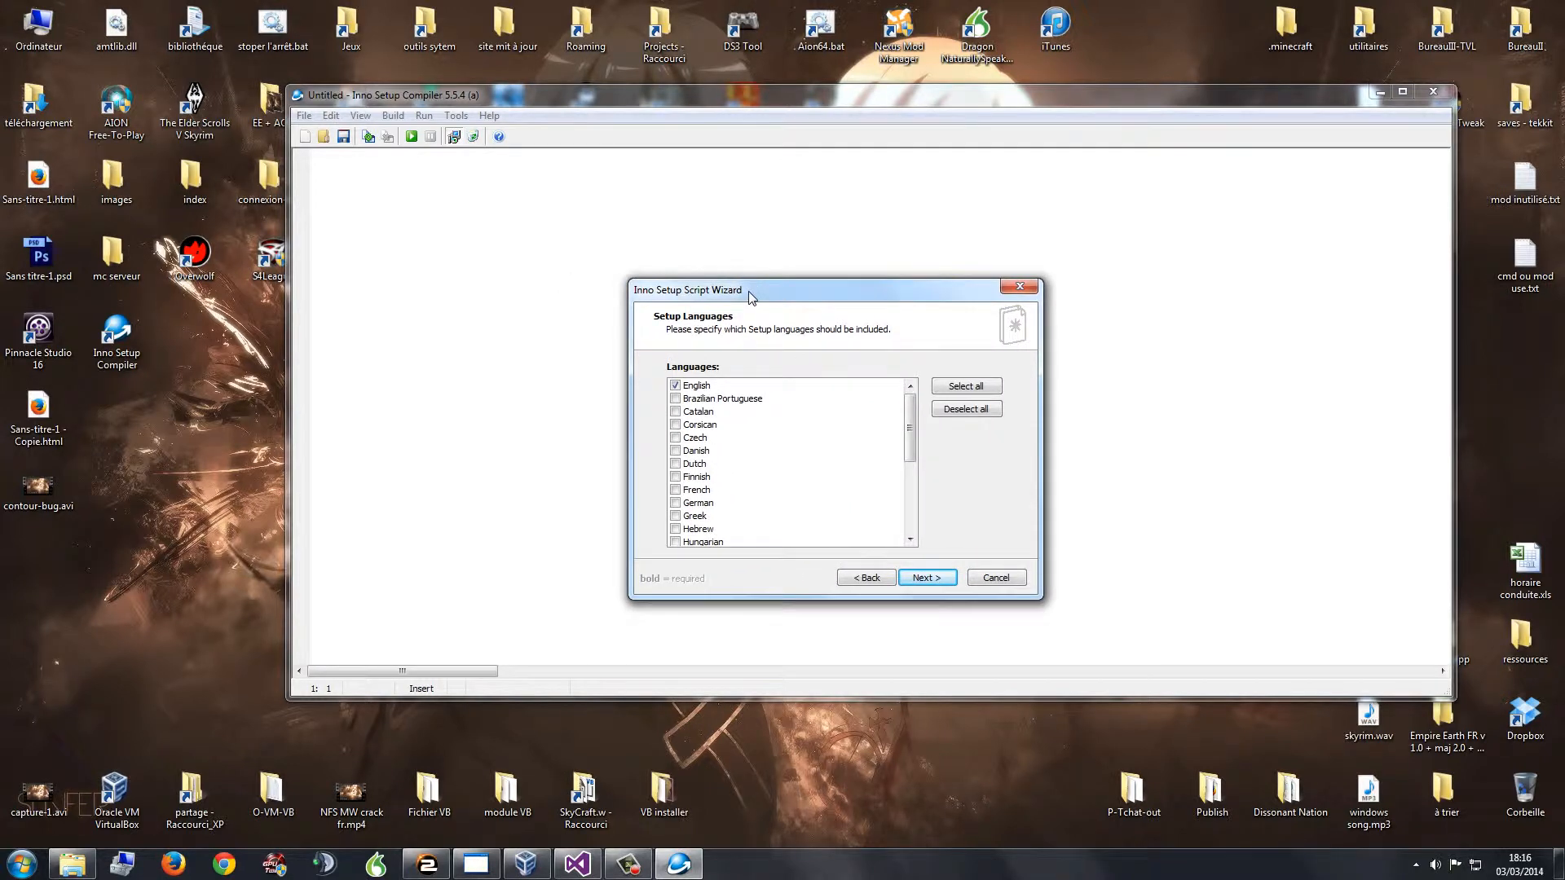
click(675, 386)
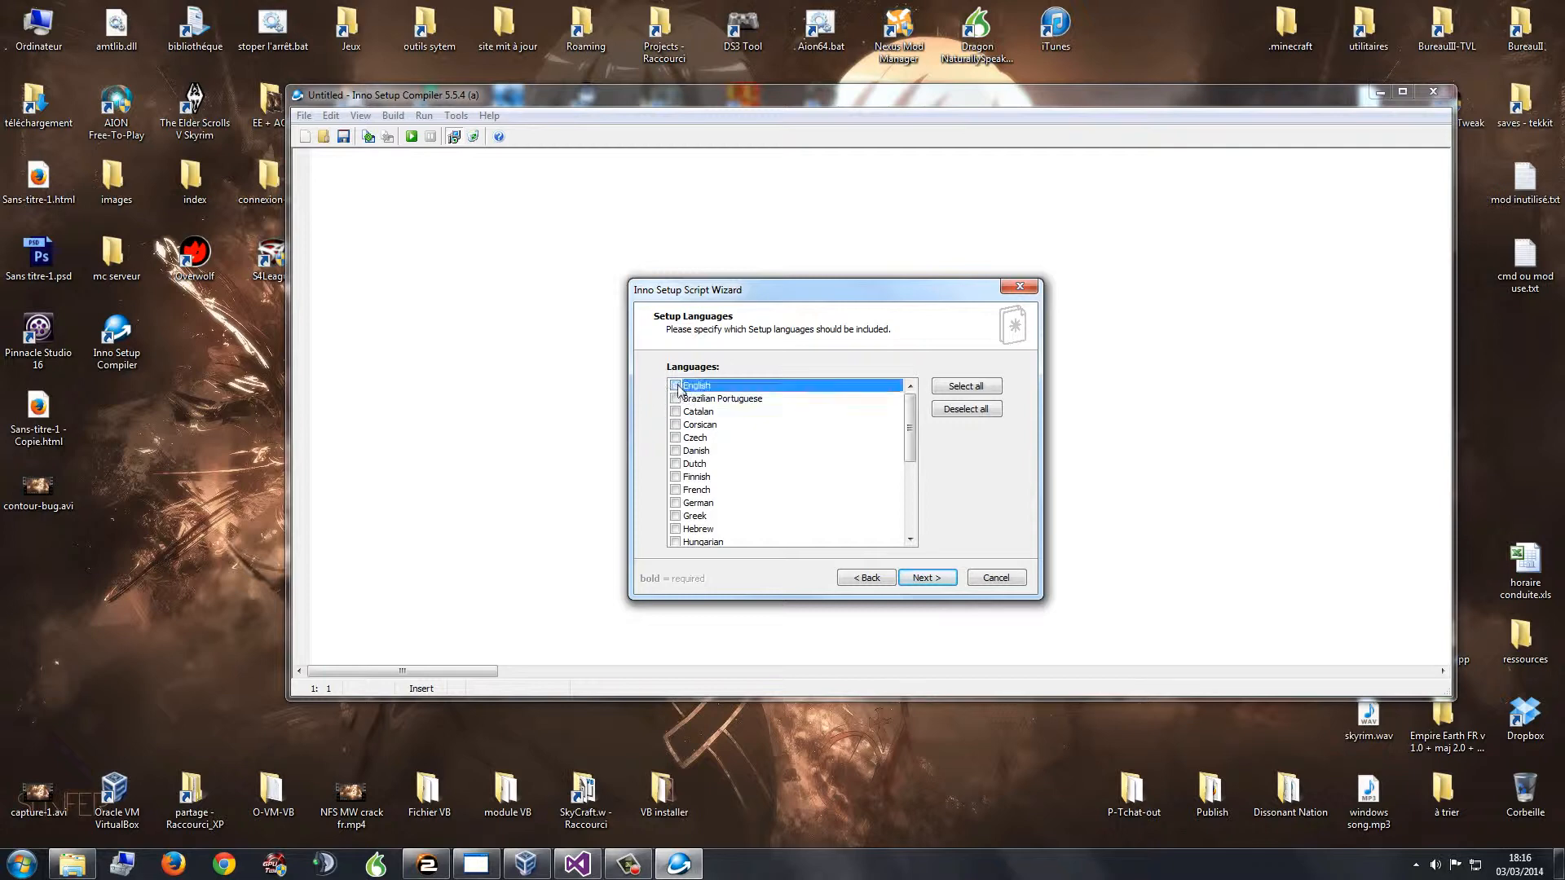
click(676, 490)
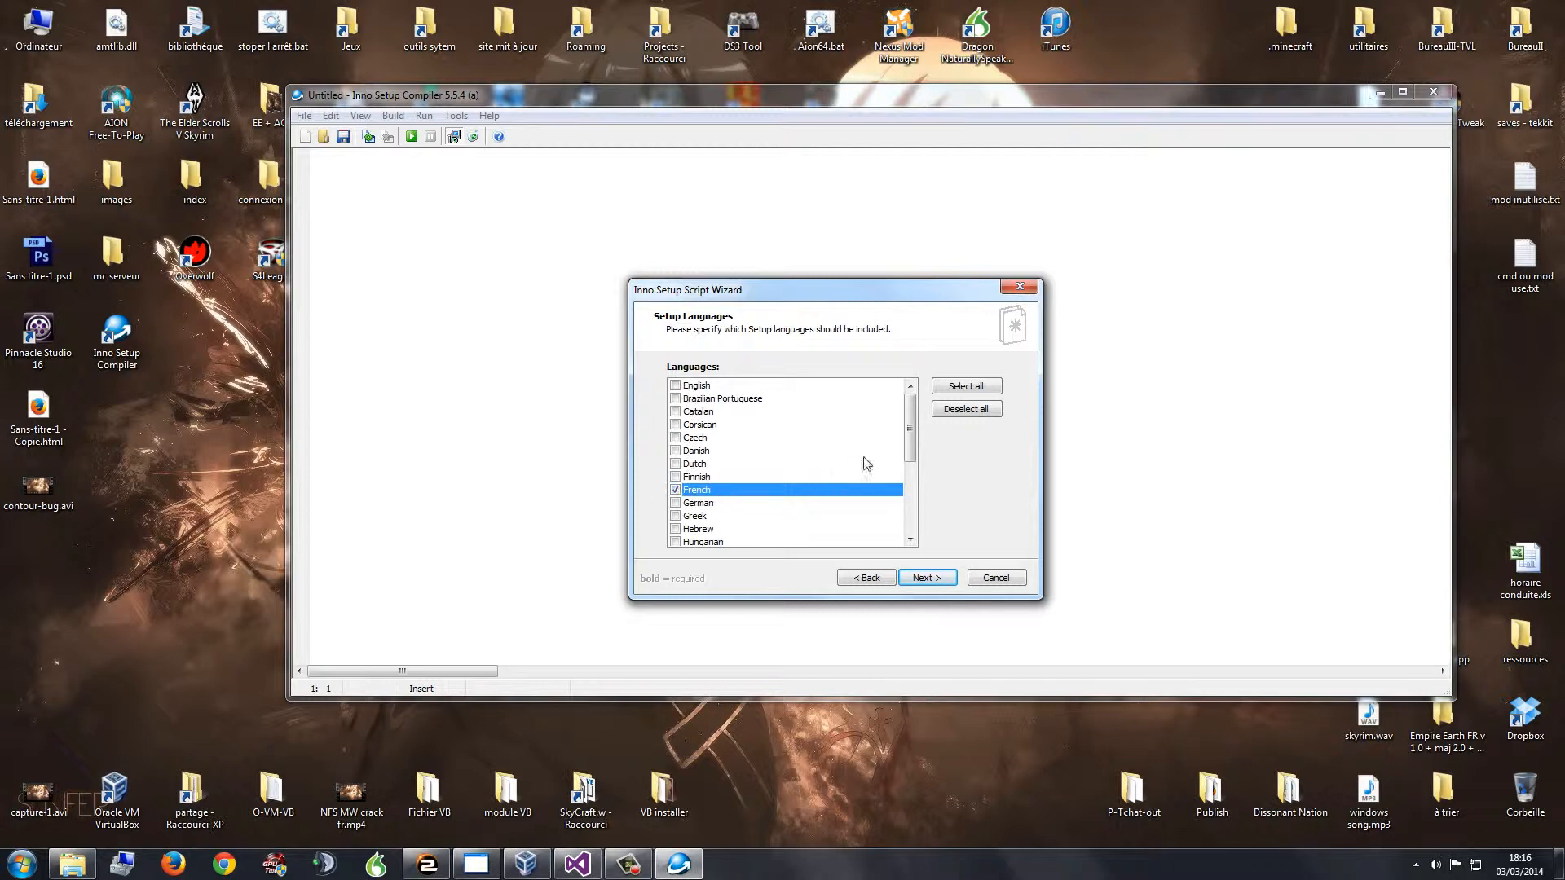
click(921, 578)
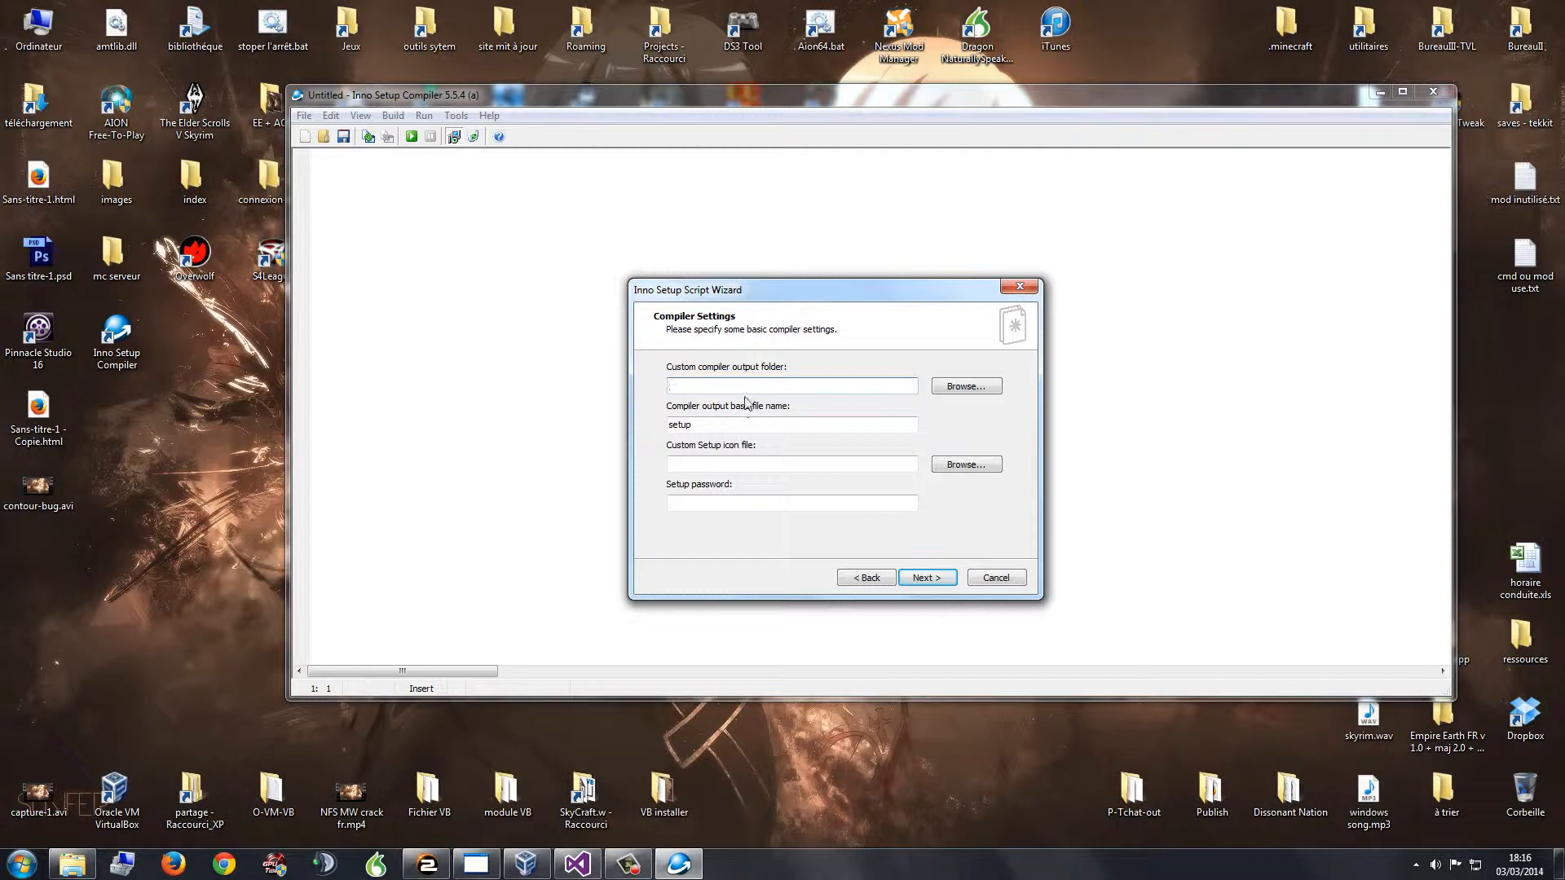
Step: Set the output folder to the Desktop and the output base file name to test-1.0.0.3-setup
click(940, 388)
click(691, 366)
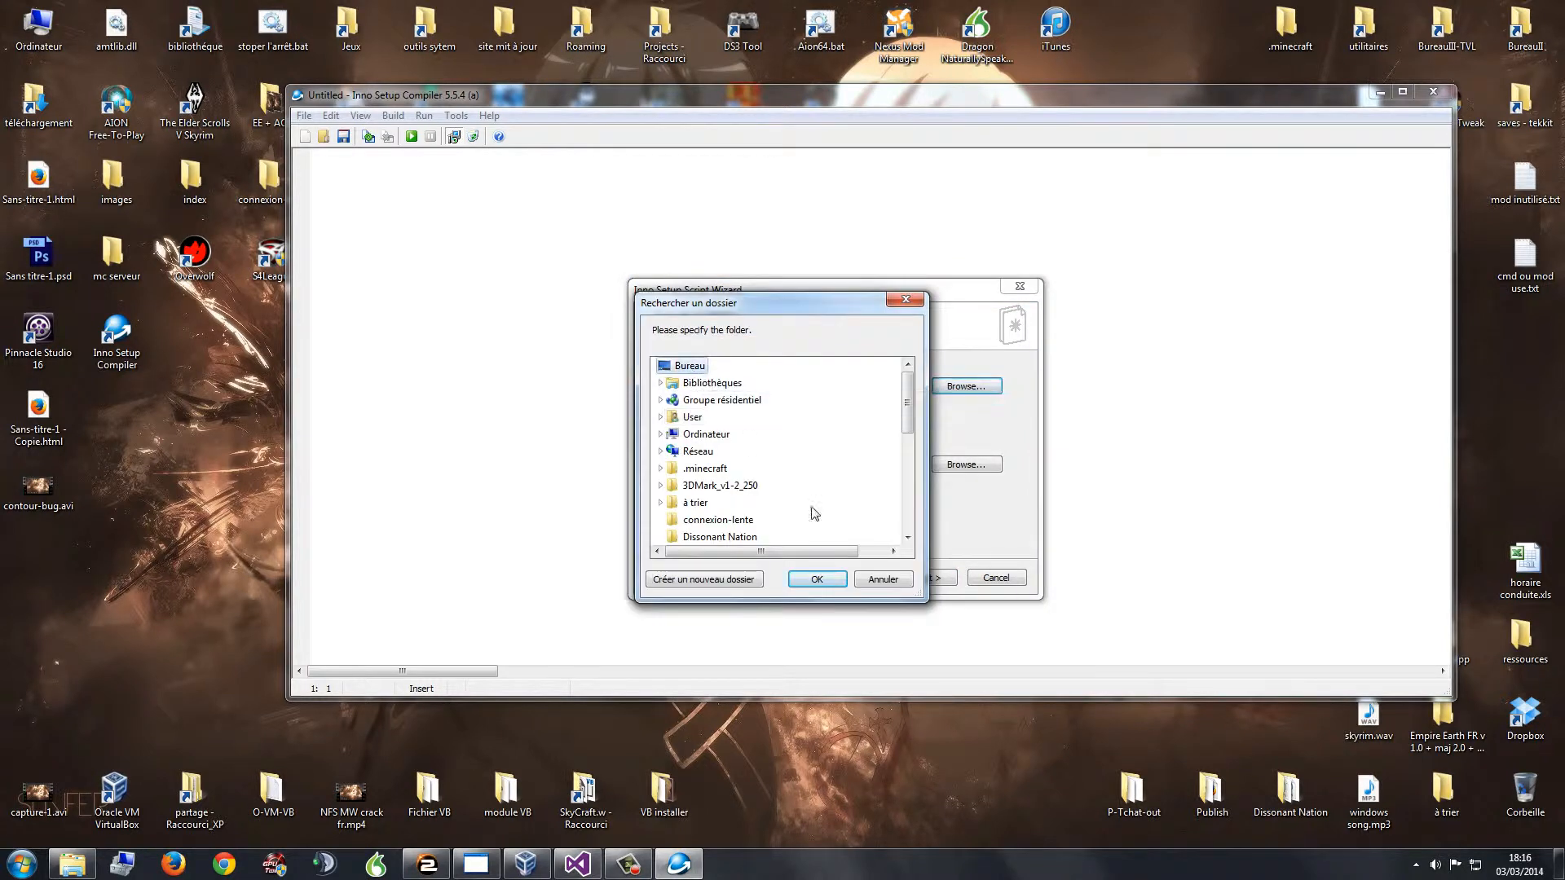
click(817, 578)
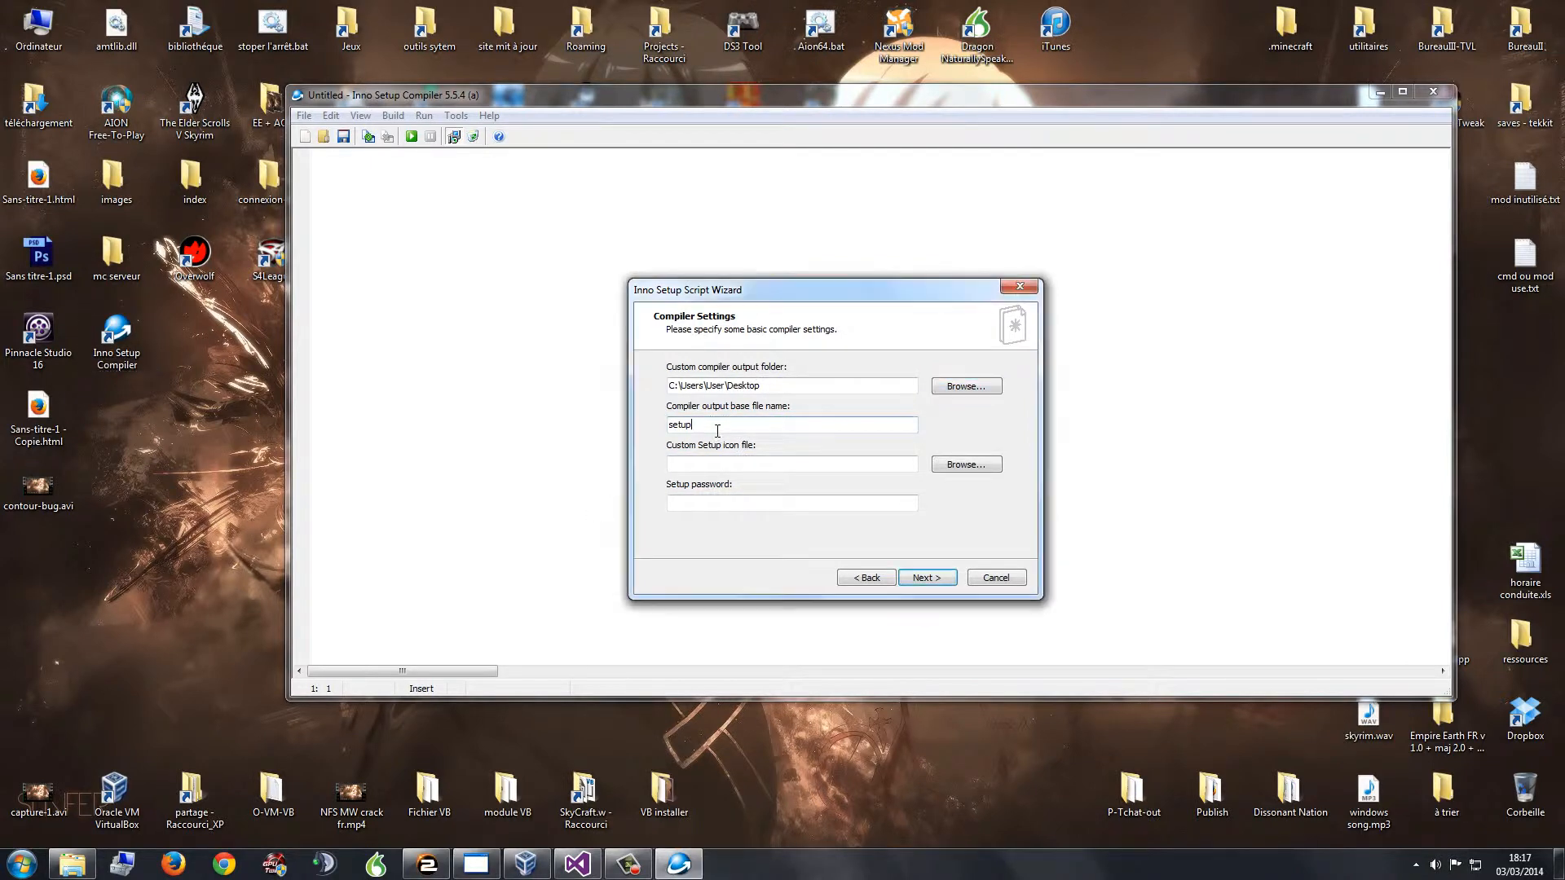
double_click(705, 424)
click(729, 426)
text(test-1.0.0.3-)
Step: Leave the custom setup icon and setup password empty and advance to the Preprocessor step
click(770, 465)
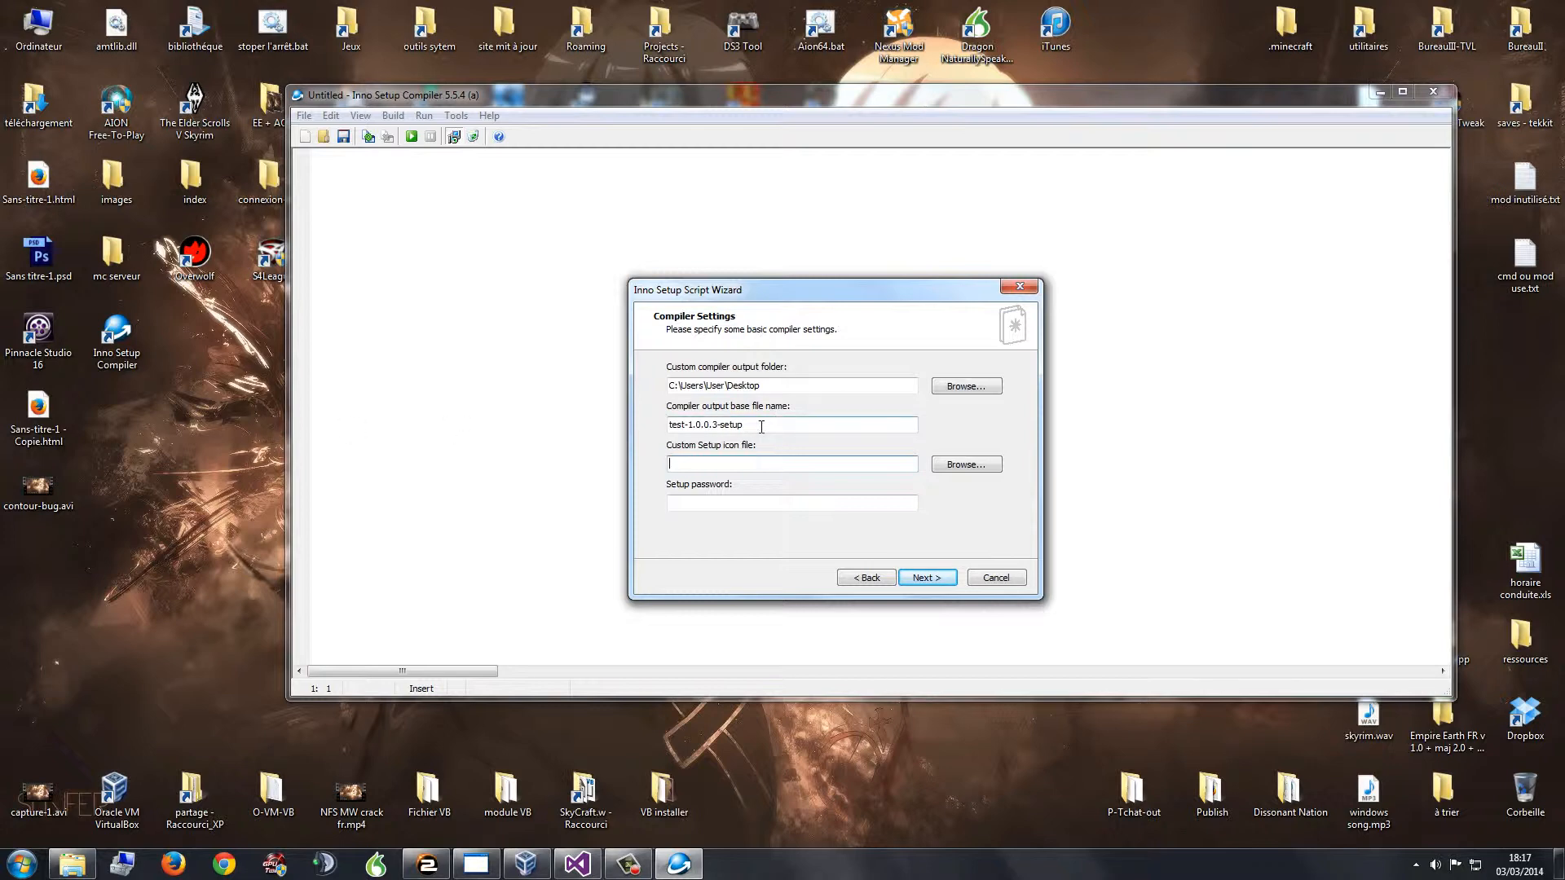
click(719, 502)
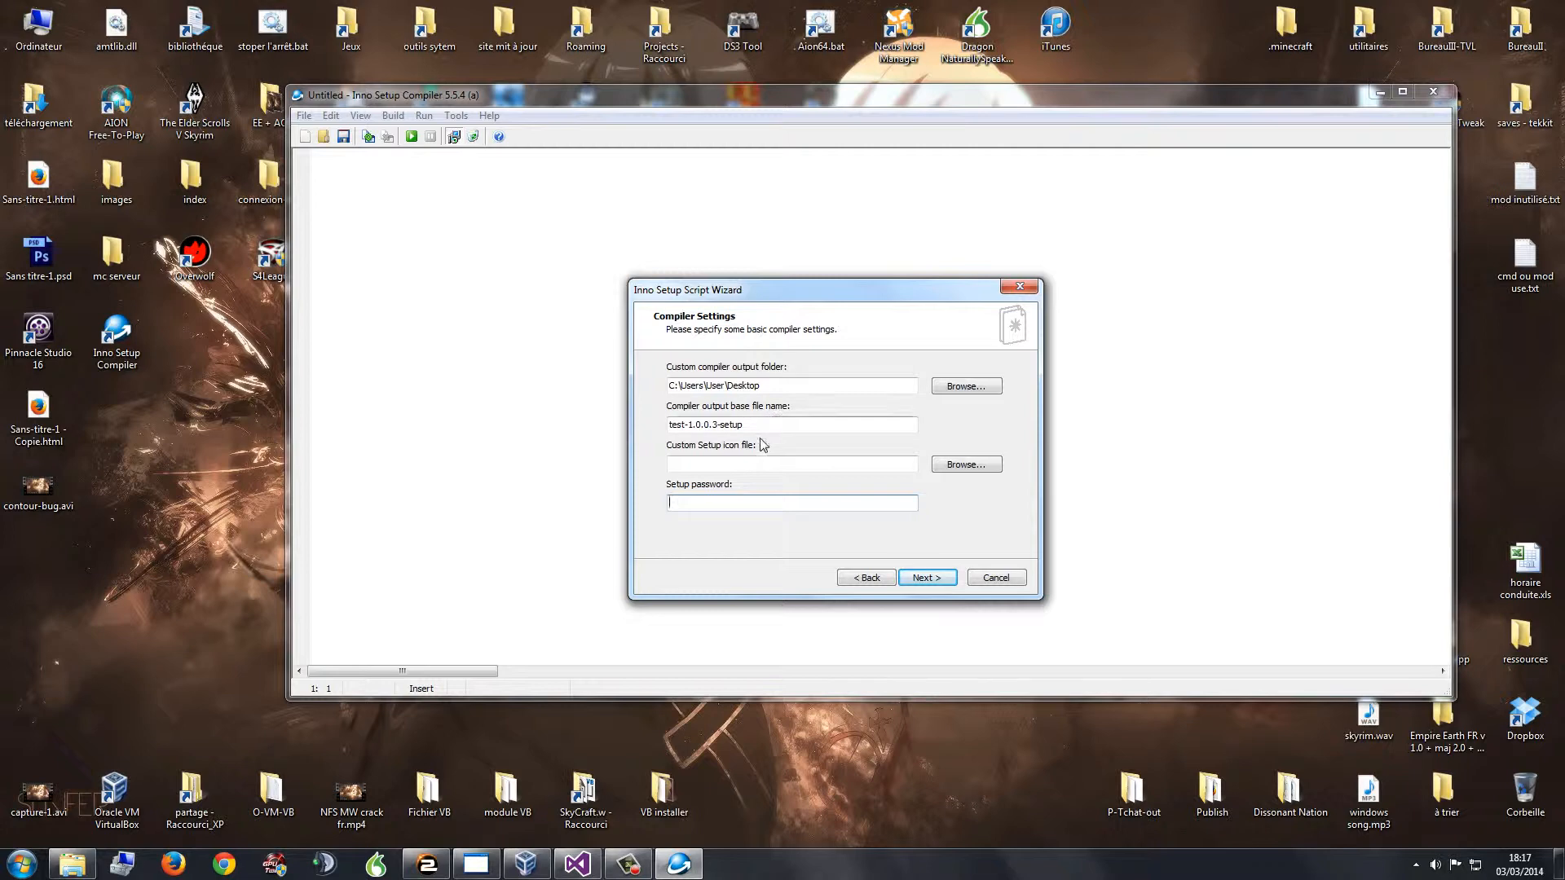
click(925, 578)
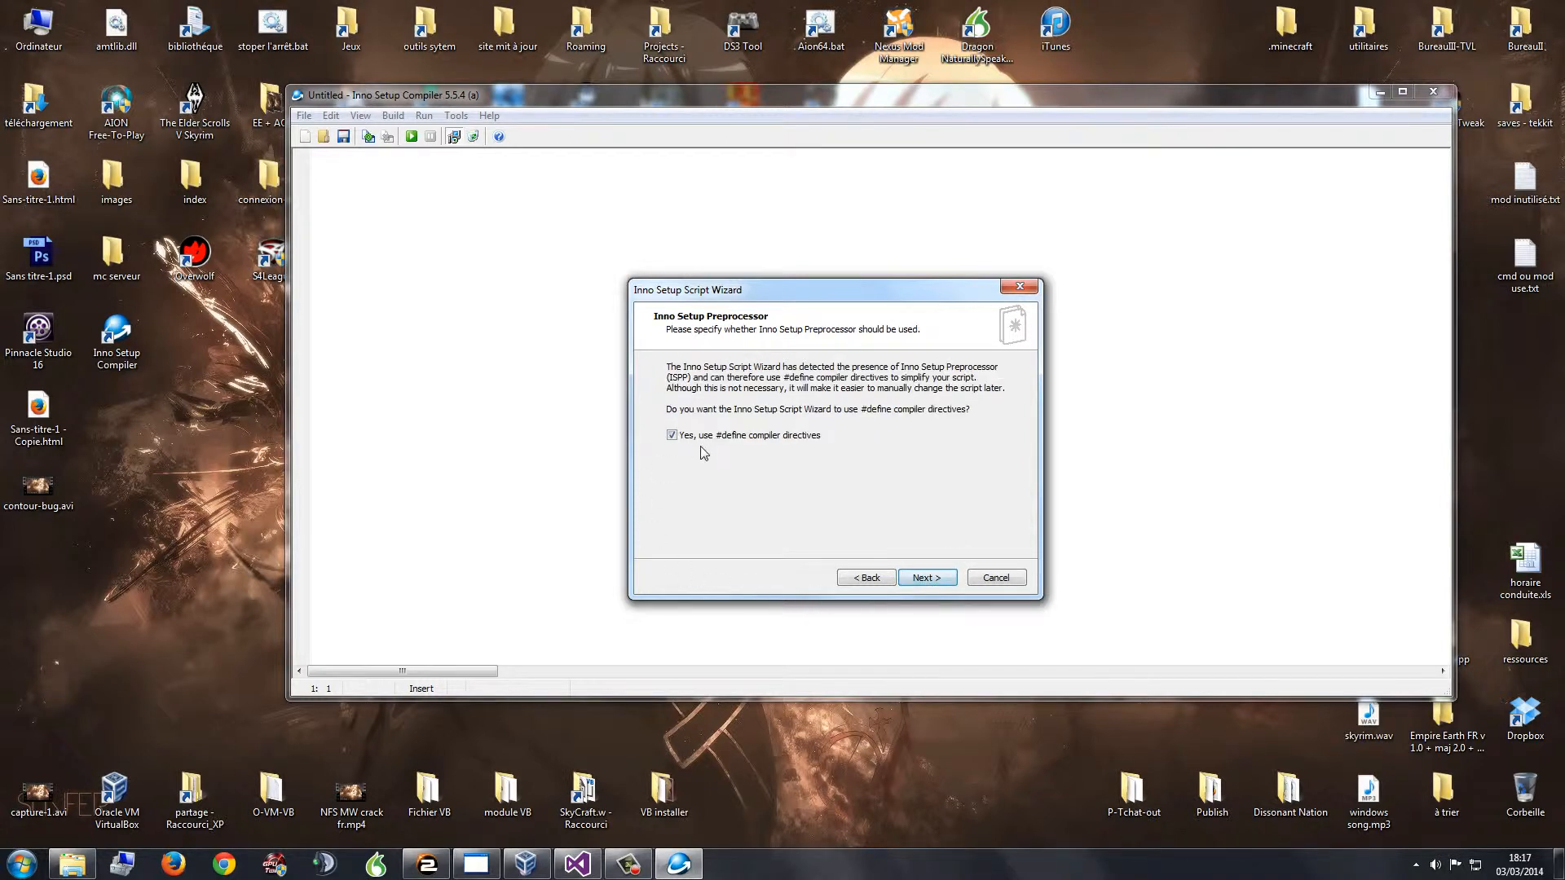
Step: Finish the Script Wizard and agree to compile the generated script now
click(928, 578)
click(928, 578)
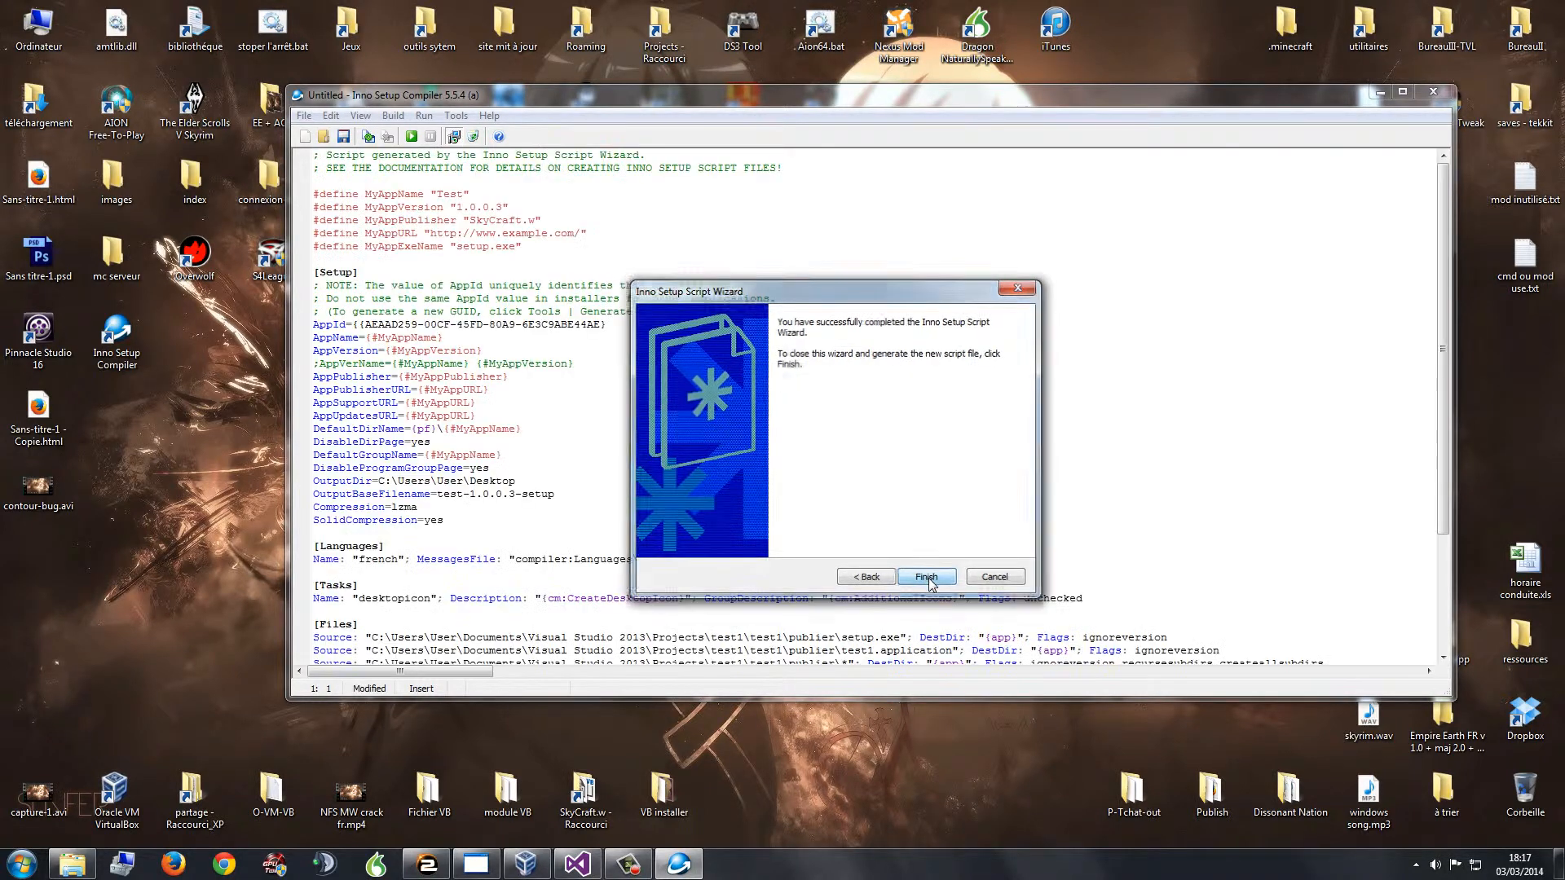
click(811, 493)
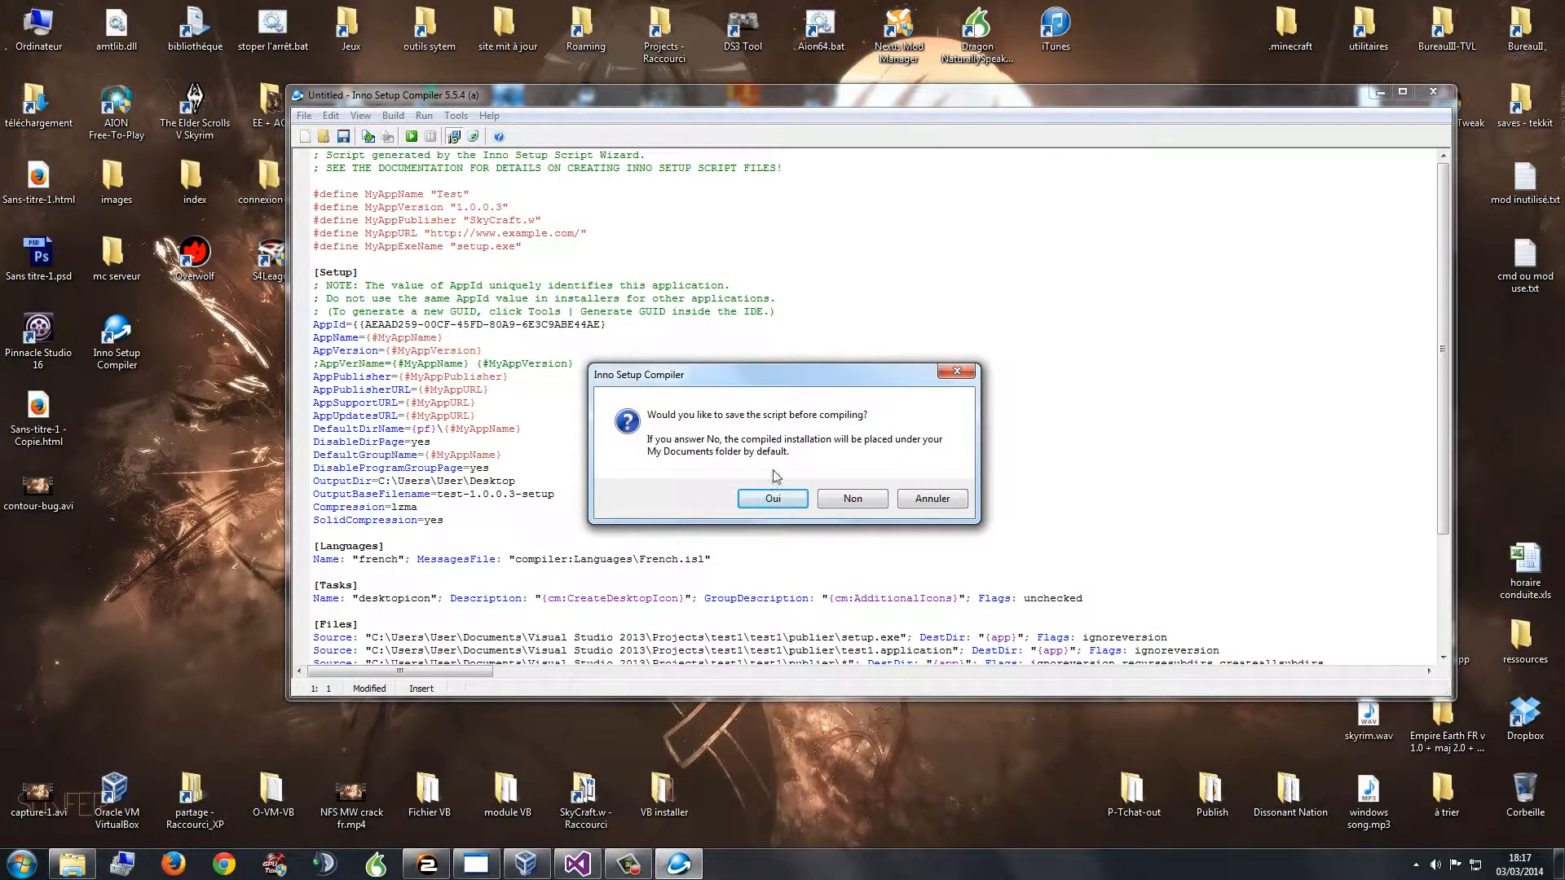
Step: Save the script as test.iss on the Desktop so compilation starts
click(778, 500)
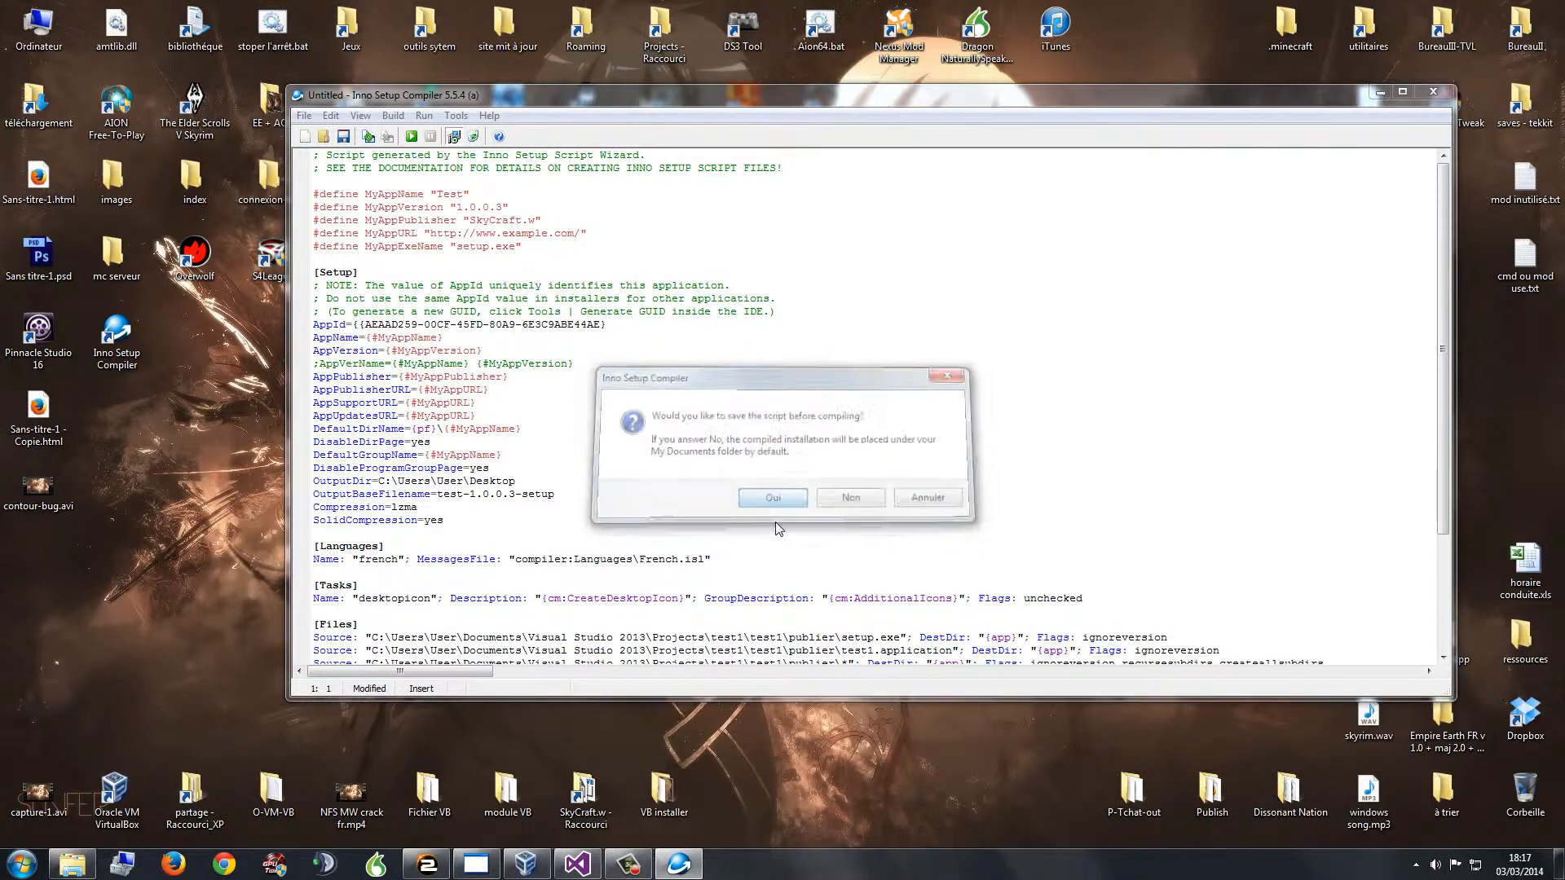
click(353, 236)
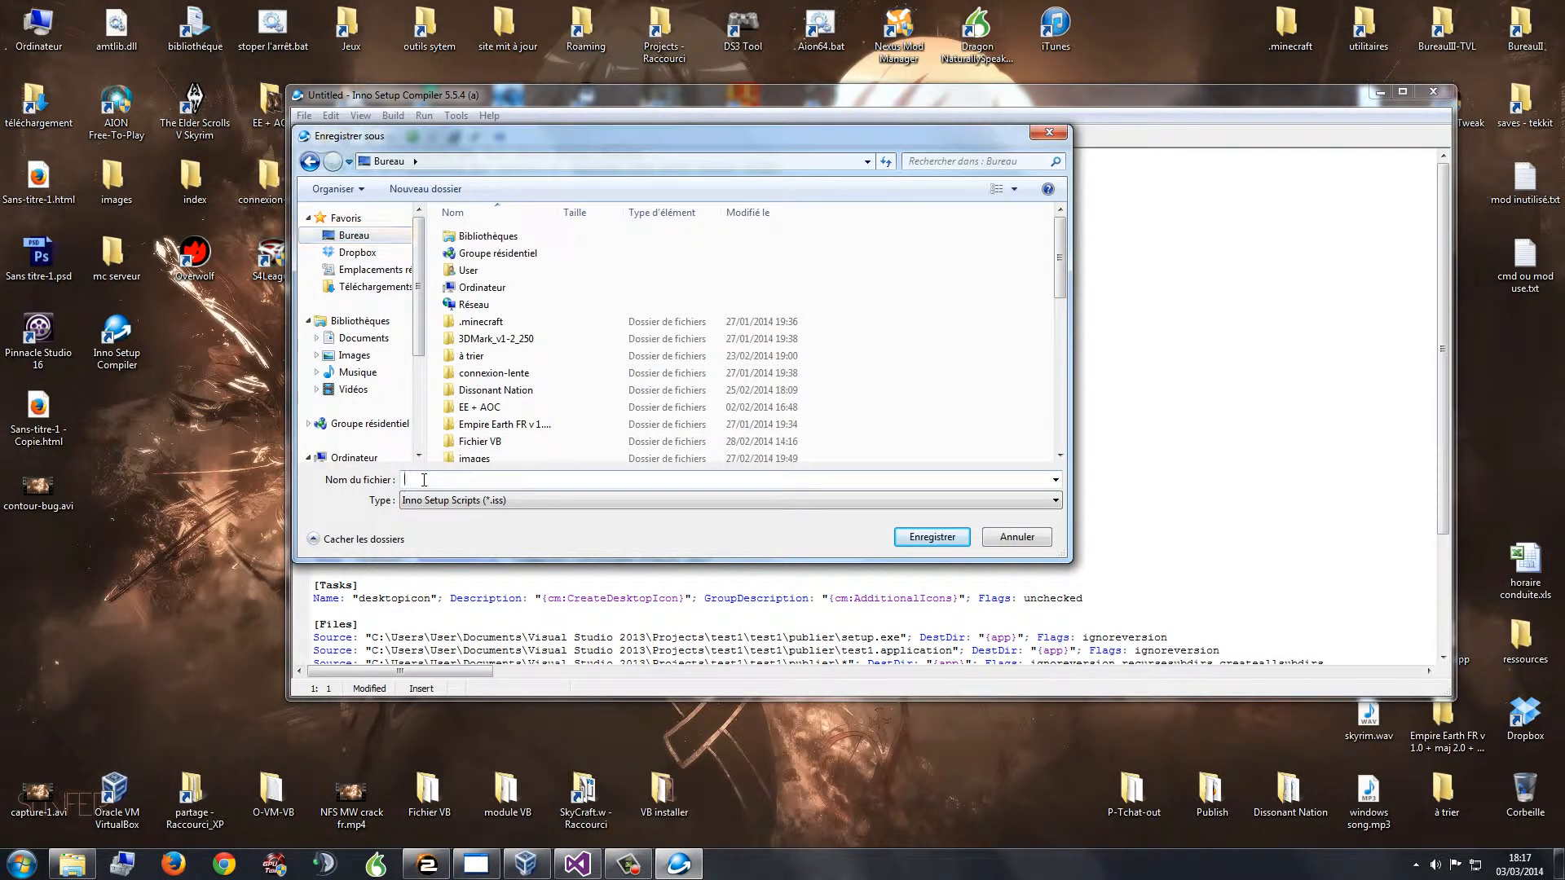
text(test)
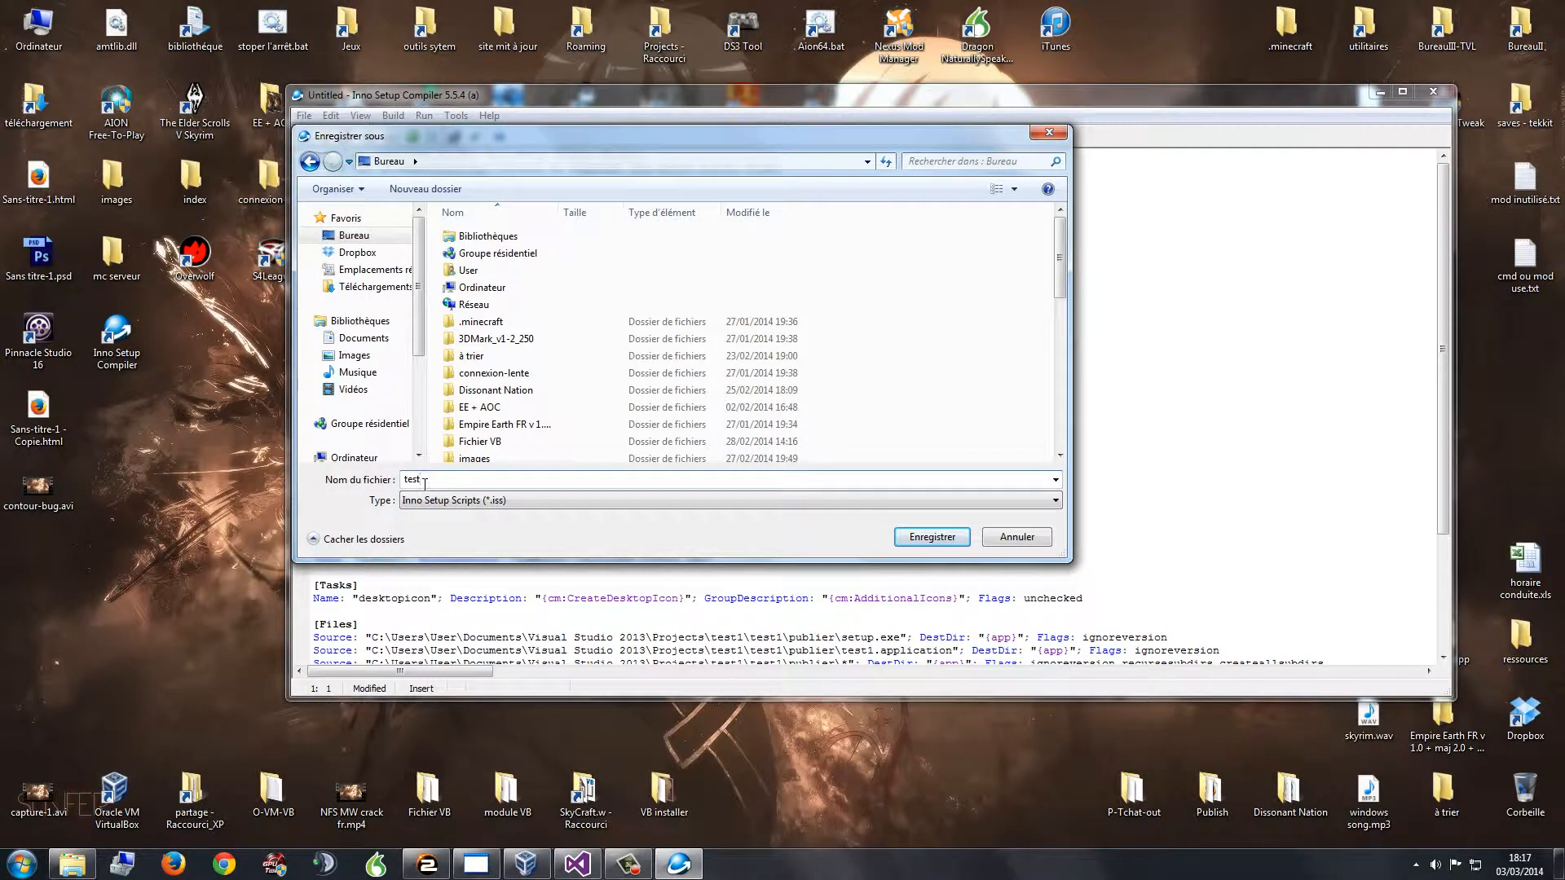
click(937, 538)
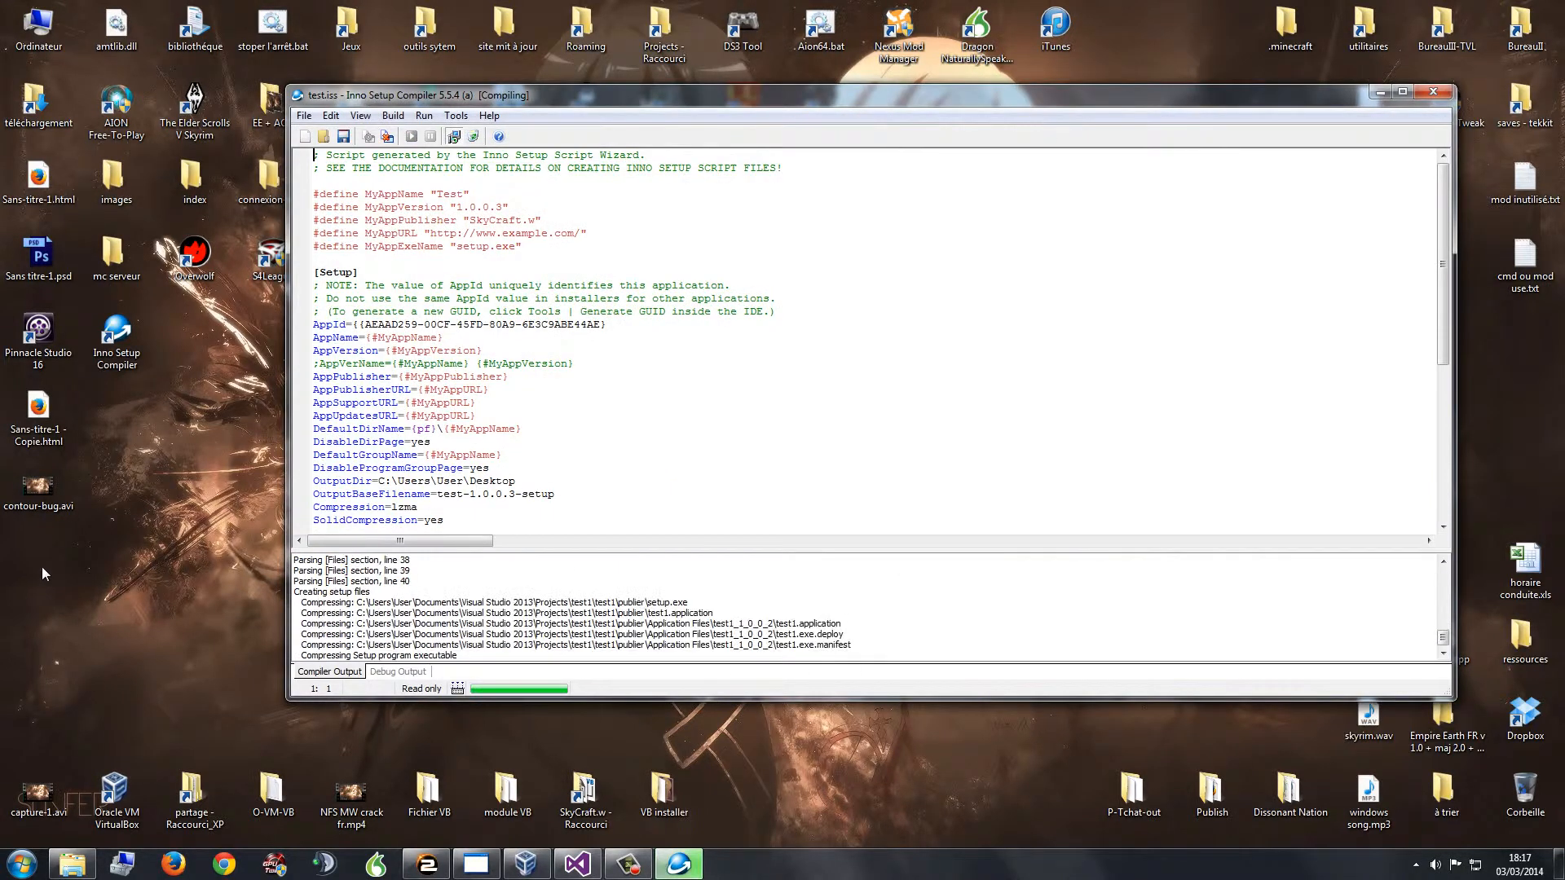
click(59, 557)
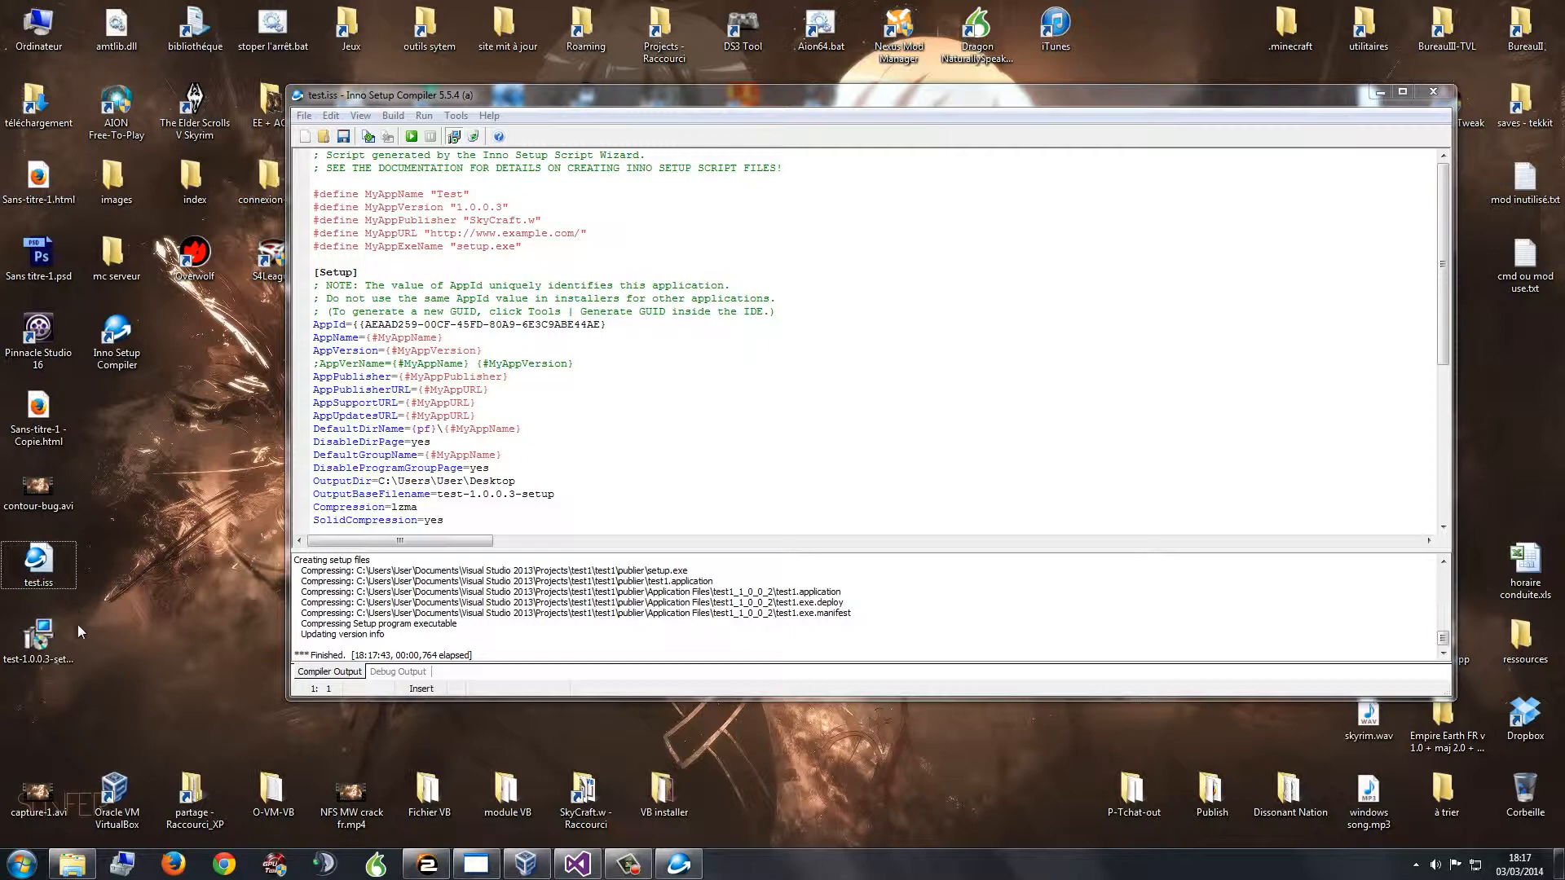
click(75, 645)
click(63, 559)
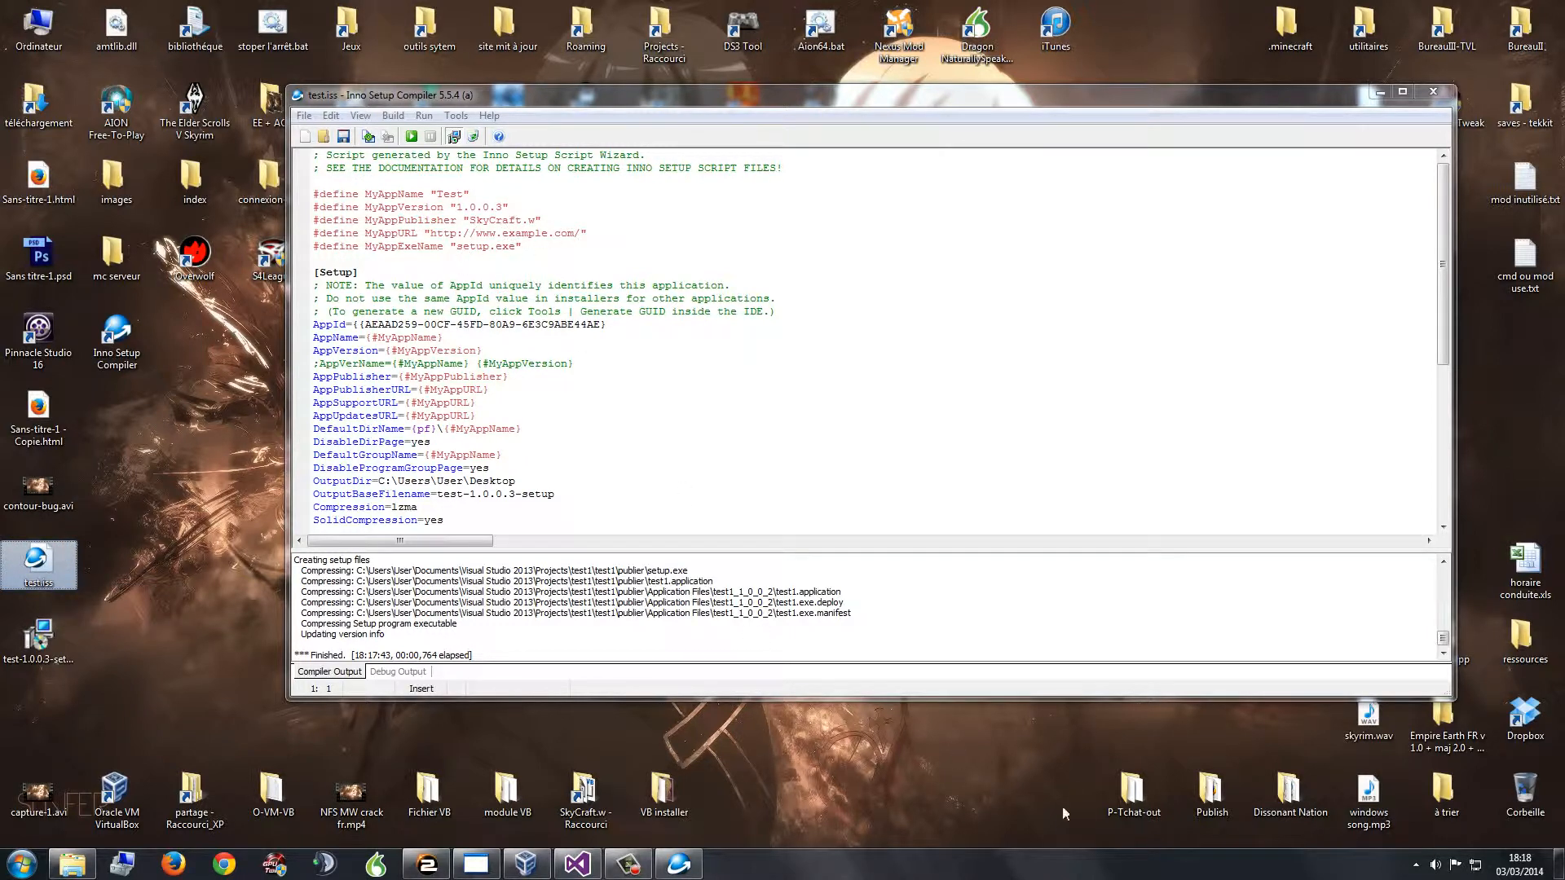
click(72, 864)
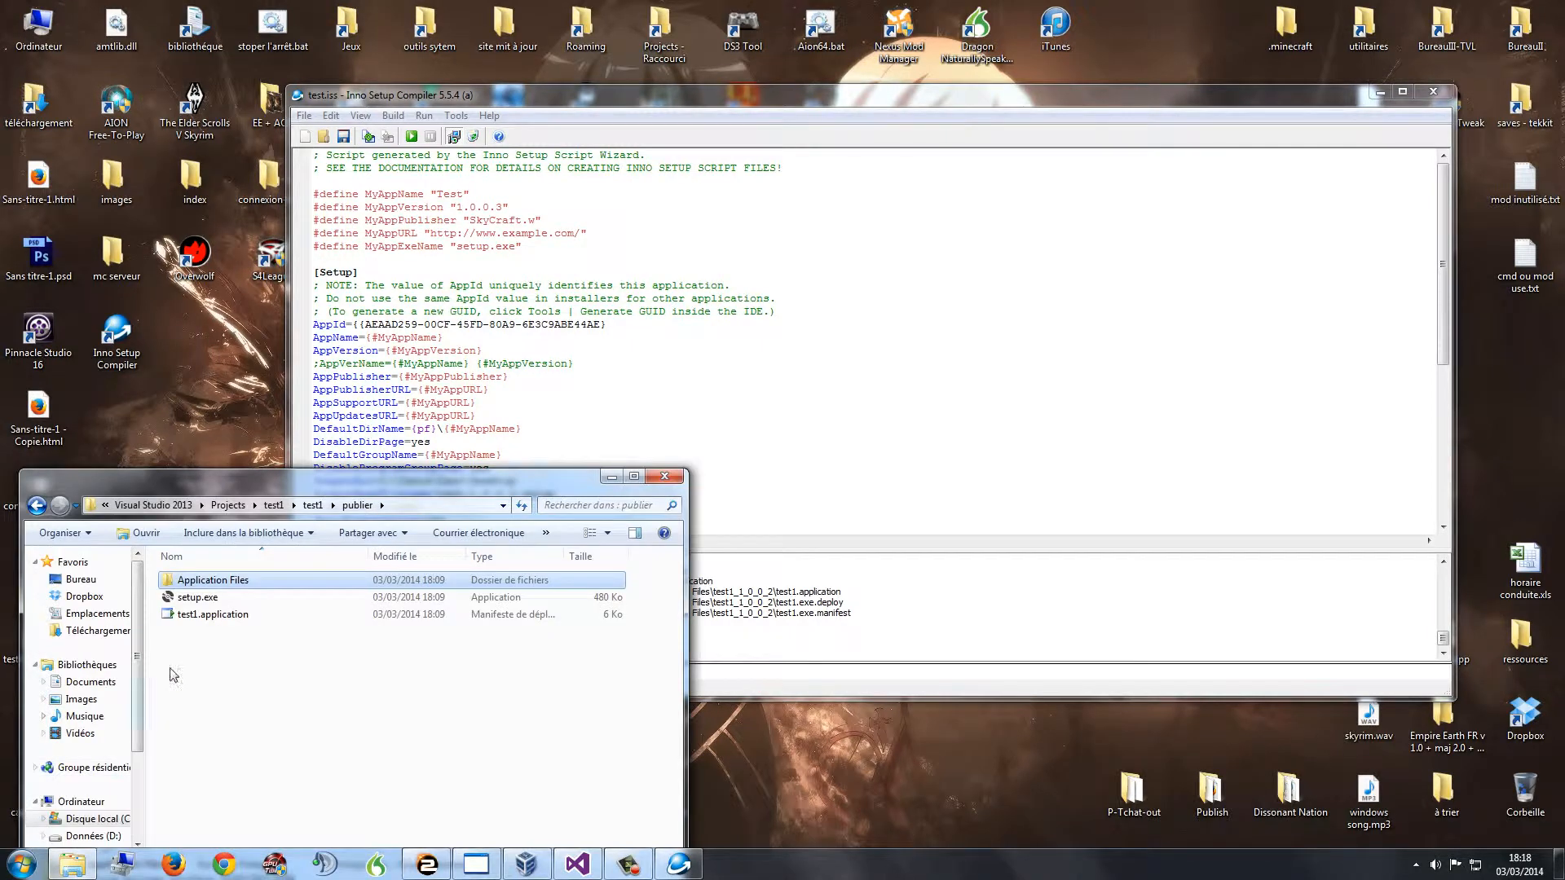
click(210, 673)
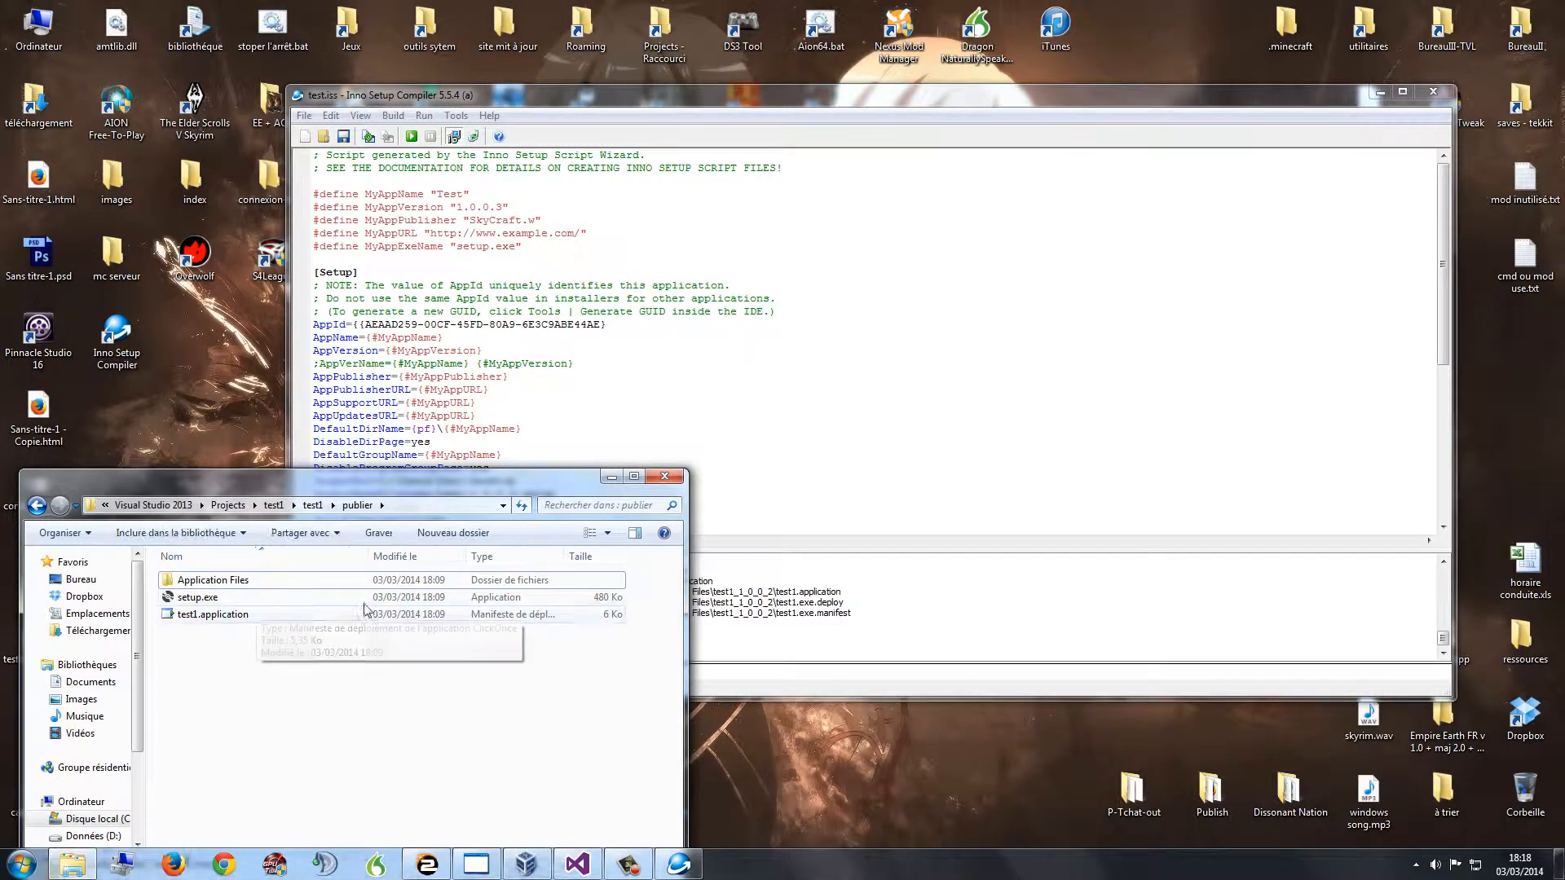
click(676, 480)
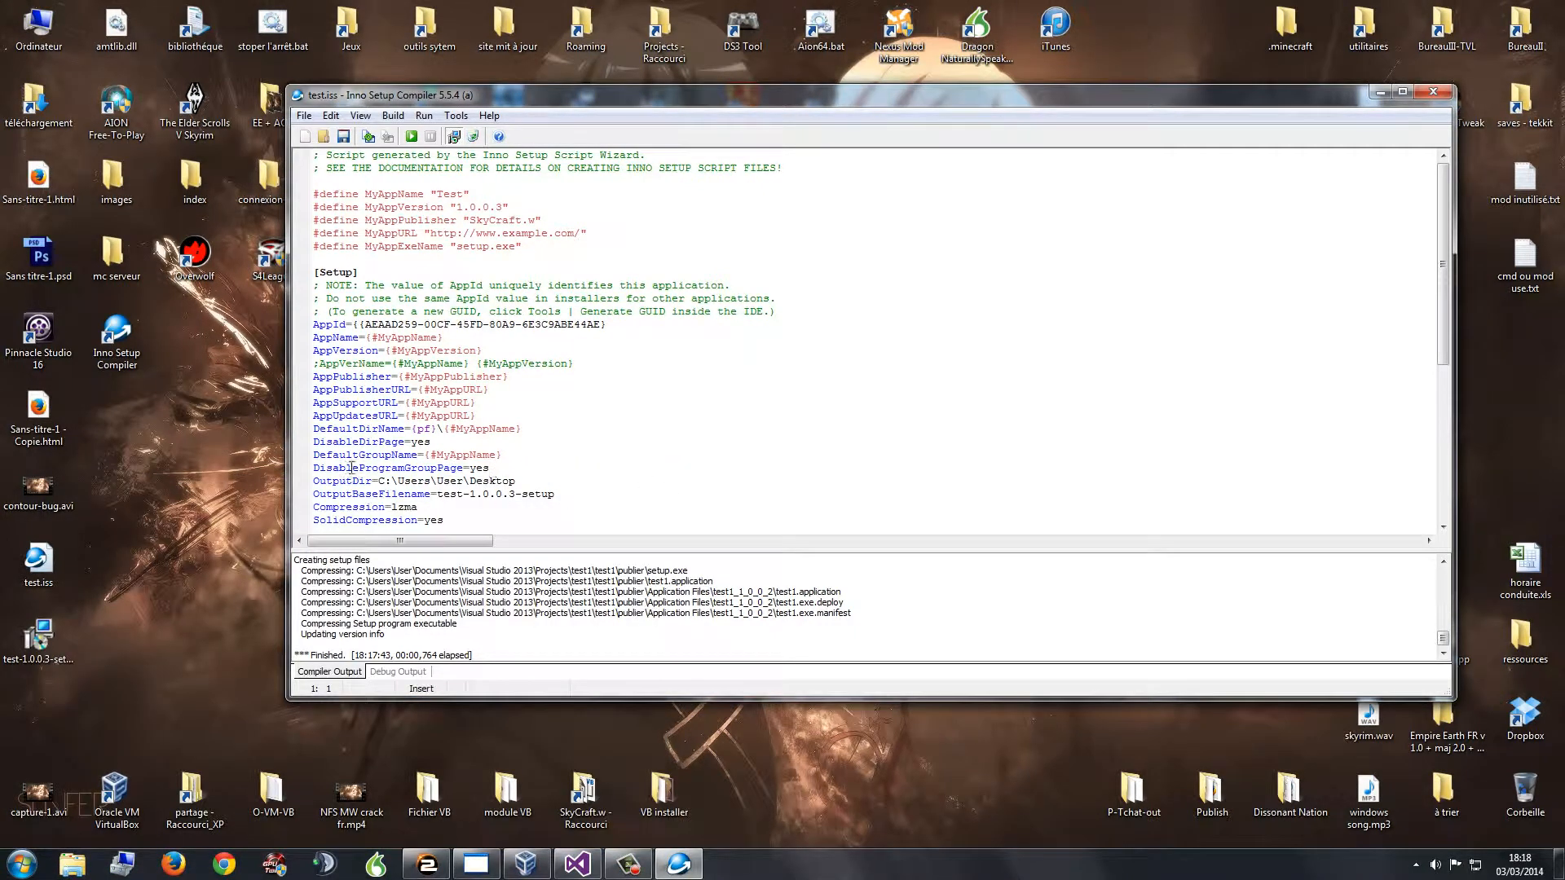
click(37, 562)
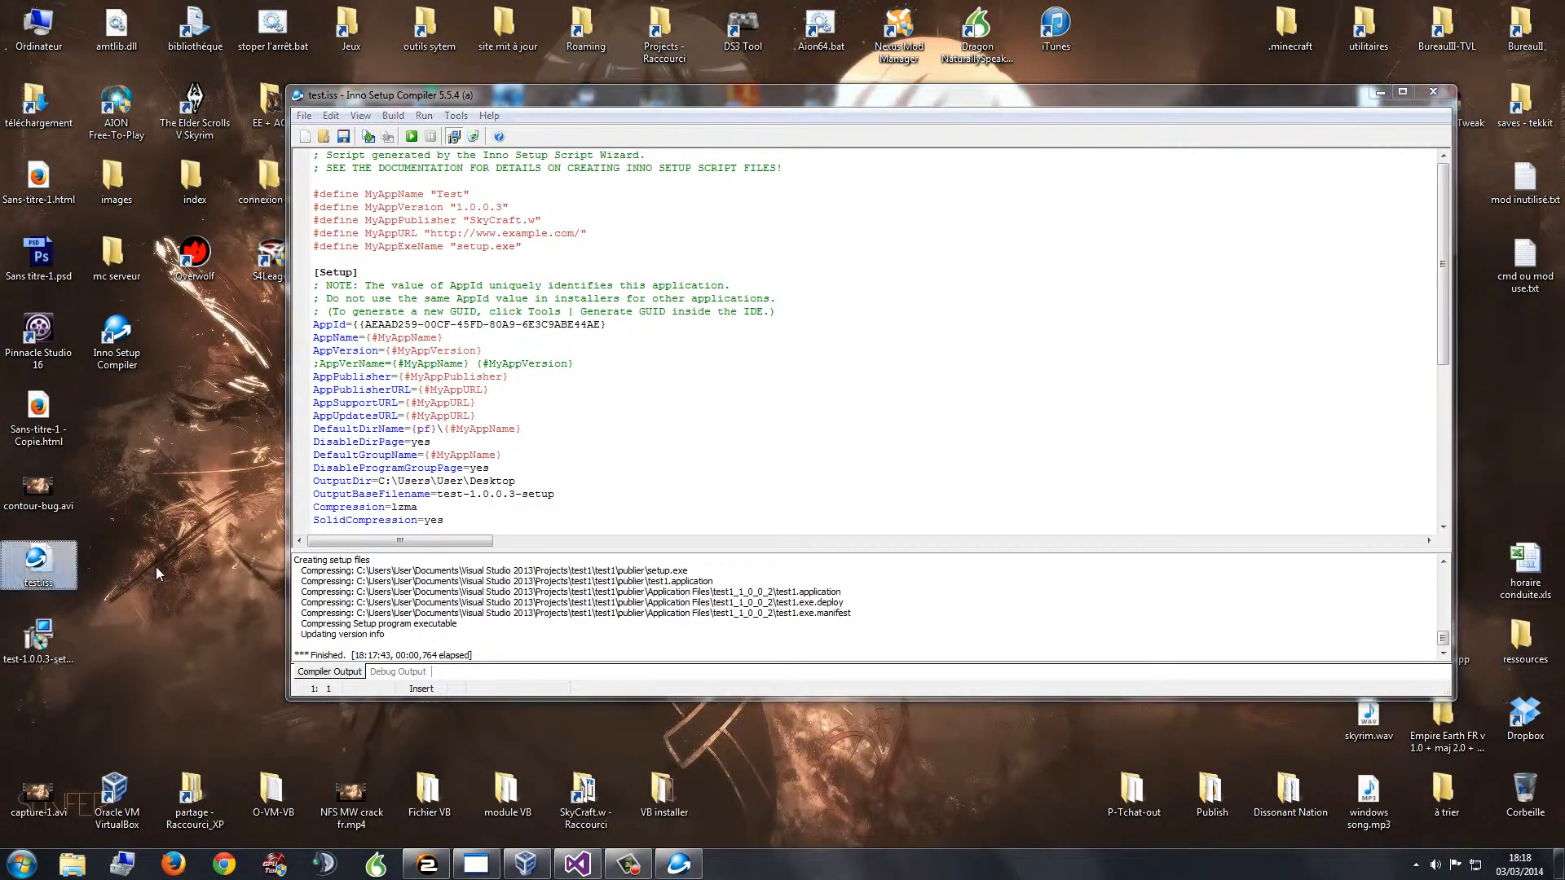
double_click(499, 208)
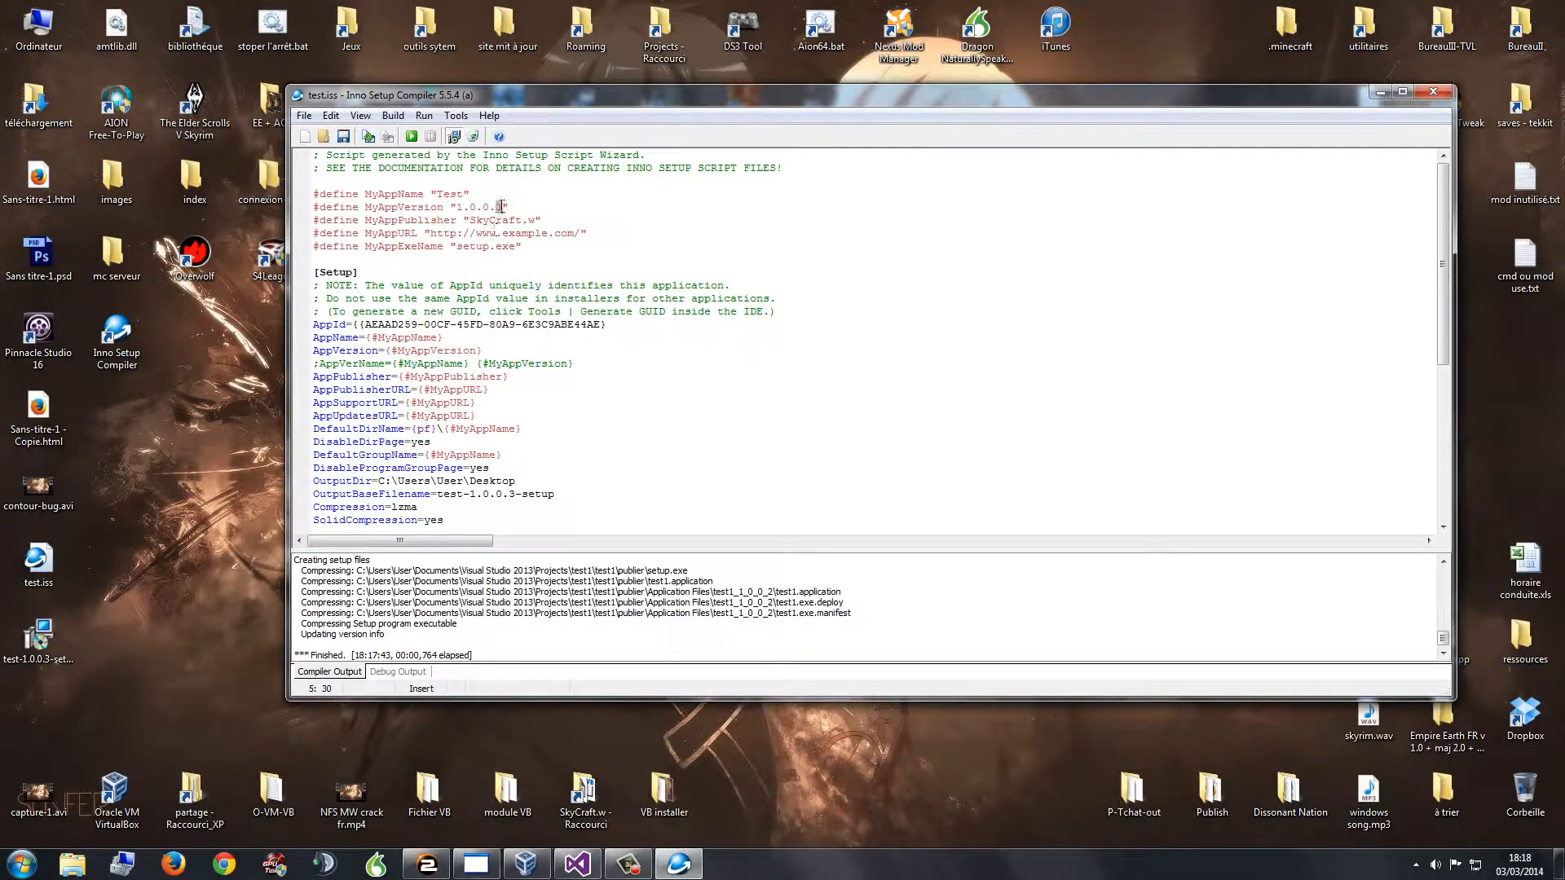
double_click(512, 495)
click(500, 206)
drag(459, 207, 497, 208)
drag(470, 495, 555, 495)
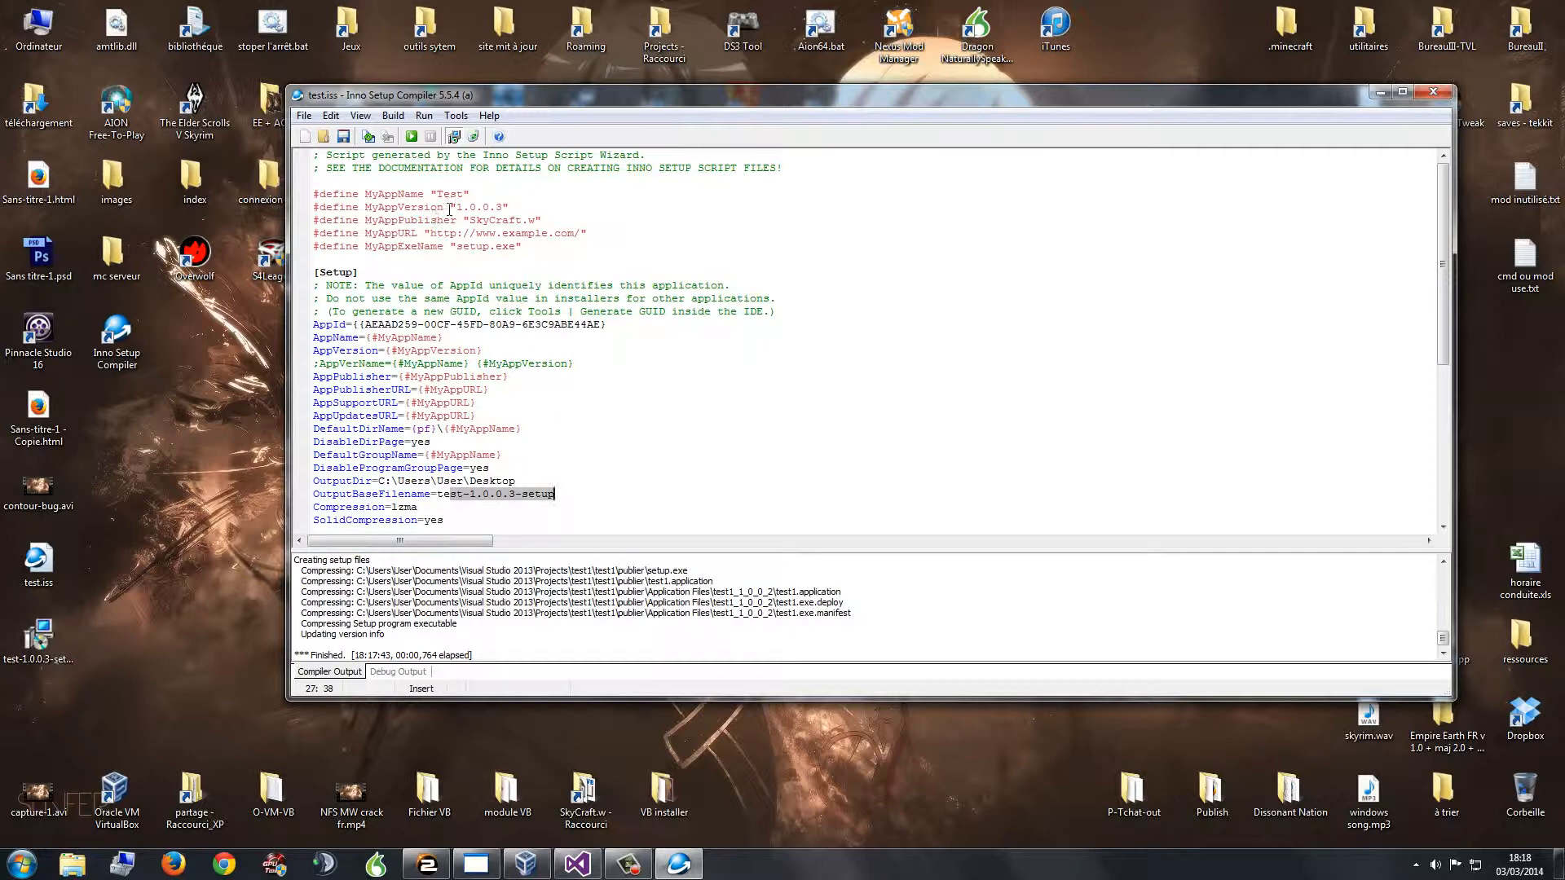
drag(455, 208, 546, 208)
click(39, 640)
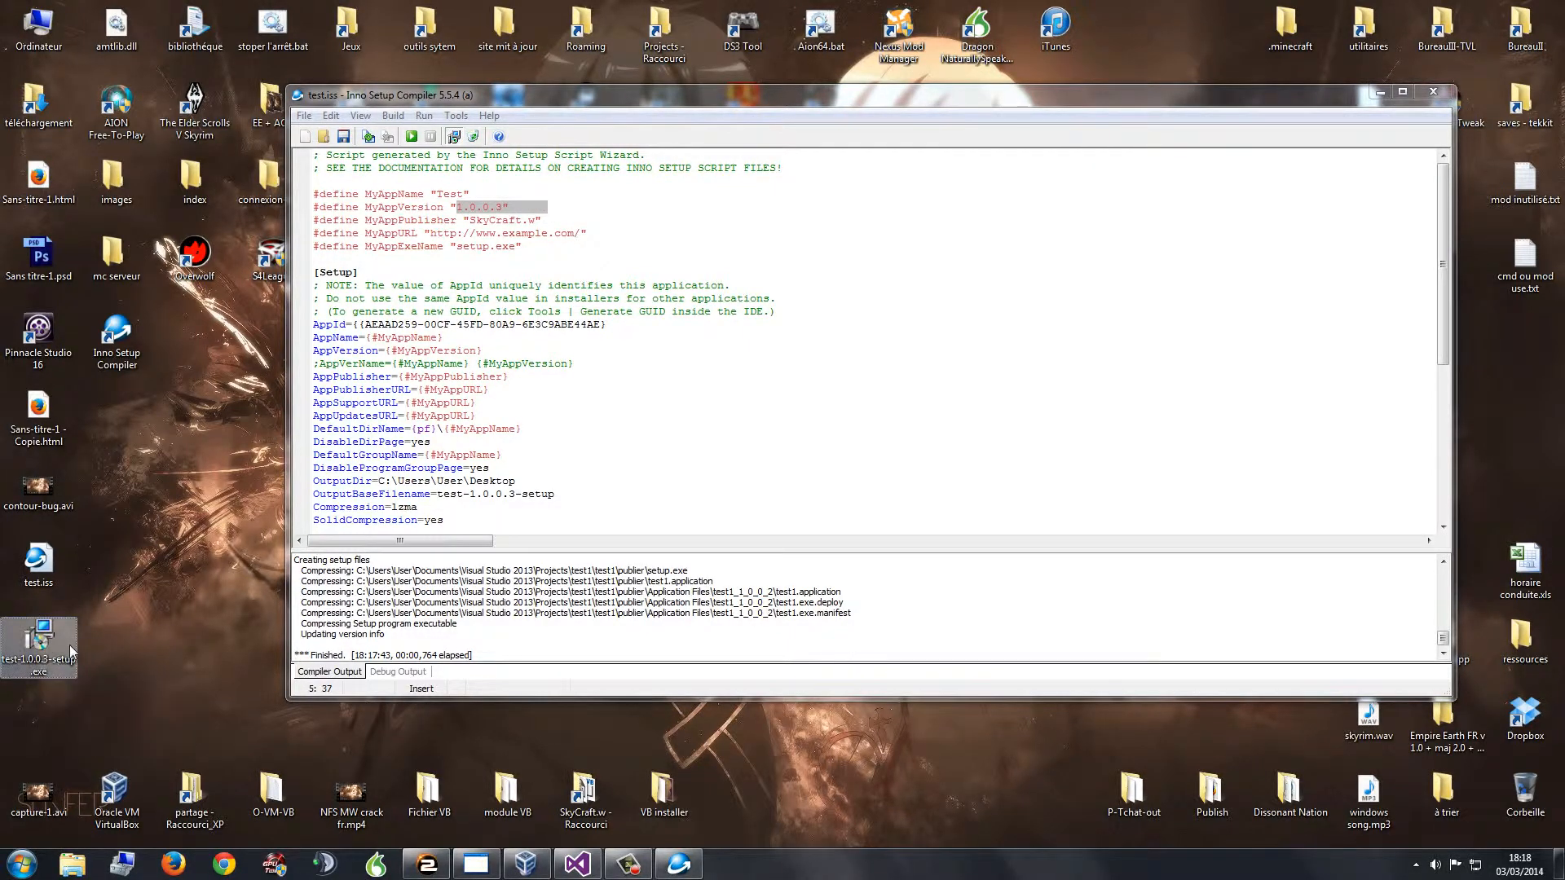
mouse_move(53, 638)
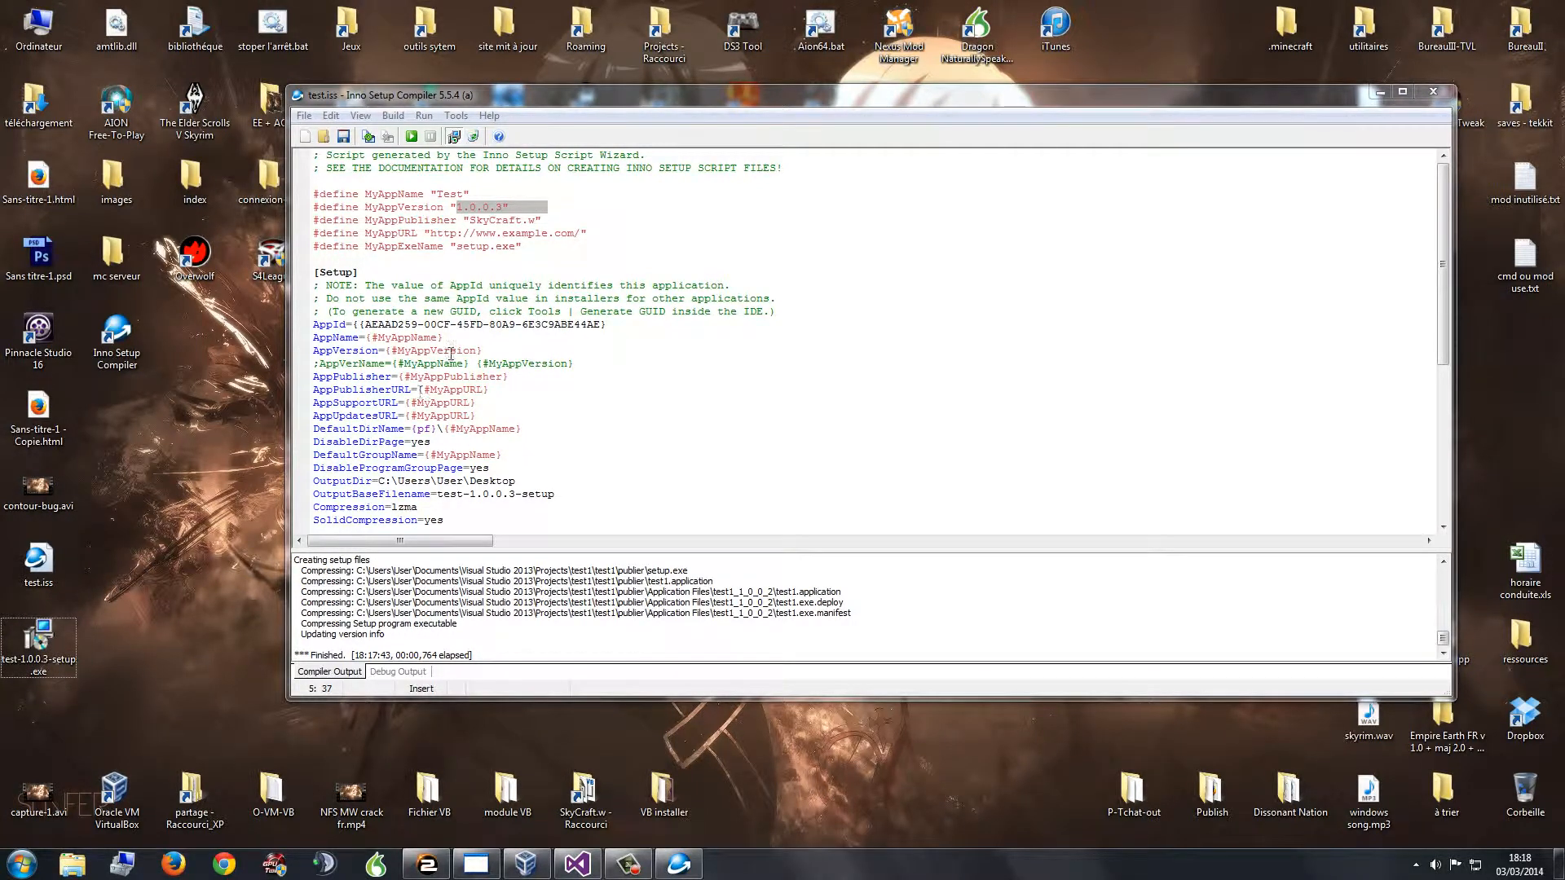
drag(476, 221, 528, 221)
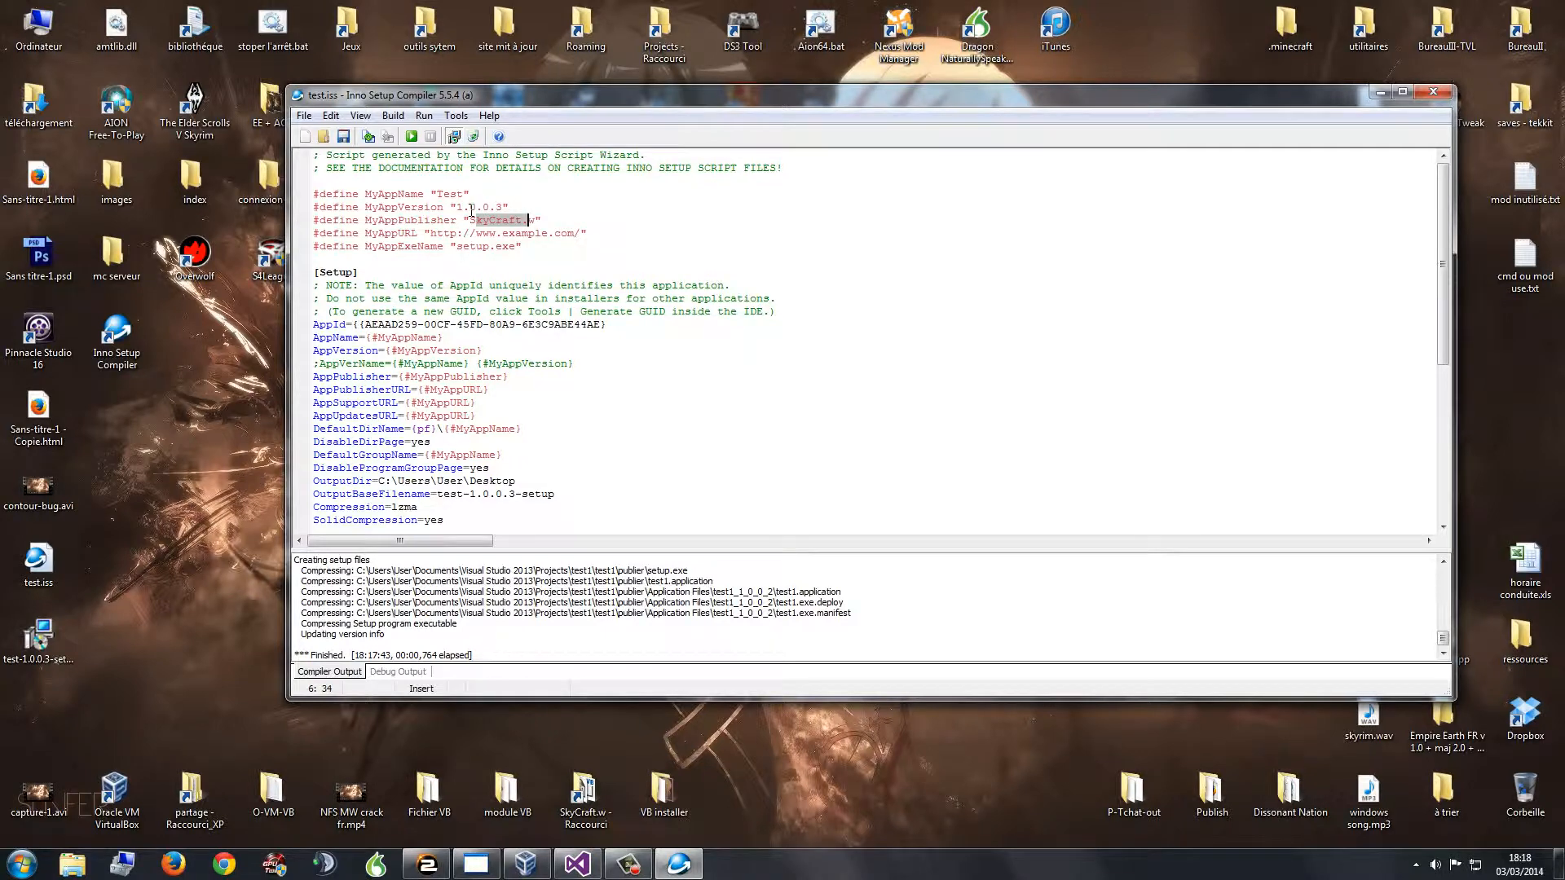
drag(457, 207, 502, 206)
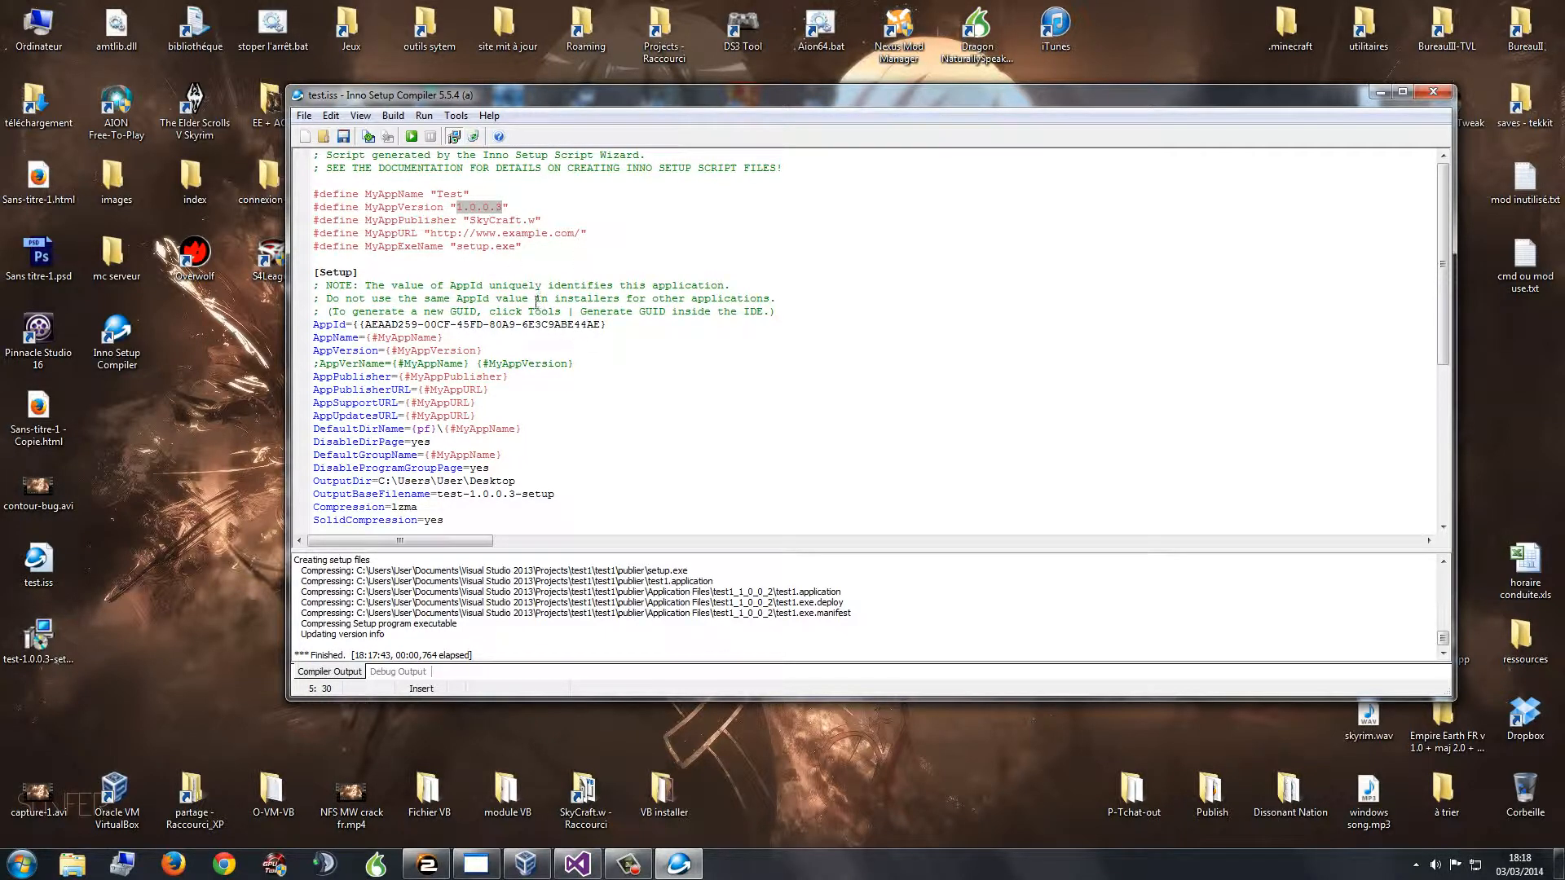
scroll(544, 460, down, 7)
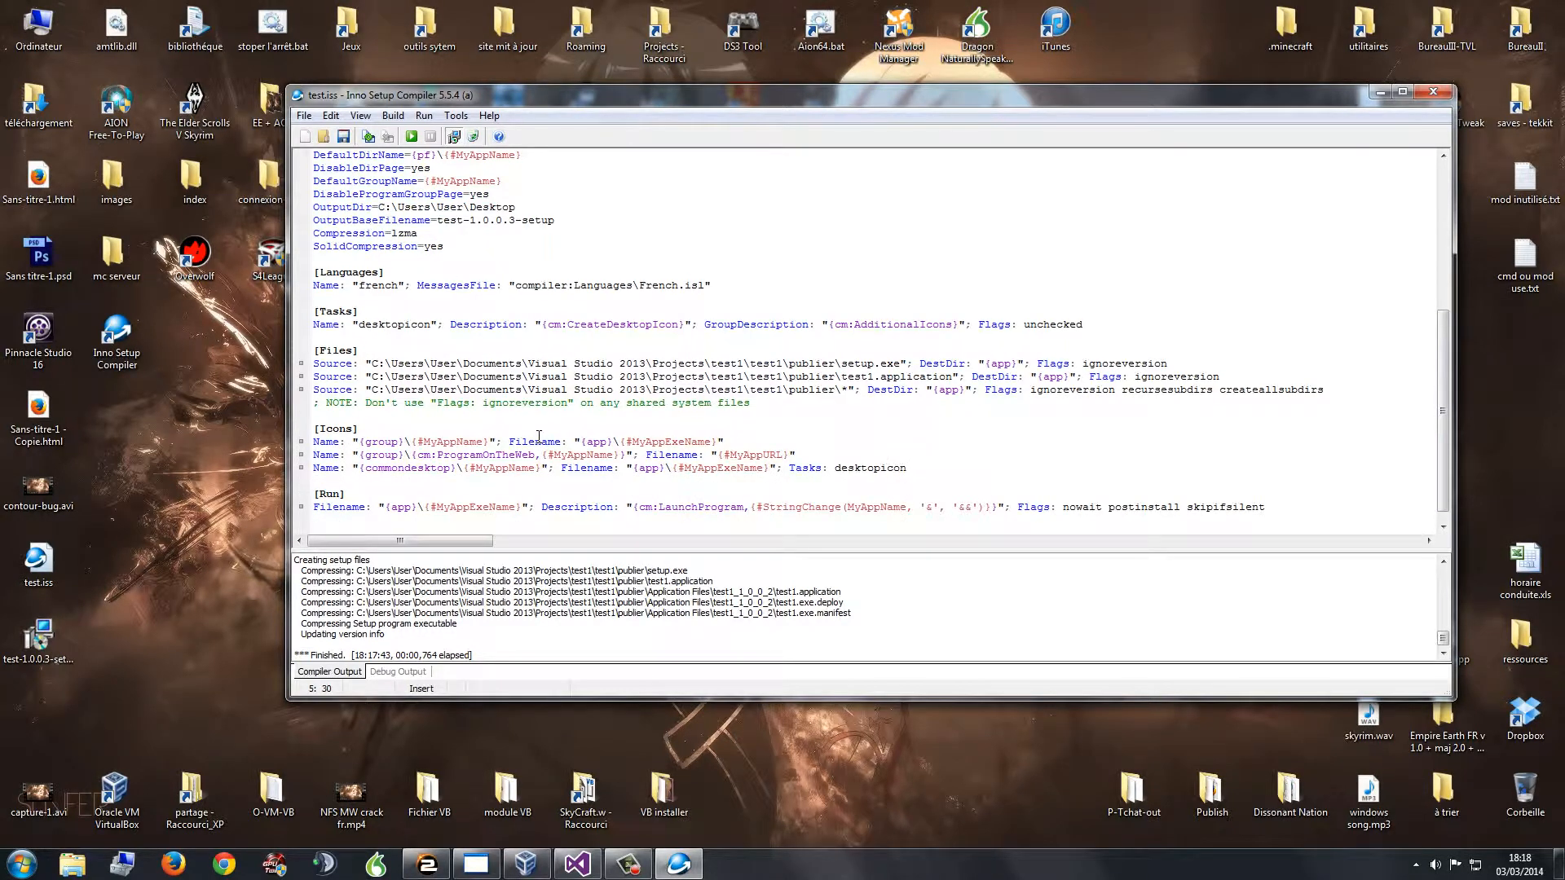
scroll(625, 380, down, 1)
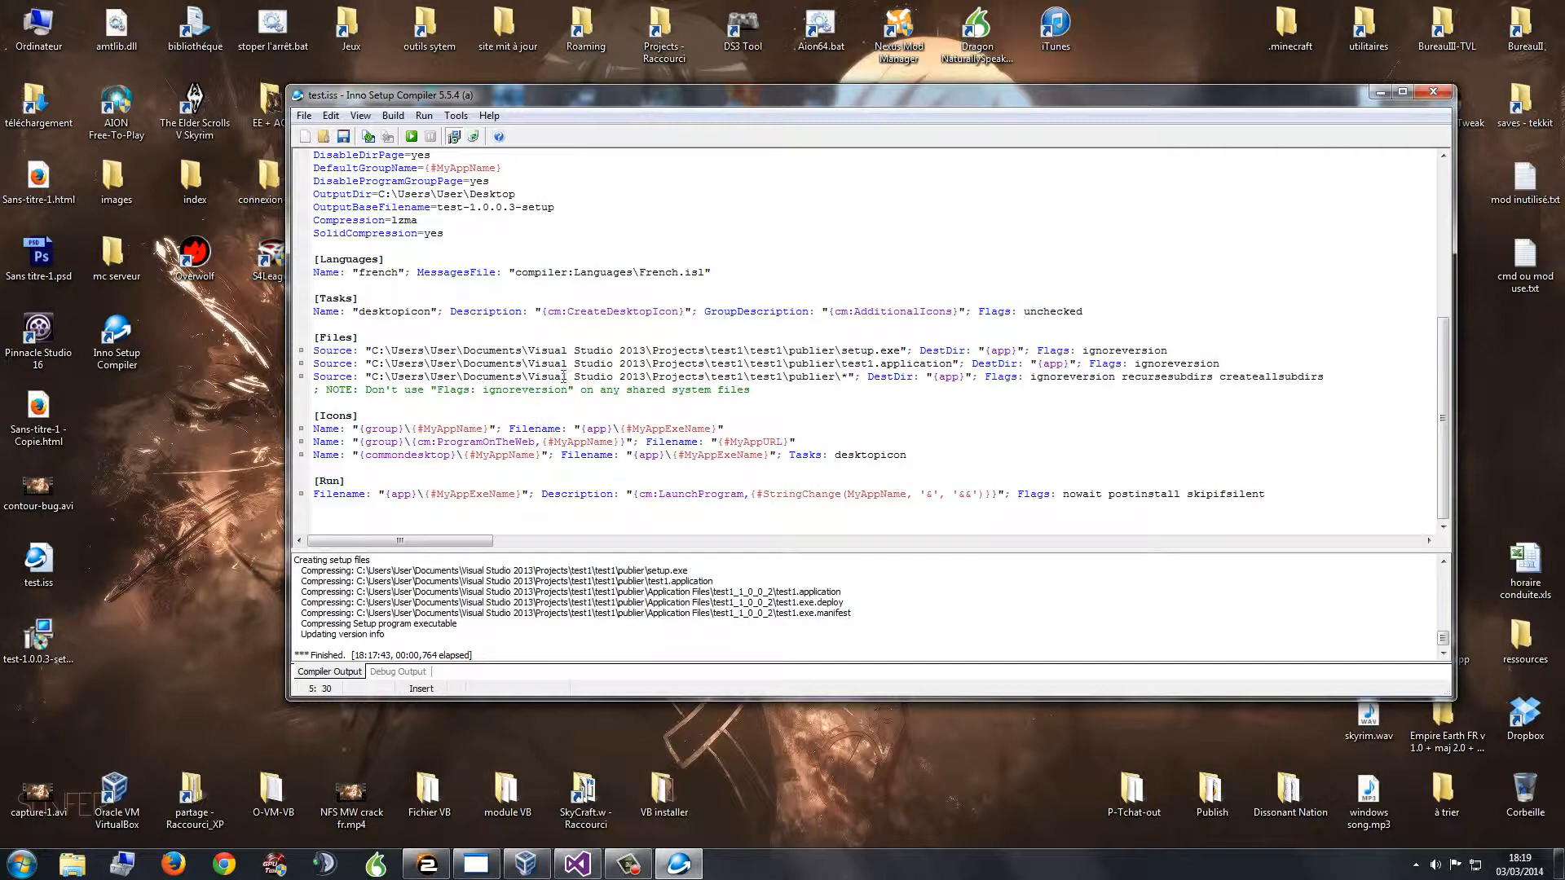
scroll(398, 388, up, 7)
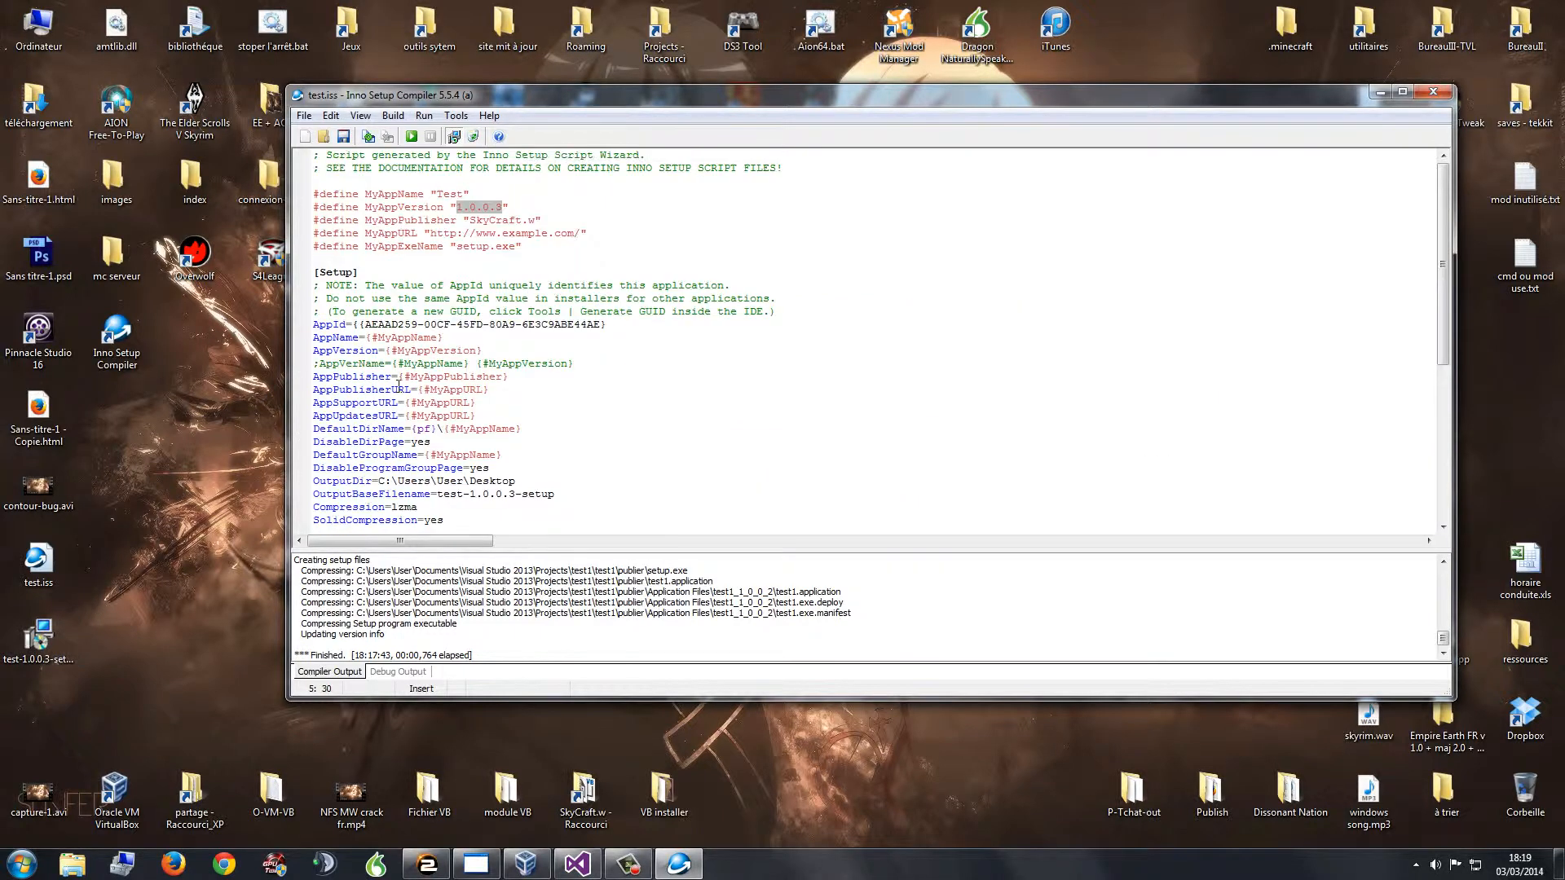
click(581, 230)
click(100, 393)
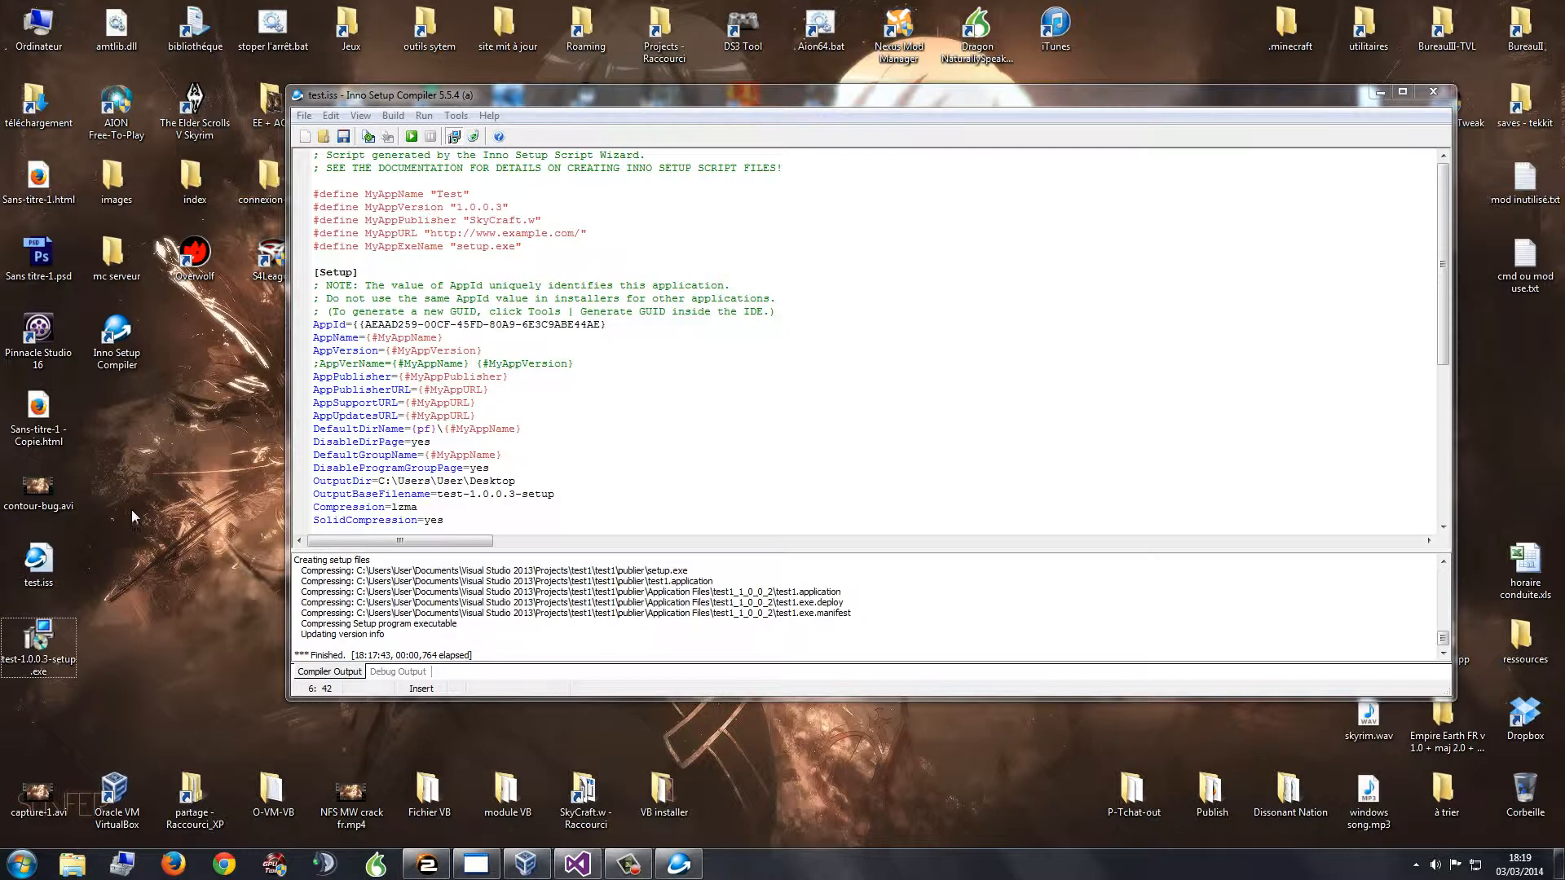
double_click(63, 642)
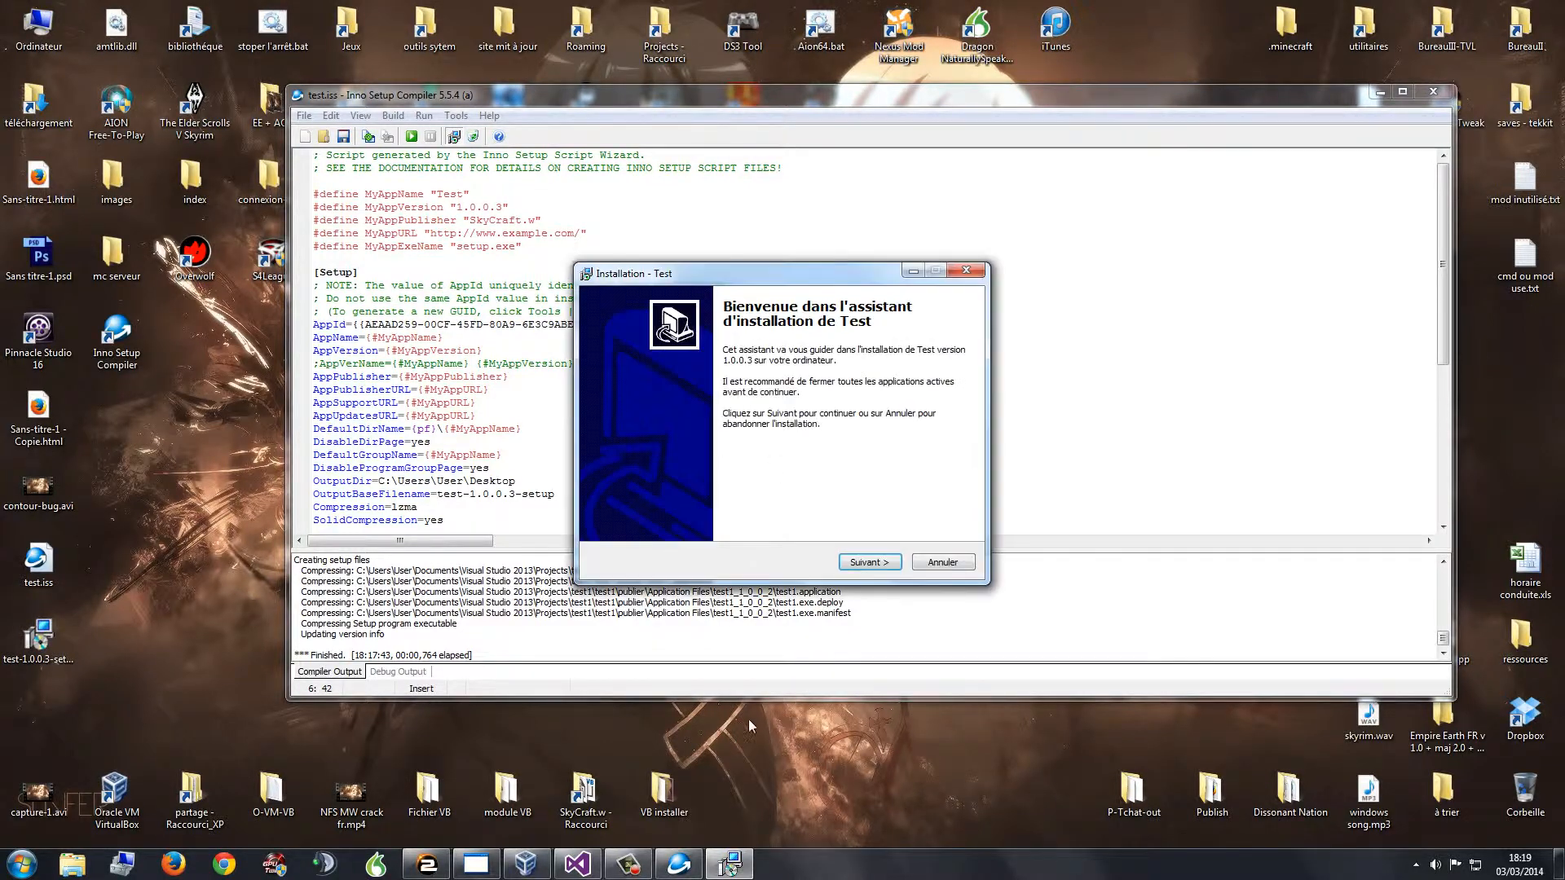
click(943, 563)
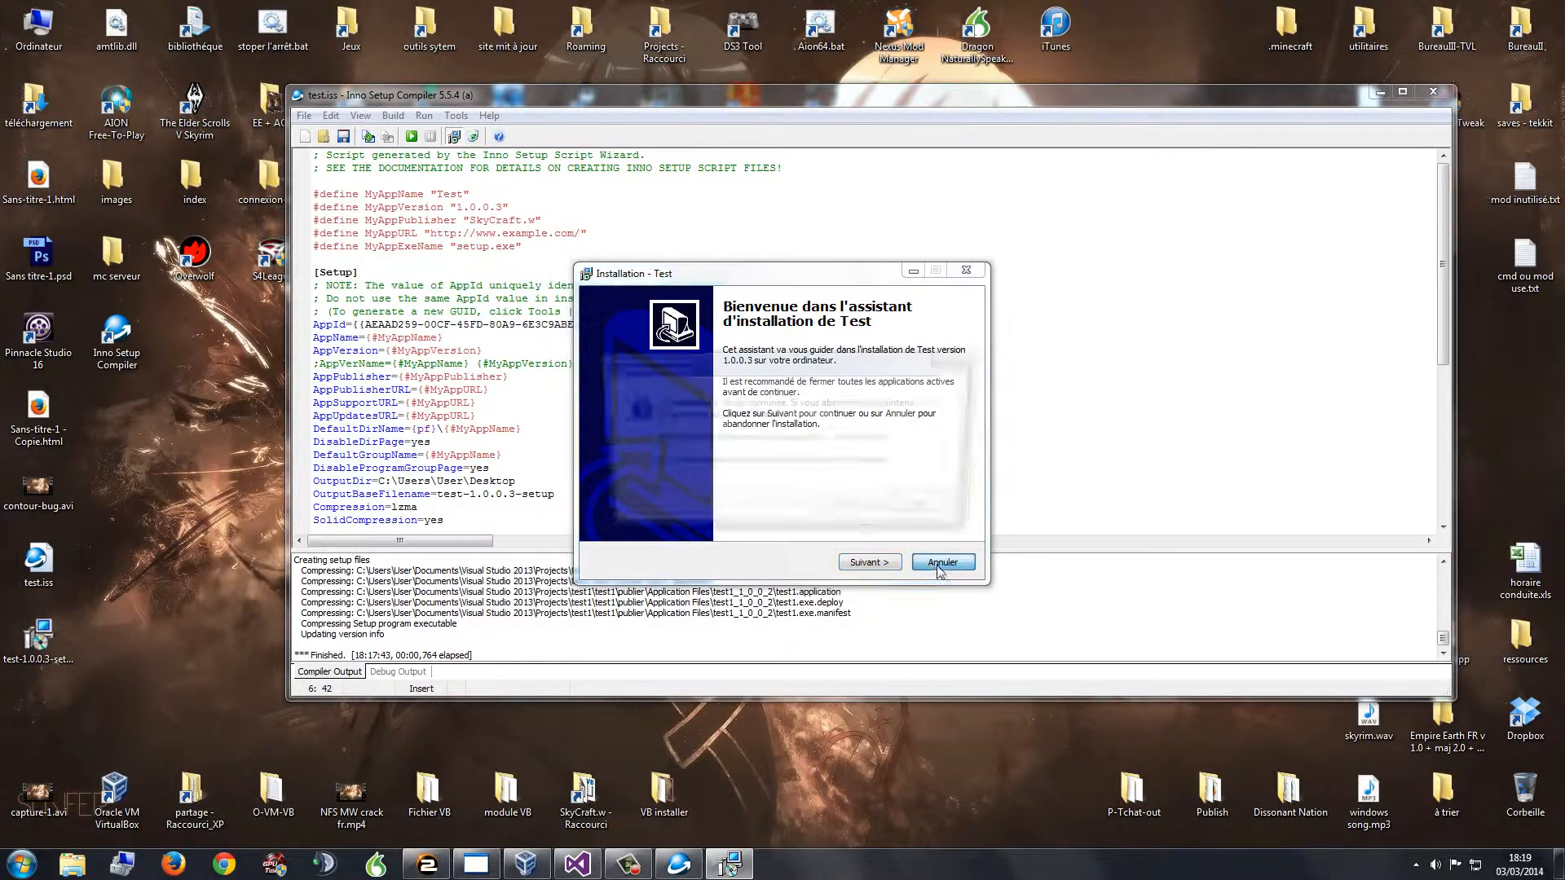
click(862, 520)
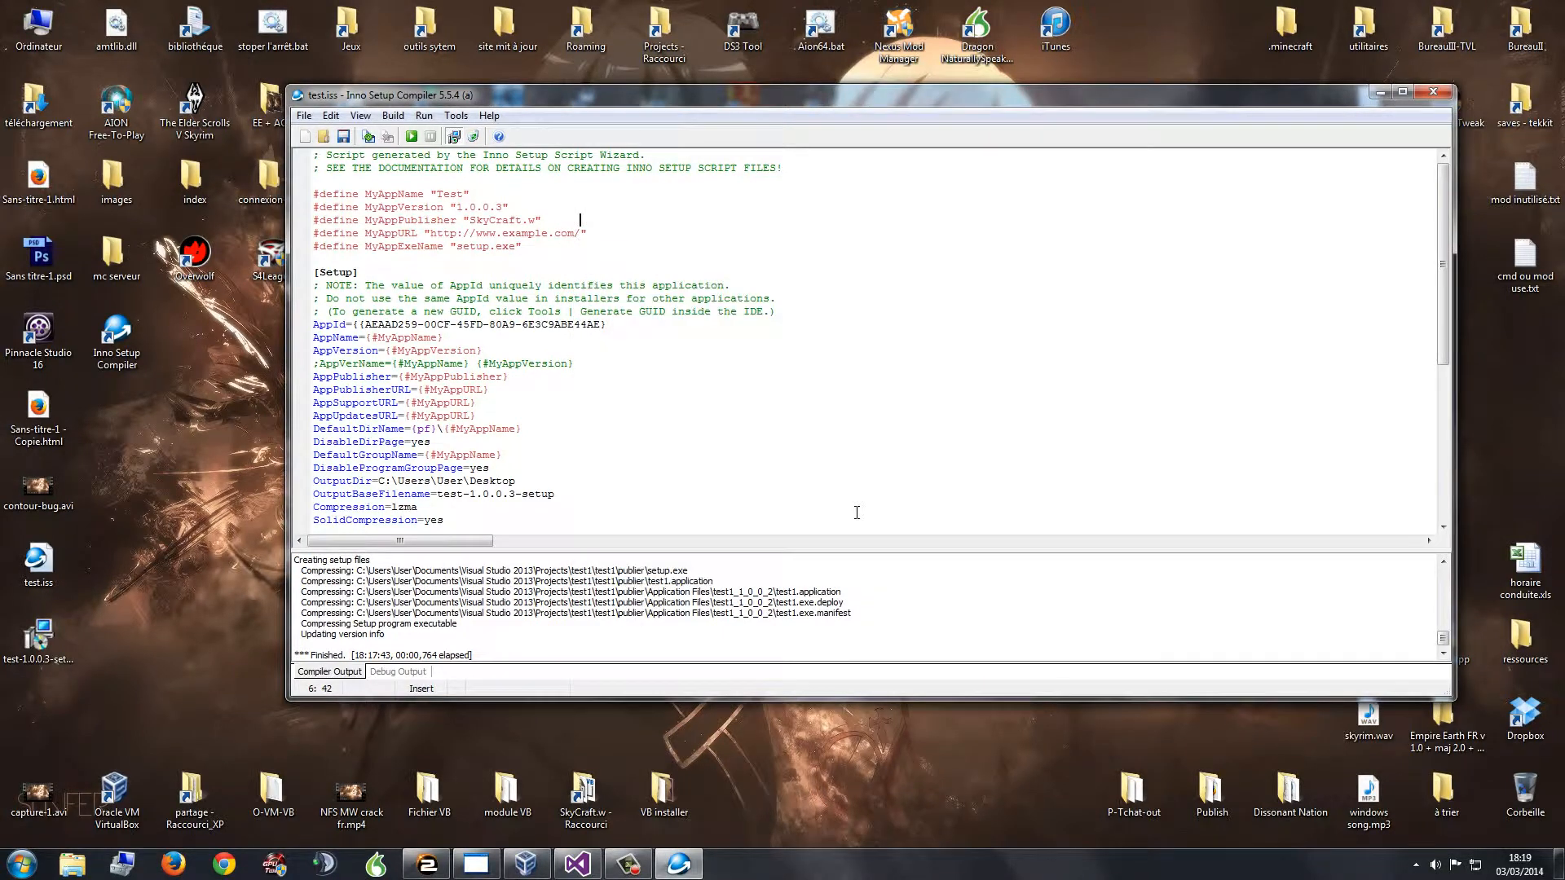
Step: Close Inno Setup Compiler and briefly check the XP virtual machine
click(1435, 95)
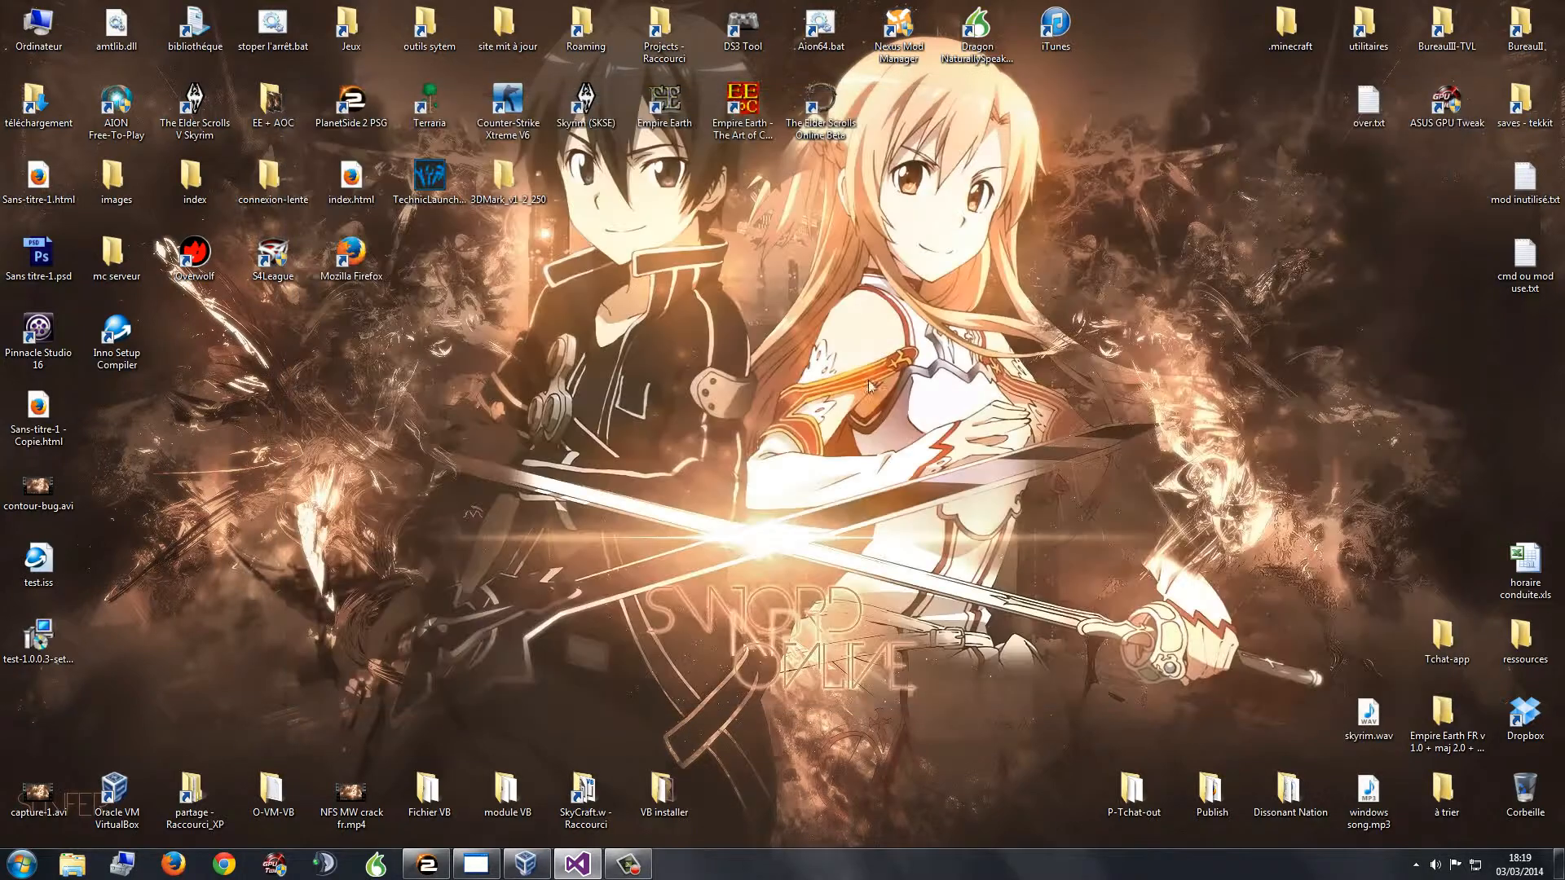
click(526, 864)
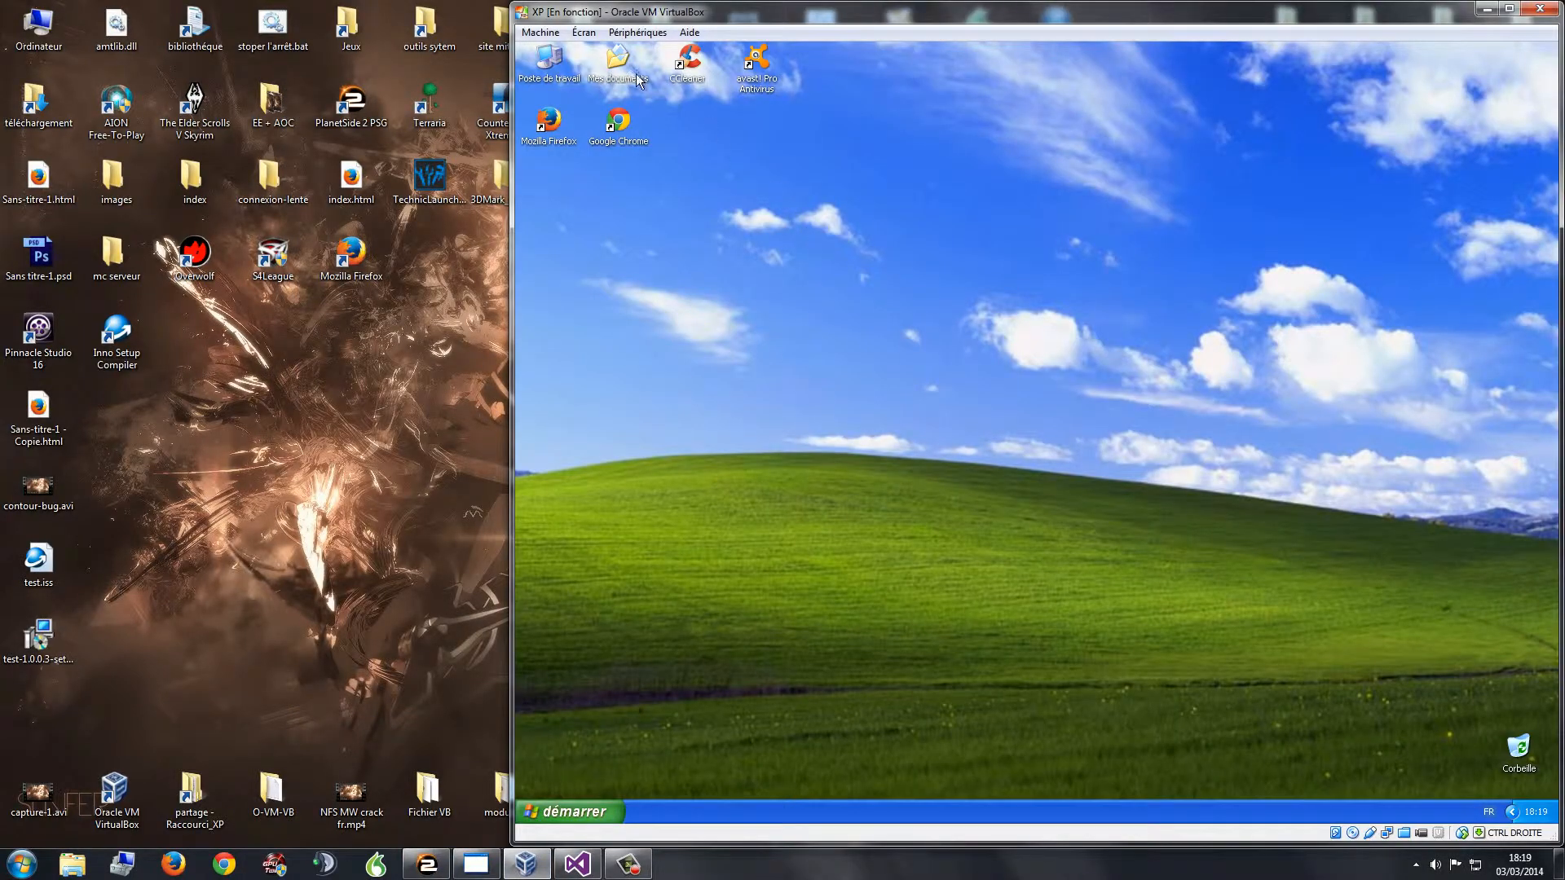
click(1485, 10)
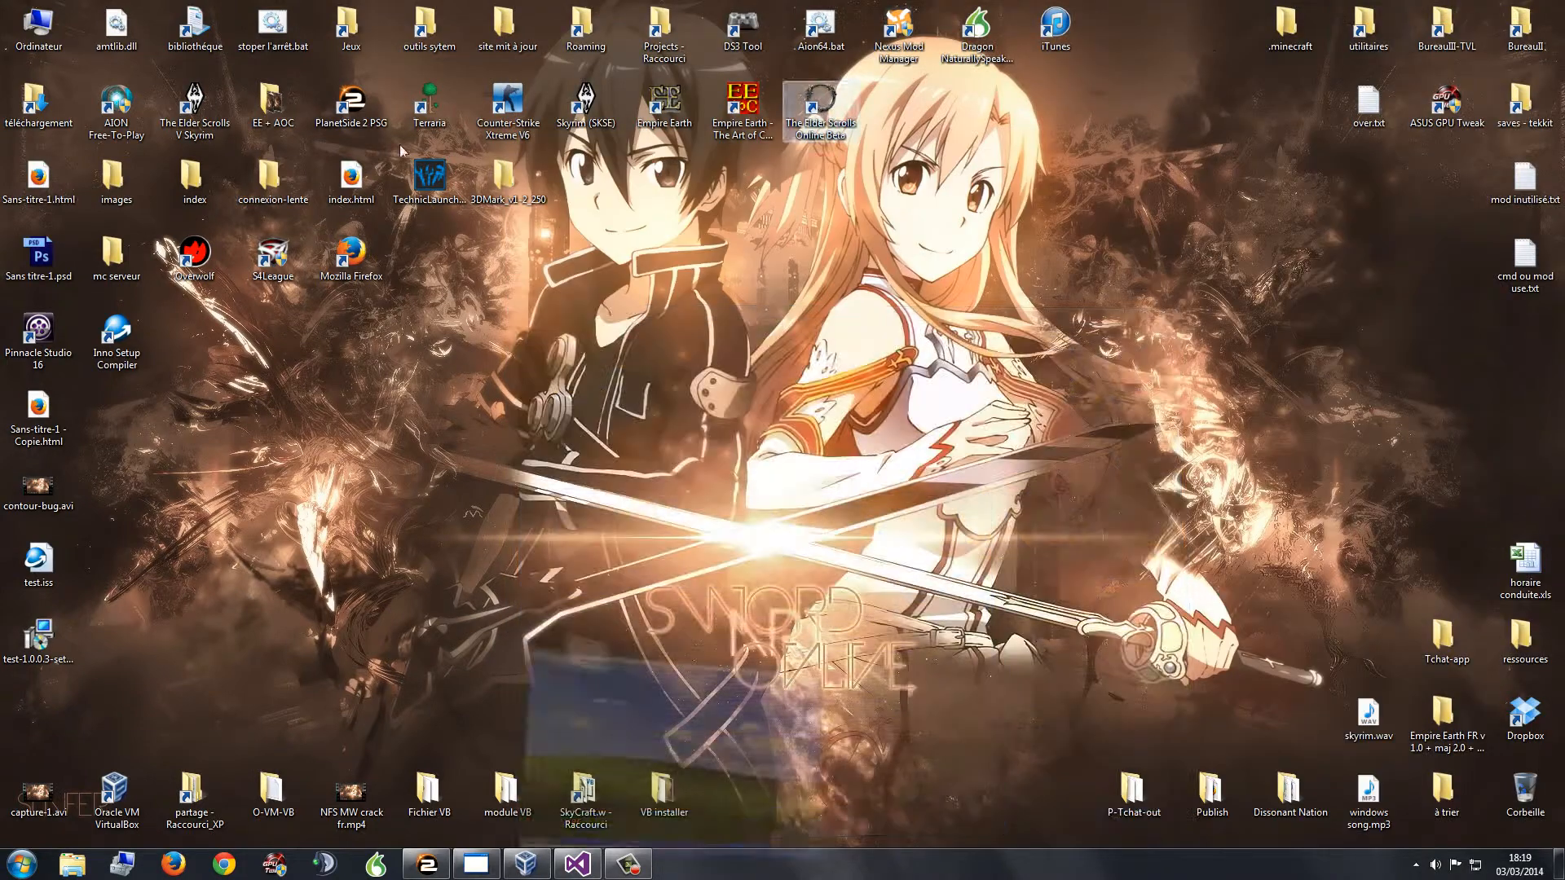
Step: Copy test-1.0.0.3-setup.exe from the desktop into Ubuntu (E:)\partage\publier
double_click(38, 25)
drag(428, 432, 710, 296)
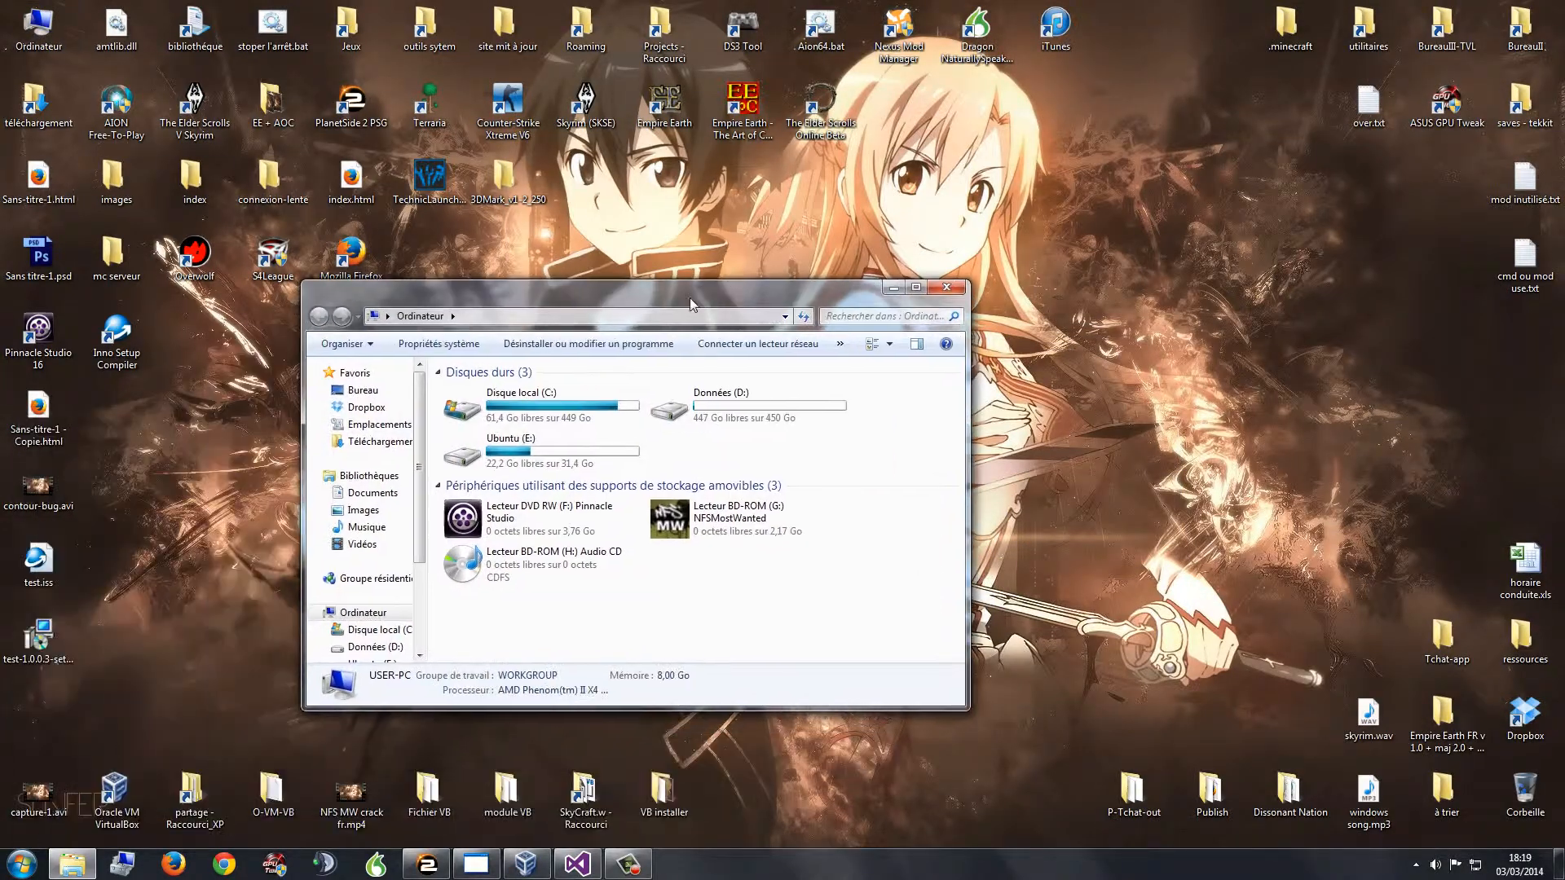
click(375, 622)
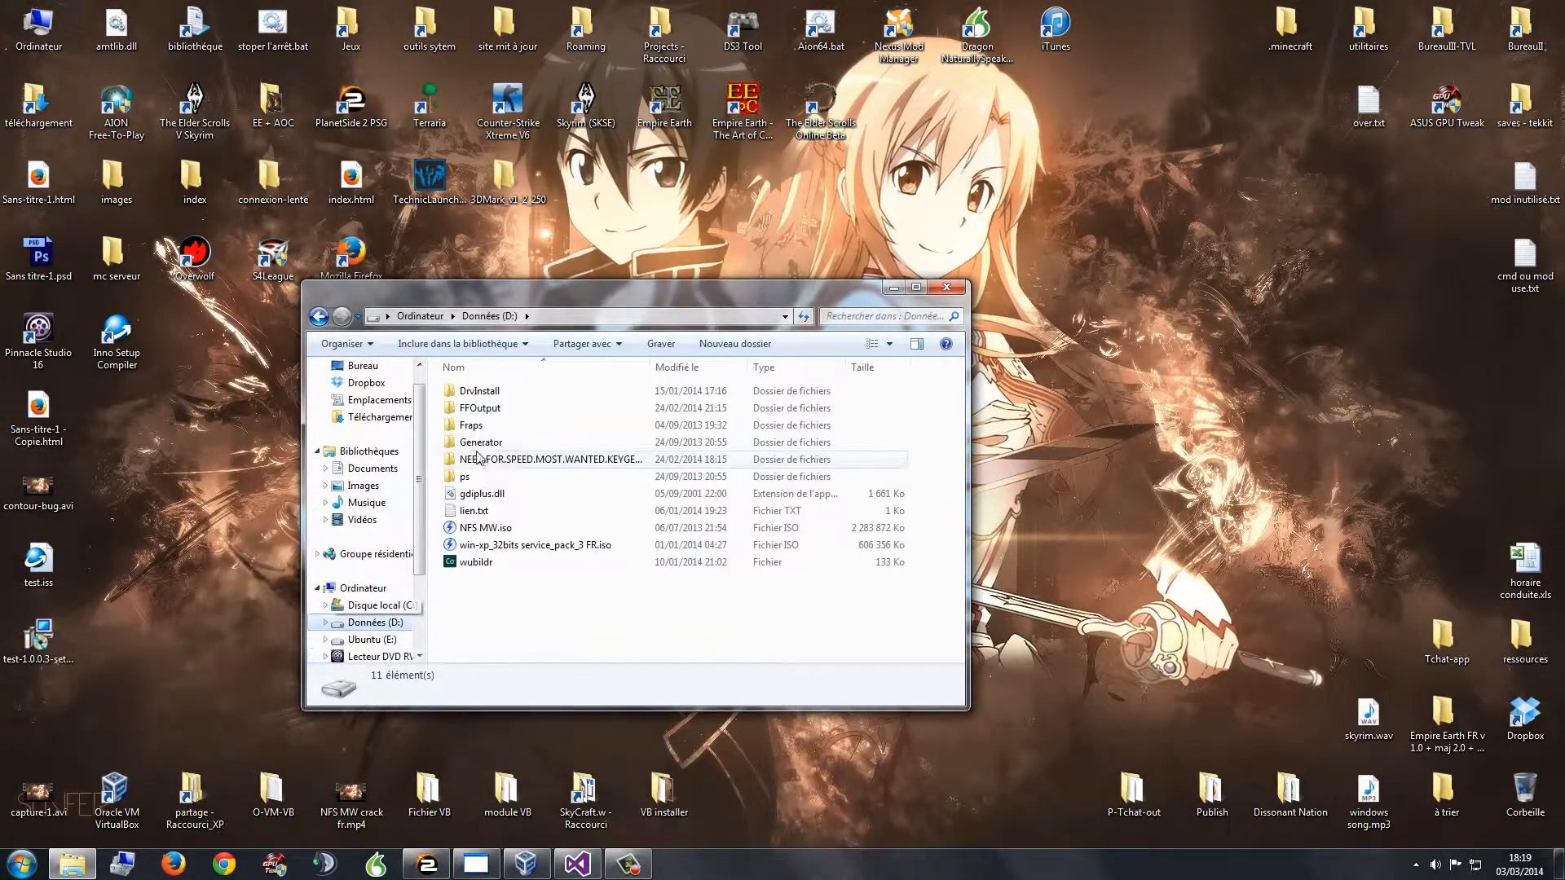
click(383, 640)
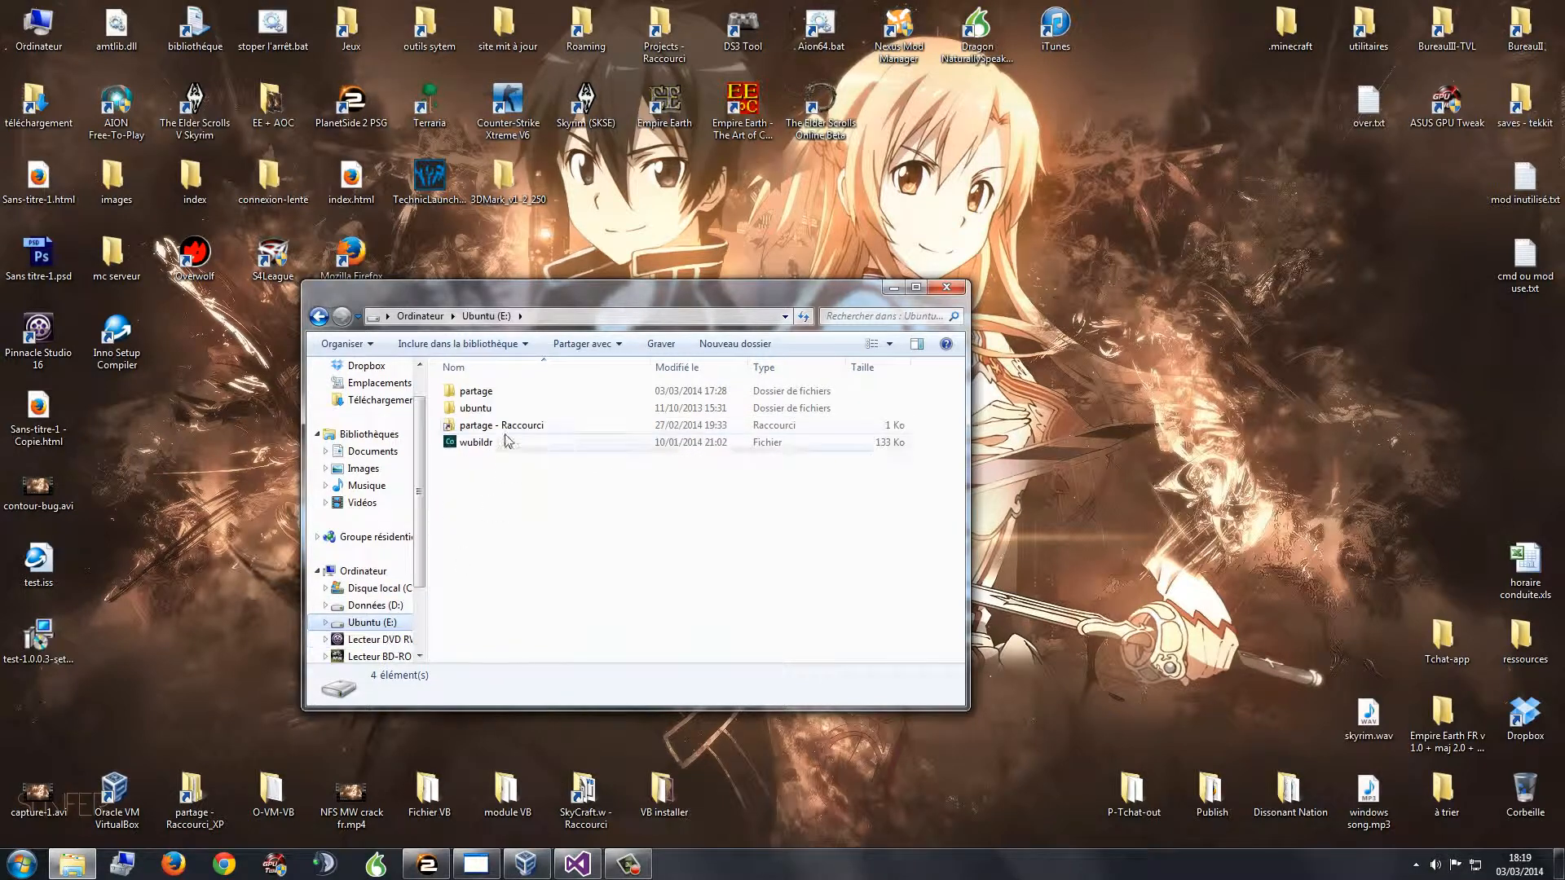
double_click(476, 391)
double_click(480, 393)
click(66, 658)
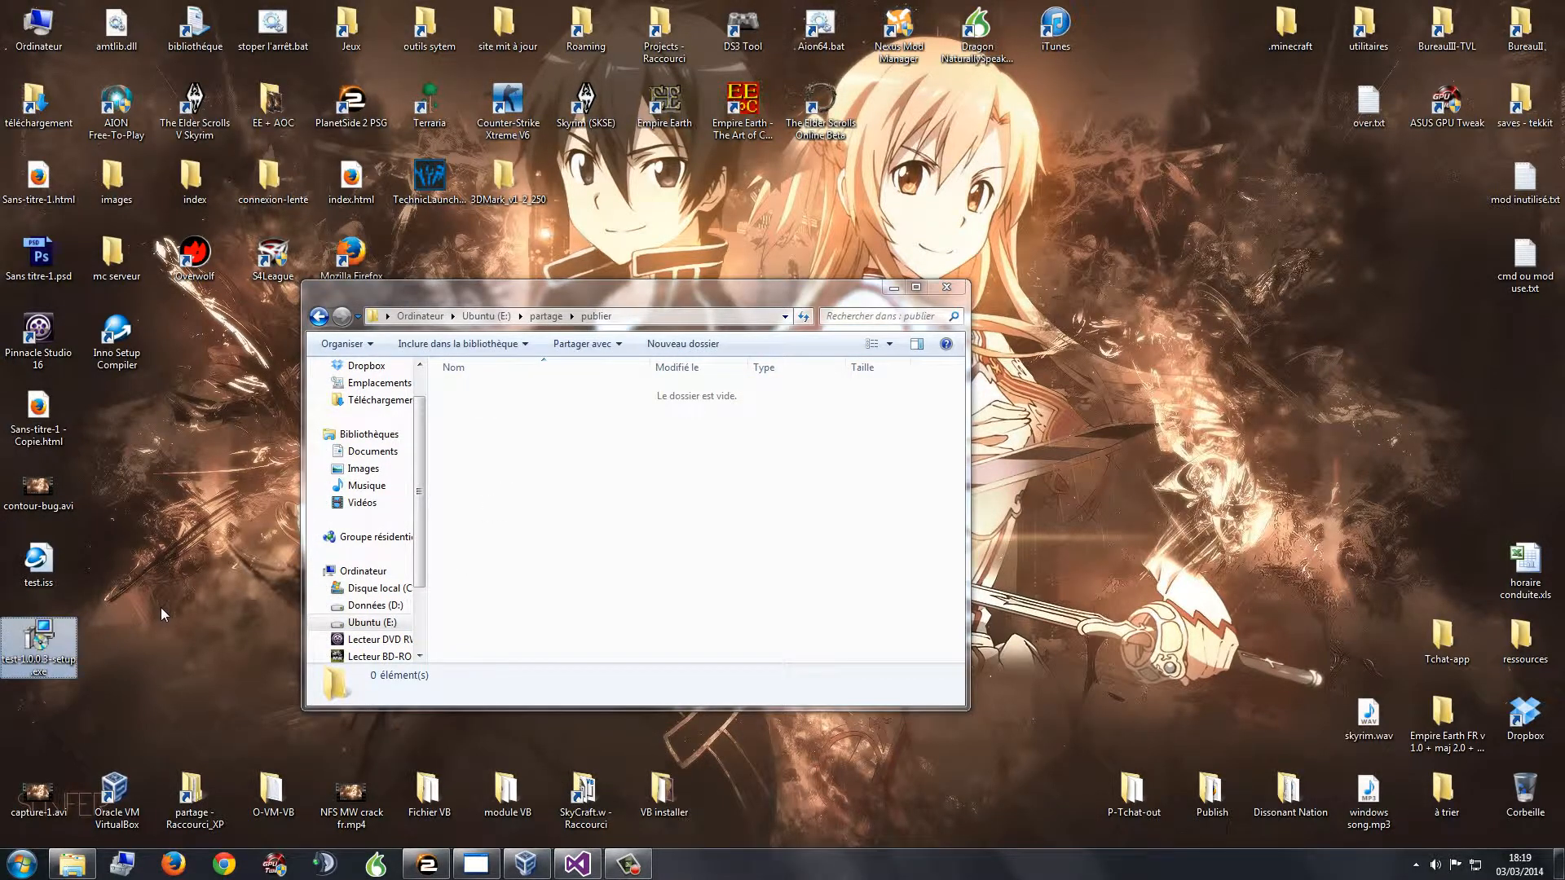
click(79, 687)
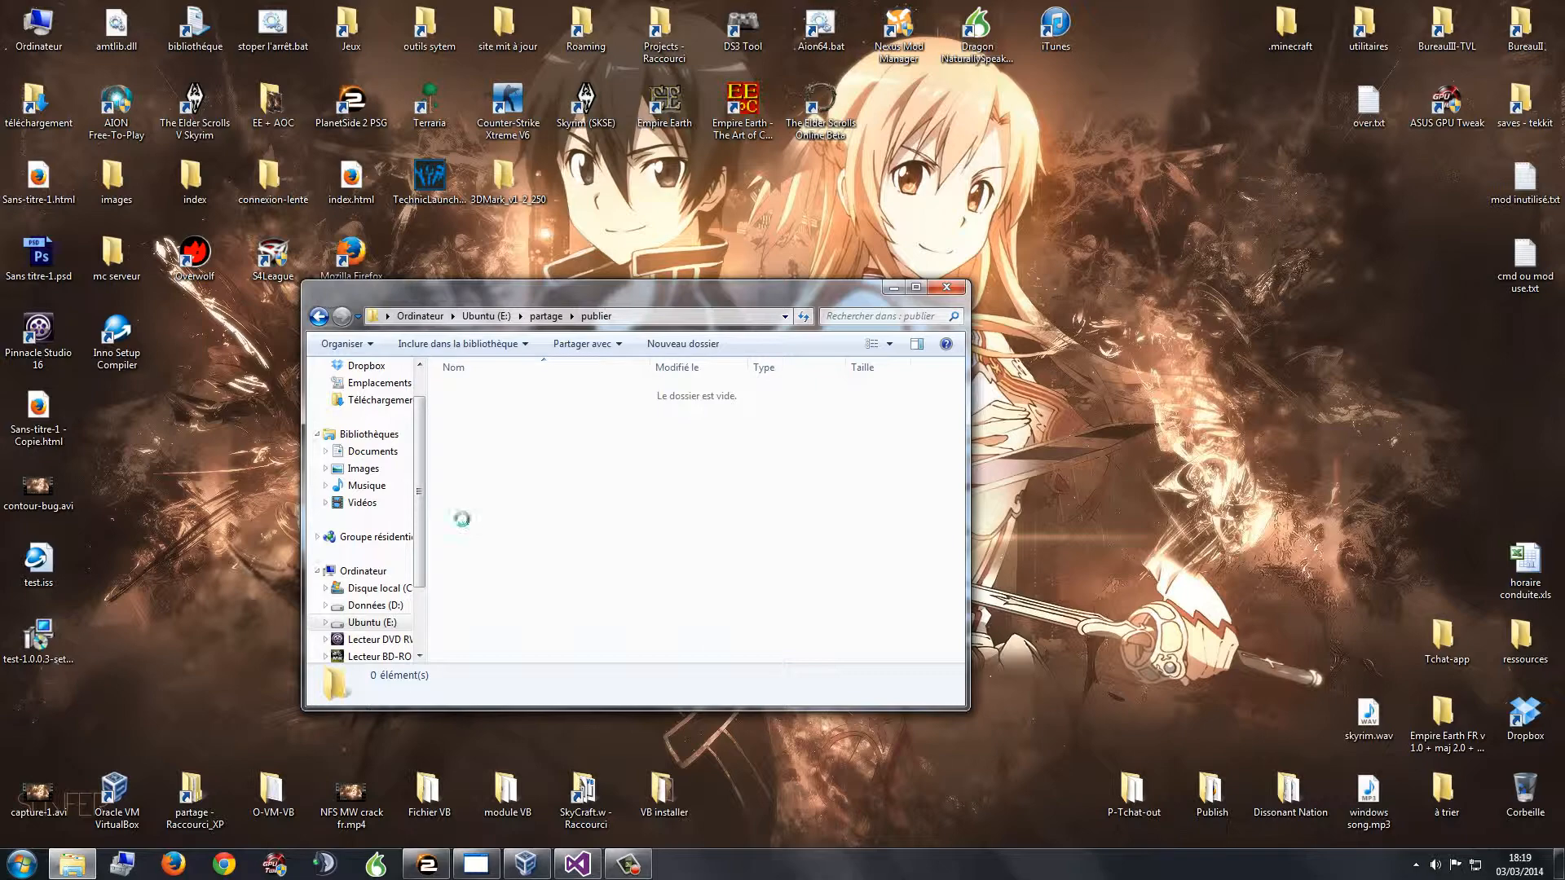
click(901, 285)
Step: In the XP VM, run test-1.0.0.3-setup from the shared publier folder past the security warning
click(526, 864)
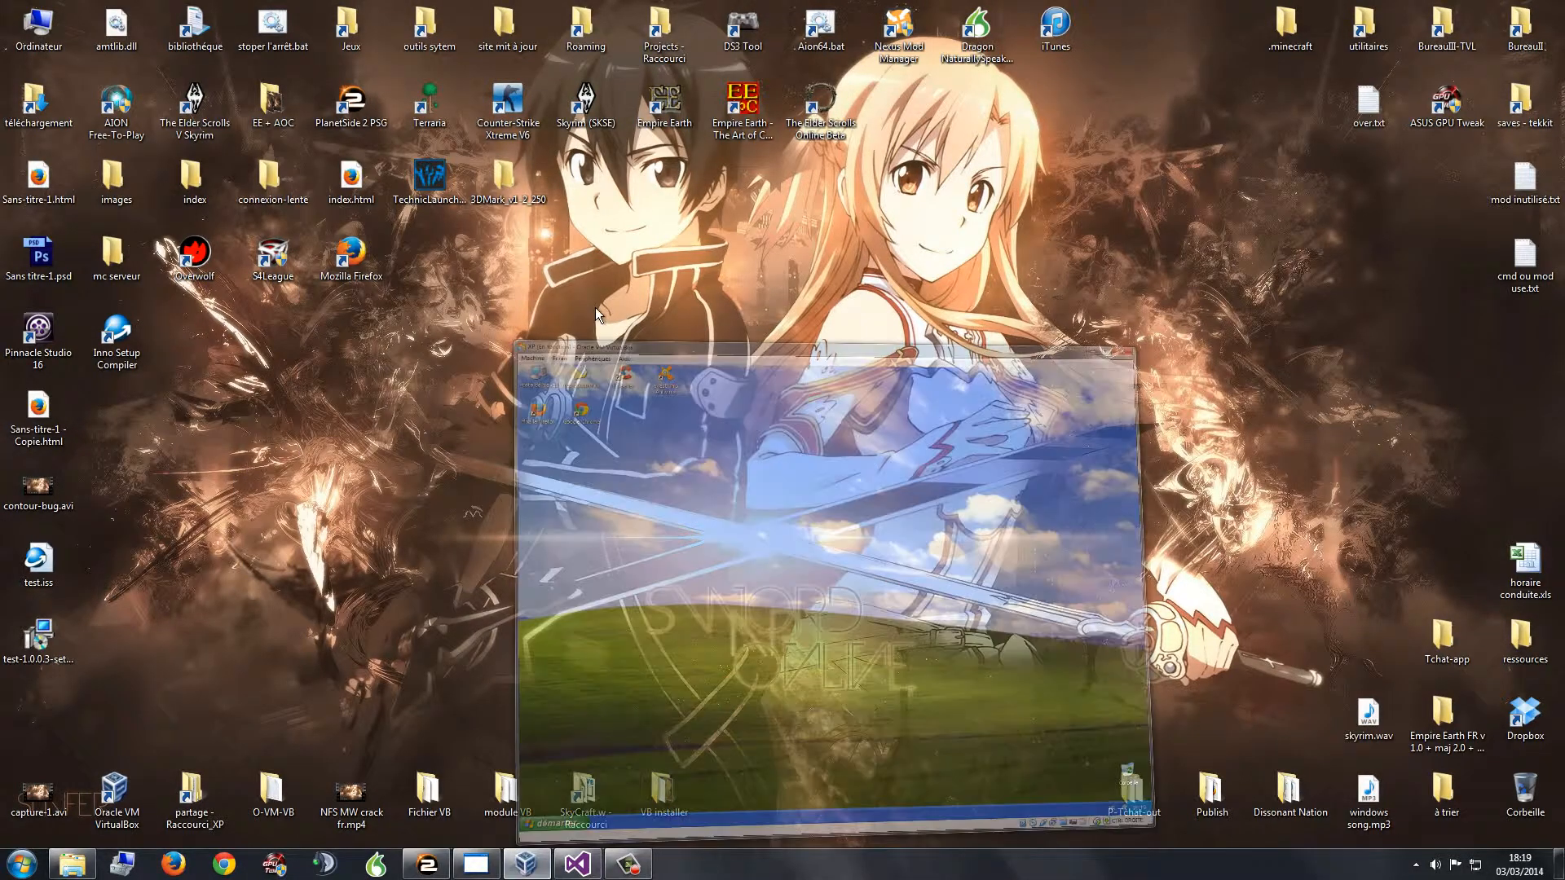
double_click(558, 72)
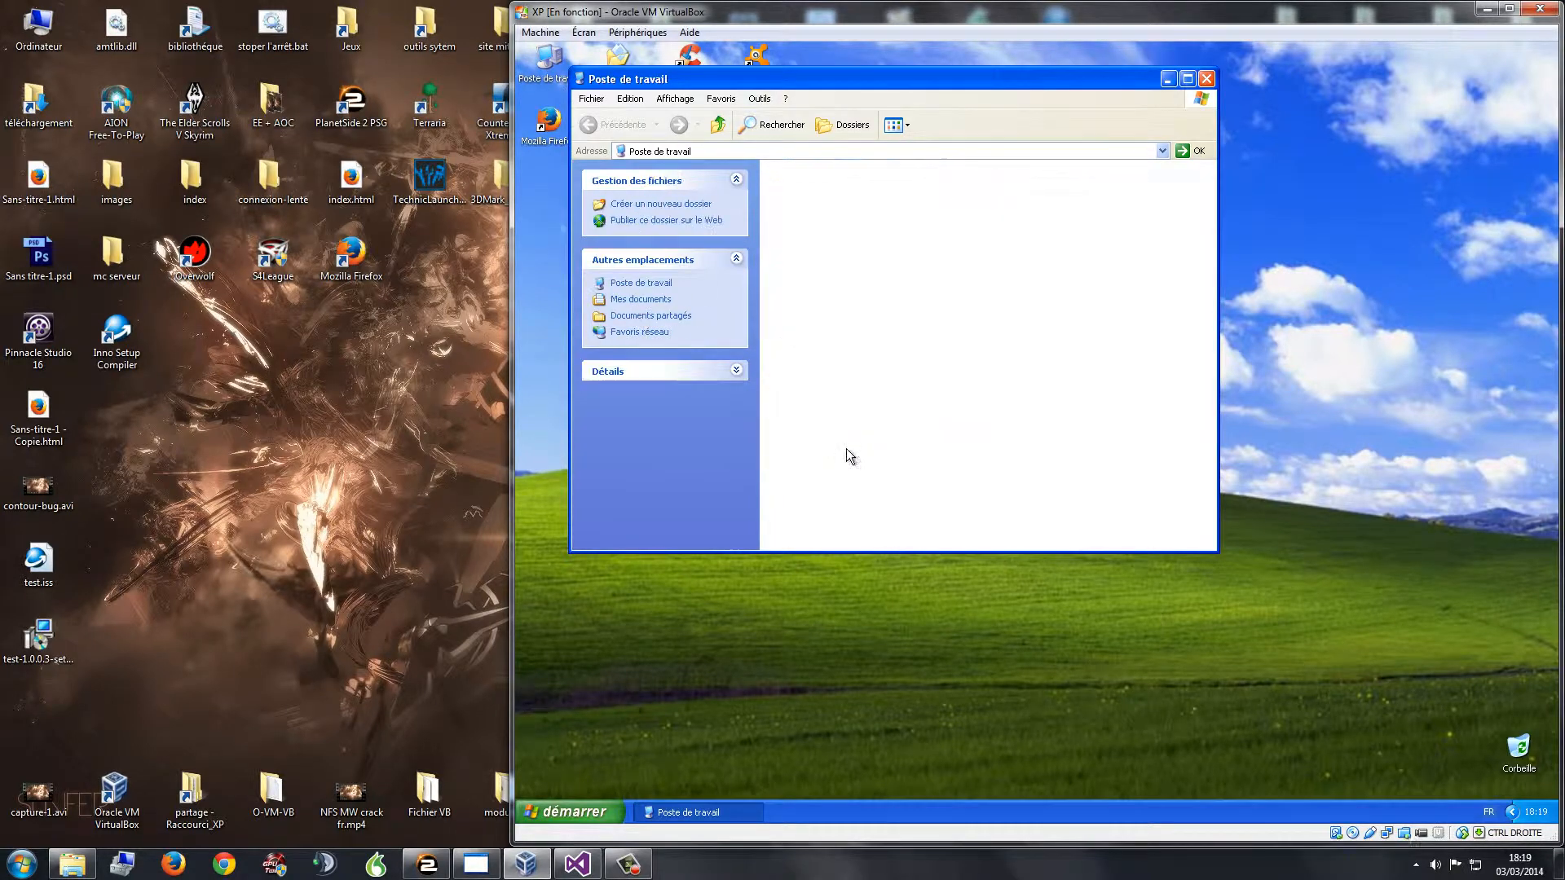
double_click(785, 189)
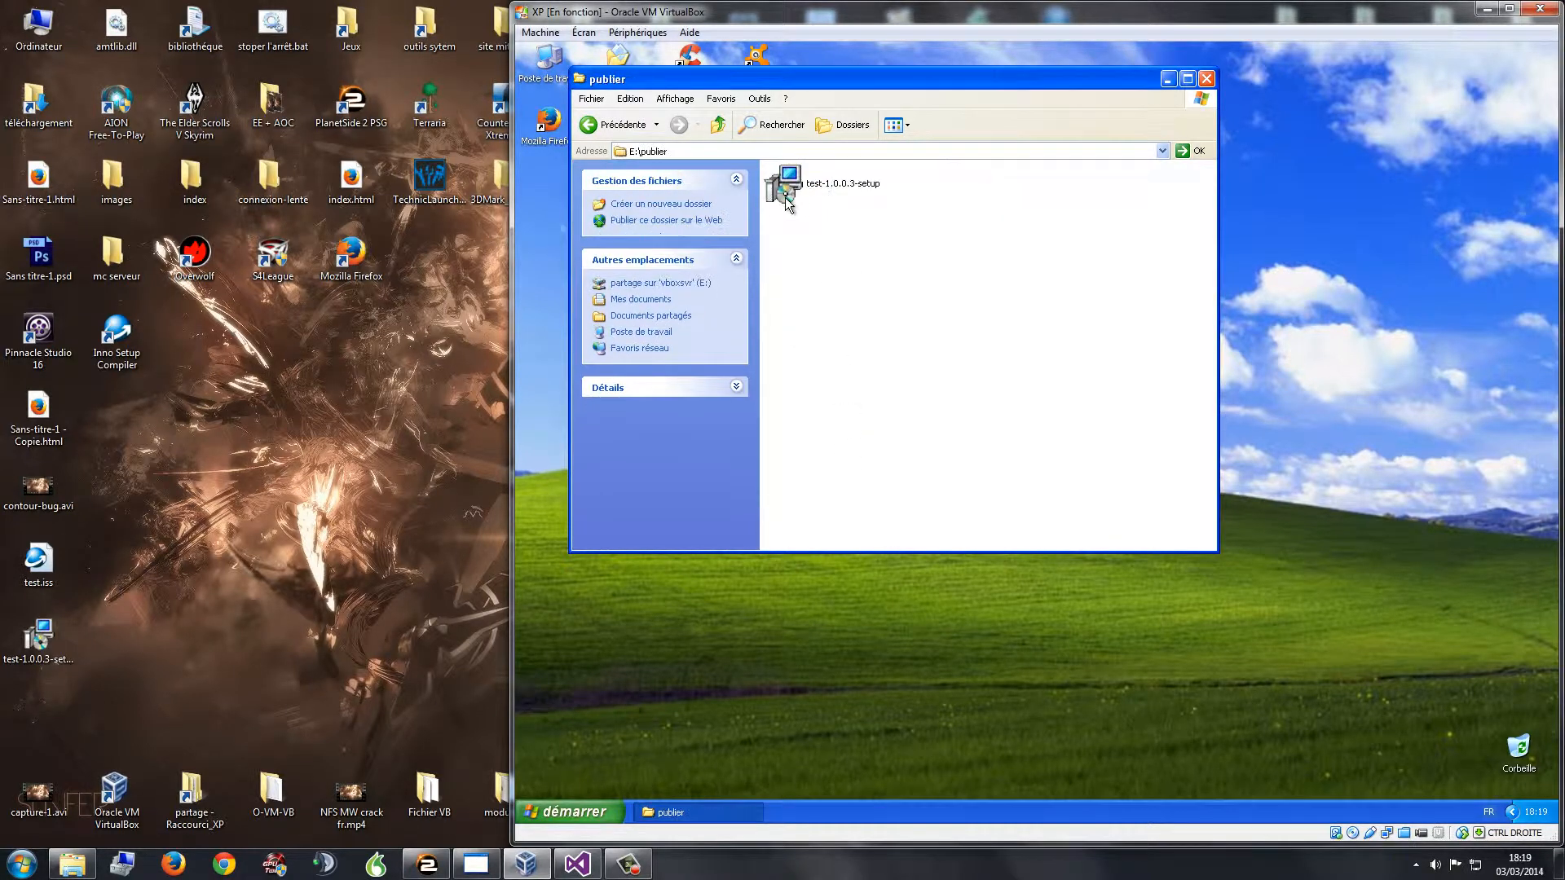
double_click(839, 186)
click(1088, 449)
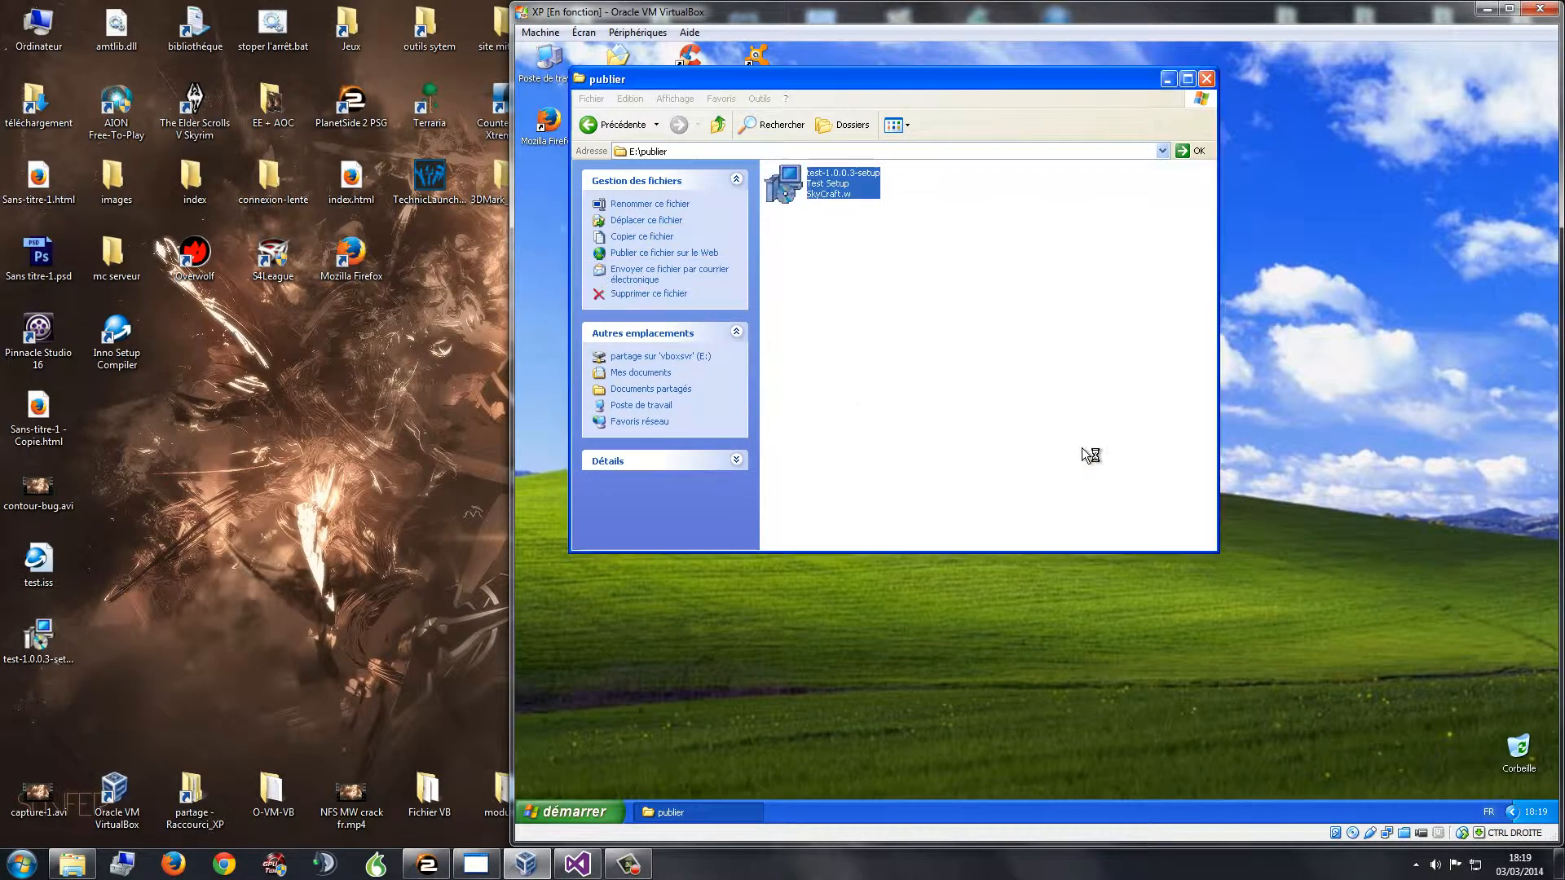
click(1169, 80)
Step: Install Test without a desktop icon and launch it at the end of setup
click(1127, 565)
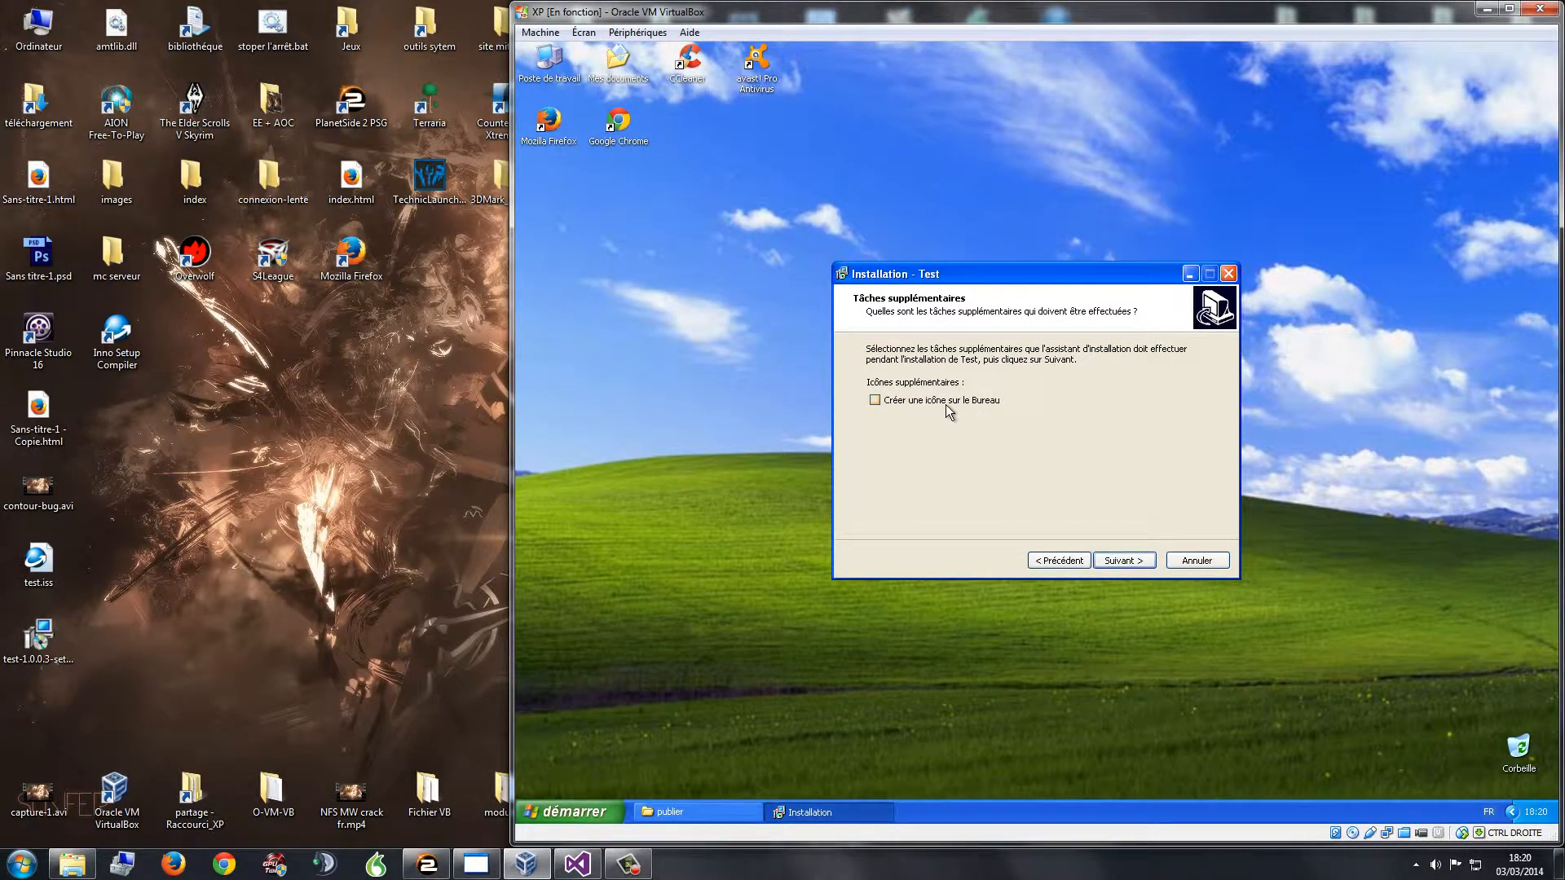
click(1101, 562)
click(1122, 561)
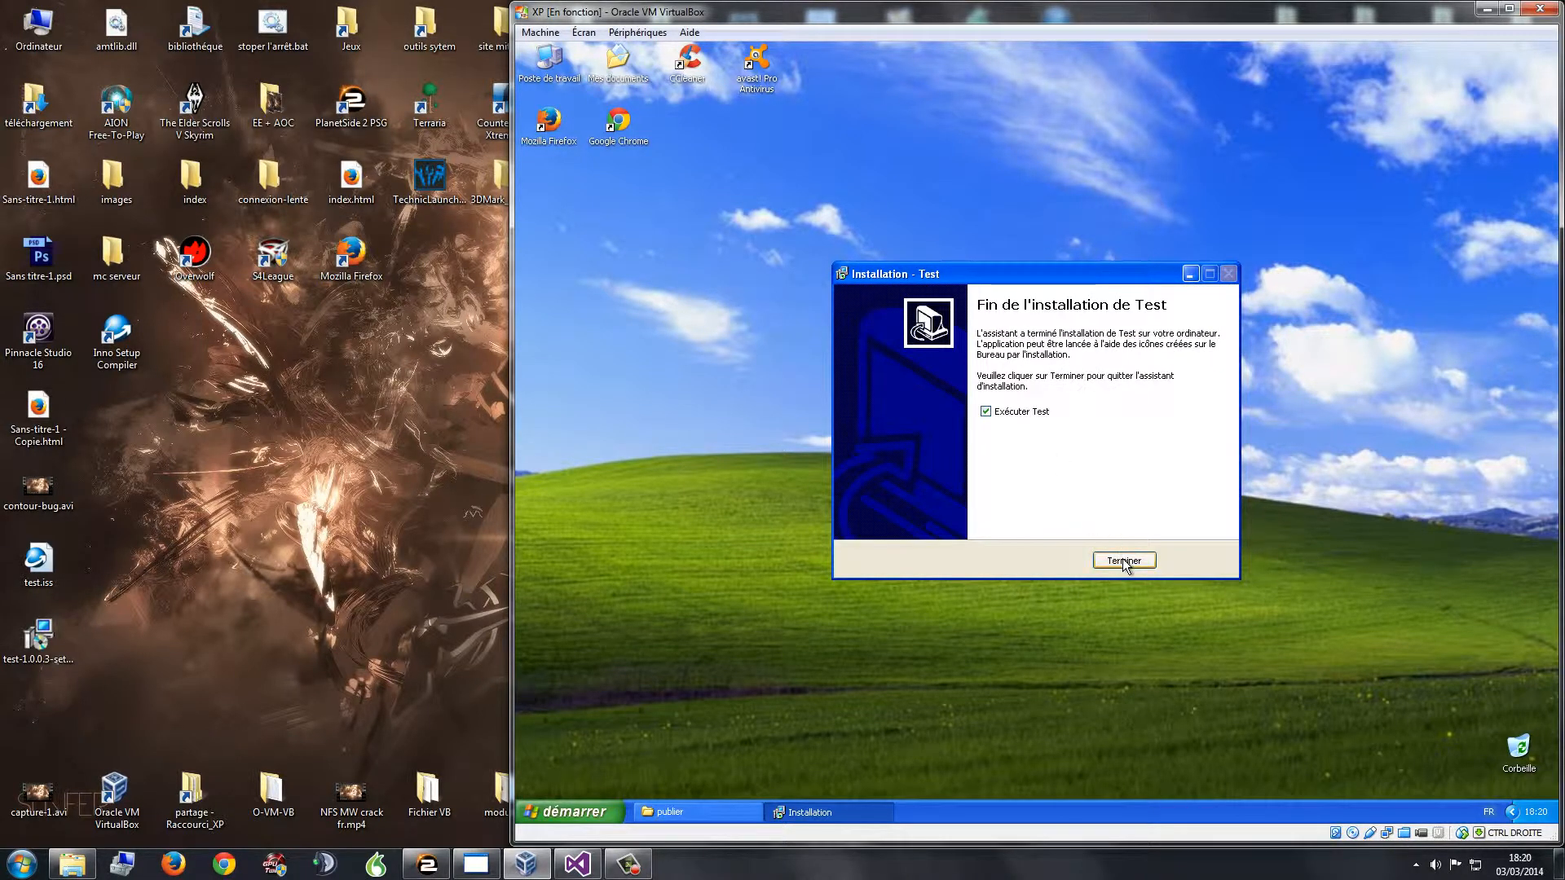
click(1125, 562)
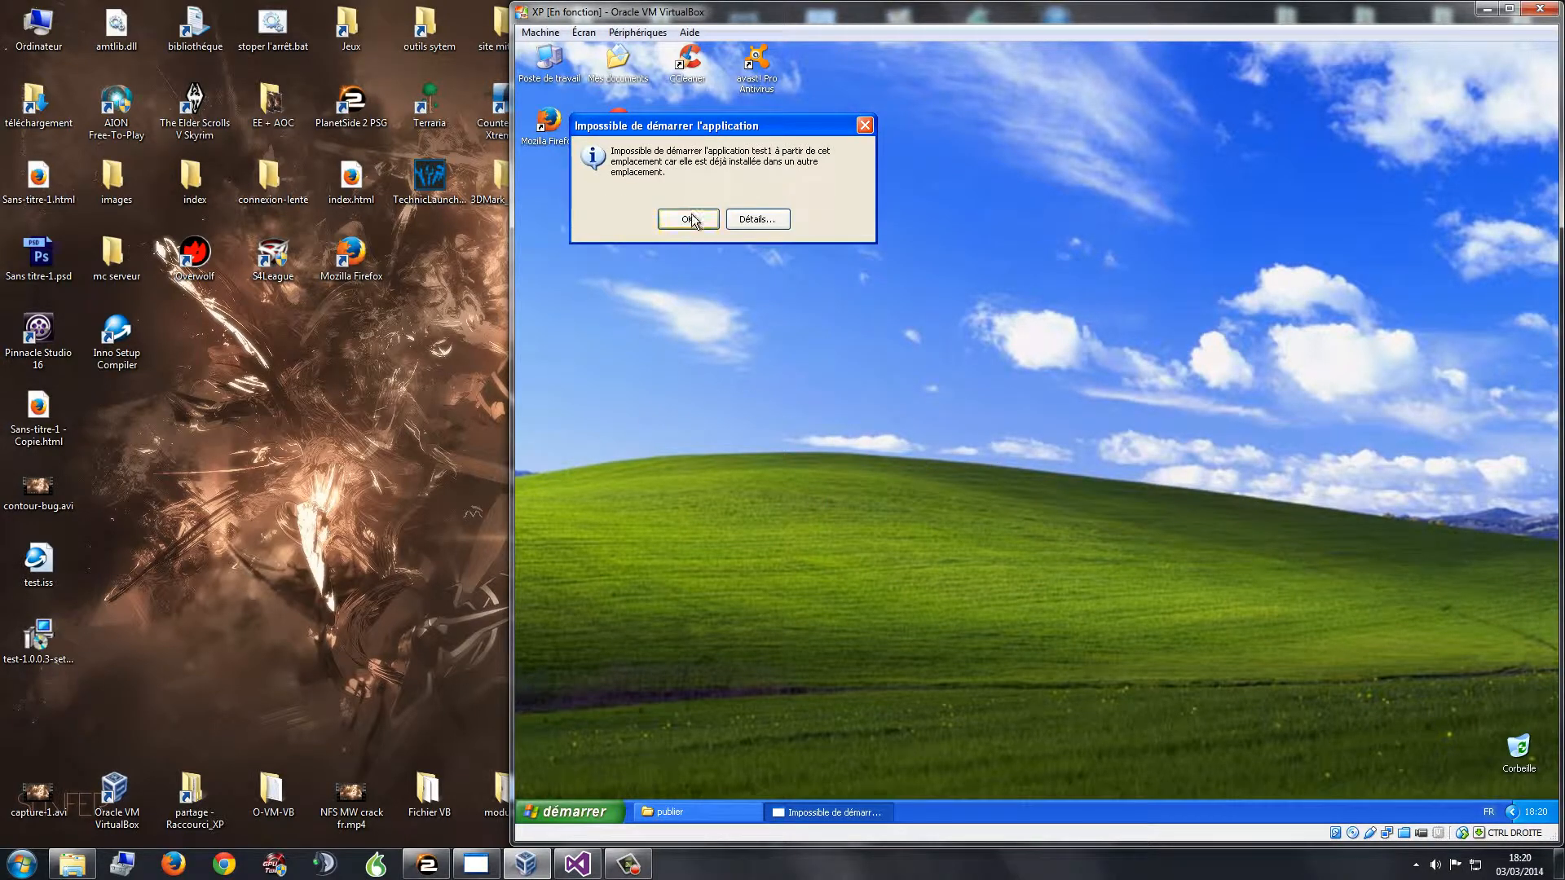
Step: View the launch error's detailed report, then close the report and the error message
click(751, 221)
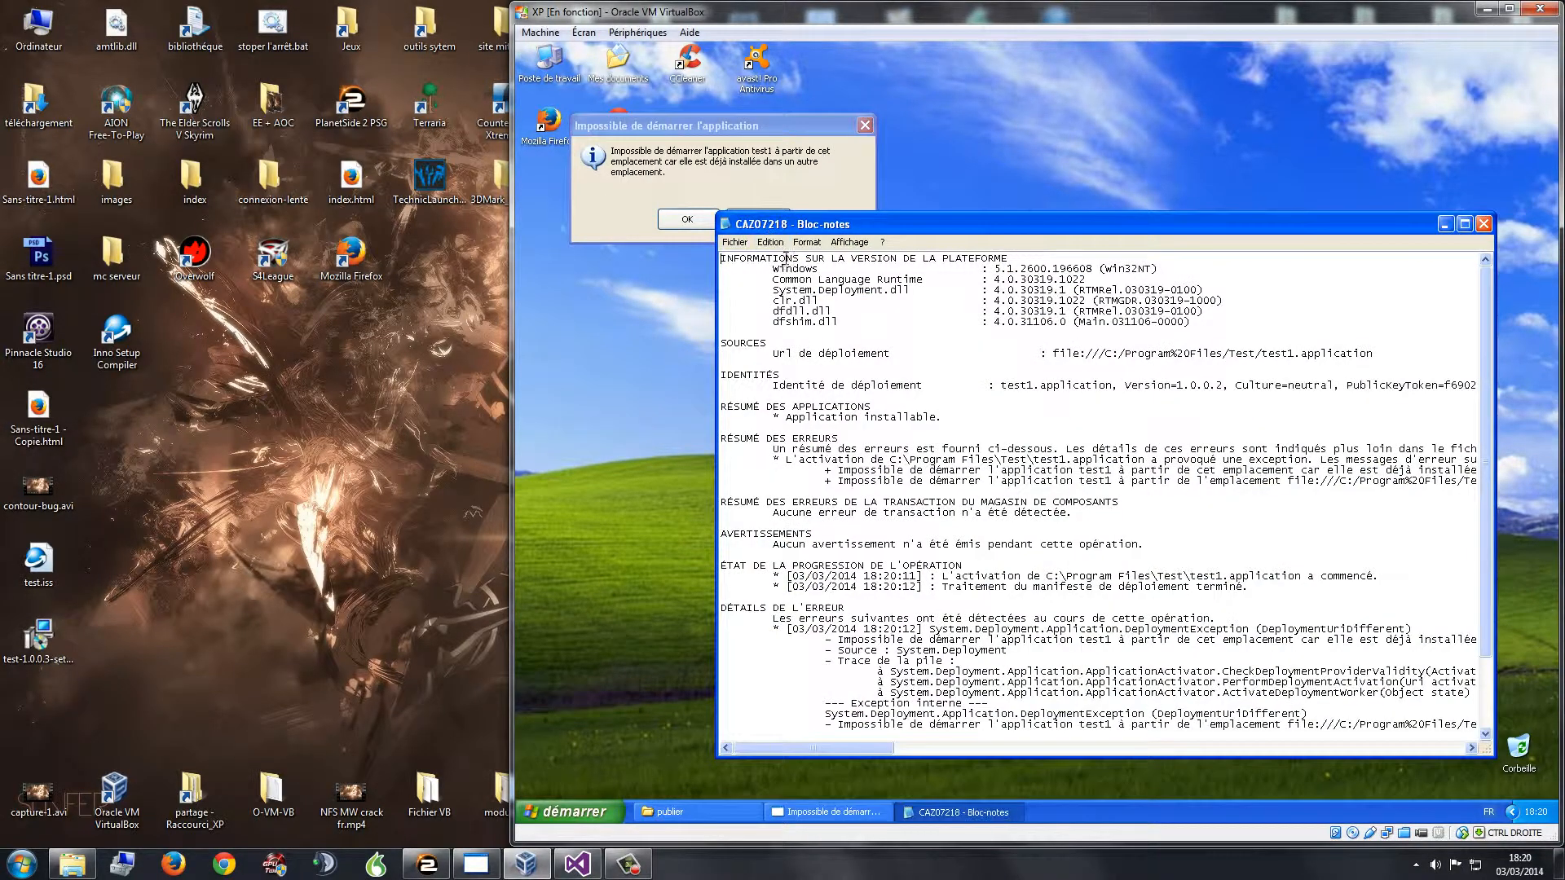
click(1483, 223)
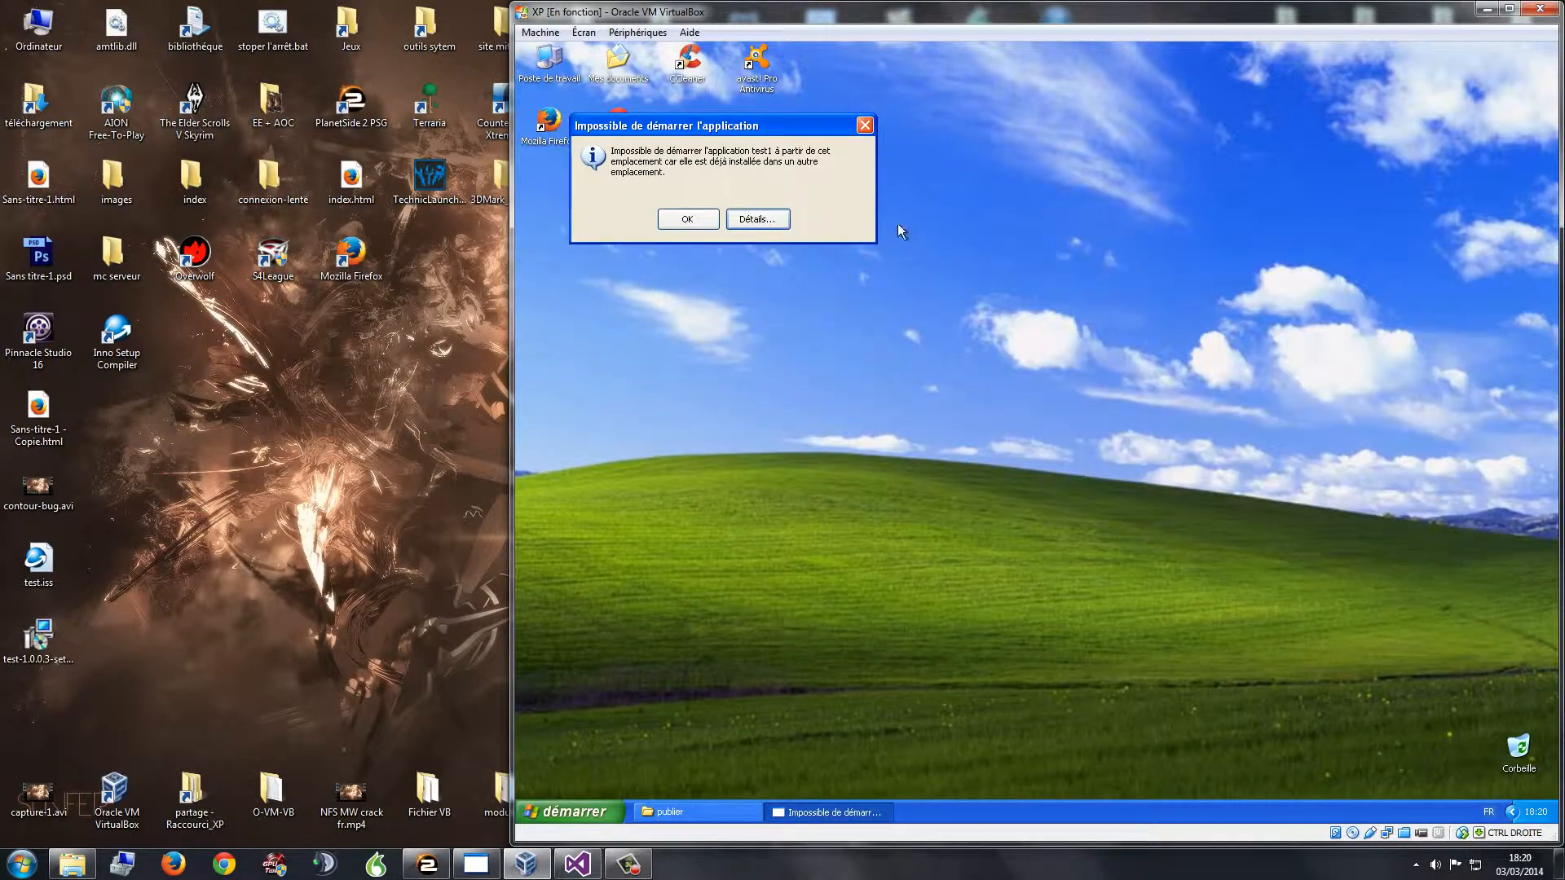
click(867, 126)
click(577, 865)
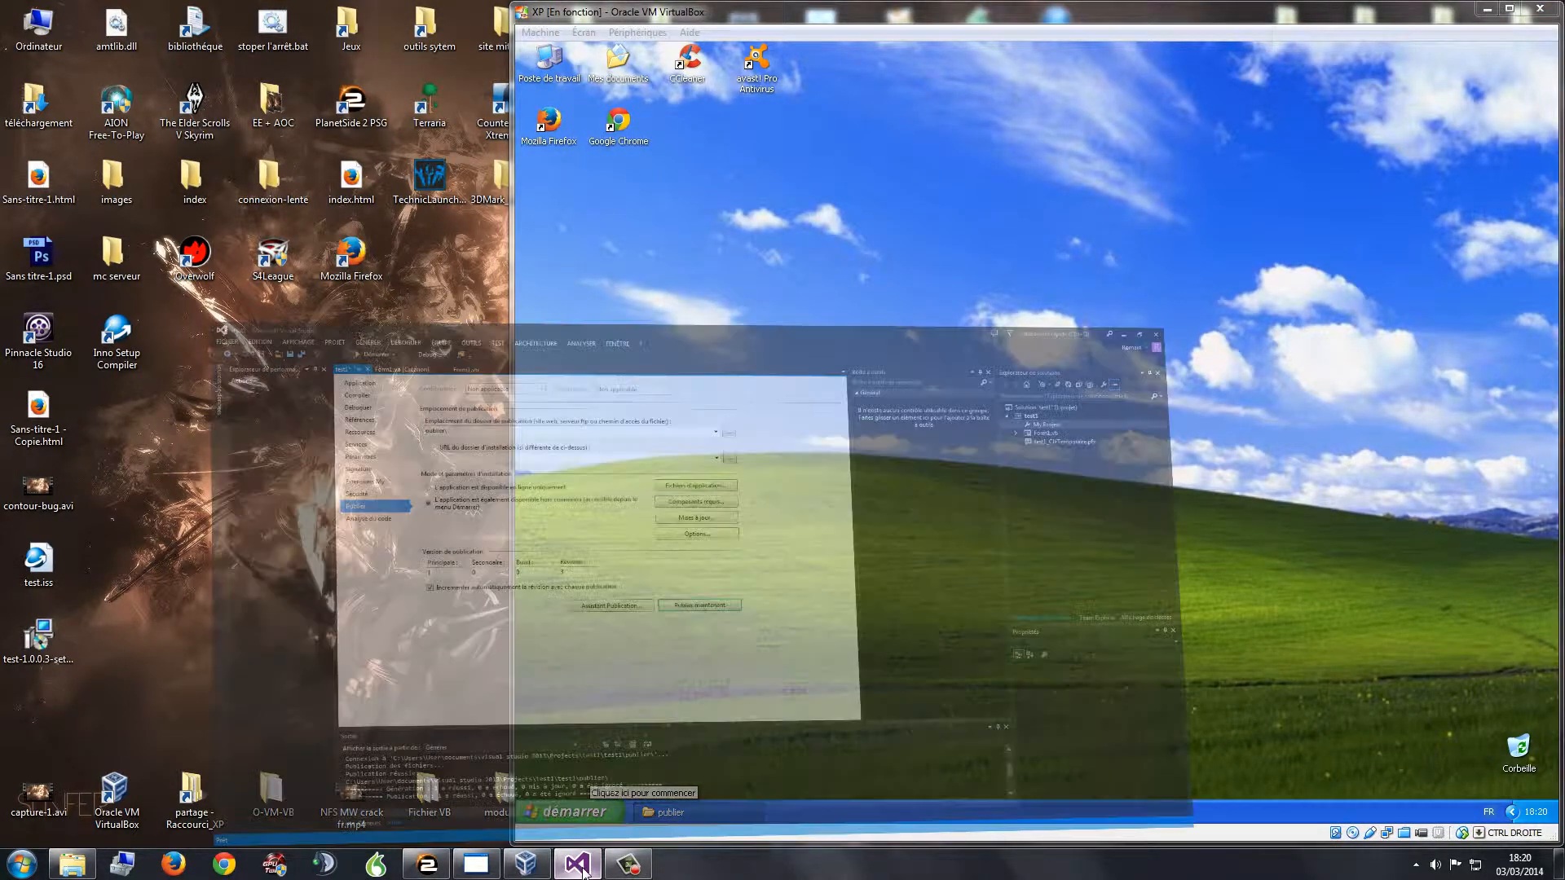
Step: Verify test1's Application properties target .NET Framework 4, then minimize Visual Studio
click(233, 102)
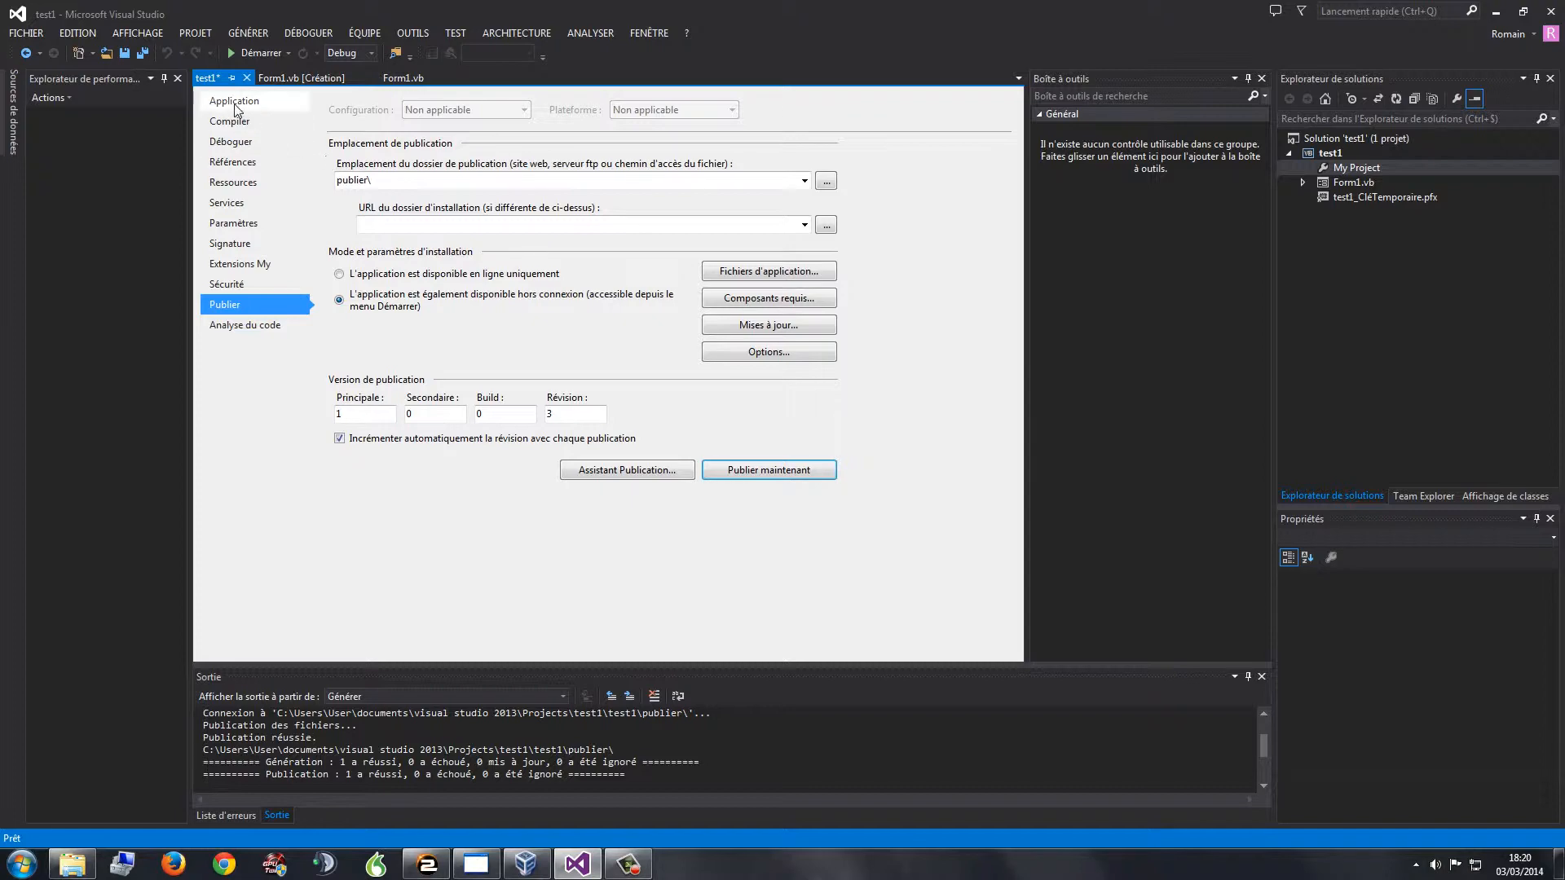
click(368, 205)
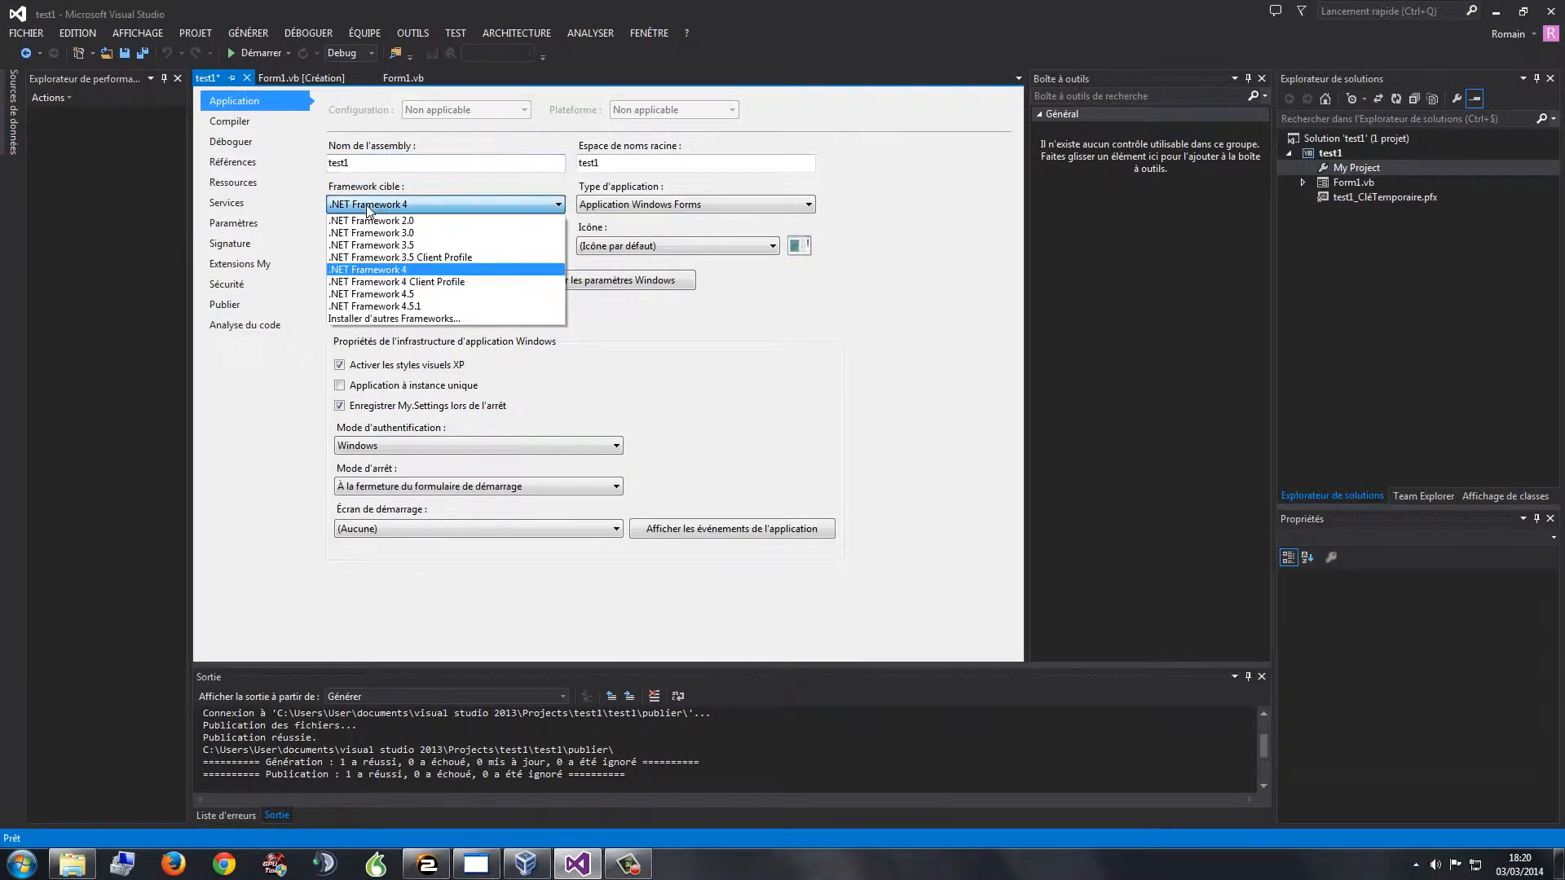
click(368, 211)
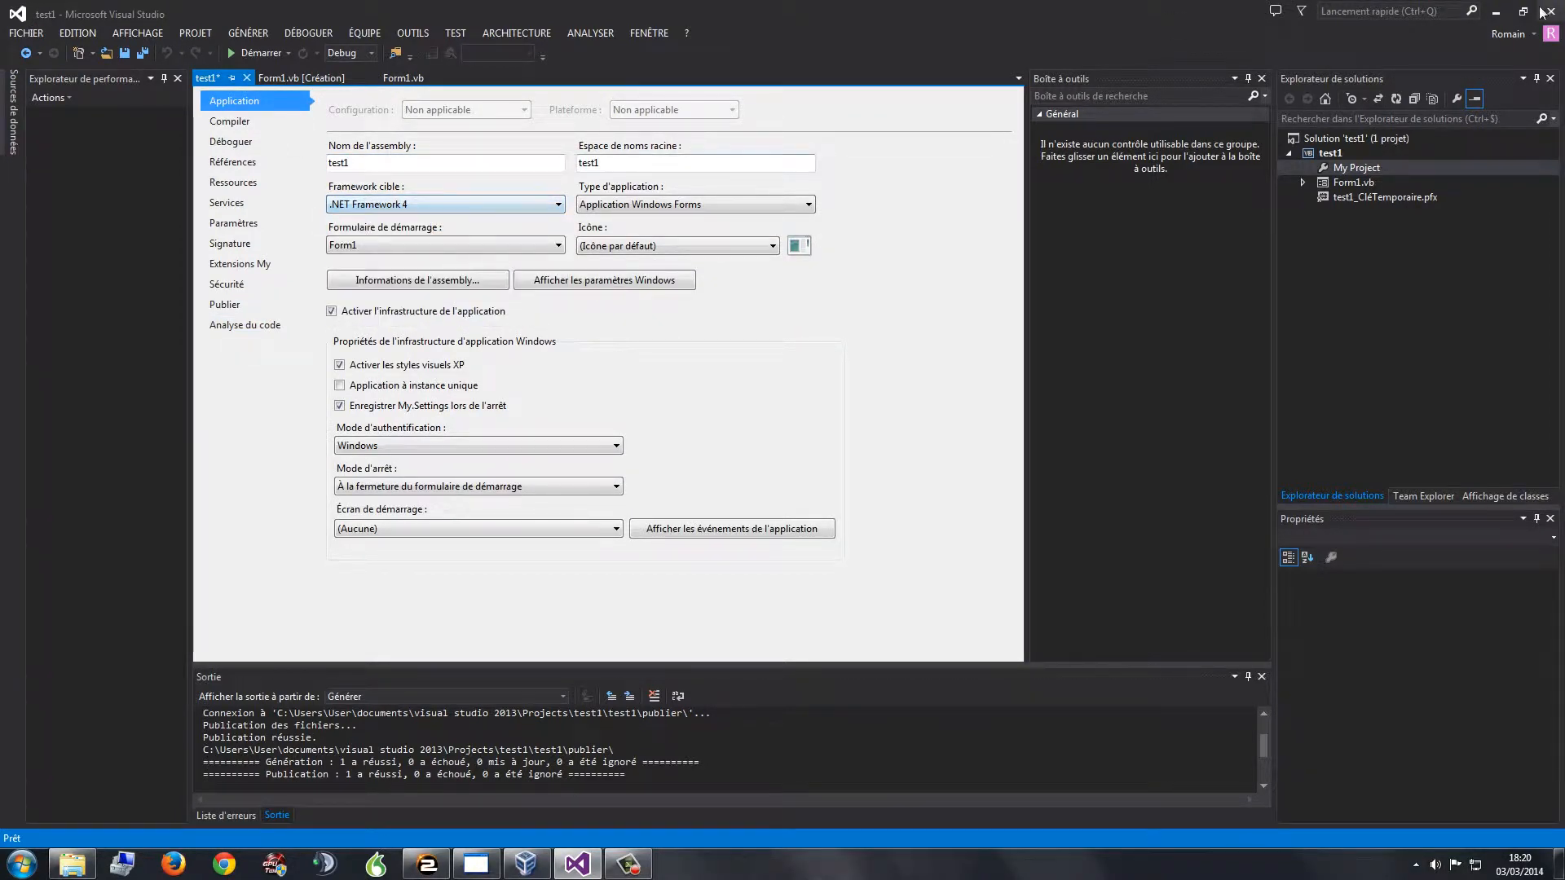
click(1495, 11)
click(587, 810)
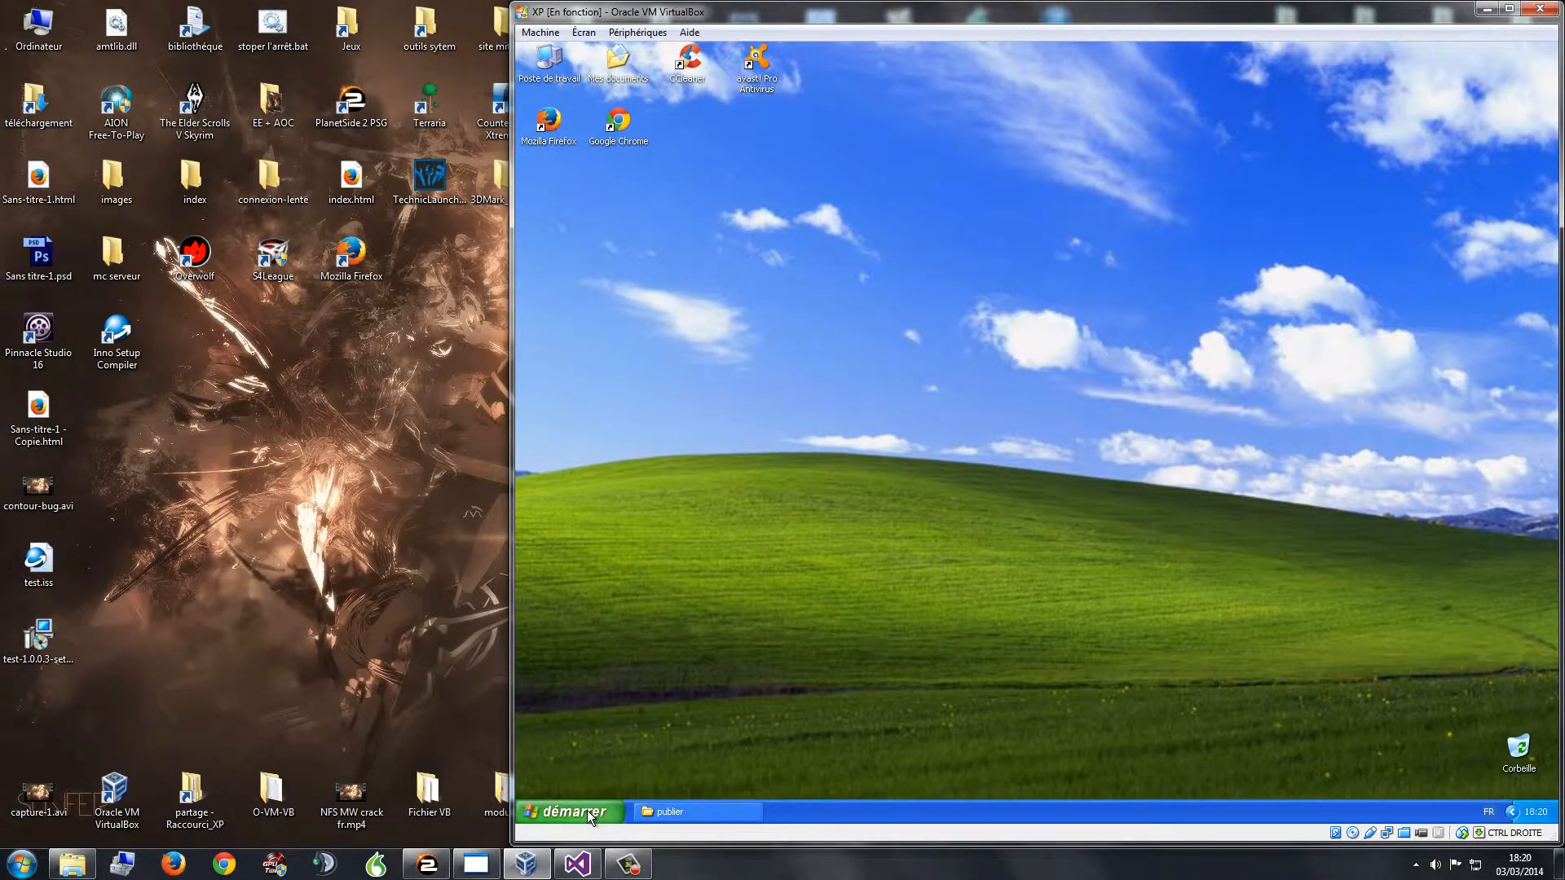
Step: Confirm test1 is listed under Test in XP's Tous les programmes menu
click(599, 751)
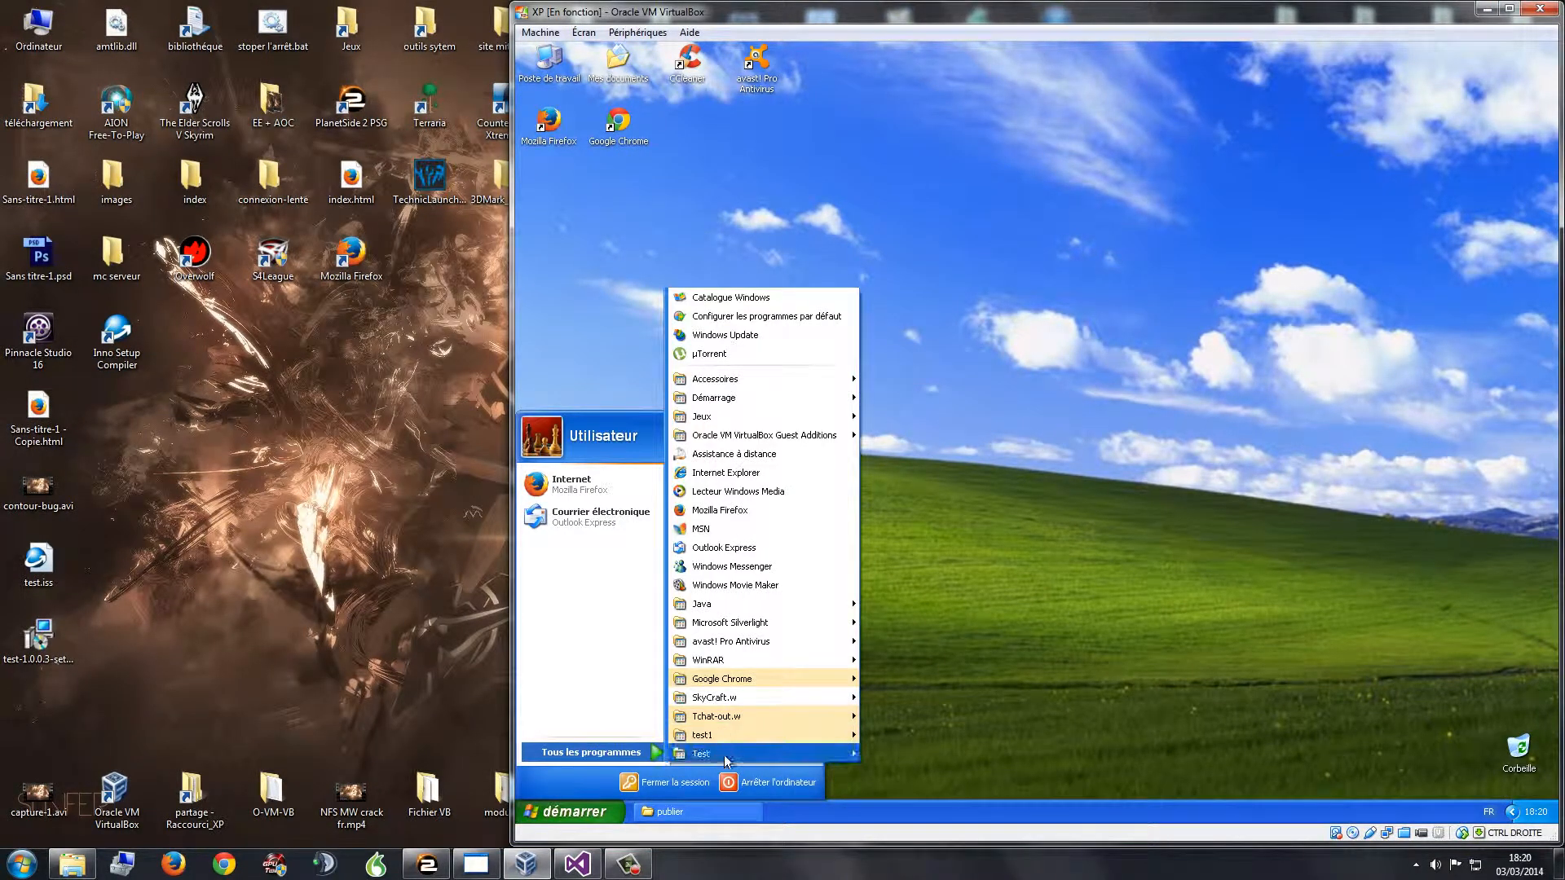
mouse_move(733, 754)
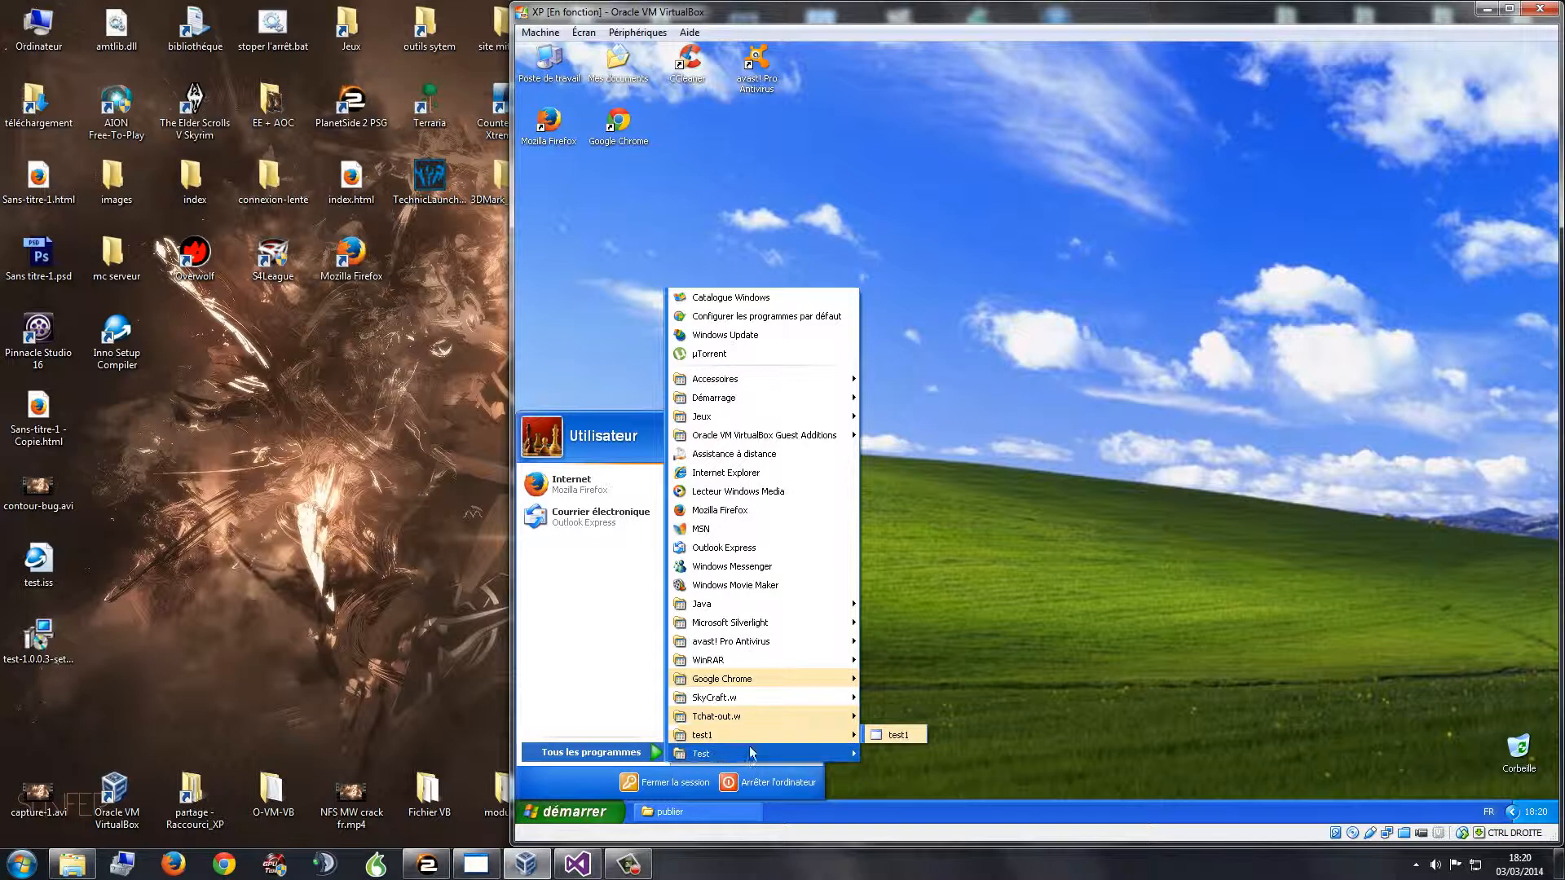
click(738, 164)
drag(713, 218, 751, 306)
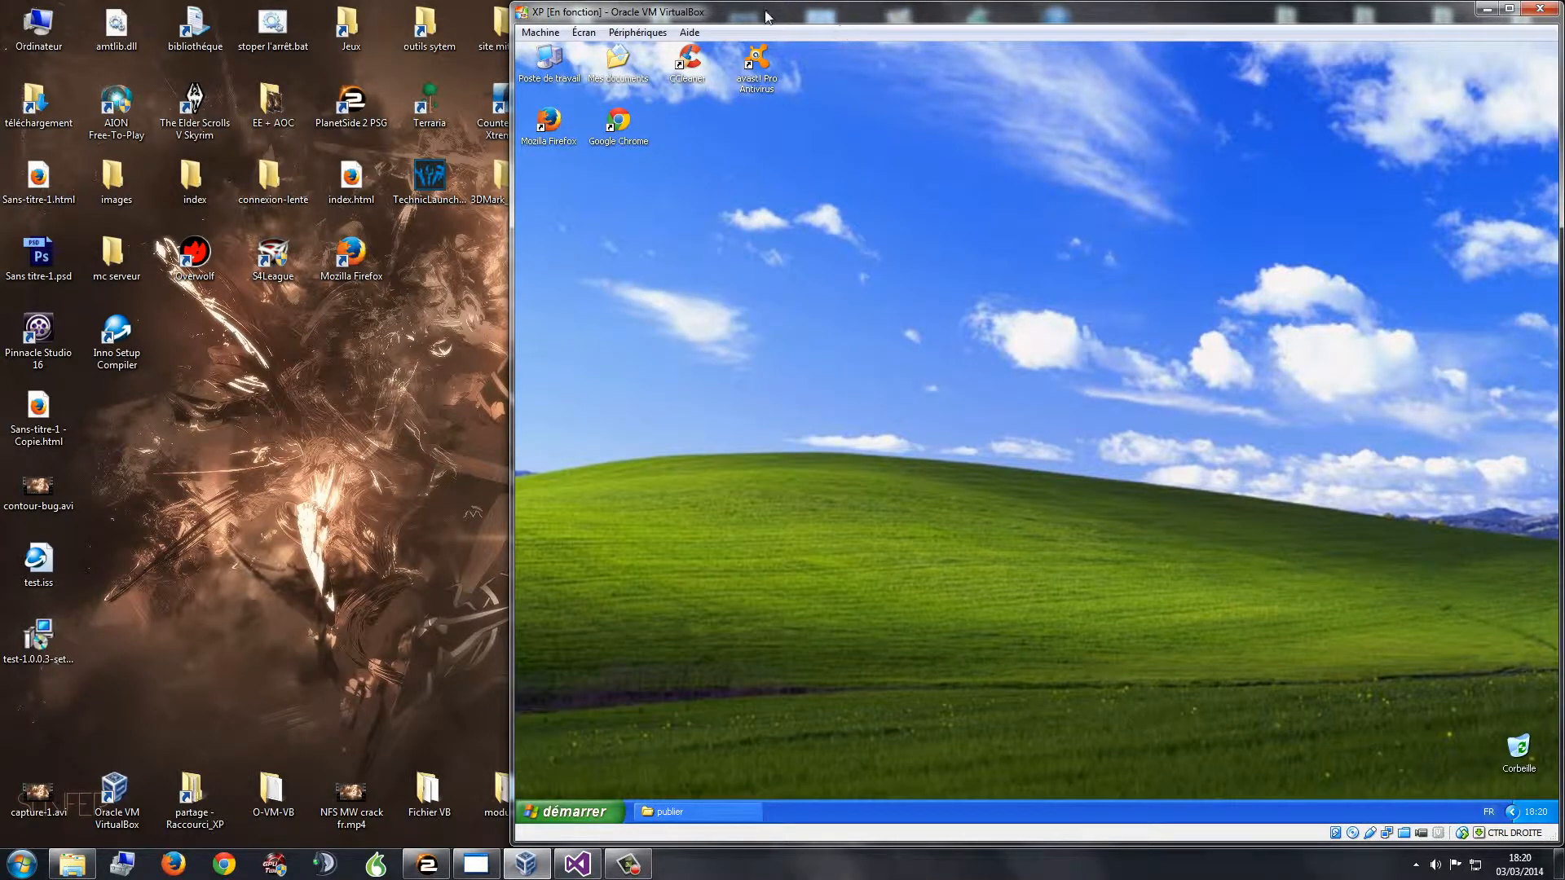
Step: Dismiss the XP programs menu and show the host's publier folder holding test-1.0.0.3-setup.exe
click(577, 810)
click(717, 337)
click(40, 642)
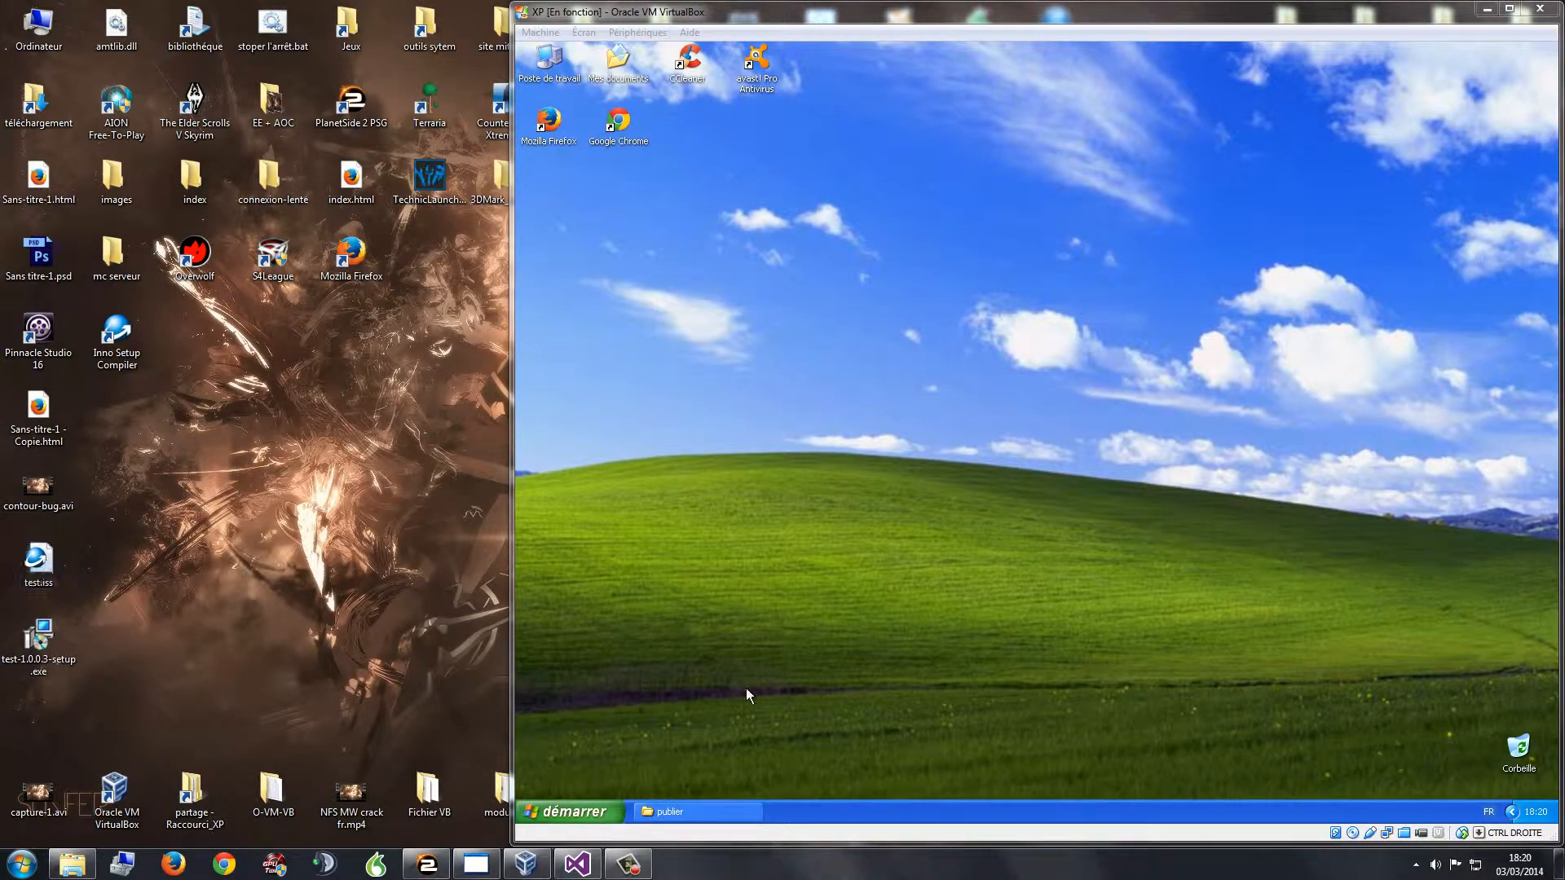
click(75, 862)
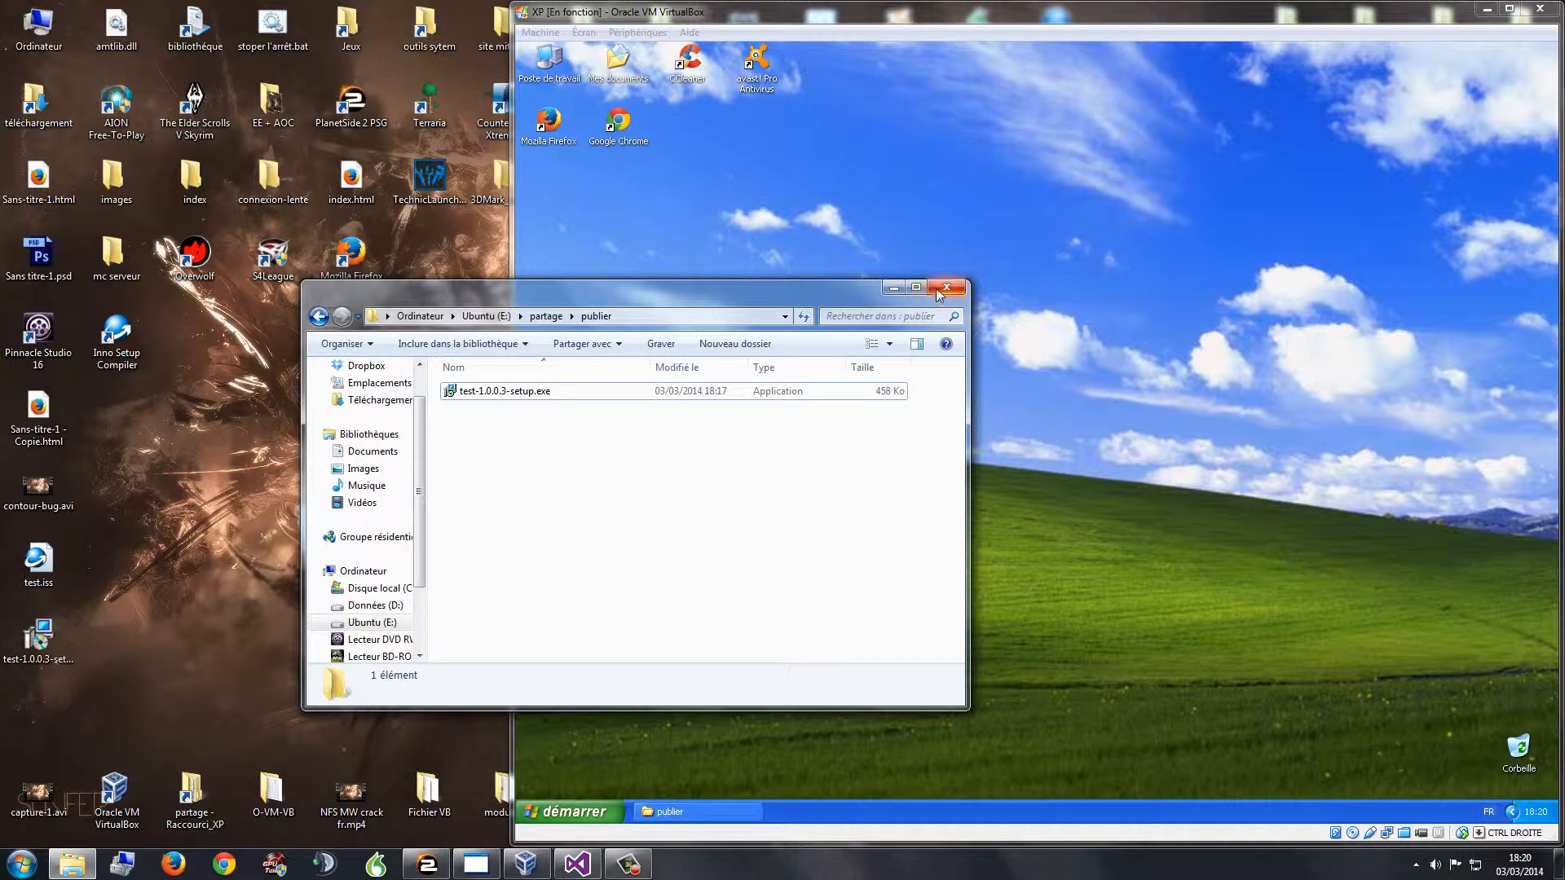
Step: Step back from publier through partage and Ubuntu (E:) to Ordinateur, then close Explorer
click(318, 317)
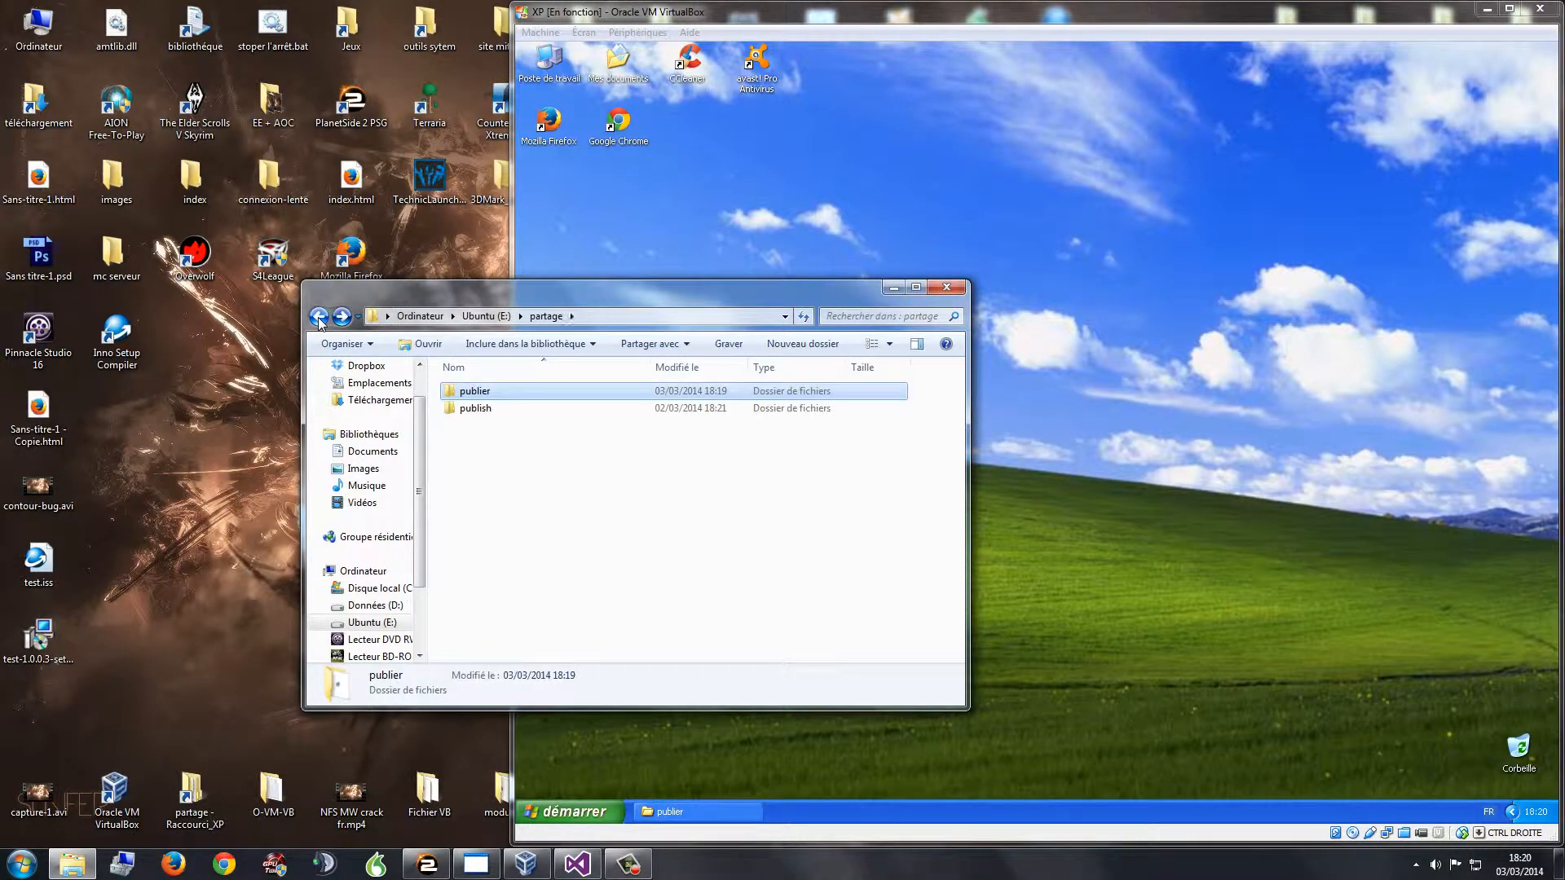
click(319, 321)
click(319, 320)
click(319, 320)
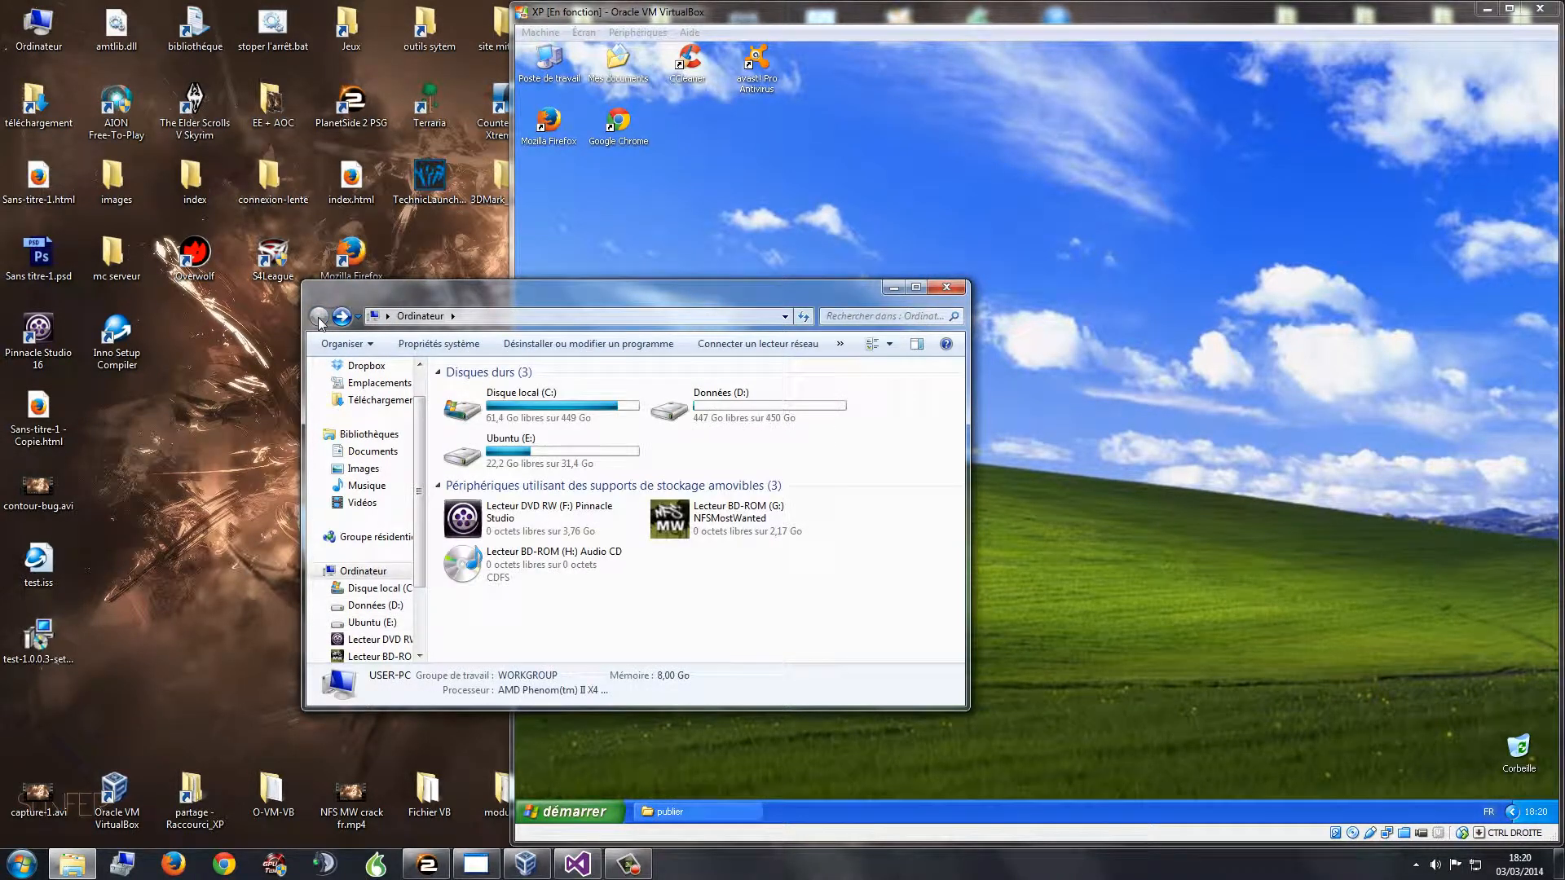
click(946, 287)
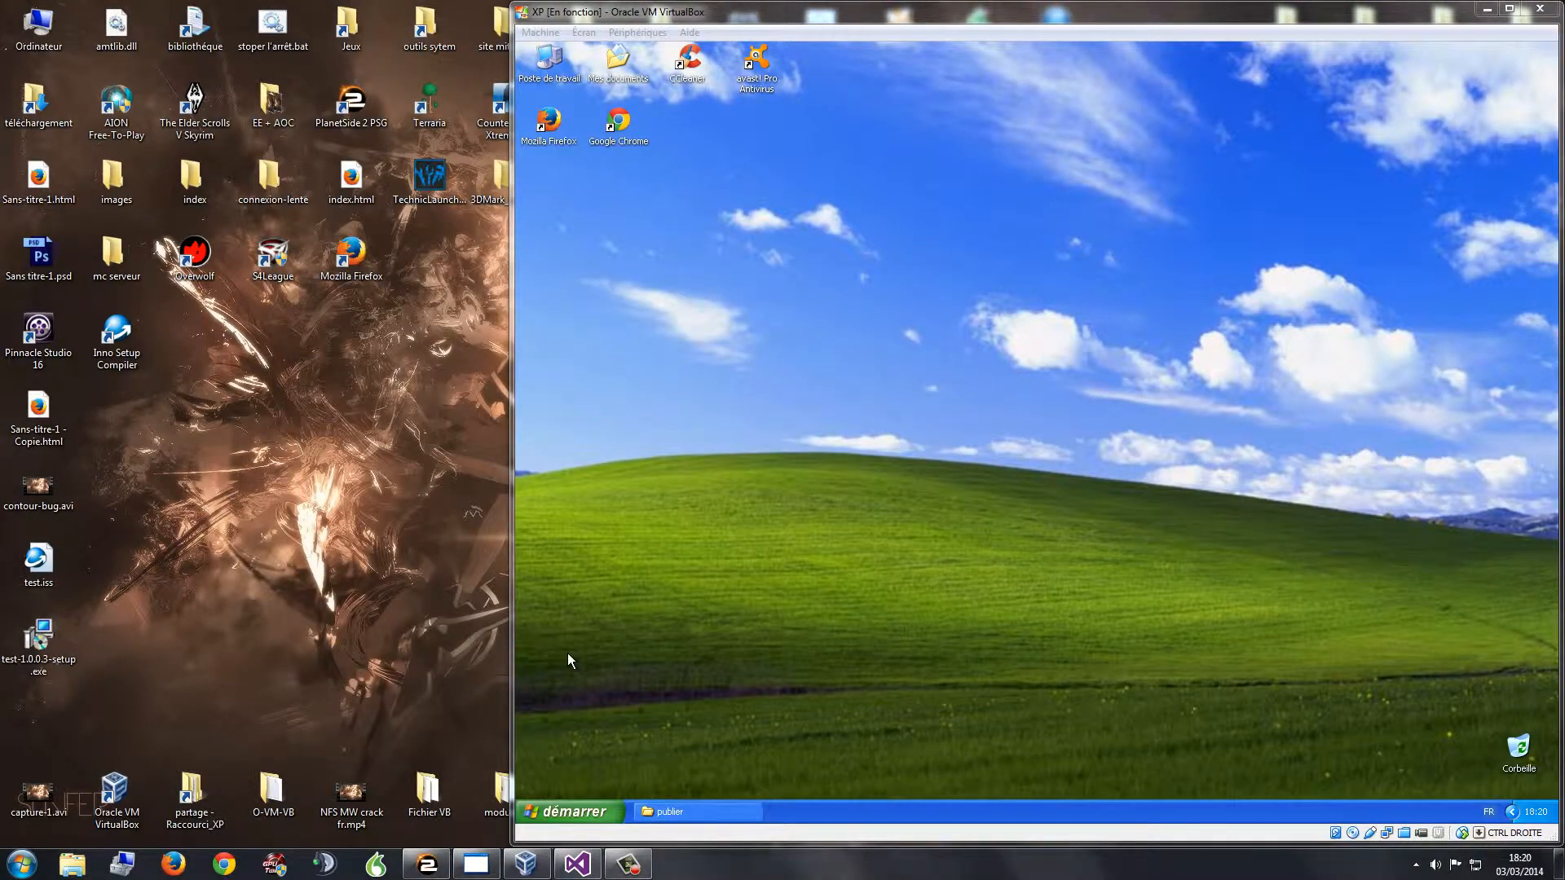
Step: With VirtualBox minimized, check the three files in the desktop's P-Tchat-out folder
click(1486, 10)
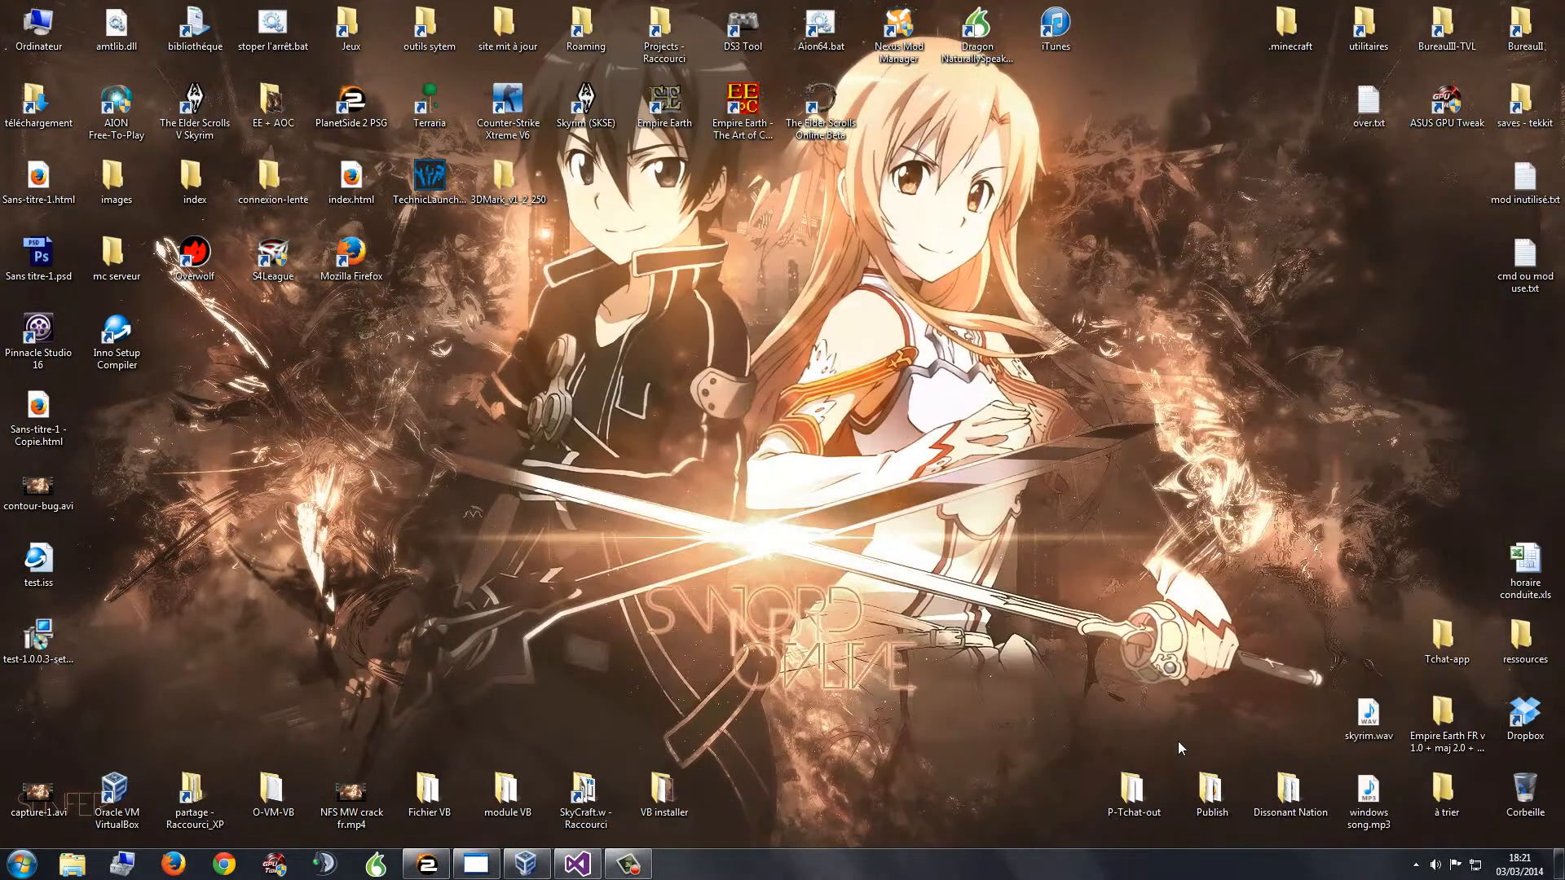
double_click(1132, 789)
drag(506, 443, 537, 482)
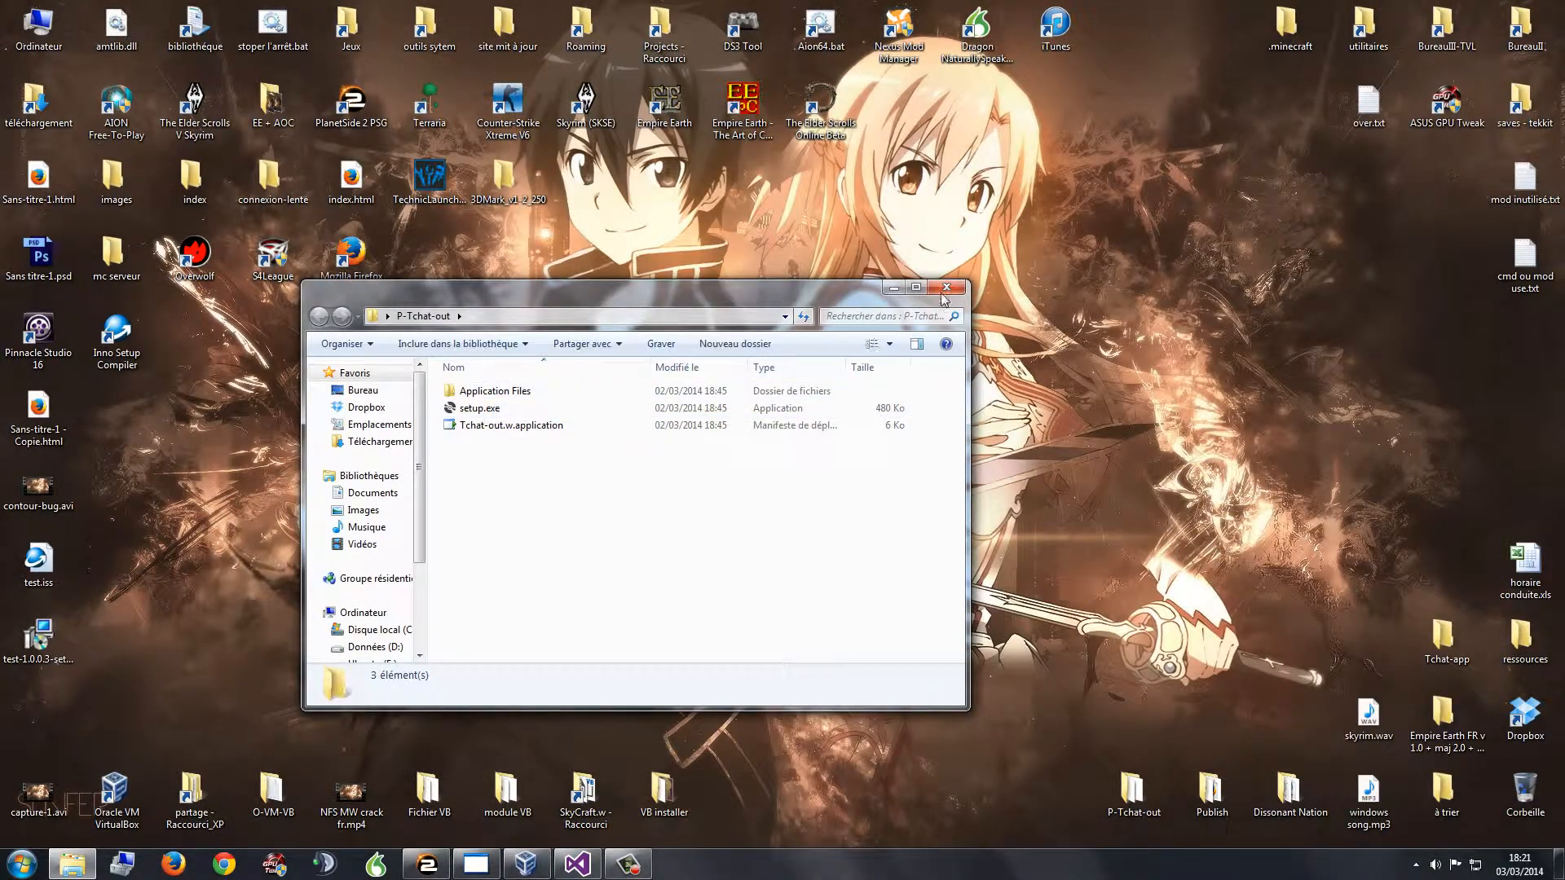
click(946, 288)
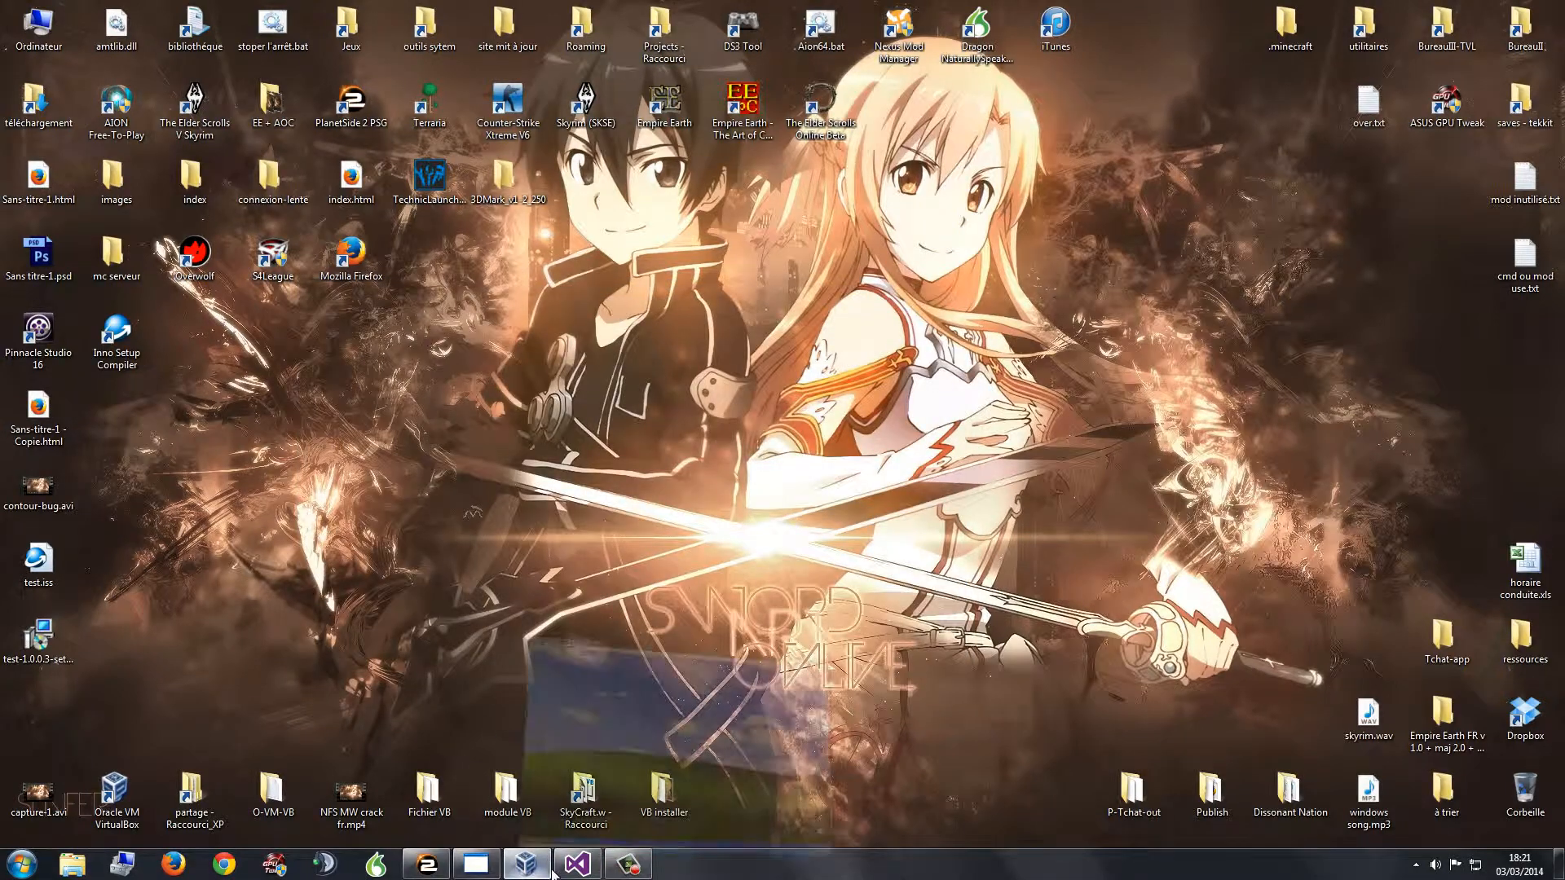
Step: Restore the XP virtual machine window and tidy its desktop icon selection
click(526, 864)
drag(744, 149, 531, 39)
click(796, 243)
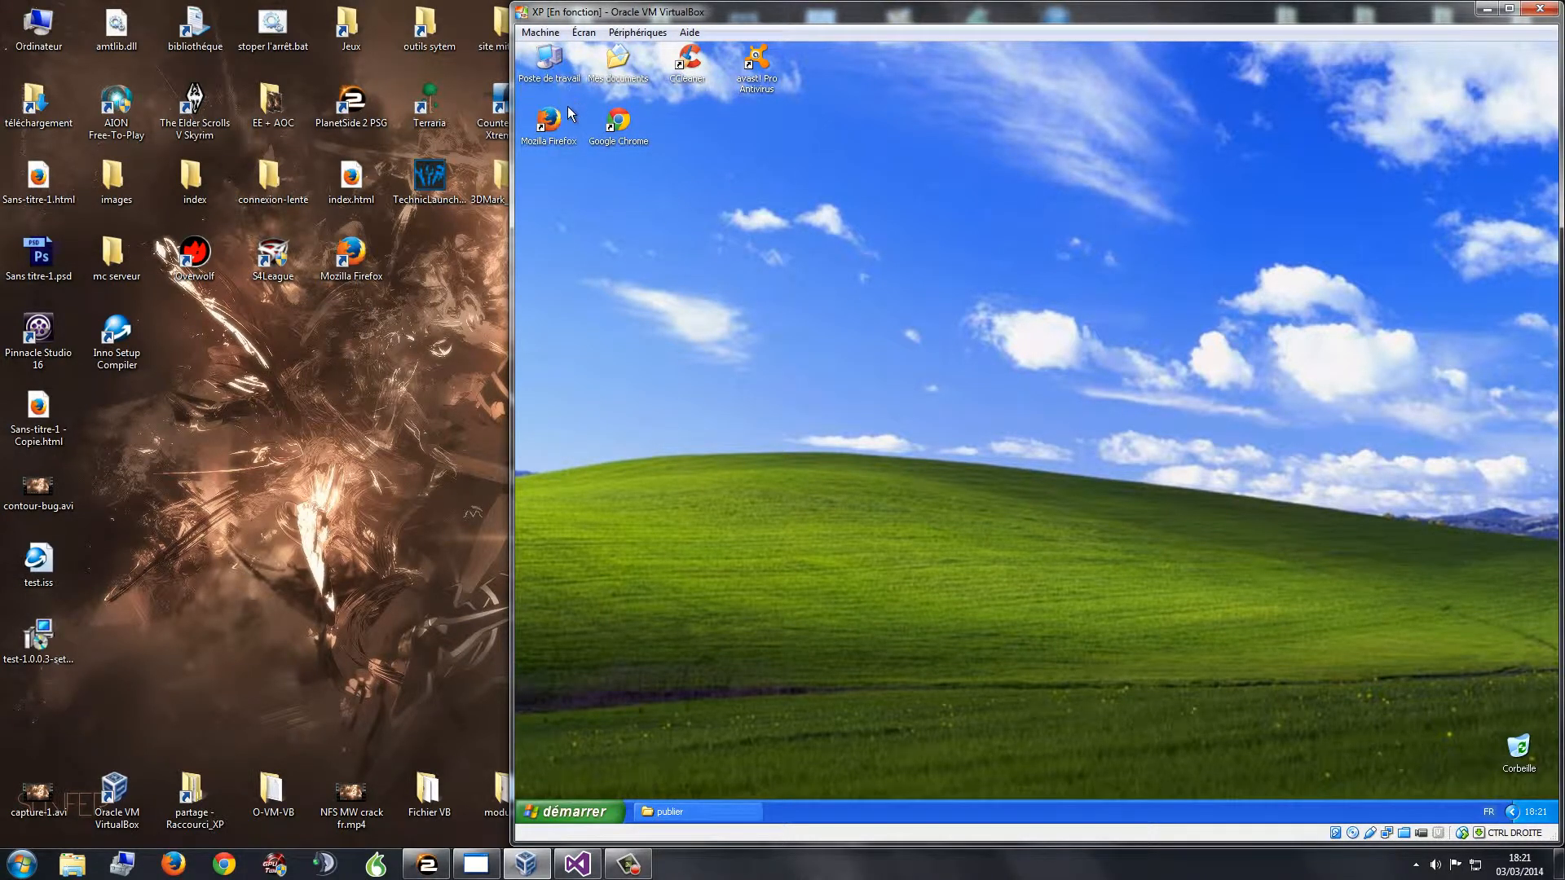
Step: Verify XP's Poste de travail shows the partage (E:) network drive, then minimize VirtualBox and open test.iss
double_click(548, 67)
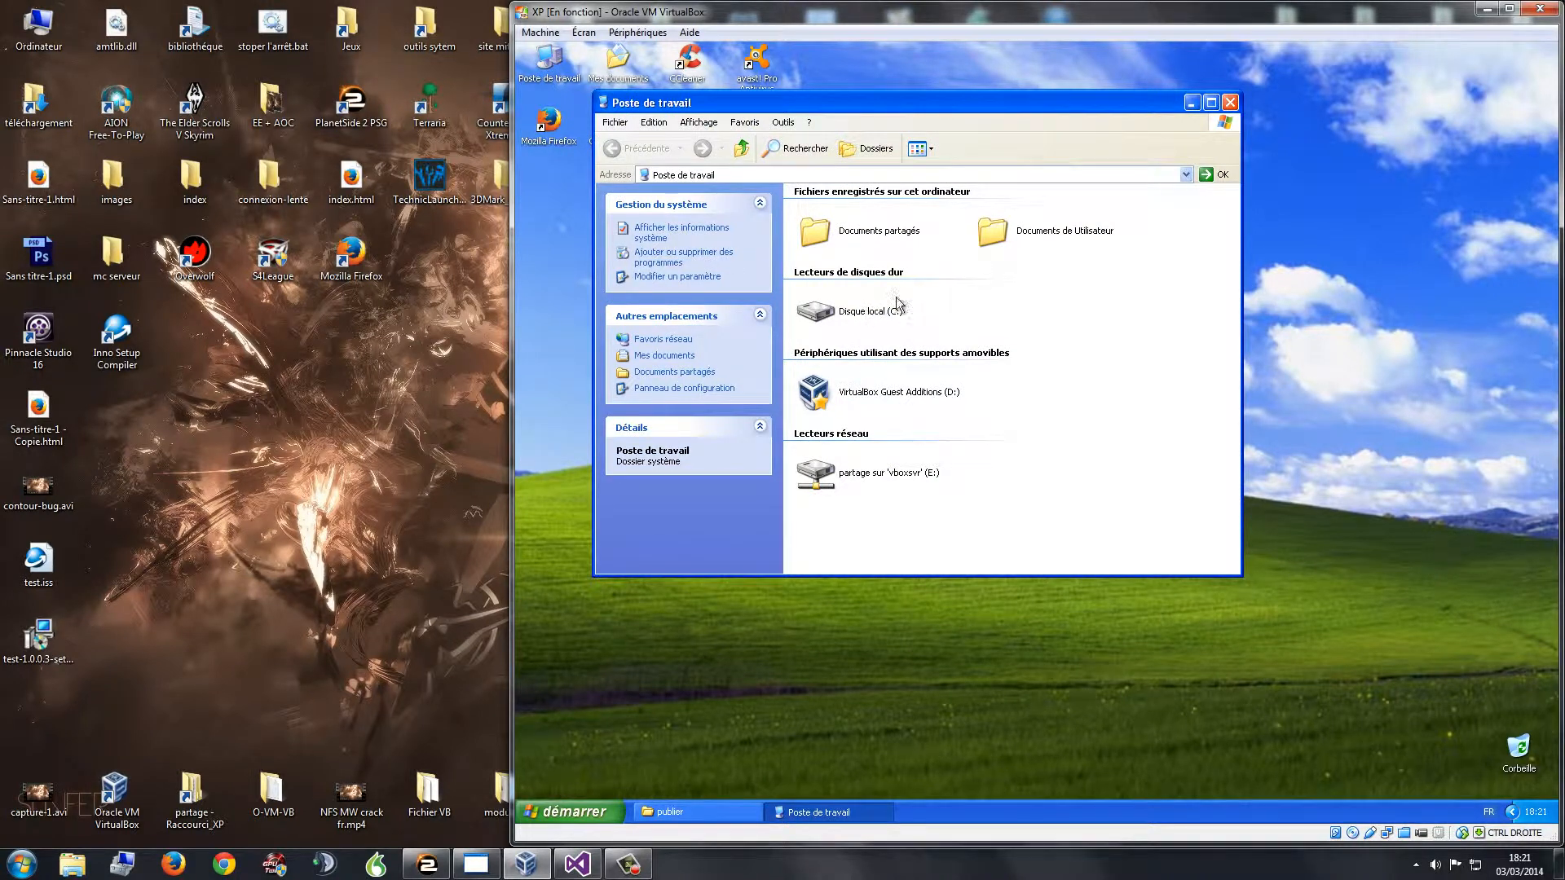
click(1230, 101)
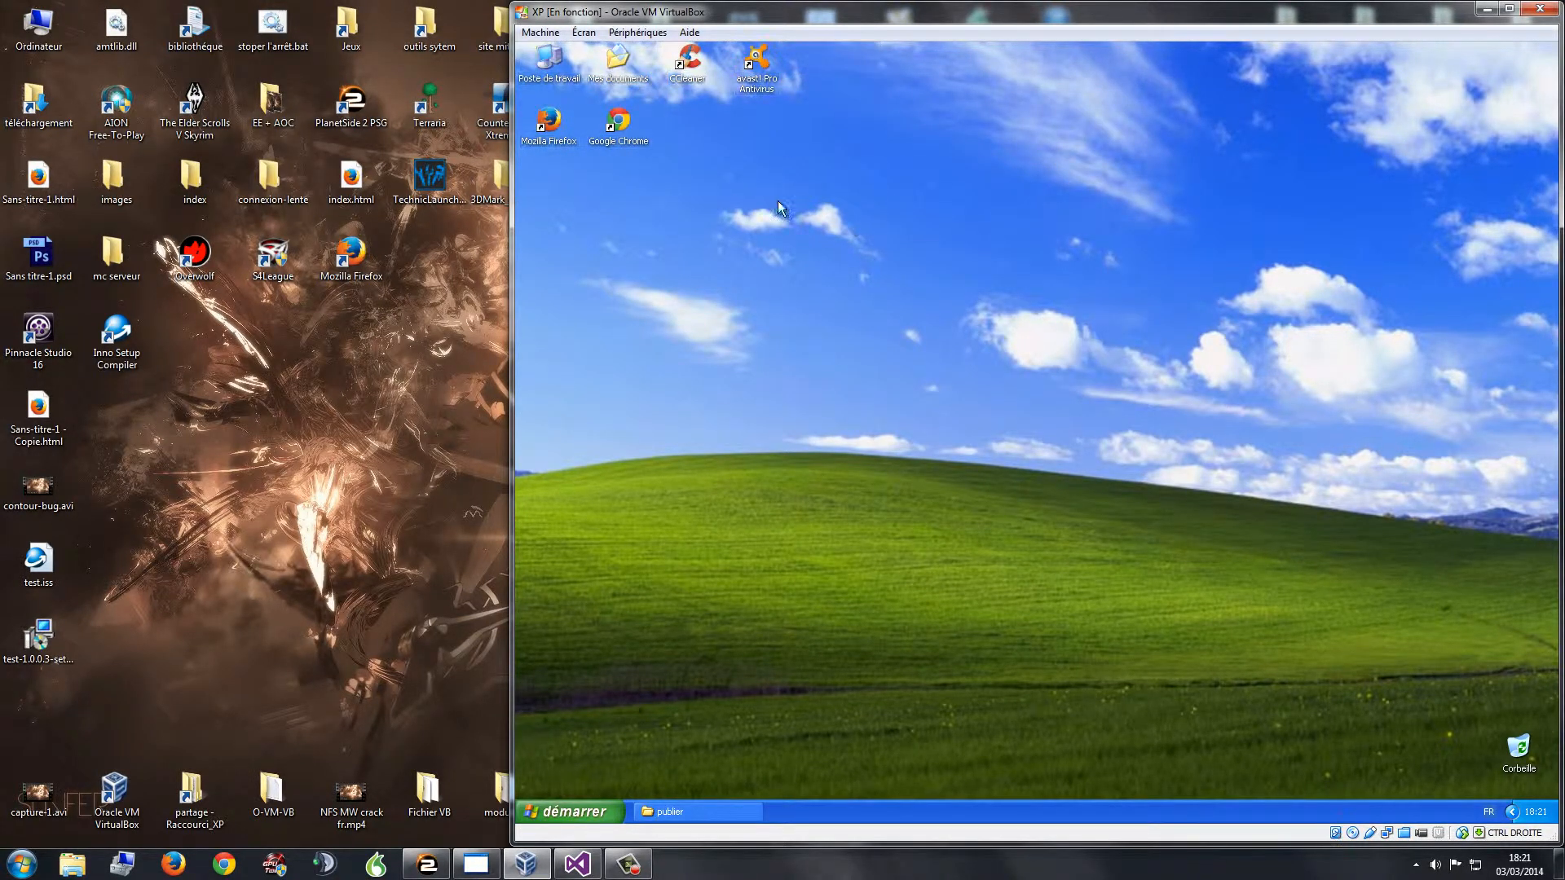
click(57, 647)
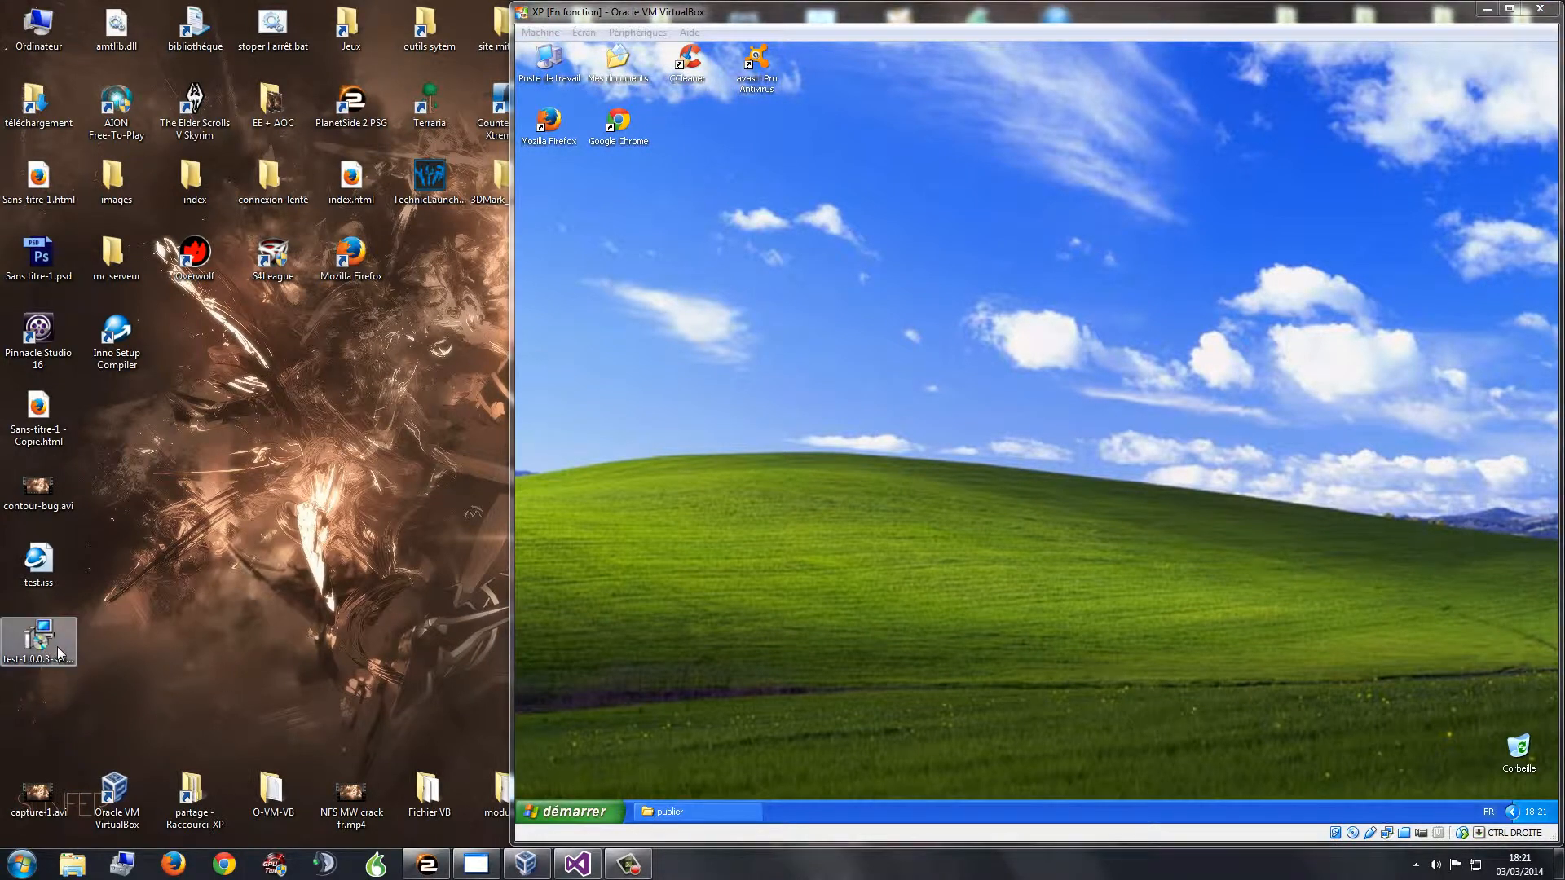
click(55, 692)
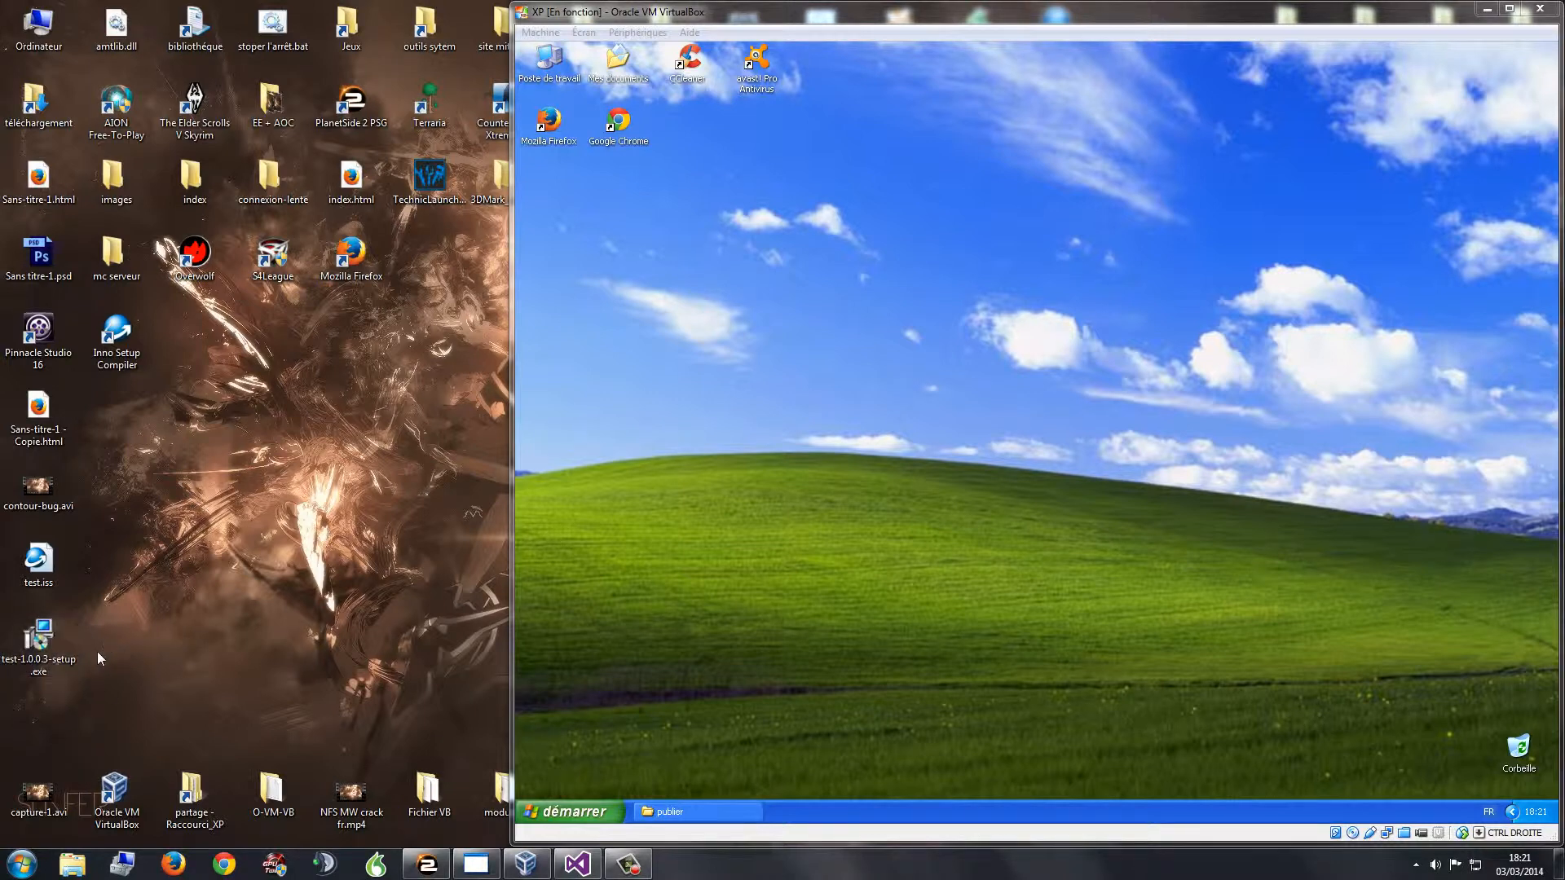
click(1486, 9)
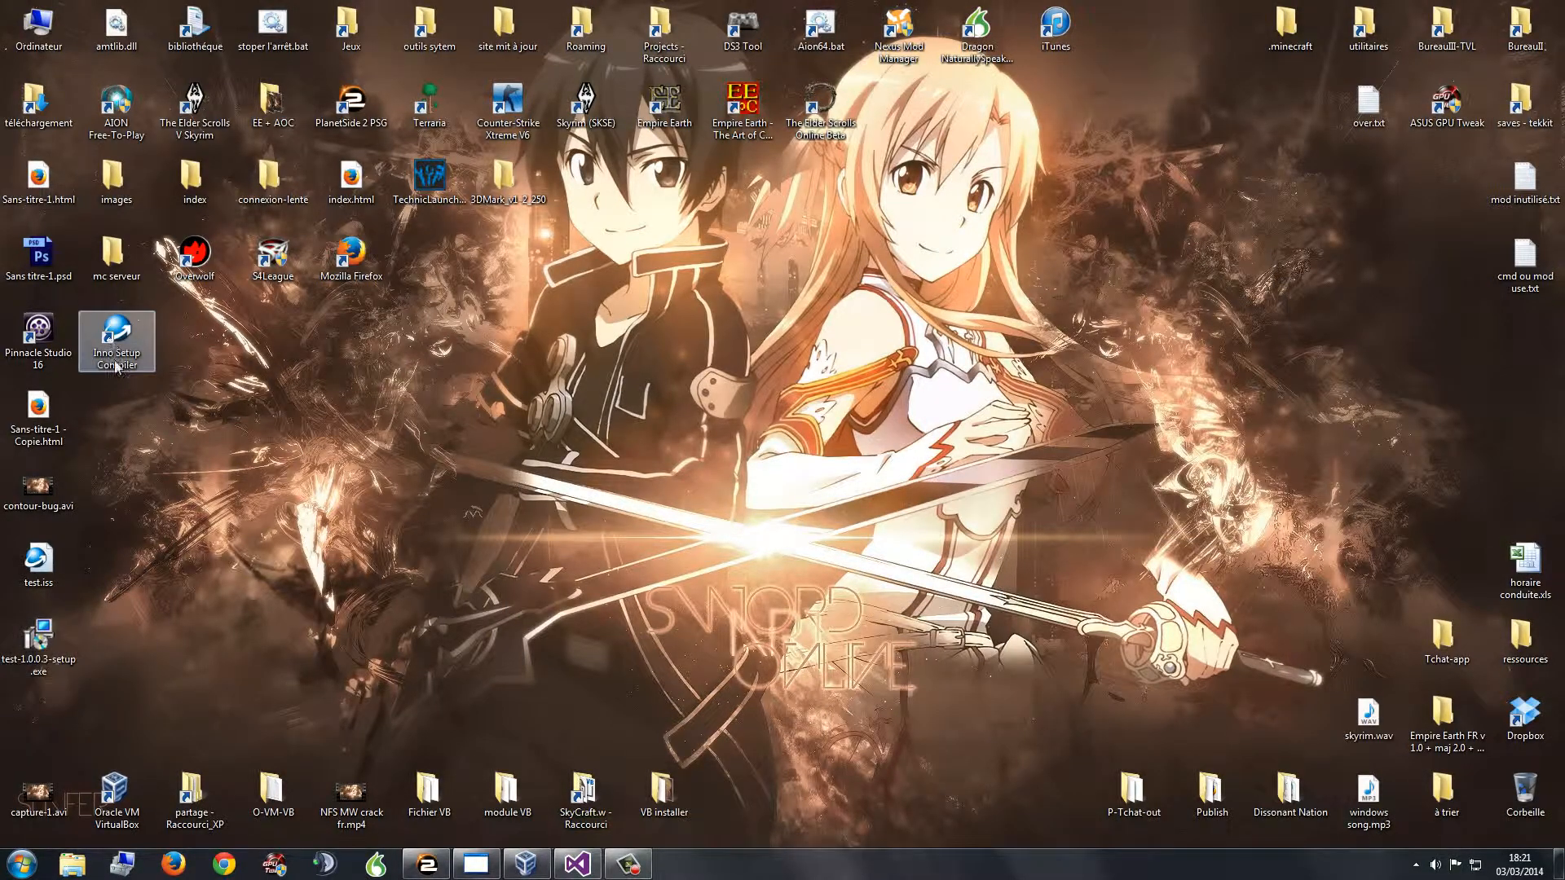
double_click(43, 582)
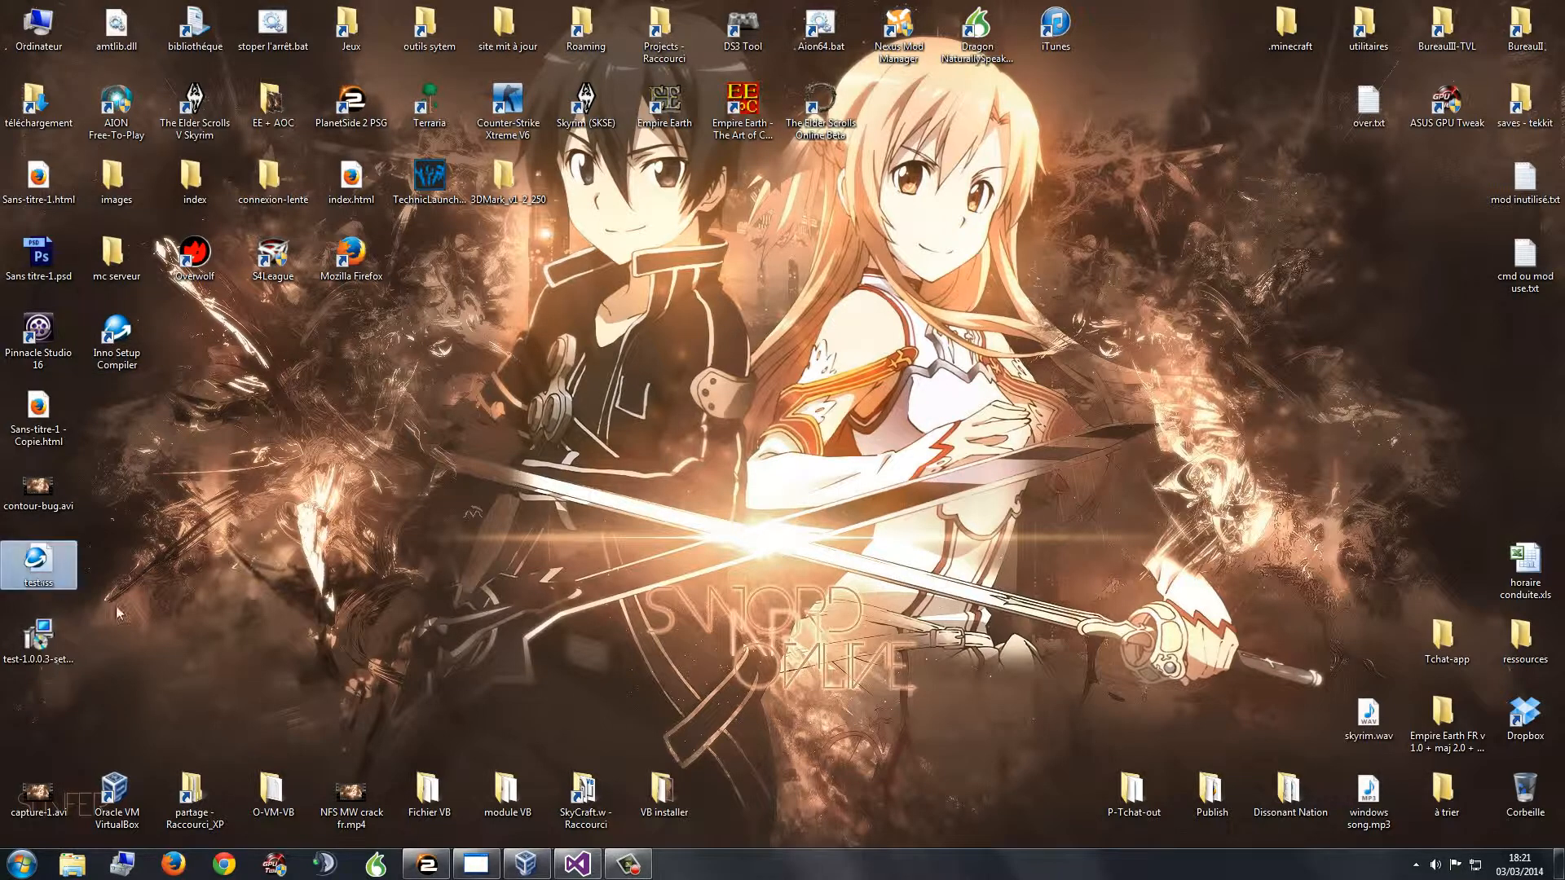